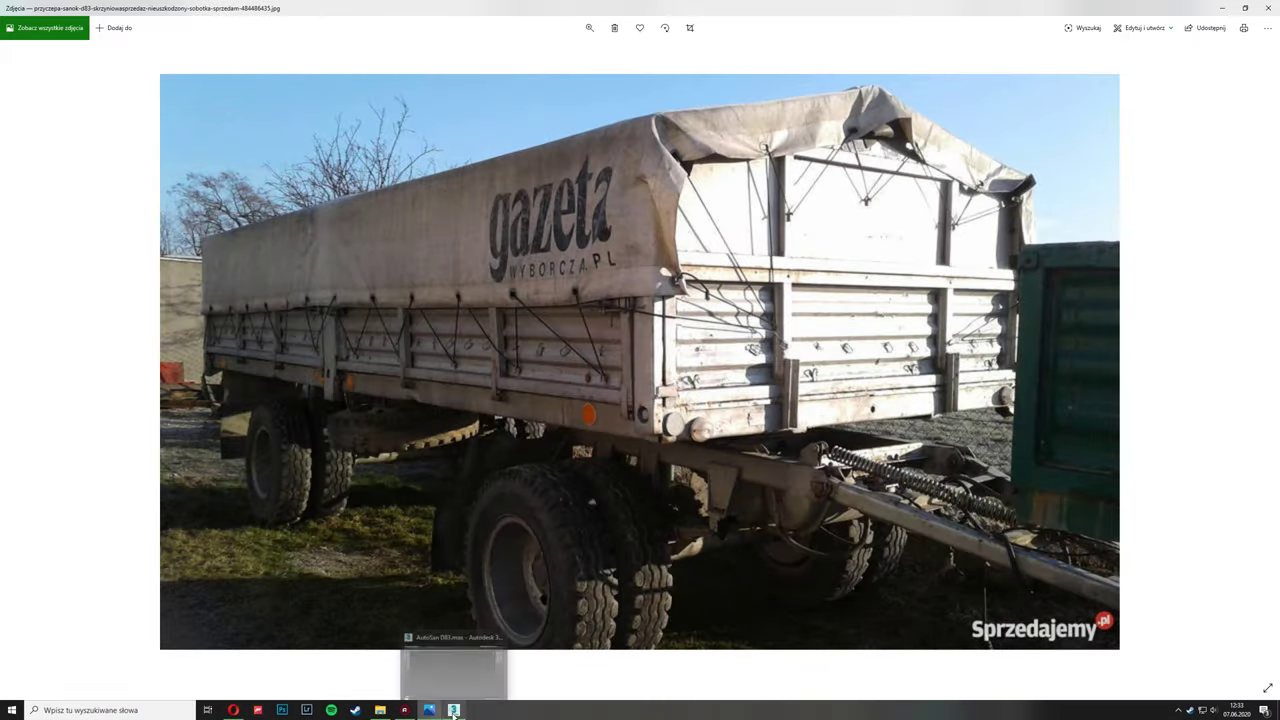
# Step: Bring the AutoSan D83.max scene back from Photos and restore the multi-viewport layout
pyautogui.click(429, 710)
pyautogui.hotkey('alt', 'w')
# Step: Maximize the working viewport, view it from below, and set the plane's colour to grey
pyautogui.click(483, 514)
pyautogui.hotkey('alt', 'w')
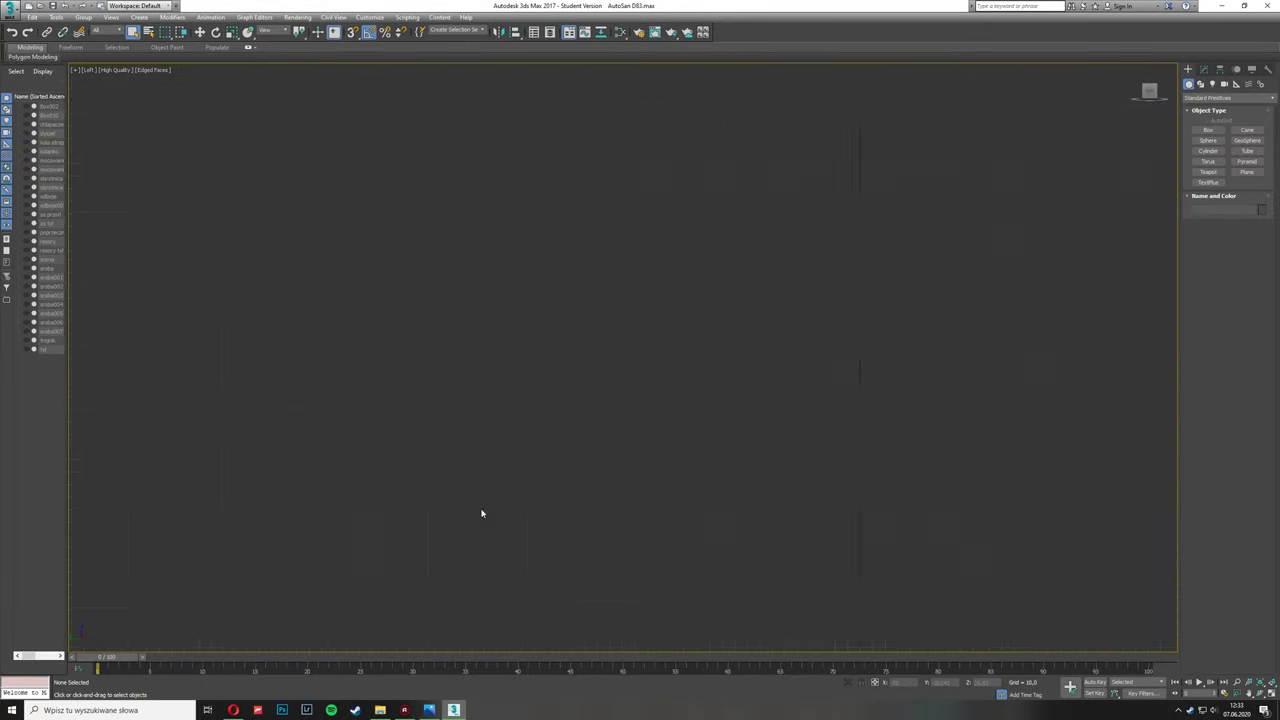
pyautogui.press('b')
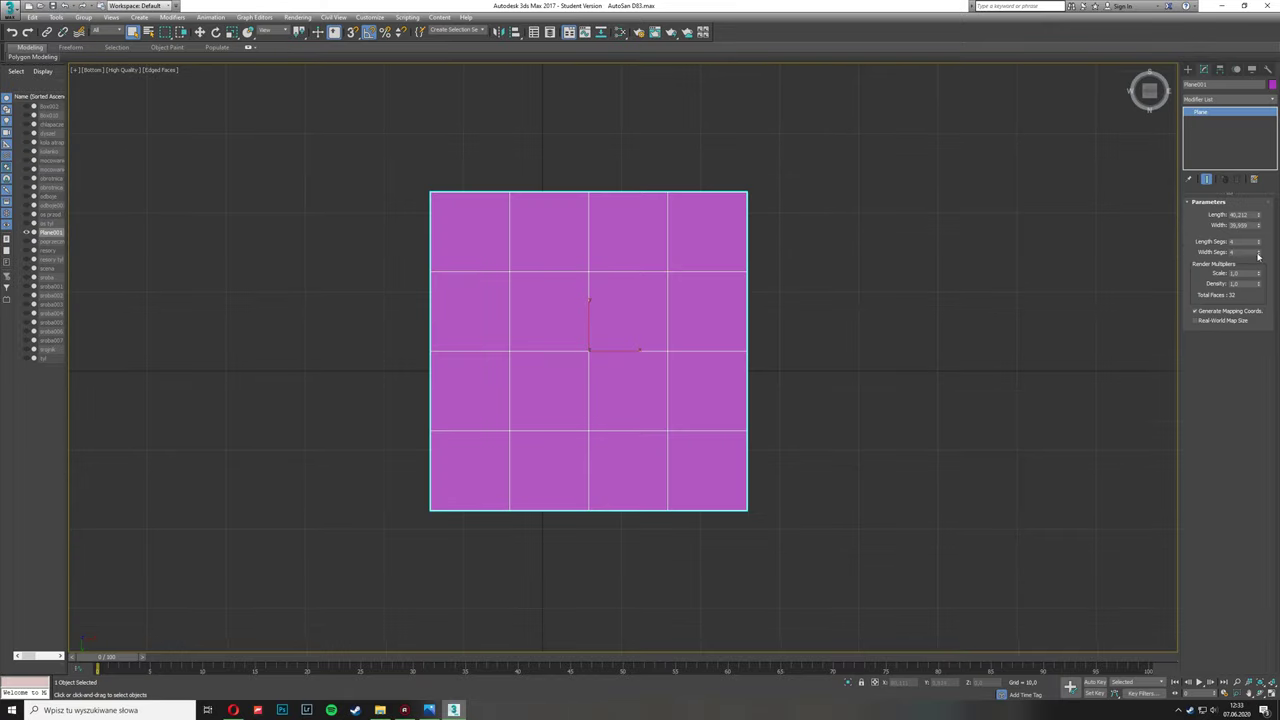
pyautogui.click(1272, 84)
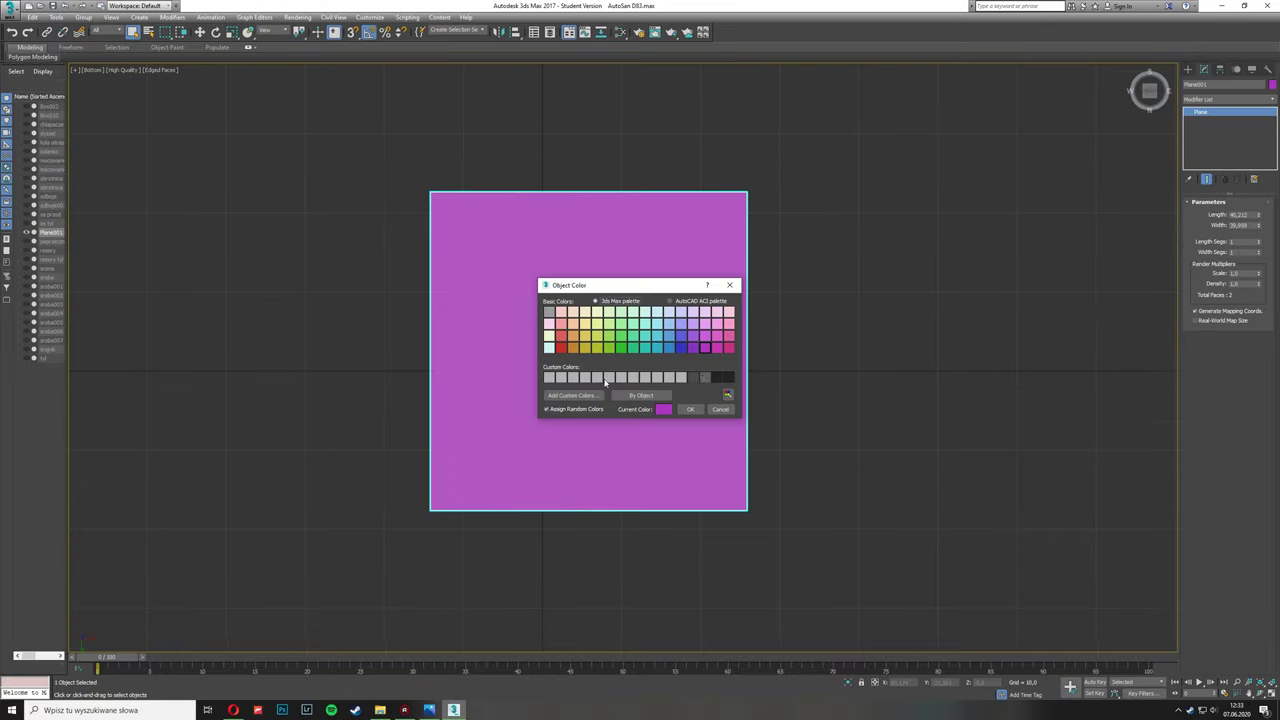
pyautogui.click(600, 372)
pyautogui.click(686, 406)
# Step: Convert the plane to Editable Poly and drag its right edge in to make a thin vertical strip
pyautogui.rightClick(1229, 111)
pyautogui.click(1215, 186)
pyautogui.press('2')
pyautogui.press('w')
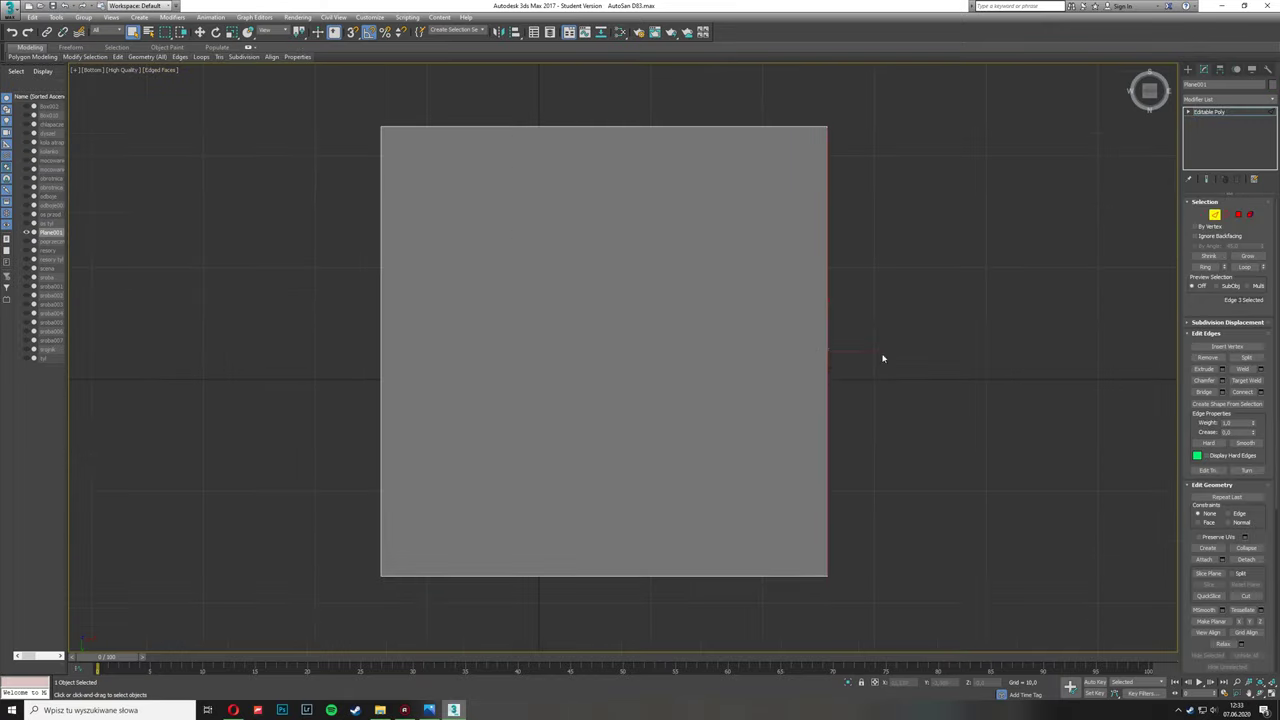
pyautogui.click(828, 350)
pyautogui.moveTo(858, 350); pyautogui.dragTo(475, 350)
# Step: Clone the strip into three side-by-side strips and attach them into one object
pyautogui.press('4')
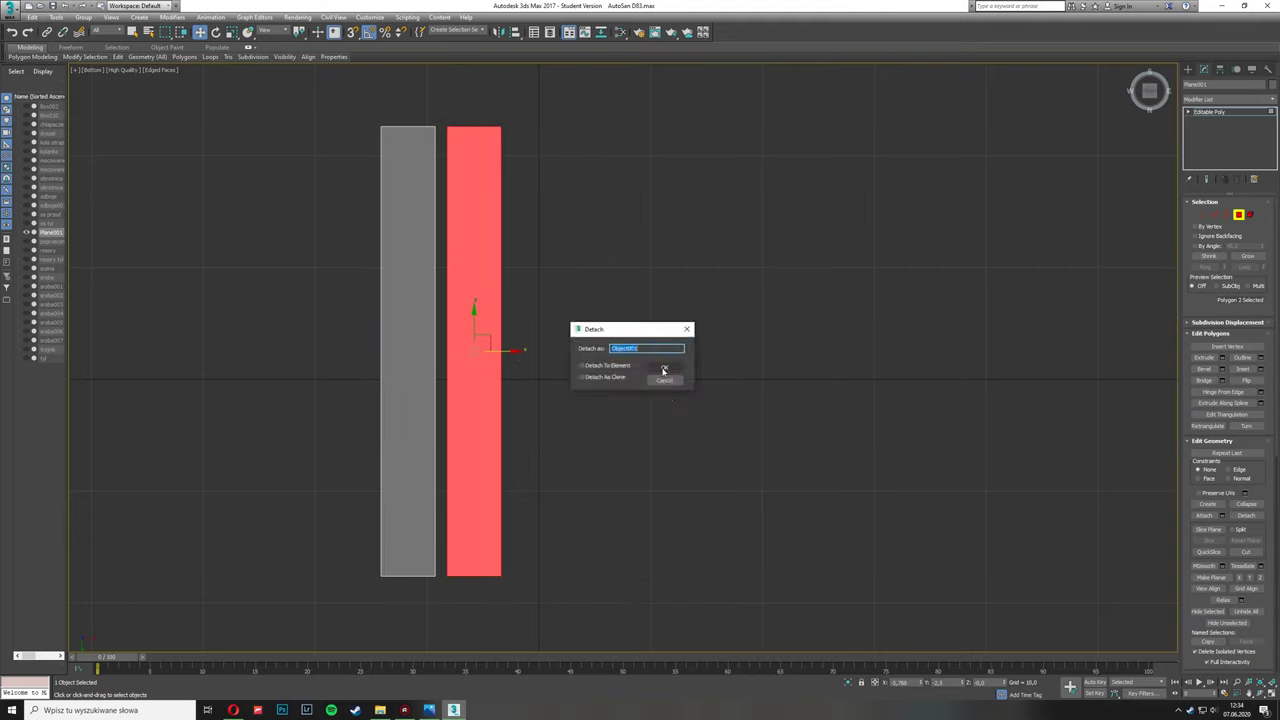
pyautogui.click(663, 369)
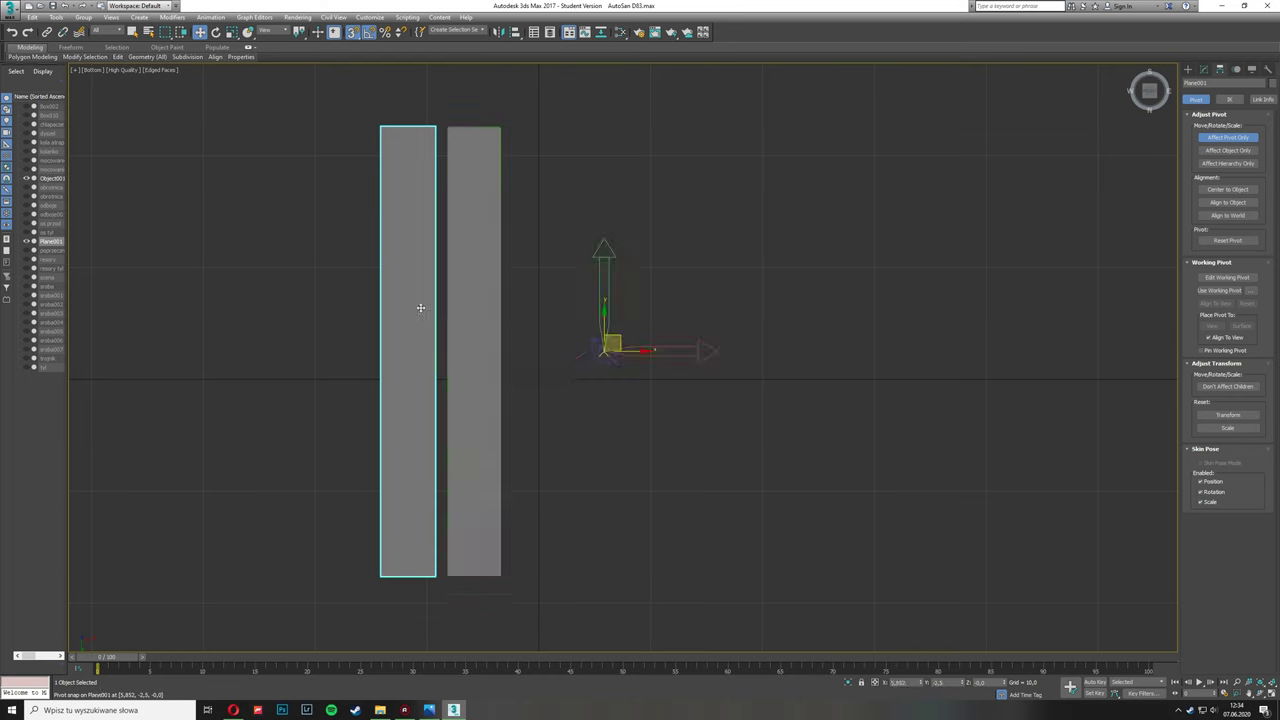
pyautogui.keyDown('shift'); pyautogui.moveTo(479, 347); pyautogui.dragTo(545, 347); pyautogui.keyUp('shift')
pyautogui.click(611, 431)
pyautogui.click(474, 350)
pyautogui.click(408, 350)
# Step: Select all three strip faces and connect edges to cut each strip into five rows
pyautogui.press('4')
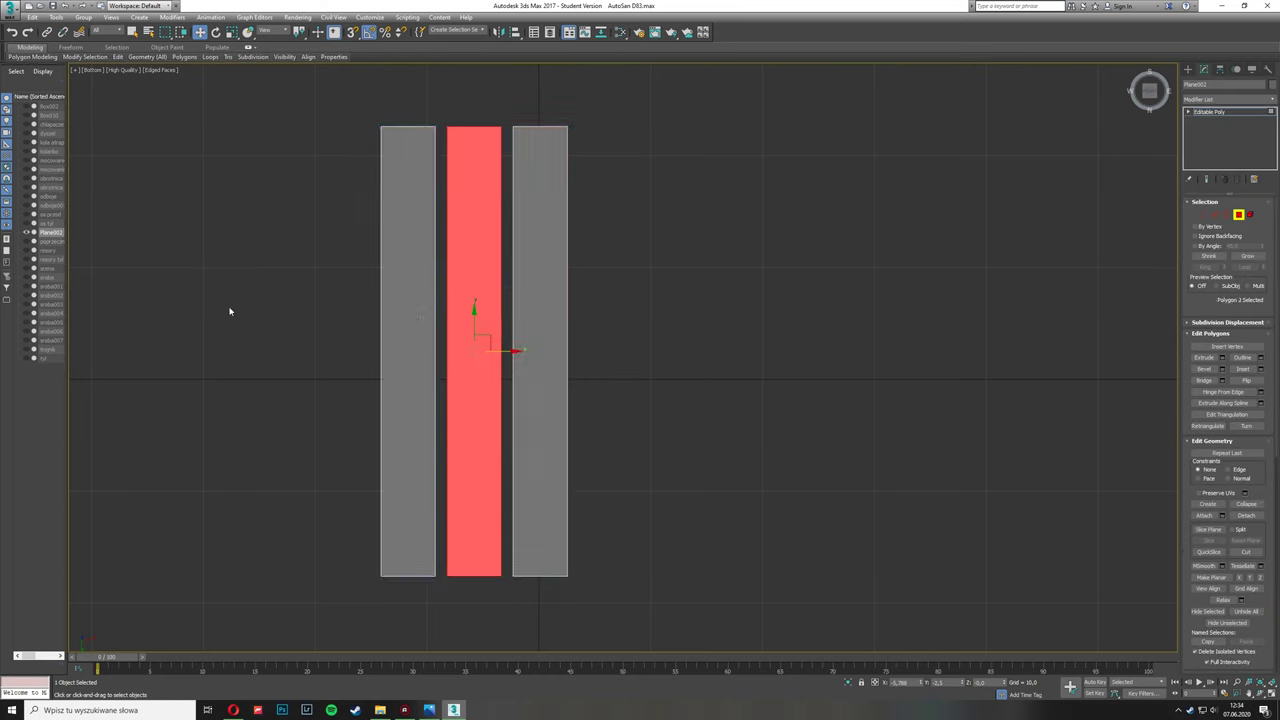
pyautogui.hotkey('ctrl', 'a')
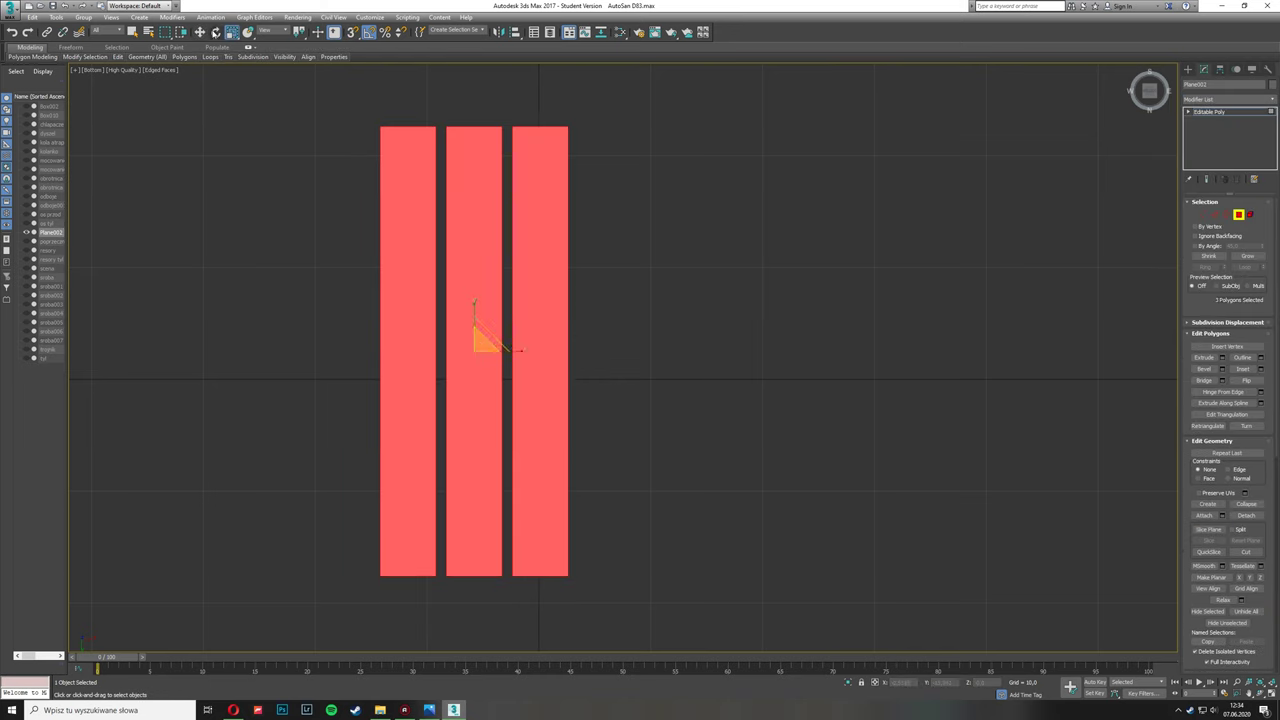
pyautogui.press('2')
pyautogui.hotkey('ctrl', 'shift', 'e')
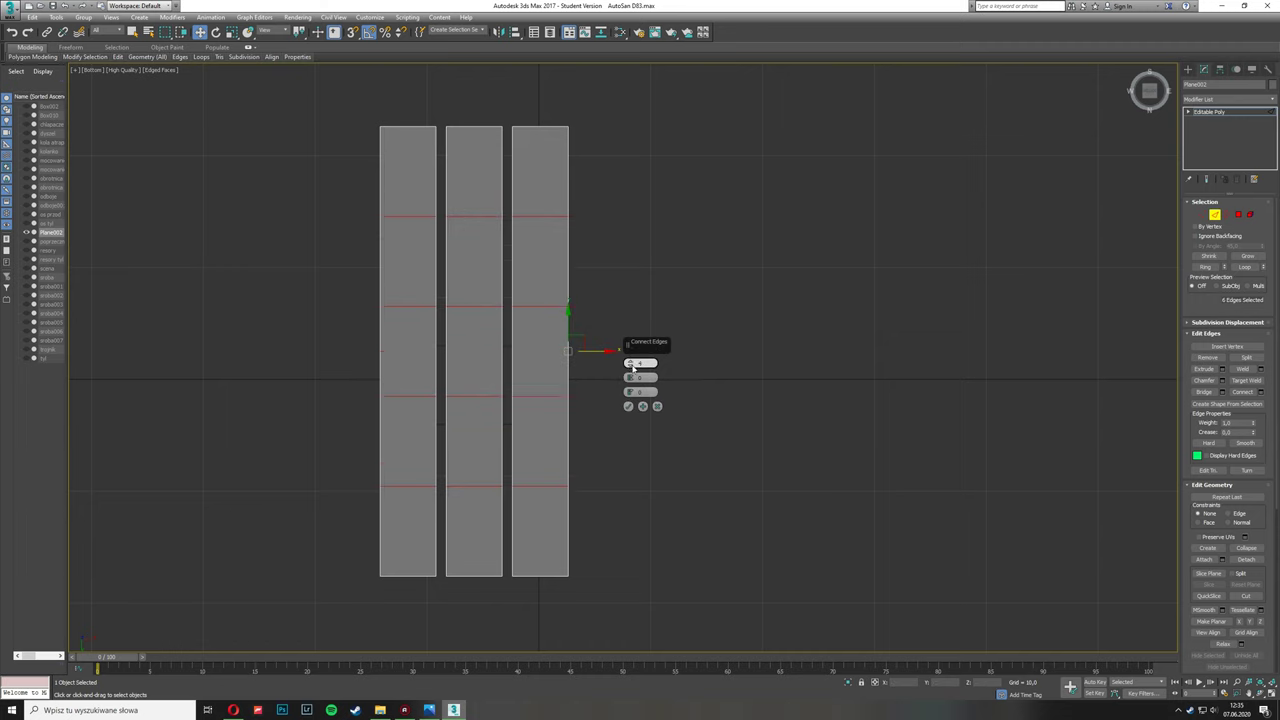
# Step: Shift rows two and four slightly left, then scale all faces vertically to open gaps
pyautogui.press('4')
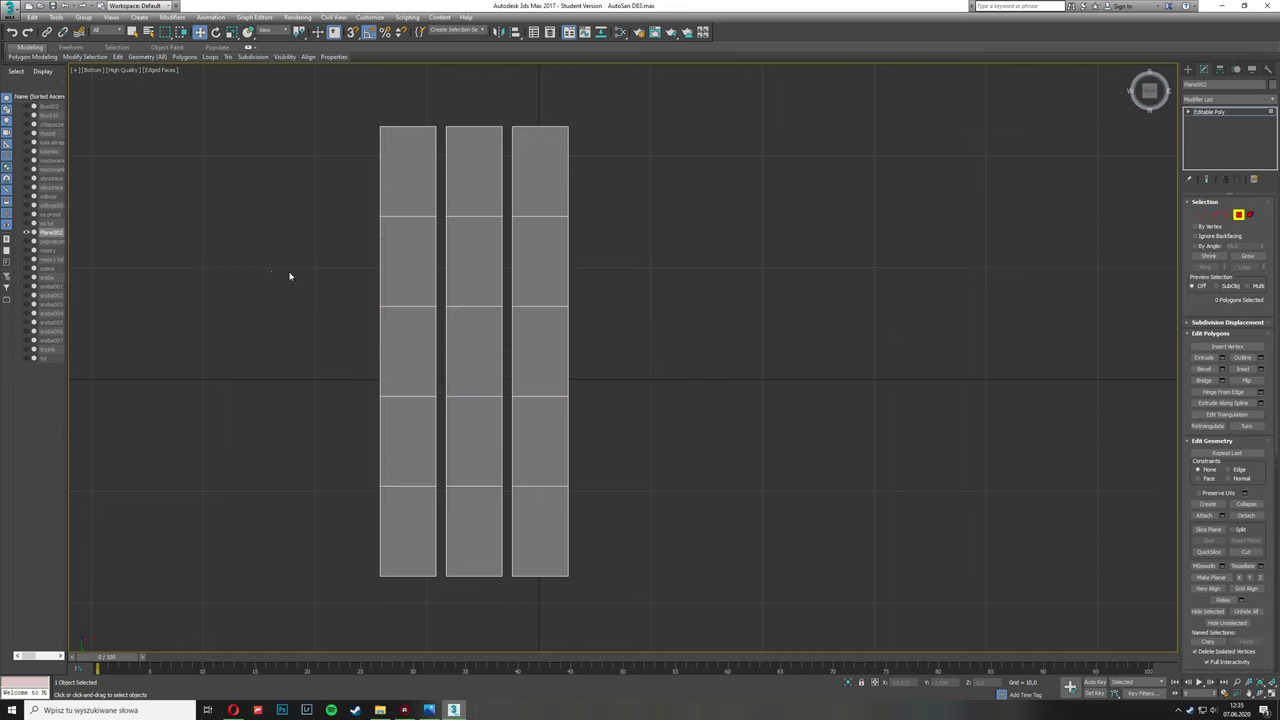
pyautogui.click(1245, 515)
pyautogui.press('Return')
pyautogui.moveTo(571, 440); pyautogui.dragTo(562, 440)
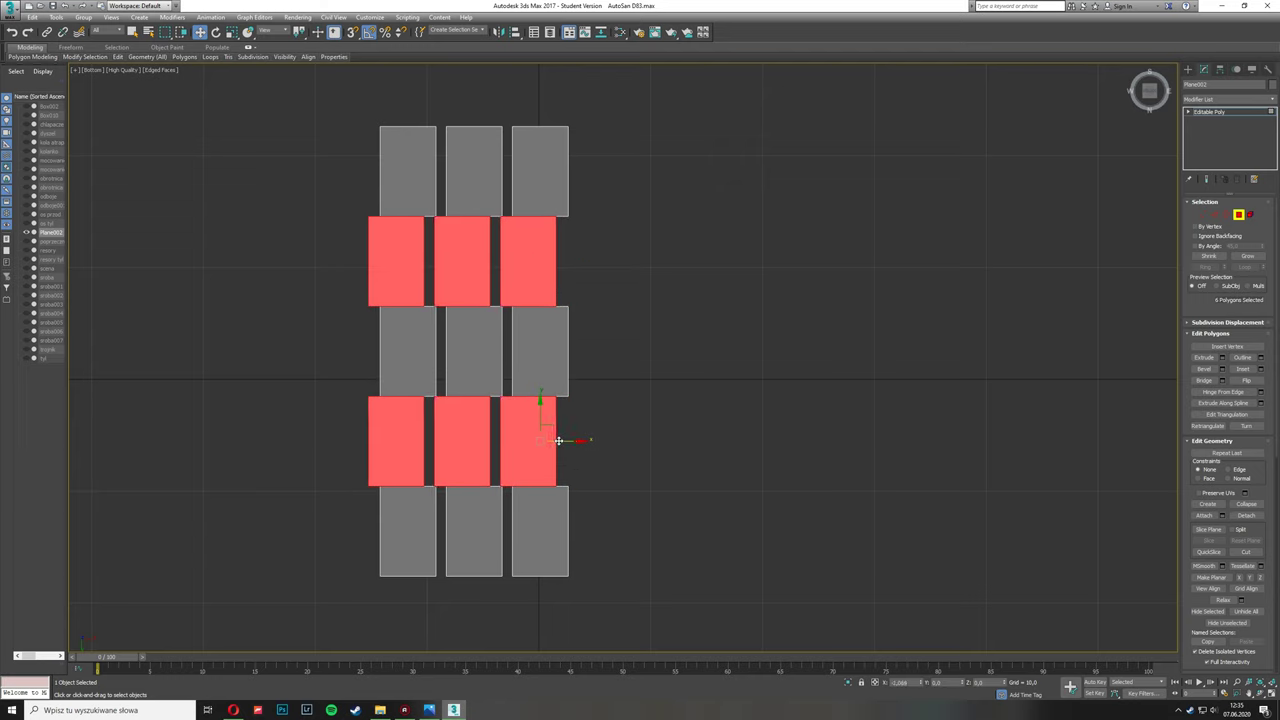
pyautogui.hotkey('ctrl', 'a')
pyautogui.press('r')
pyautogui.moveTo(543, 300); pyautogui.dragTo(540, 289)
# Step: Select the edges facing across the gaps between the fifteen faces
pyautogui.press('2')
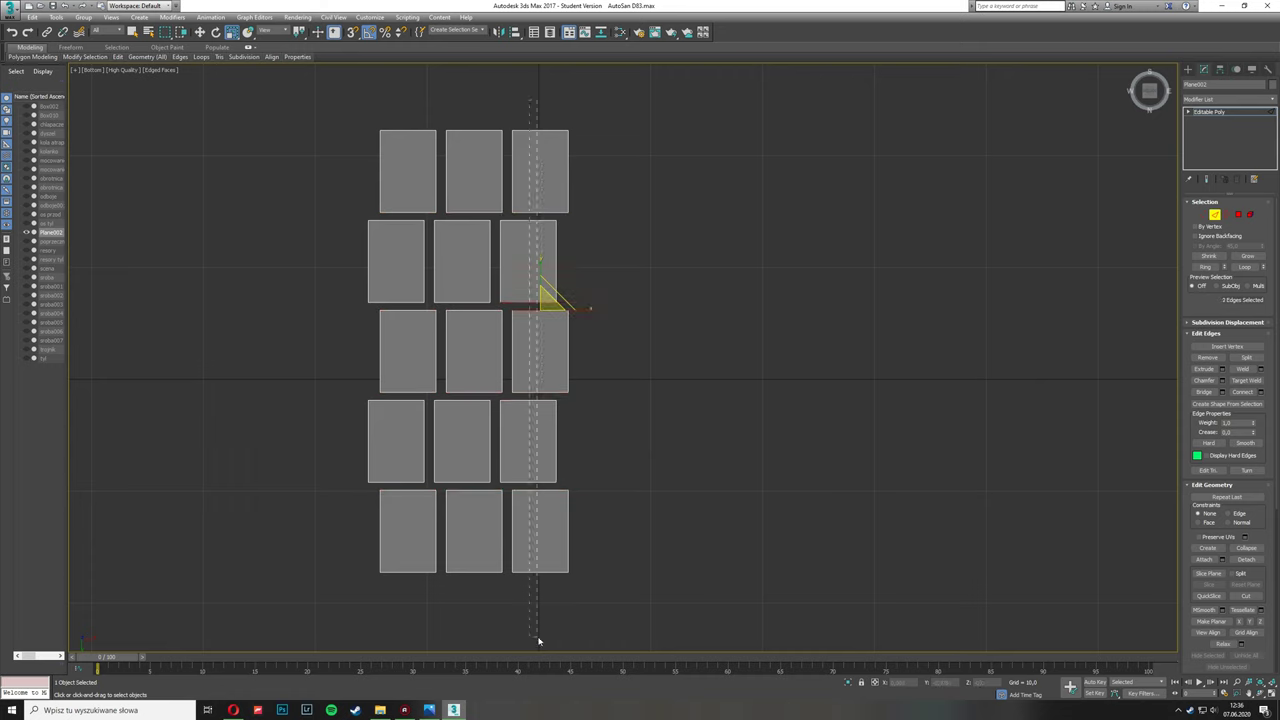
pyautogui.moveTo(1211, 395); pyautogui.dragTo(1222, 228, button='middle')
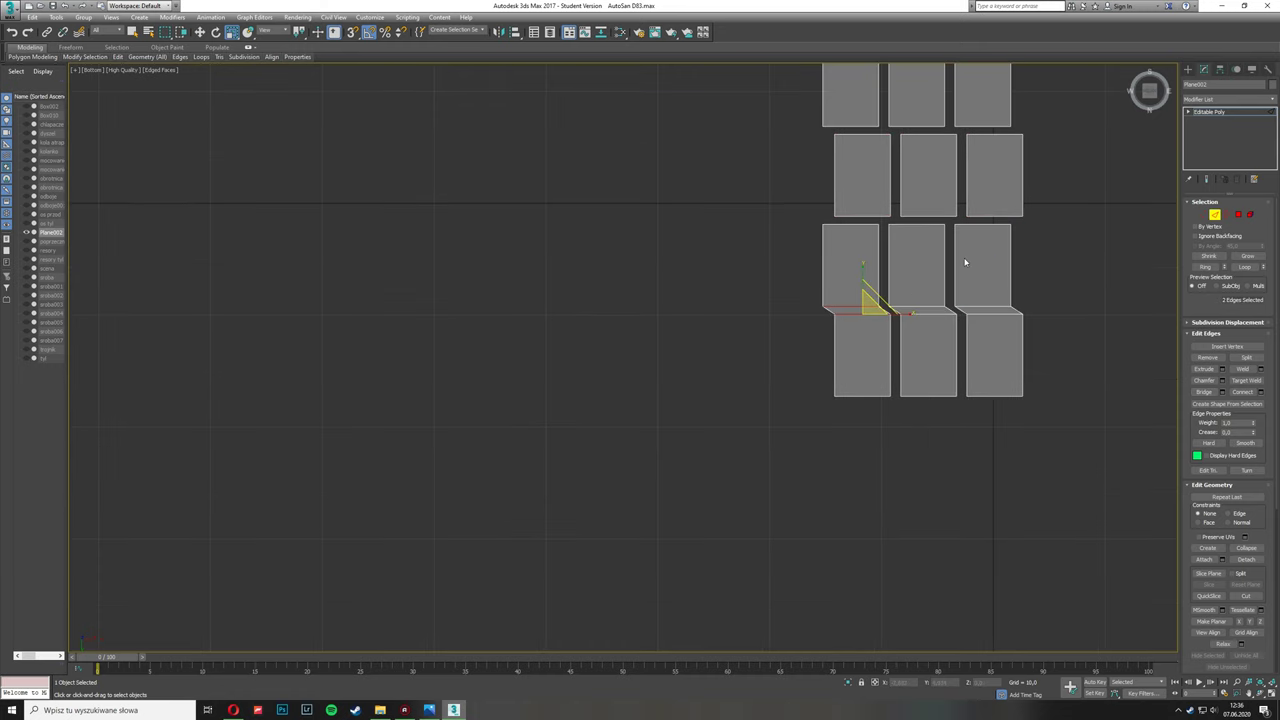
pyautogui.moveTo(976, 122)
pyautogui.mouseDown(button='middle')
pyautogui.moveTo(998, 248)
pyautogui.moveTo(660, 315)
pyautogui.mouseUp(button='middle')
pyautogui.press('4')
pyautogui.hotkey('ctrl', 'a')
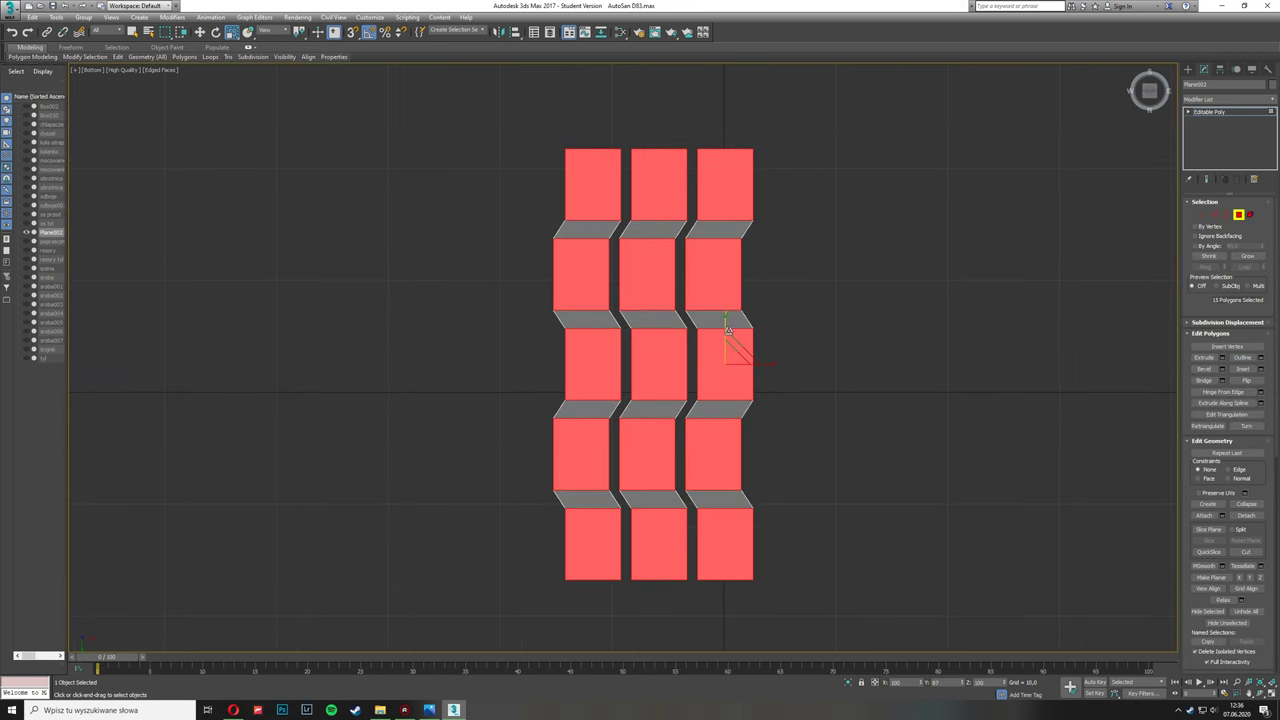
pyautogui.press('2')
pyautogui.scroll(2, 705, 300)
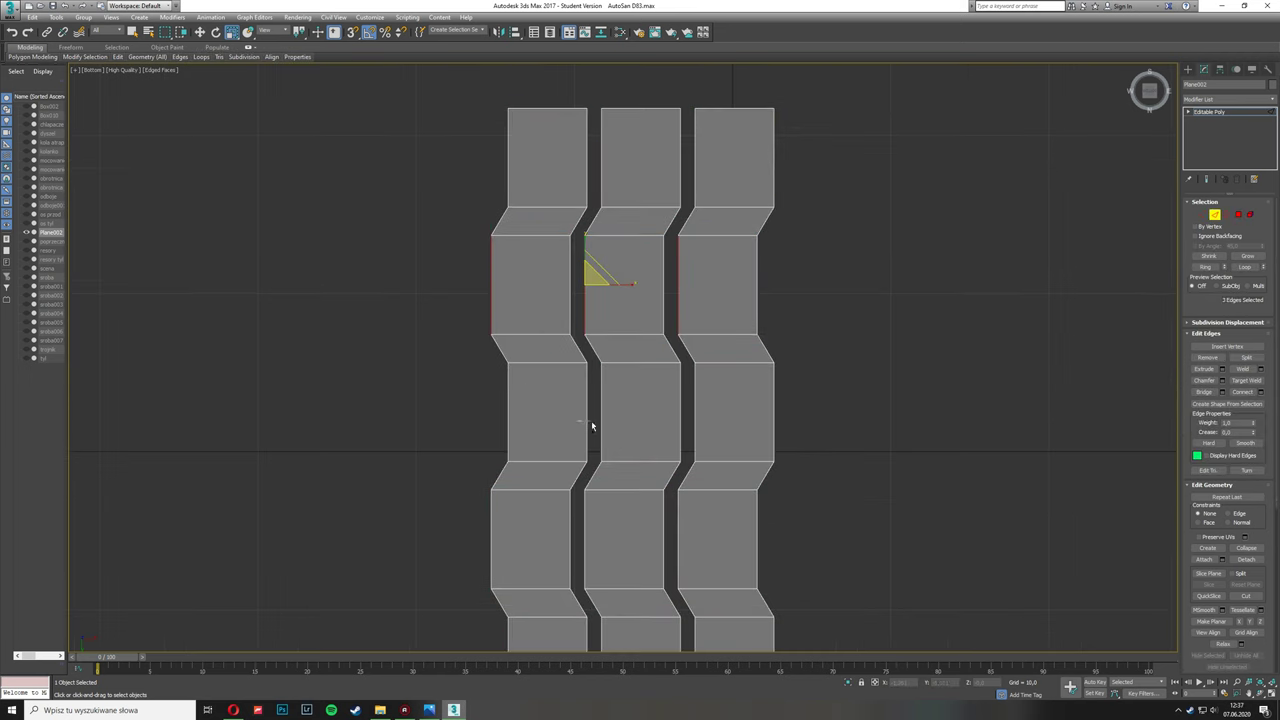
pyautogui.moveTo(640, 385); pyautogui.dragTo(559, 275, button='middle')
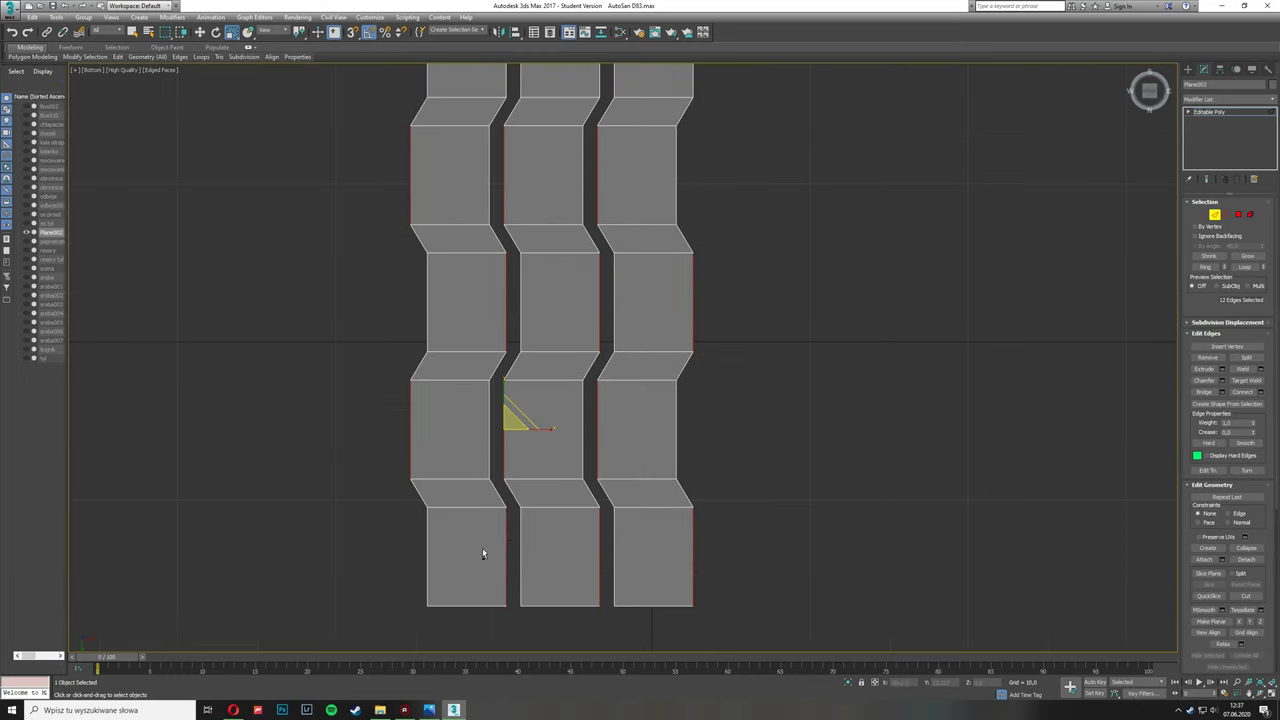
pyautogui.scroll(4, 482, 553)
# Step: Reselect the twelve vertical side edges so the gaps are bridged with slanted faces
pyautogui.hotkey('ctrl', 'd')
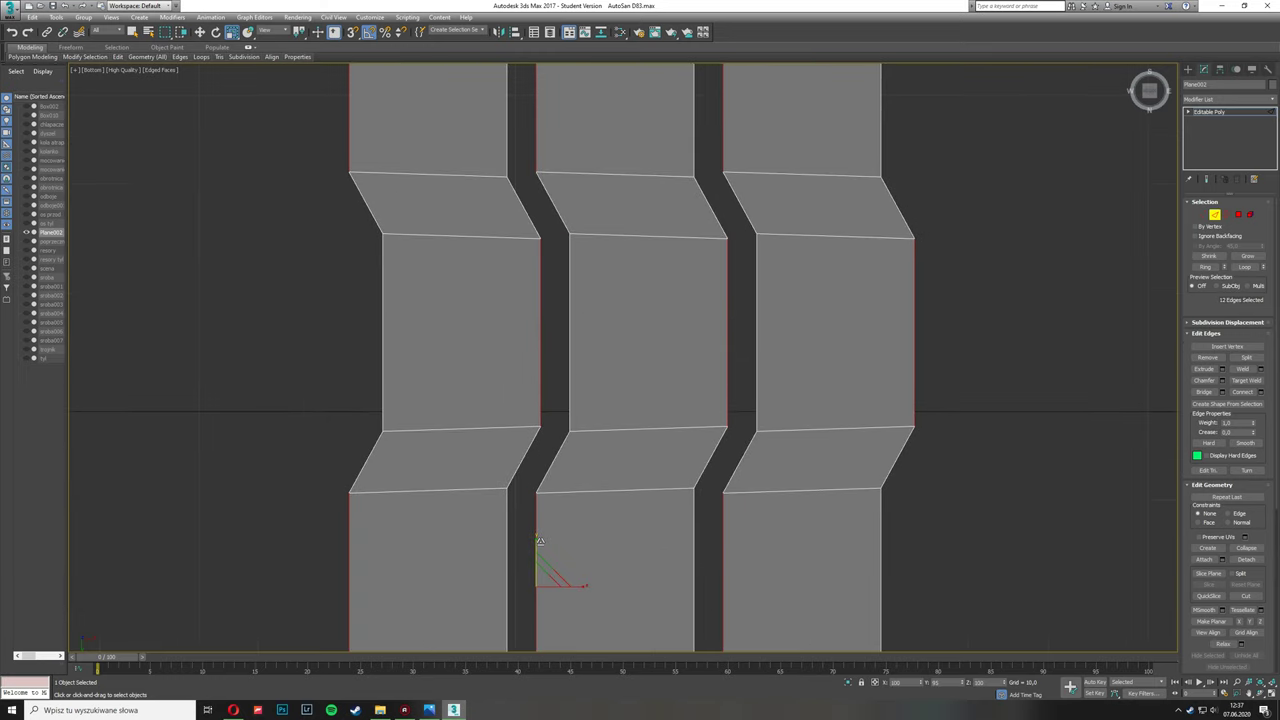
pyautogui.scroll(-6, 706, 403)
pyautogui.hotkey('ctrl', 'z')
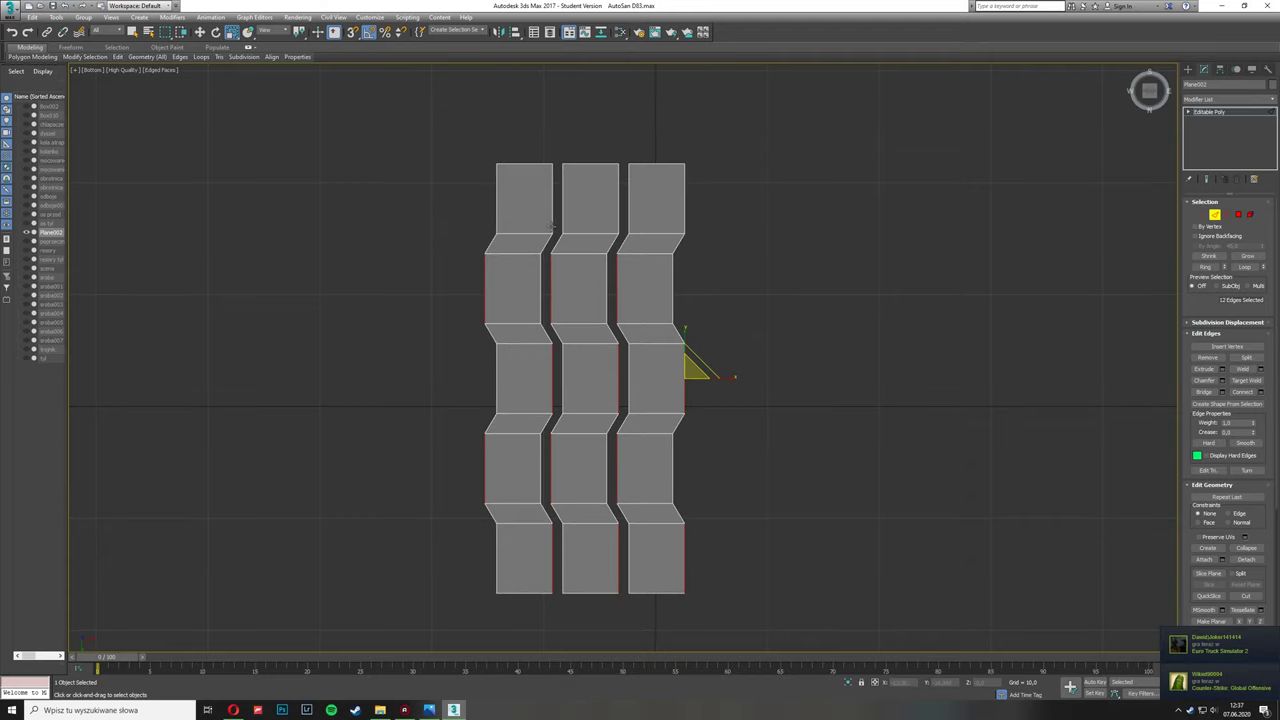
pyautogui.scroll(7, 622, 215)
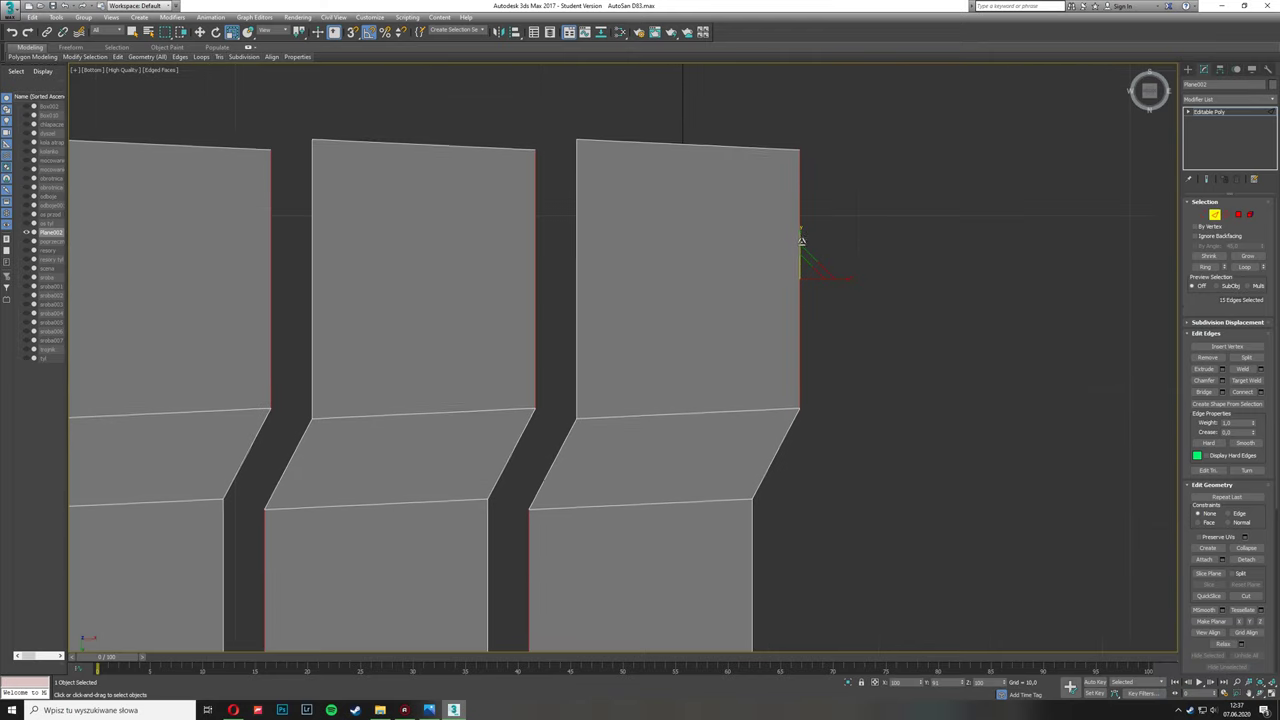
pyautogui.scroll(-6, 686, 360)
pyautogui.press('4')
pyautogui.moveTo(766, 377); pyautogui.dragTo(701, 377, button='middle')
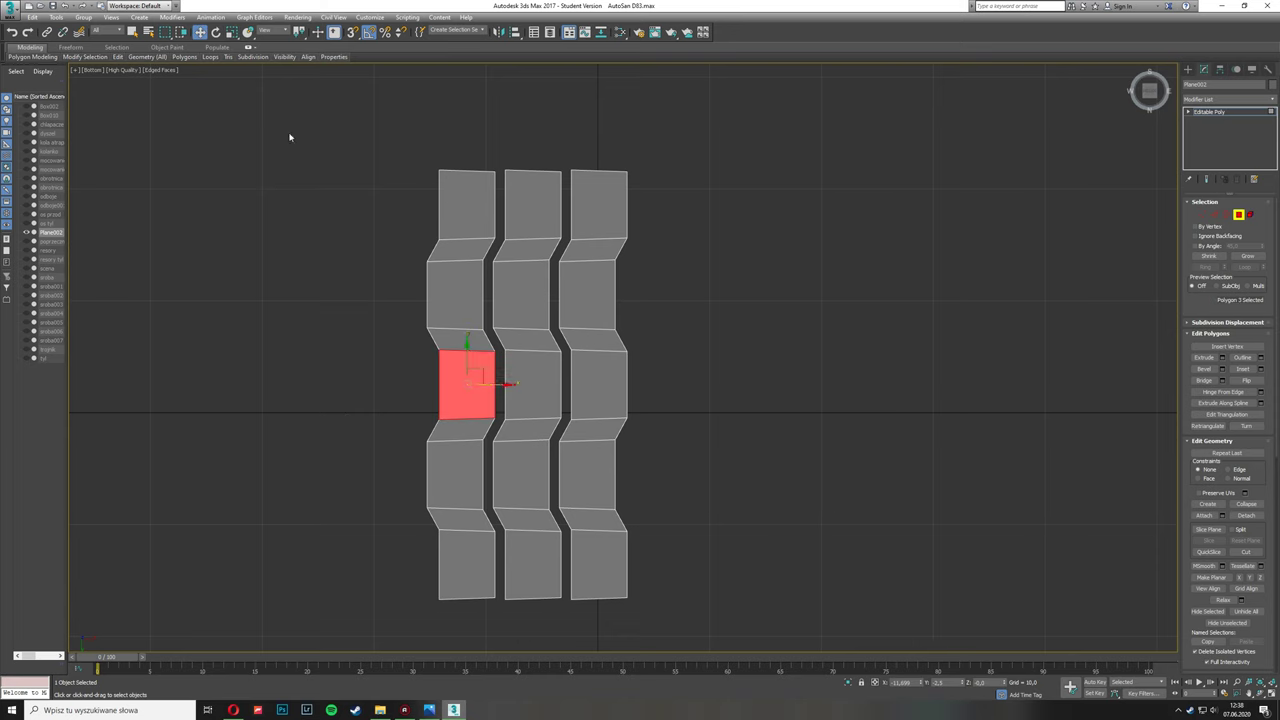
# Step: Clone the top and bottom left-column faces off to the left as Object001
pyautogui.keyDown('ctrl'); pyautogui.click(466, 565); pyautogui.keyUp('ctrl')
pyautogui.keyDown('ctrl'); pyautogui.click(466, 205); pyautogui.keyUp('ctrl')
pyautogui.keyDown('shift'); pyautogui.moveTo(466, 385); pyautogui.dragTo(406, 385); pyautogui.keyUp('shift')
pyautogui.click(680, 363)
pyautogui.press('4')
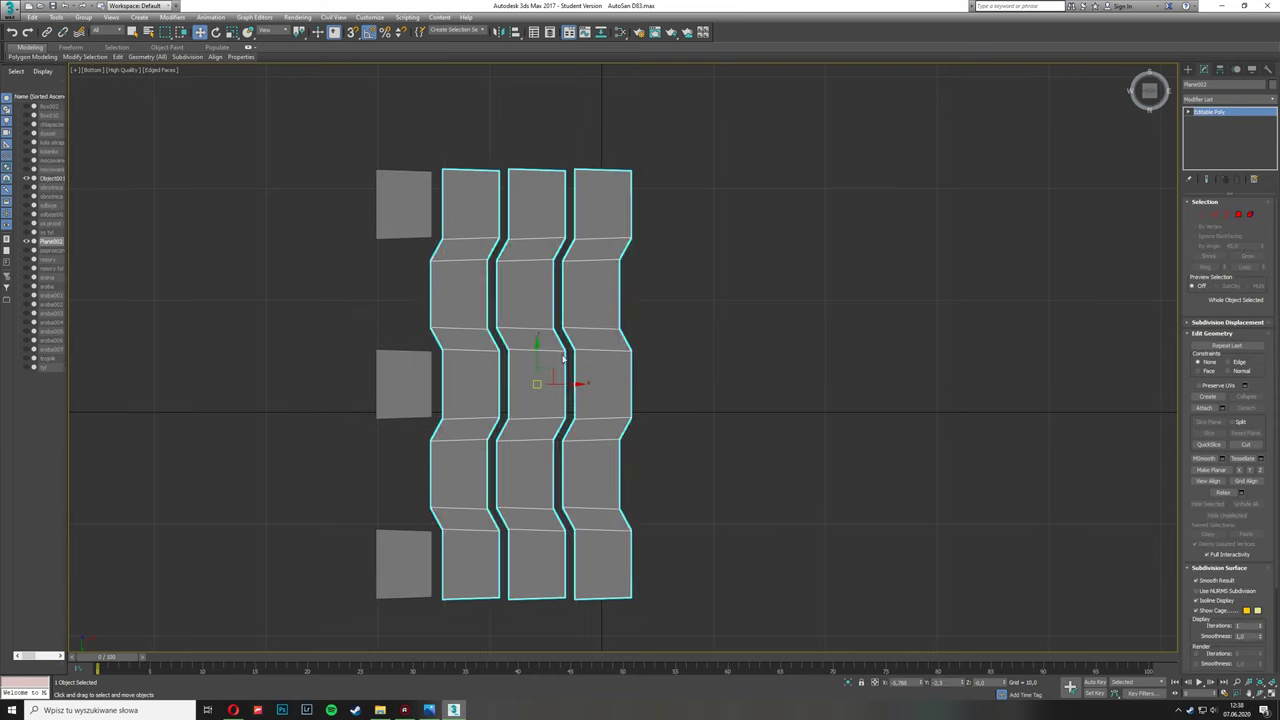
pyautogui.click(420, 225)
pyautogui.press('2')
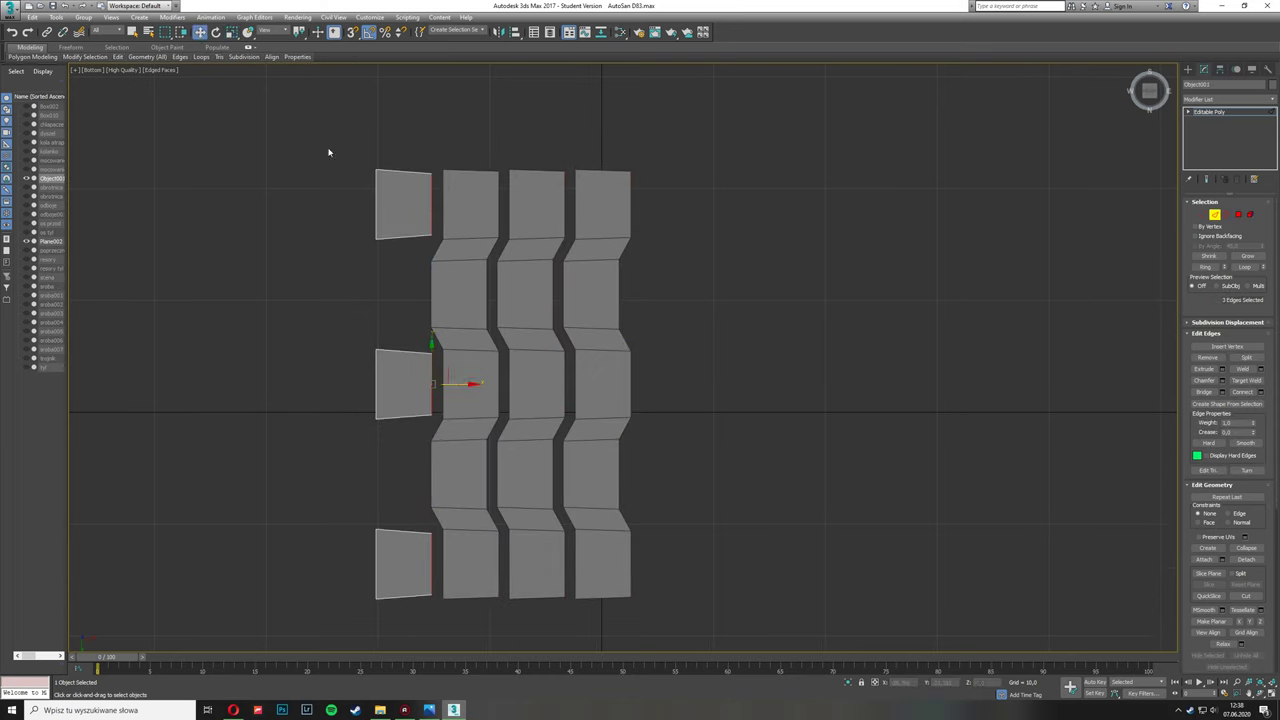
# Step: Slide the small panel's left edge right to narrow and angle it
pyautogui.scroll(3, 438, 289)
pyautogui.scroll(-3, 556, 253)
pyautogui.moveTo(392, 177); pyautogui.dragTo(443, 183)
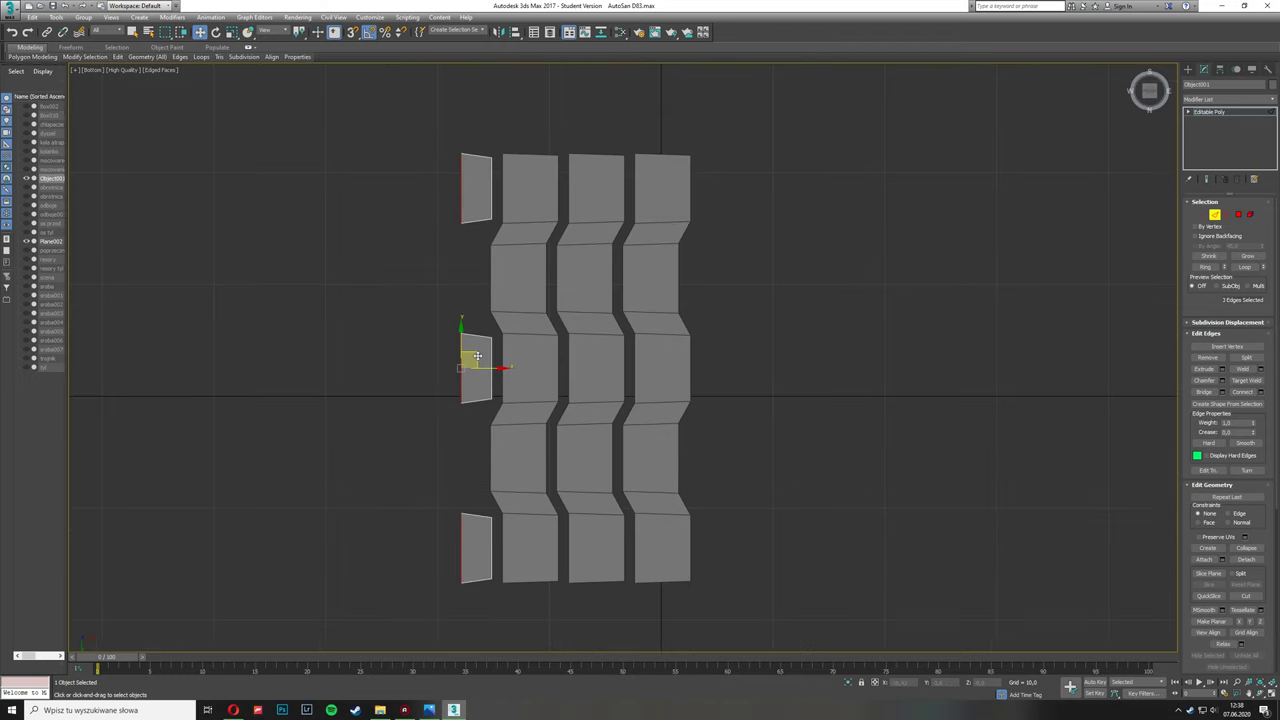
pyautogui.scroll(2, 485, 479)
pyautogui.scroll(-2, 437, 430)
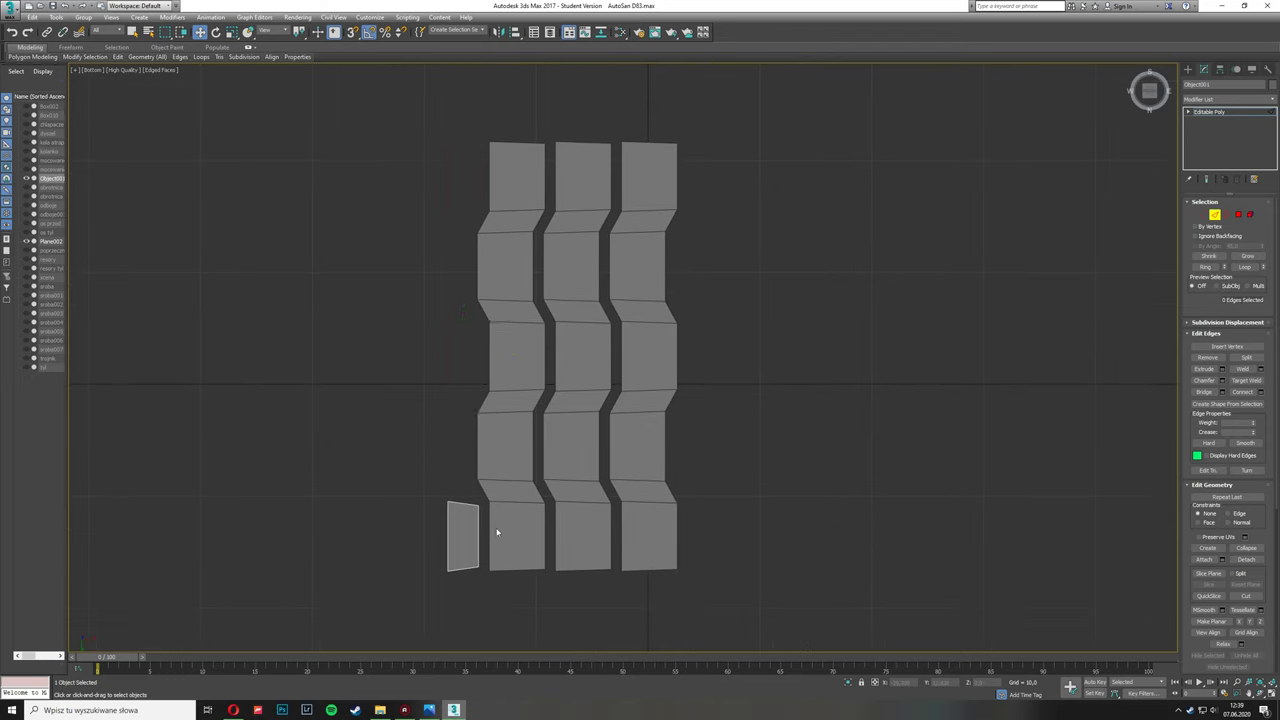
pyautogui.scroll(3, 497, 532)
pyautogui.click(450, 389)
pyautogui.click(199, 33)
pyautogui.moveTo(474, 436); pyautogui.dragTo(528, 435)
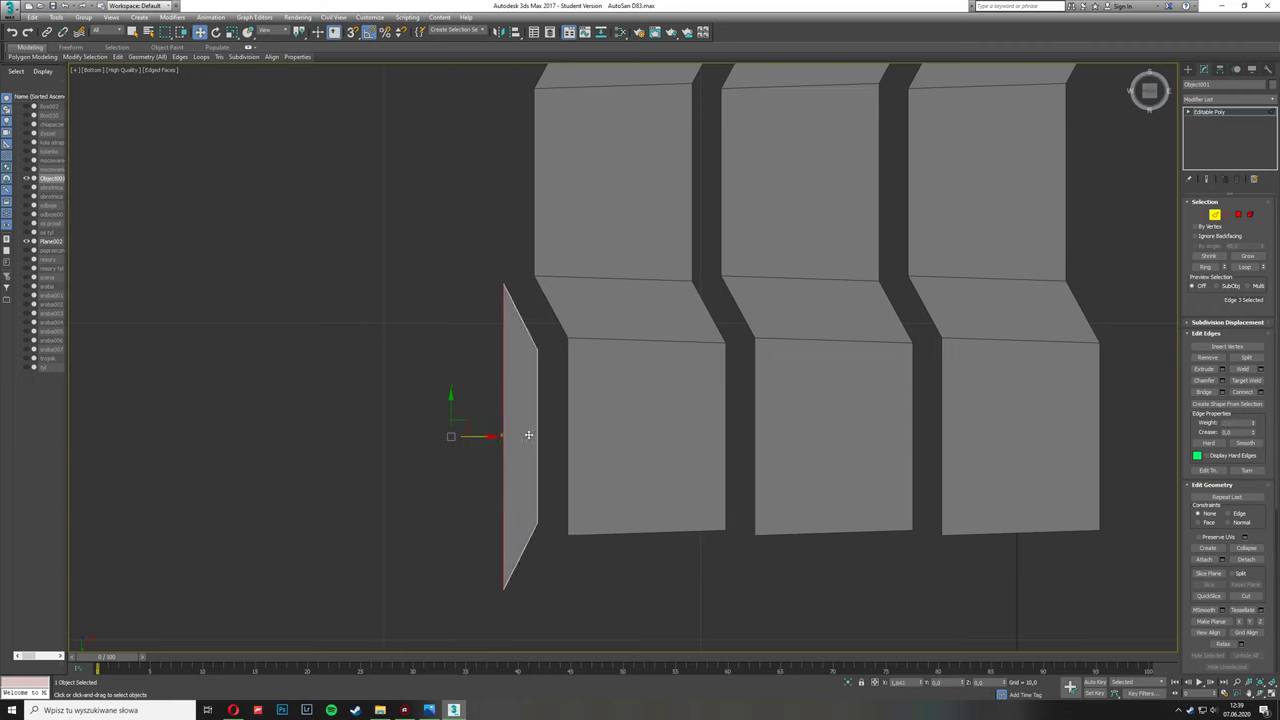
pyautogui.moveTo(524, 435); pyautogui.dragTo(563, 518, button='middle')
pyautogui.scroll(-3, 596, 518)
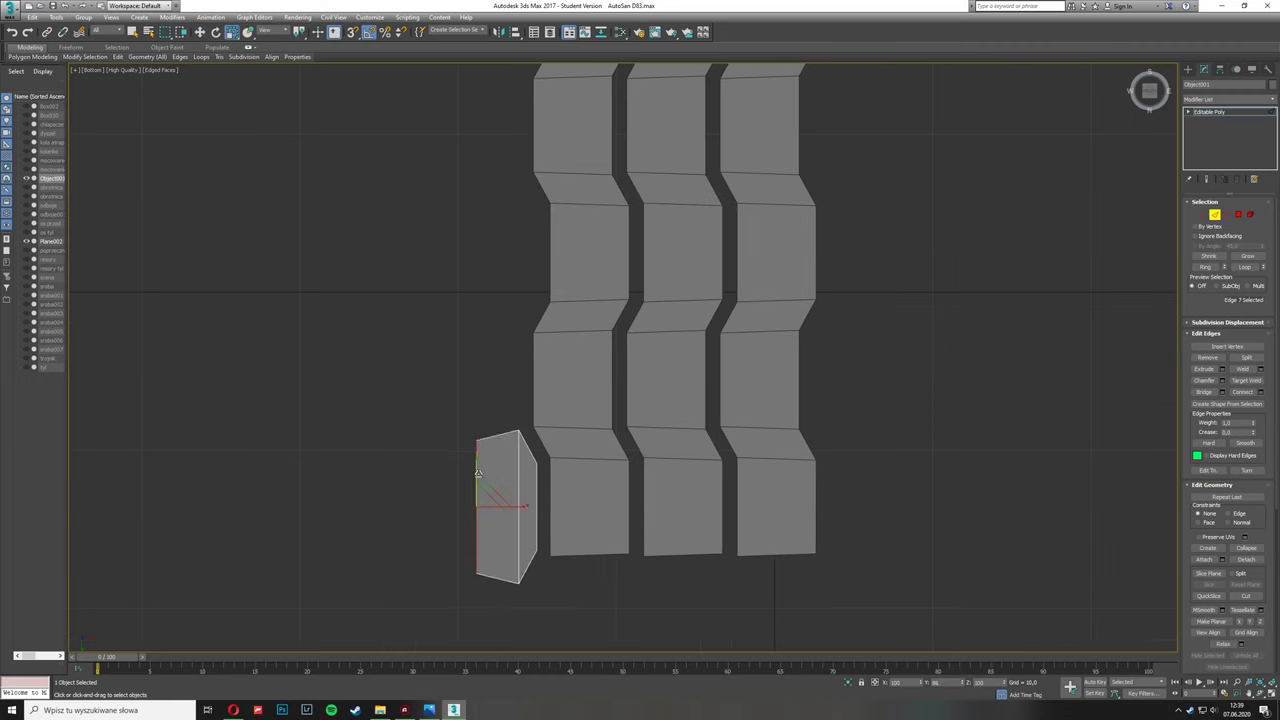
pyautogui.moveTo(469, 457); pyautogui.dragTo(469, 517, button='middle')
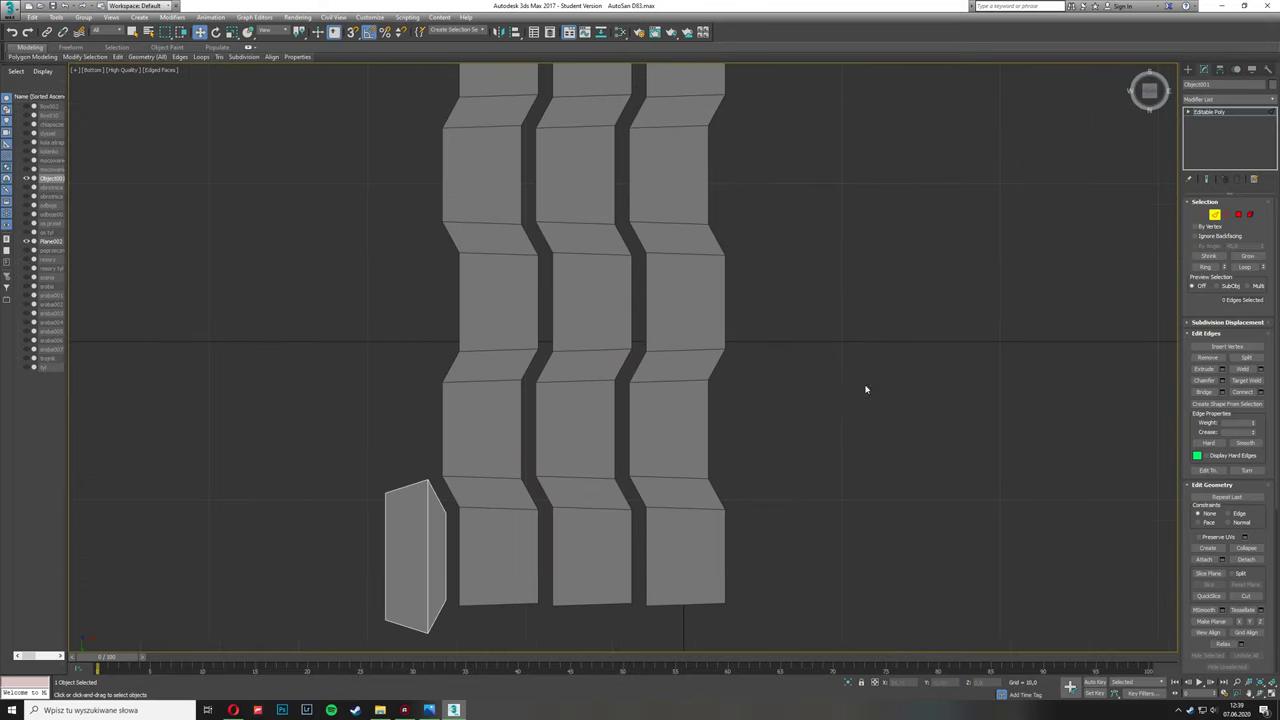
pyautogui.click(1188, 69)
pyautogui.click(1204, 69)
# Step: Nudge the alternate-row faces slightly left and select edges on the small left piece
pyautogui.press('4')
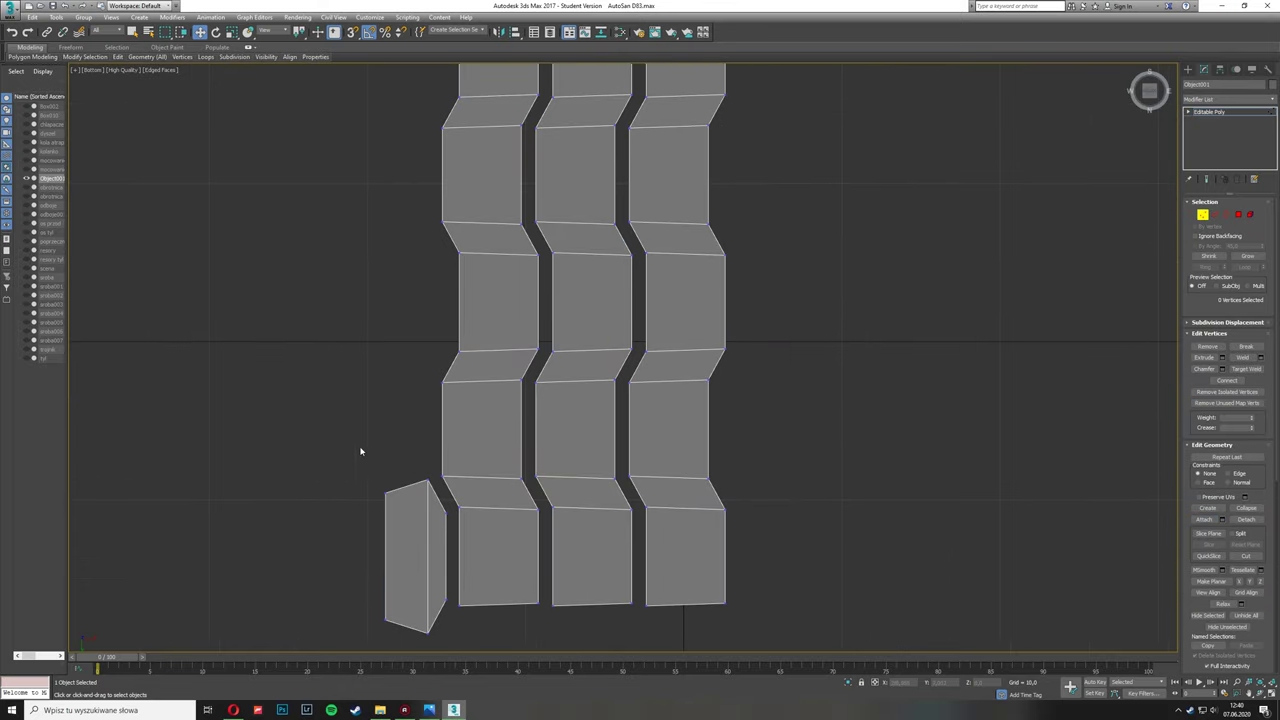
pyautogui.moveTo(360, 449)
pyautogui.mouseDown()
pyautogui.moveTo(612, 363)
pyautogui.moveTo(592, 457)
pyautogui.mouseUp()
pyautogui.moveTo(706, 441); pyautogui.dragTo(699, 441)
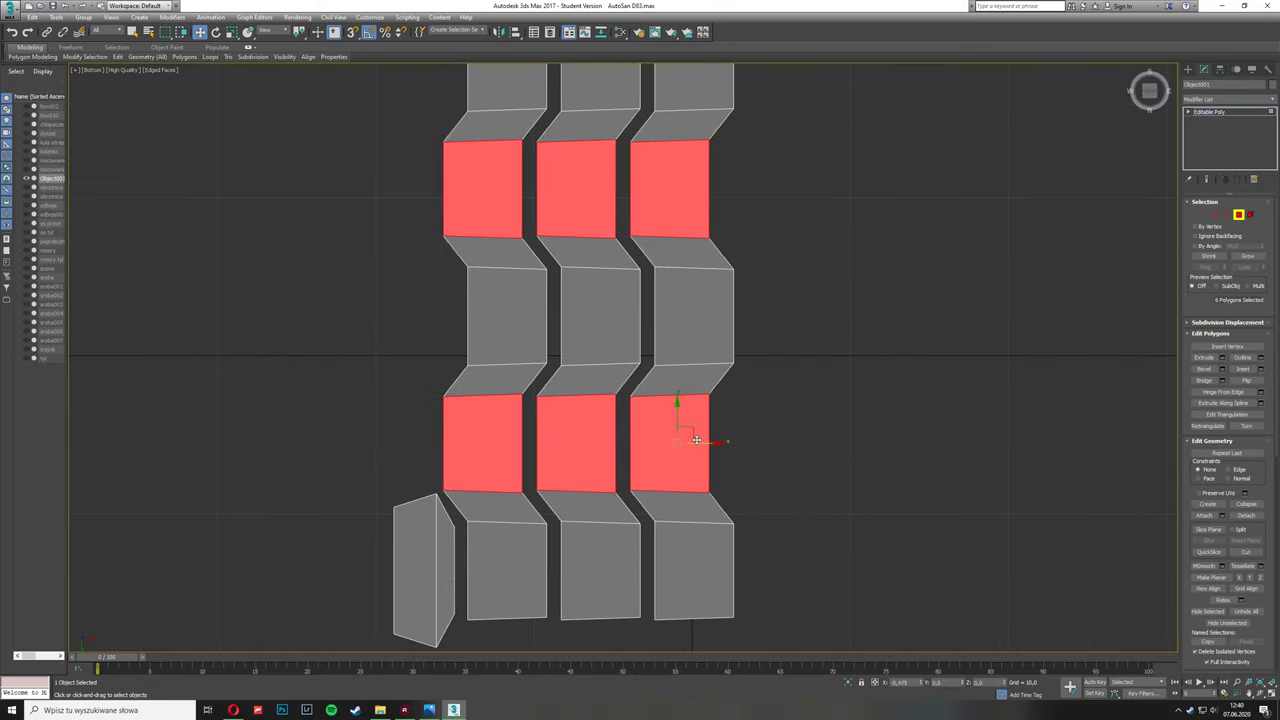
pyautogui.click(1213, 215)
pyautogui.click(645, 562)
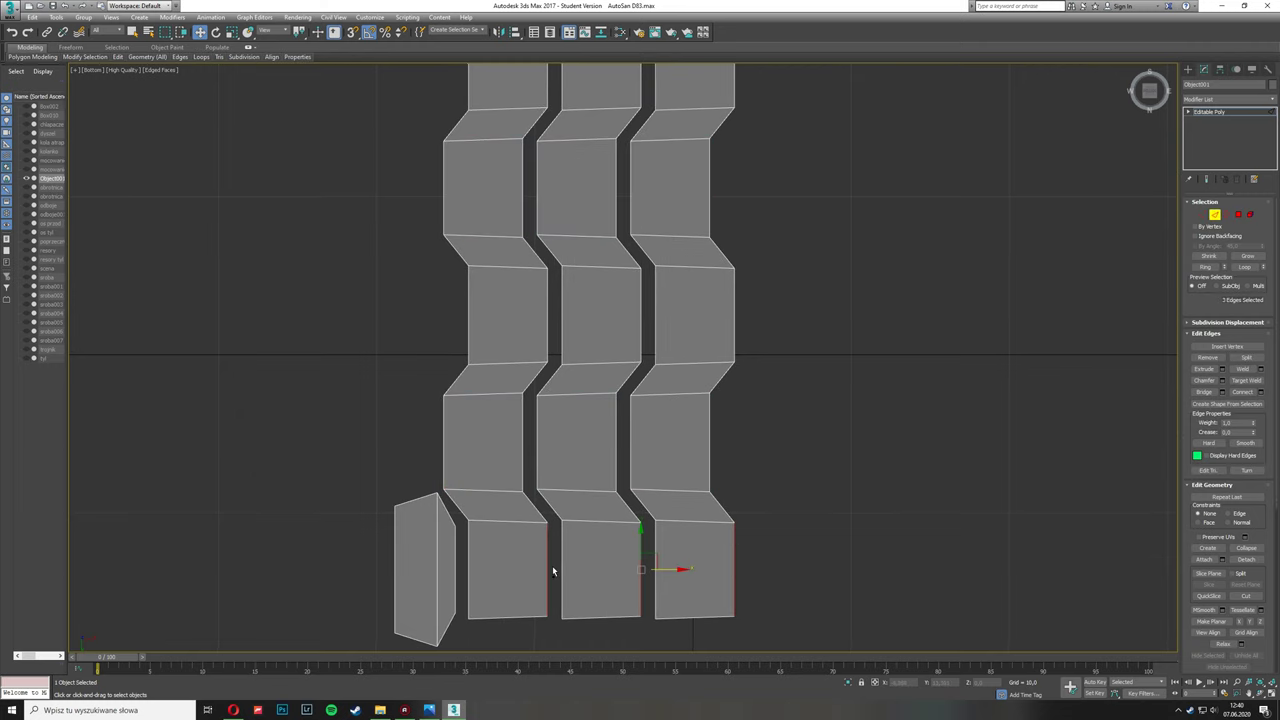
pyautogui.click(524, 188)
pyautogui.scroll(-3, 560, 245)
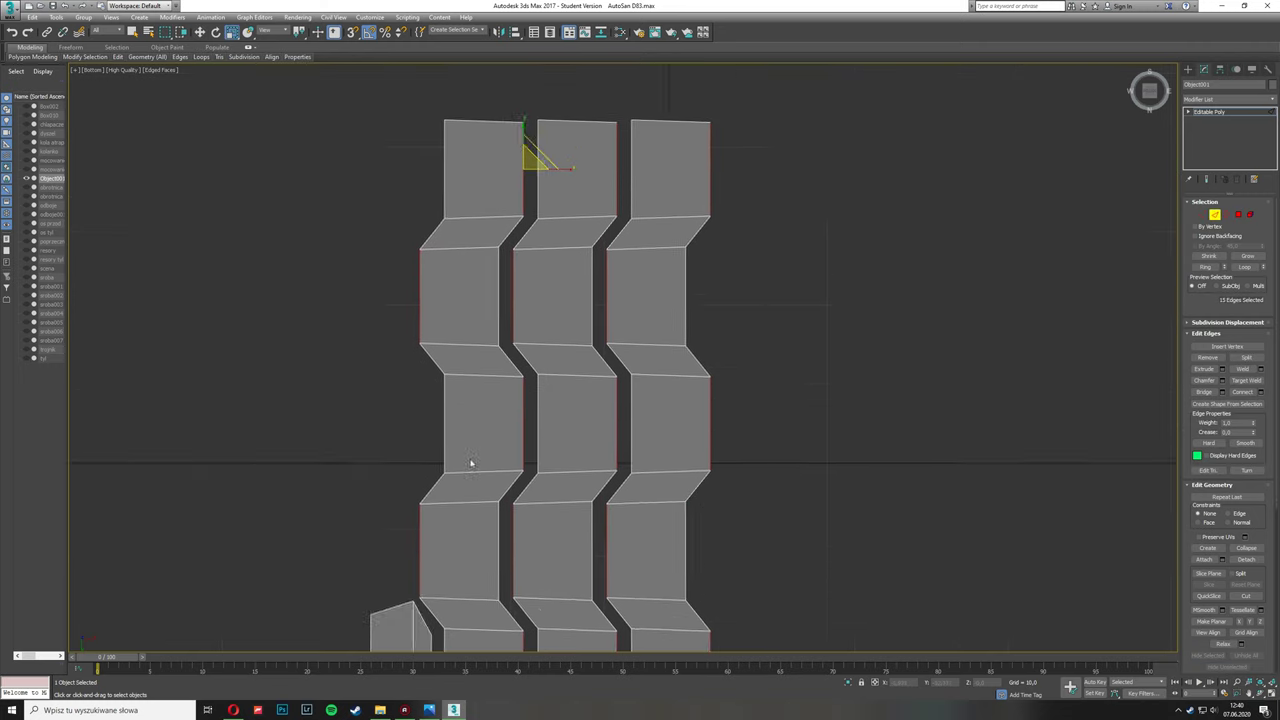
pyautogui.scroll(5, 470, 460)
pyautogui.scroll(-8, 530, 368)
pyautogui.scroll(6, 530, 368)
pyautogui.click(446, 466)
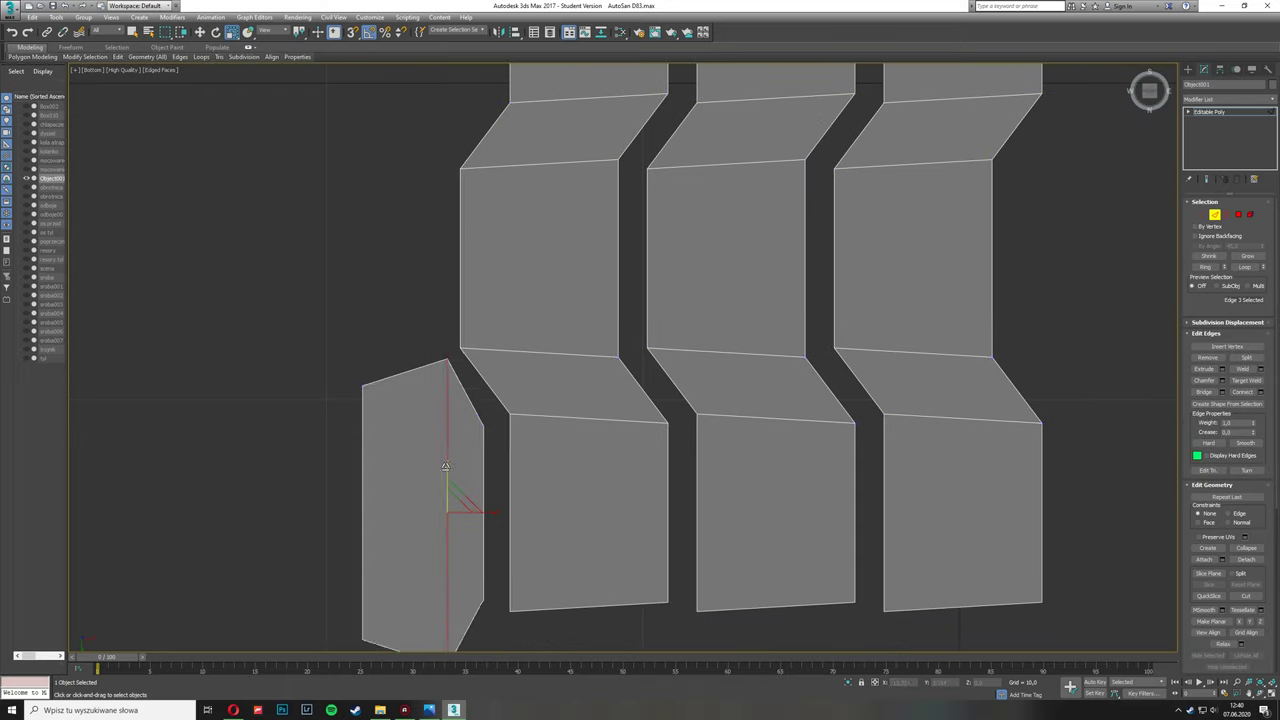
pyautogui.scroll(-5, 479, 513)
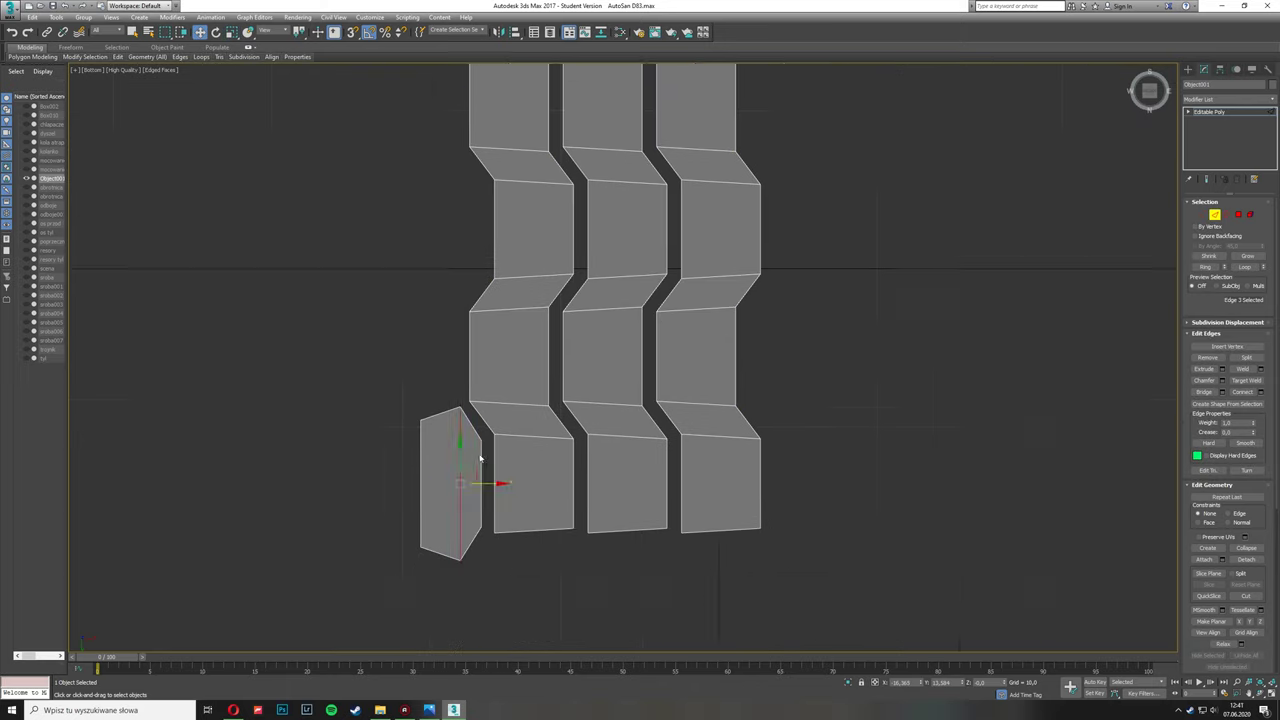
pyautogui.scroll(2, 363, 374)
pyautogui.scroll(-5, 586, 423)
# Step: Adjust the polygon selection until only the bottom-left polygon is selected
pyautogui.press('4')
pyautogui.keyDown('shift'); pyautogui.click(553, 491); pyautogui.keyUp('shift')
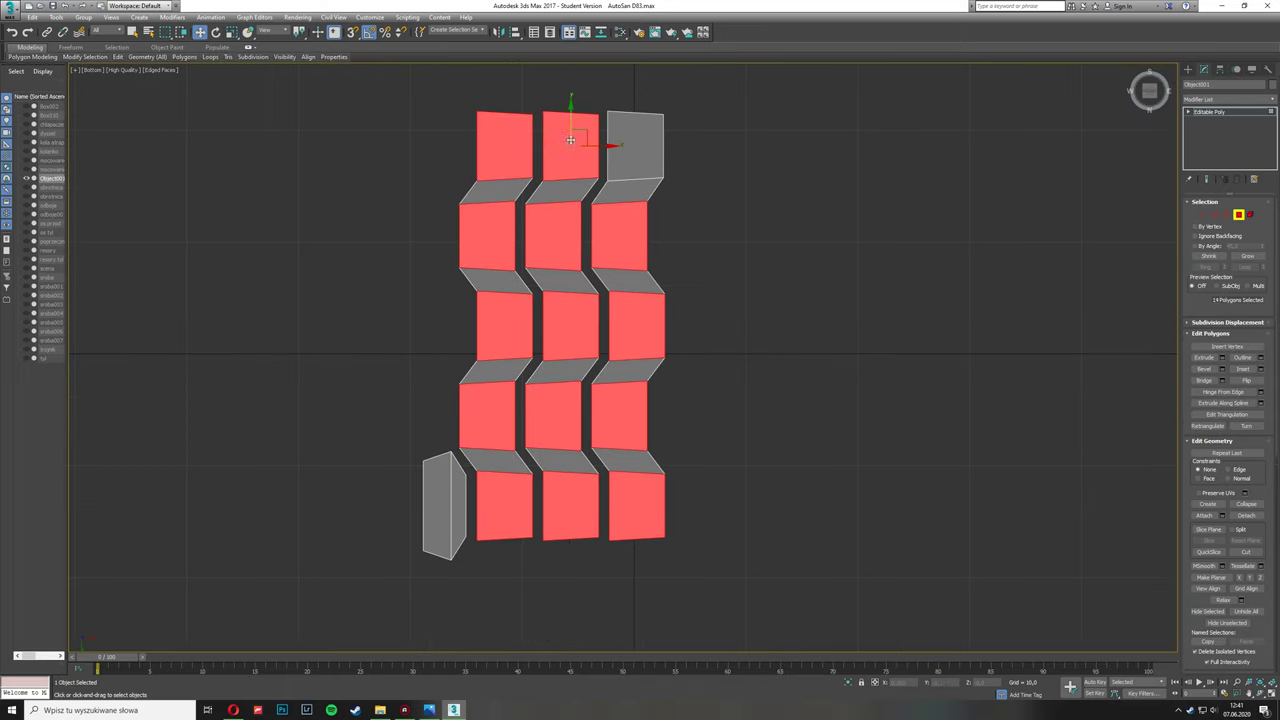
pyautogui.keyDown('ctrl'); pyautogui.click(640, 128); pyautogui.keyUp('ctrl')
pyautogui.hotkey('ctrl', 'z')
pyautogui.hotkey('ctrl', 'z')
pyautogui.hotkey('ctrl', 'z')
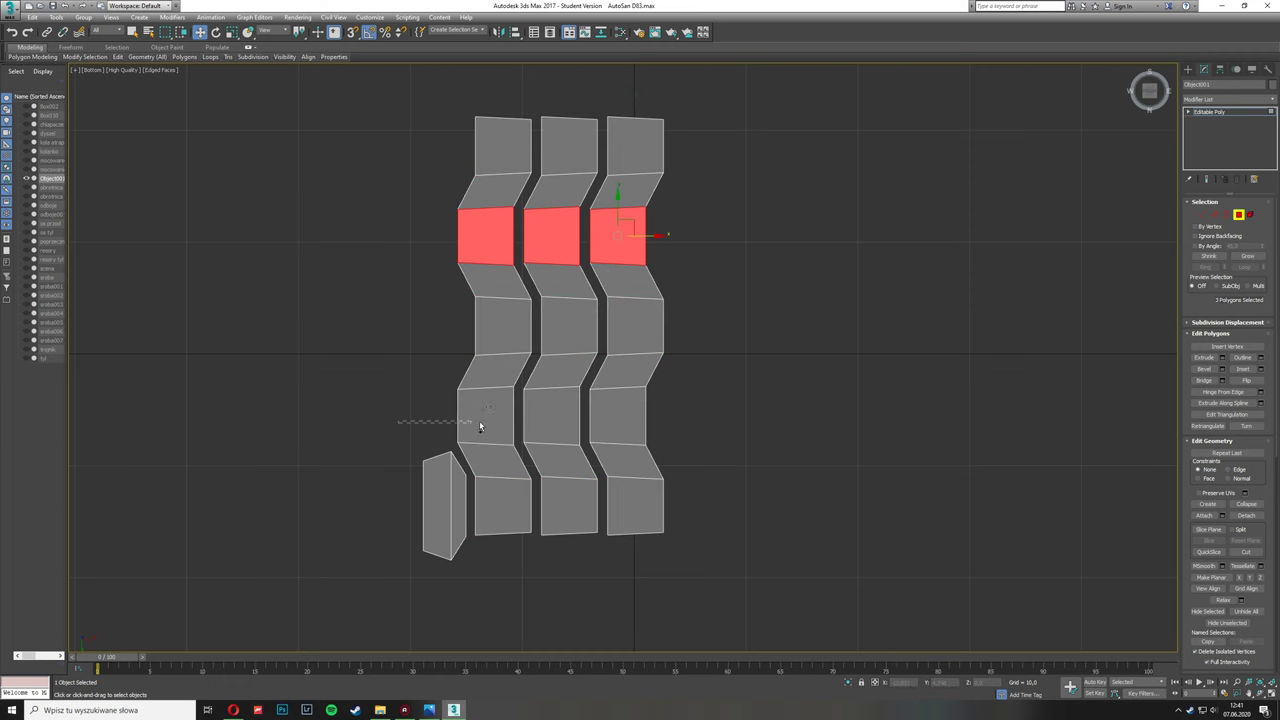
pyautogui.hotkey('ctrl', 'y')
pyautogui.press('1')
pyautogui.scroll(3, 455, 288)
pyautogui.scroll(-2, 455, 288)
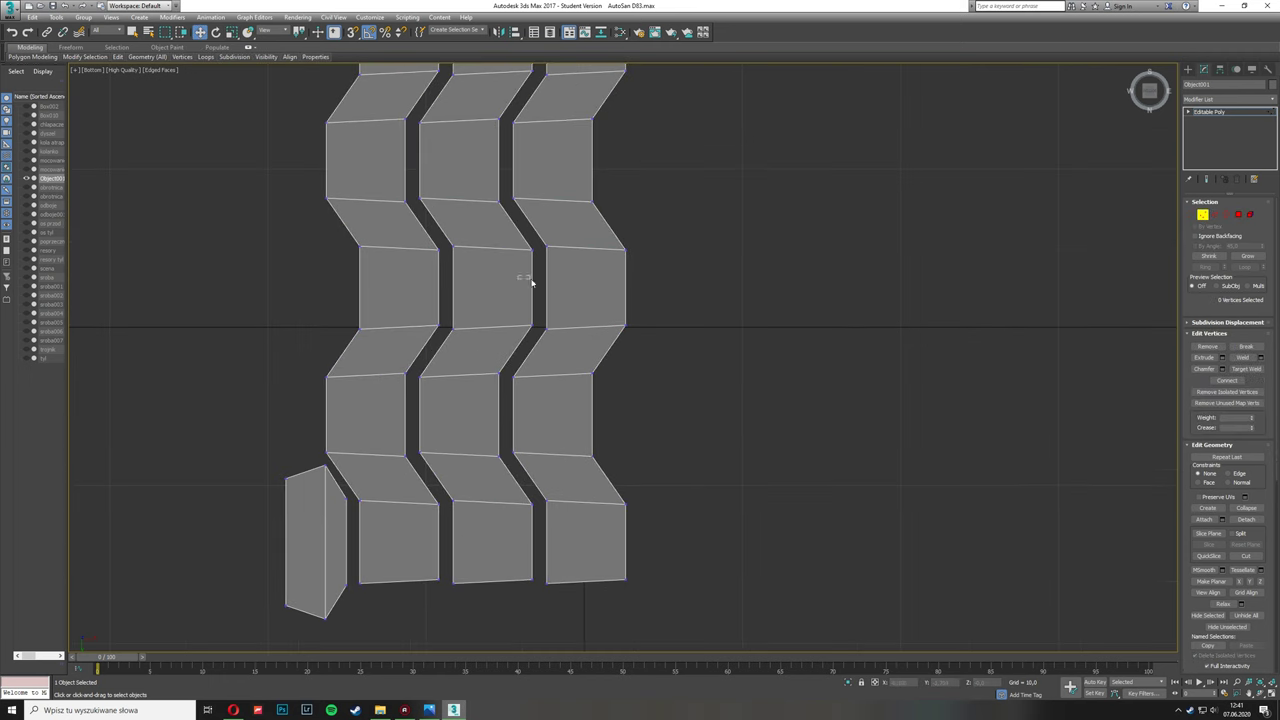
pyautogui.press('2')
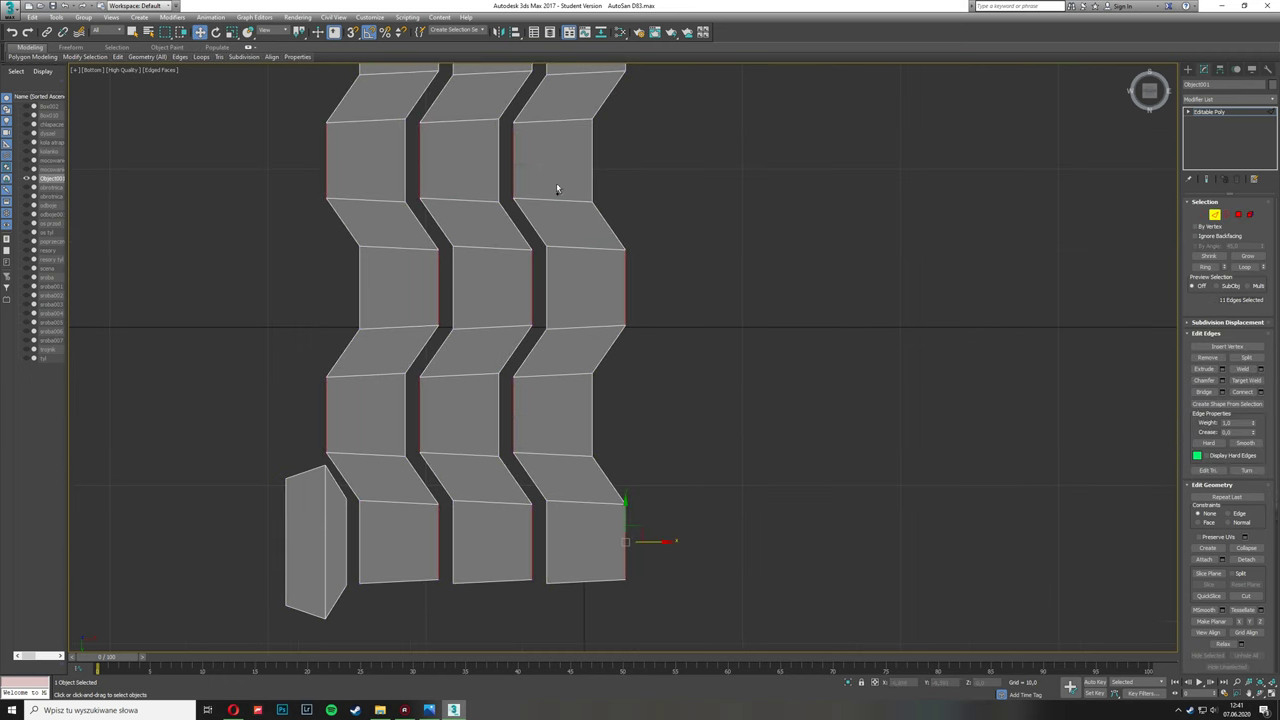
pyautogui.scroll(-3, 557, 189)
pyautogui.scroll(2, 591, 249)
pyautogui.click(495, 138)
pyautogui.scroll(-2, 491, 131)
pyautogui.moveTo(491, 131); pyautogui.dragTo(407, 206, button='middle')
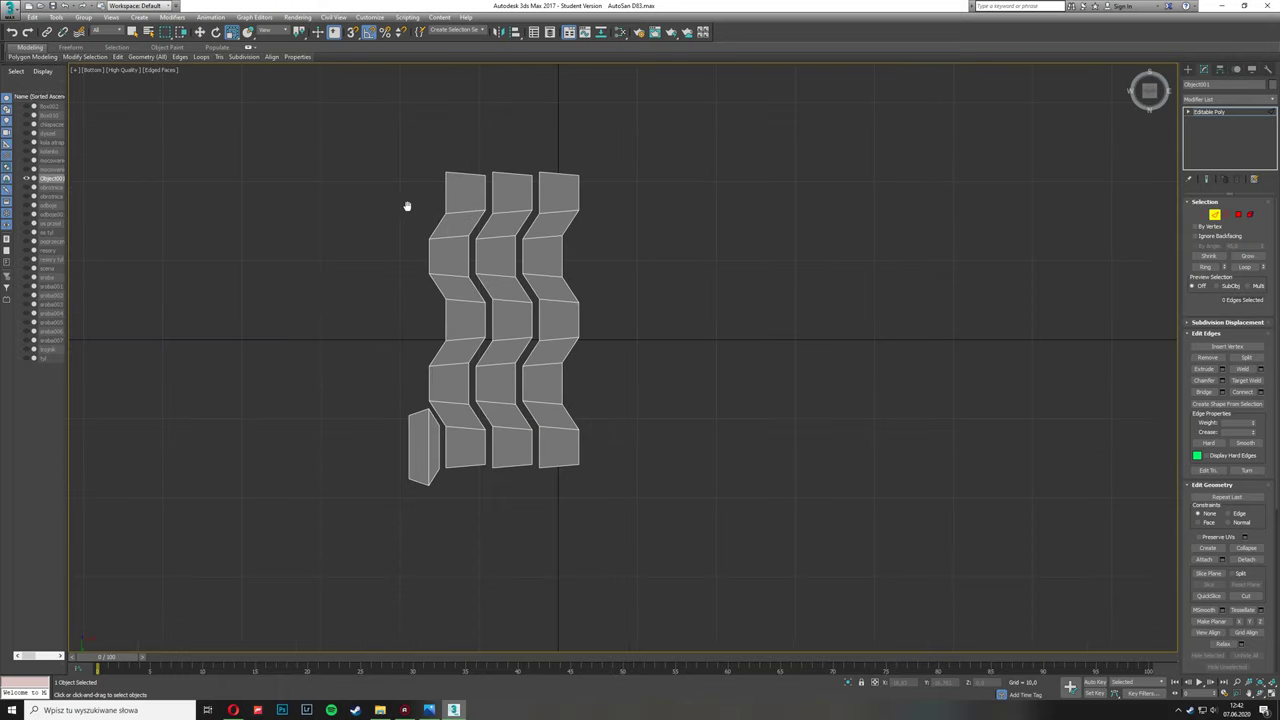
pyautogui.scroll(4, 407, 206)
pyautogui.scroll(-1, 203, 460)
pyautogui.hotkey('ctrl', 'z')
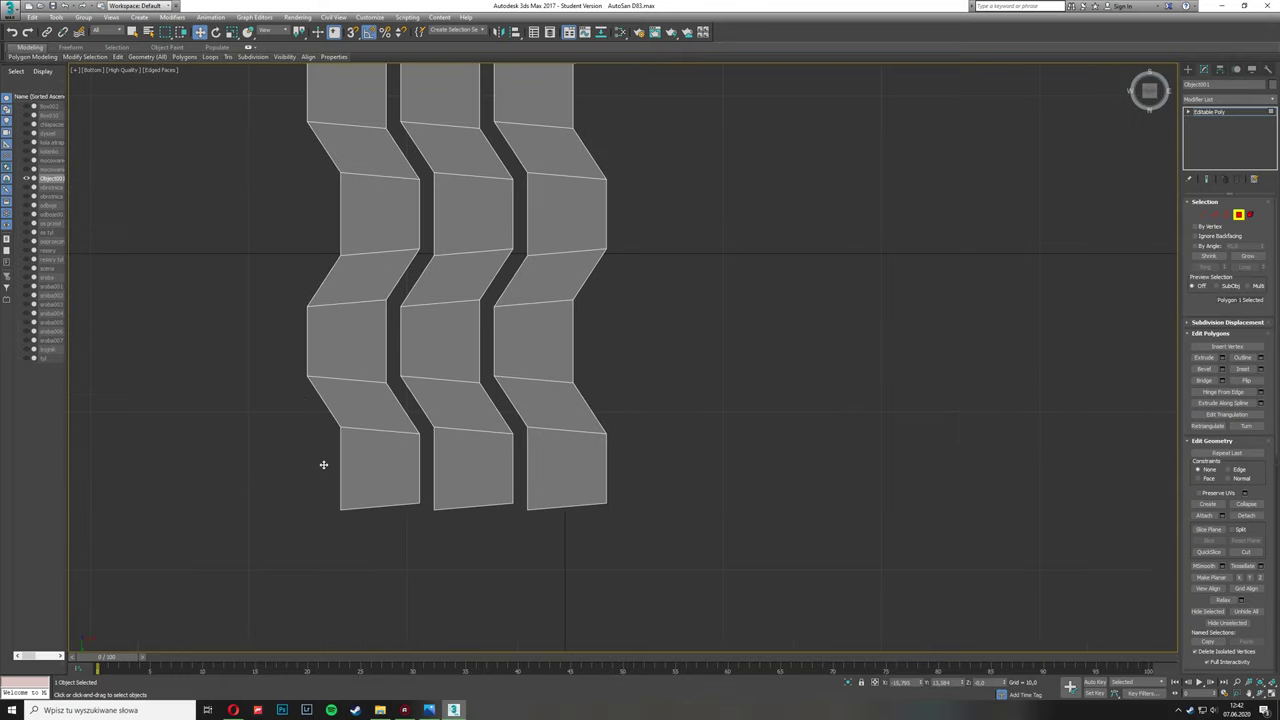
pyautogui.scroll(1, 300, 300)
# Step: Move the bottom-left polygon left, scale its left vertices into a trapezoid, then slide them right into a narrow wedge
pyautogui.moveTo(560, 494); pyautogui.dragTo(428, 494)
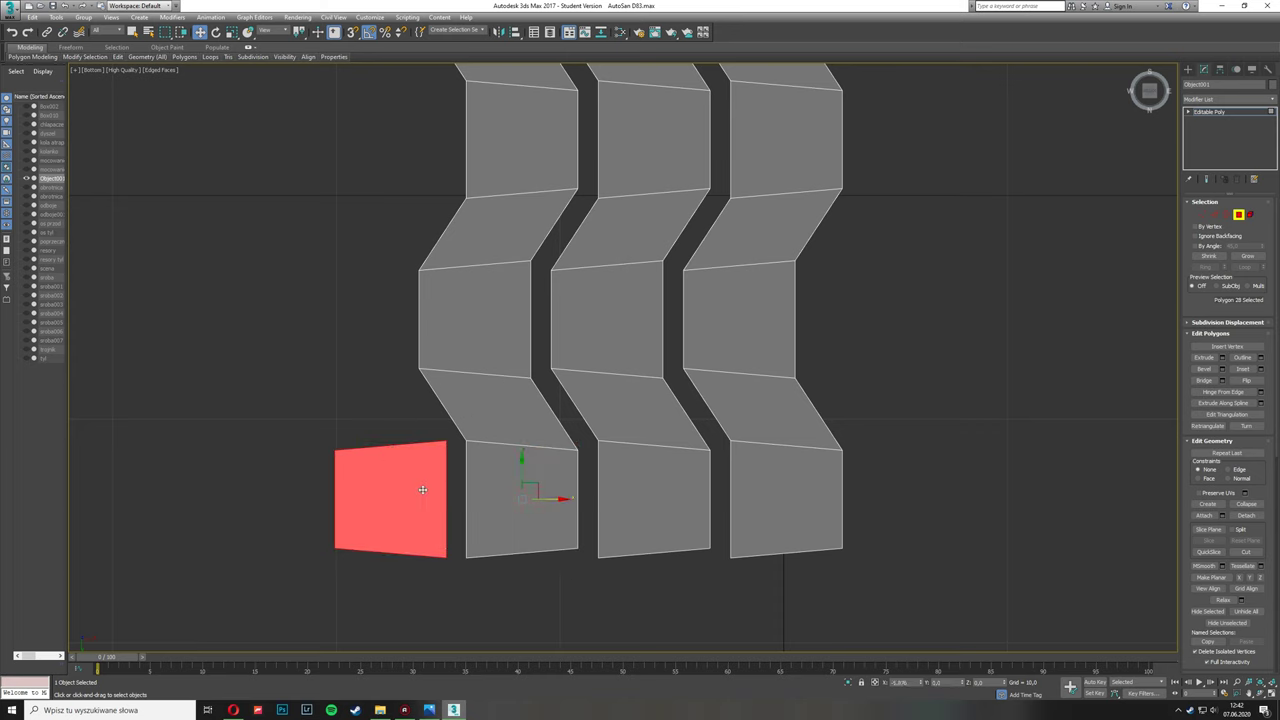
pyautogui.press('1')
pyautogui.moveTo(300, 425); pyautogui.dragTo(360, 575)
pyautogui.press('r')
pyautogui.moveTo(340, 470); pyautogui.dragTo(331, 400)
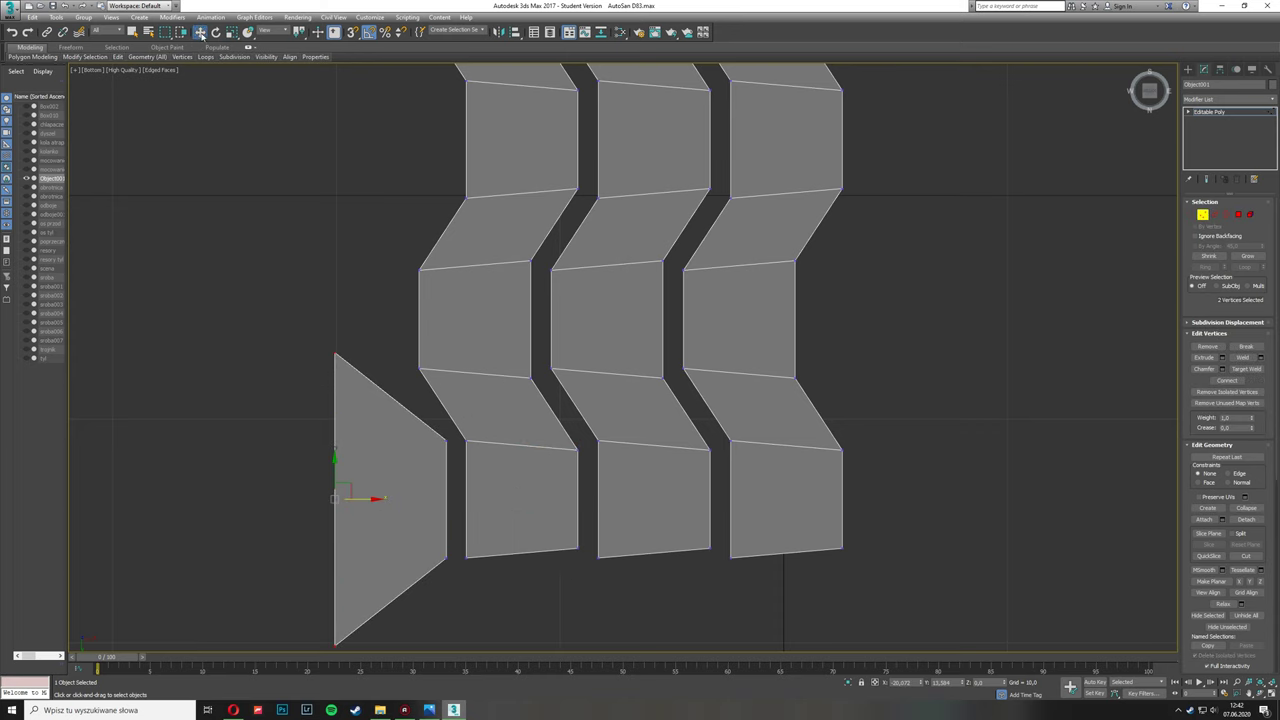
pyautogui.click(200, 31)
pyautogui.moveTo(359, 498); pyautogui.dragTo(478, 506)
pyautogui.press('2')
pyautogui.scroll(2, 500, 500)
pyautogui.scroll(-3, 478, 506)
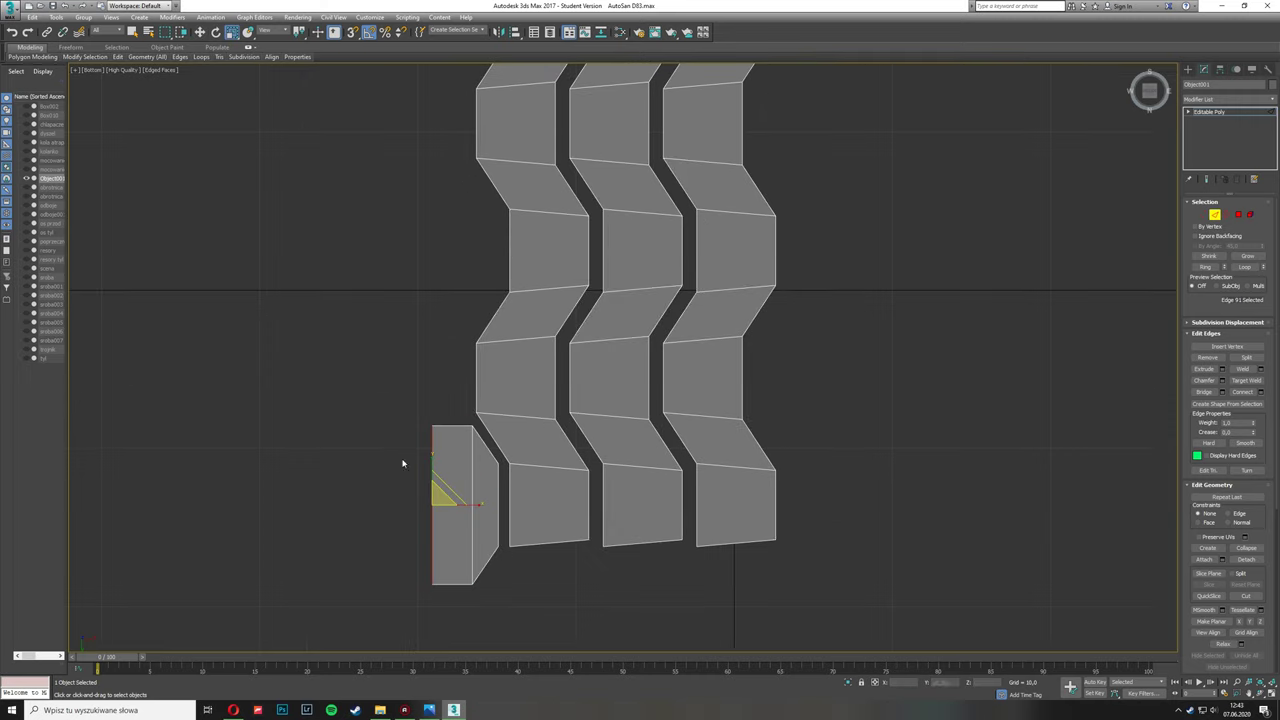
pyautogui.press('4')
pyautogui.scroll(-2, 410, 567)
# Step: Detach the end-piece polygons as the separate object Object002
pyautogui.click(1245, 515)
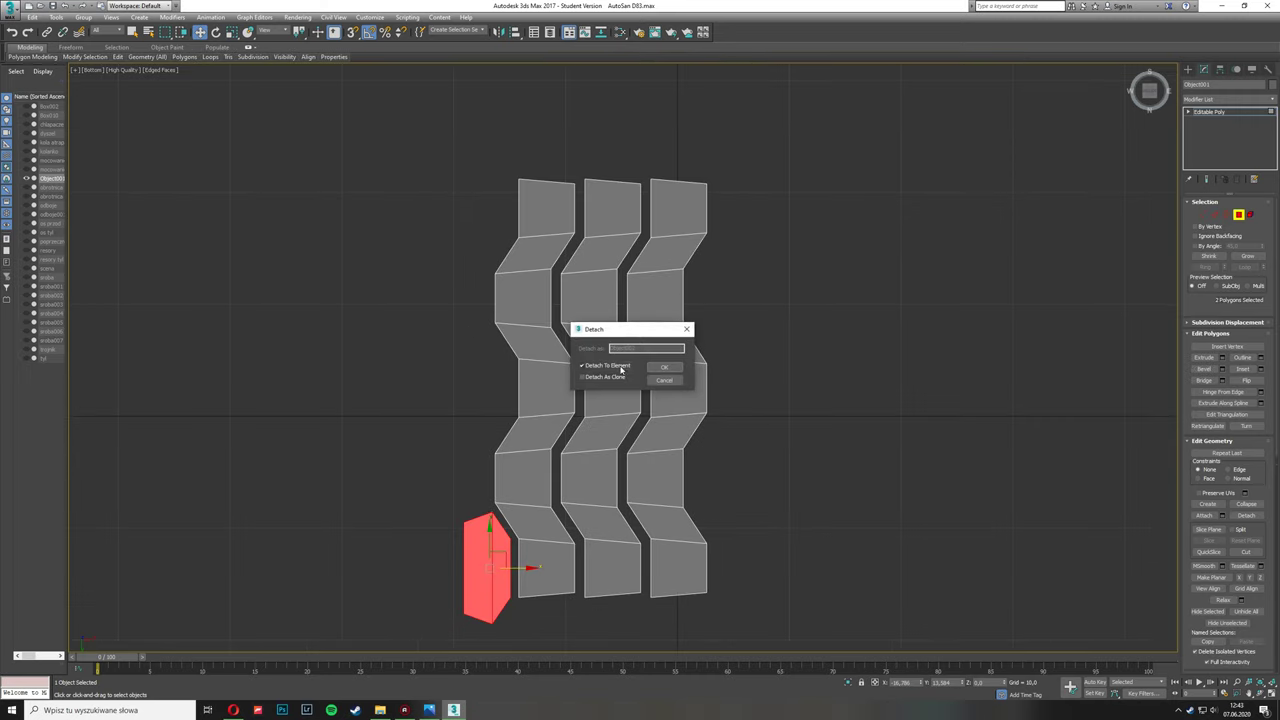
pyautogui.click(660, 363)
pyautogui.click(614, 391)
pyautogui.doubleClick(654, 343)
pyautogui.hotkey('ctrl', 'a')
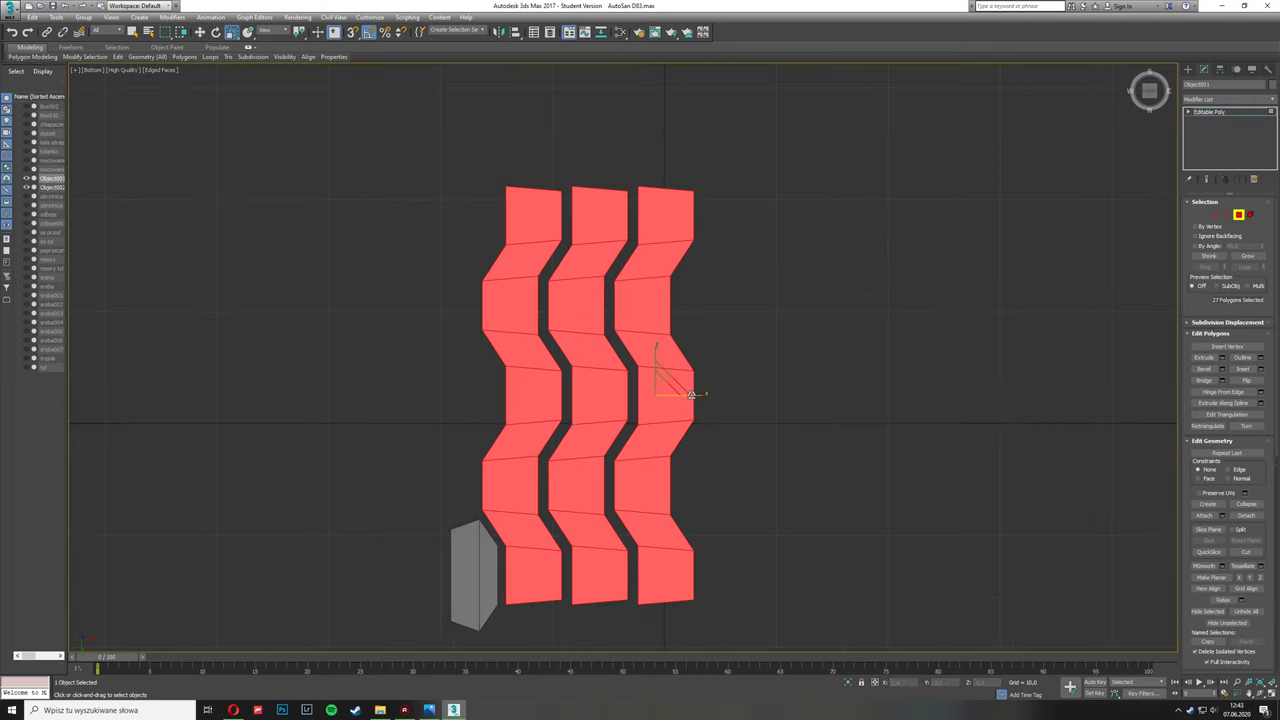
# Step: Select the detached end piece and zoom in to inspect its polygons and edges
pyautogui.click(754, 463)
pyautogui.click(475, 575)
pyautogui.hotkey('ctrl', 'a')
pyautogui.scroll(4, 533, 560)
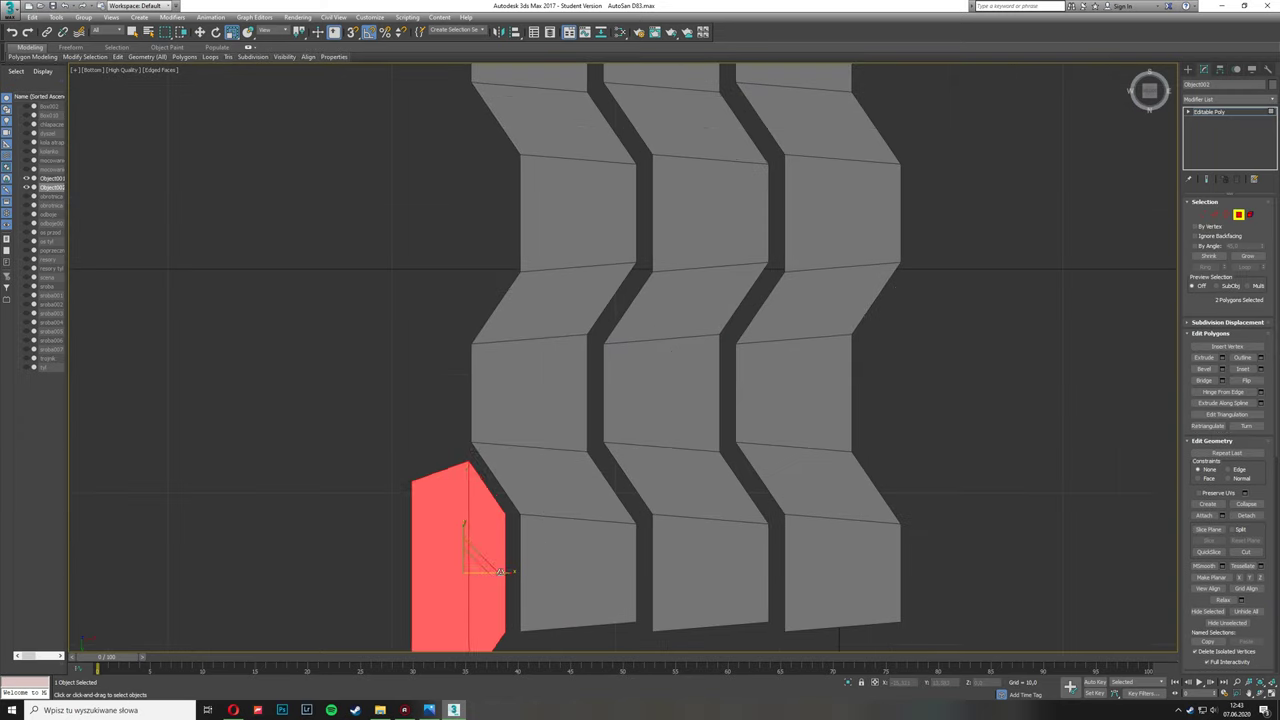
pyautogui.press('2')
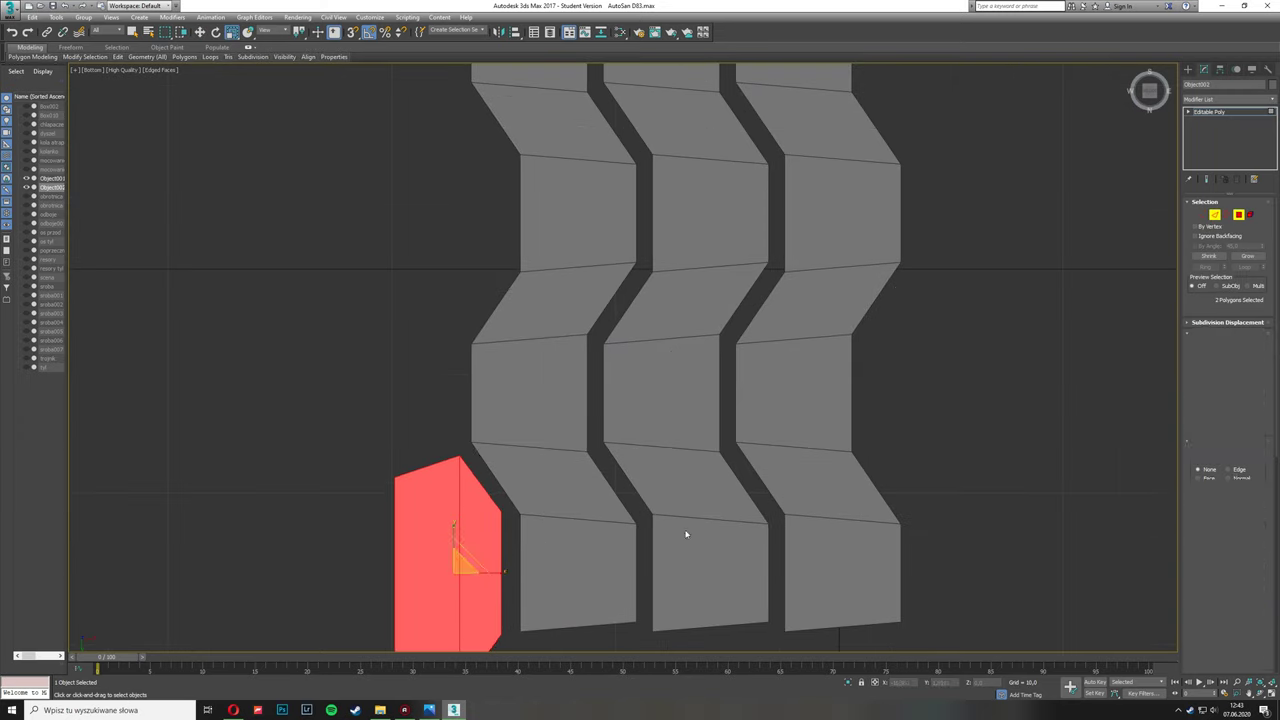
pyautogui.scroll(-2, 579, 249)
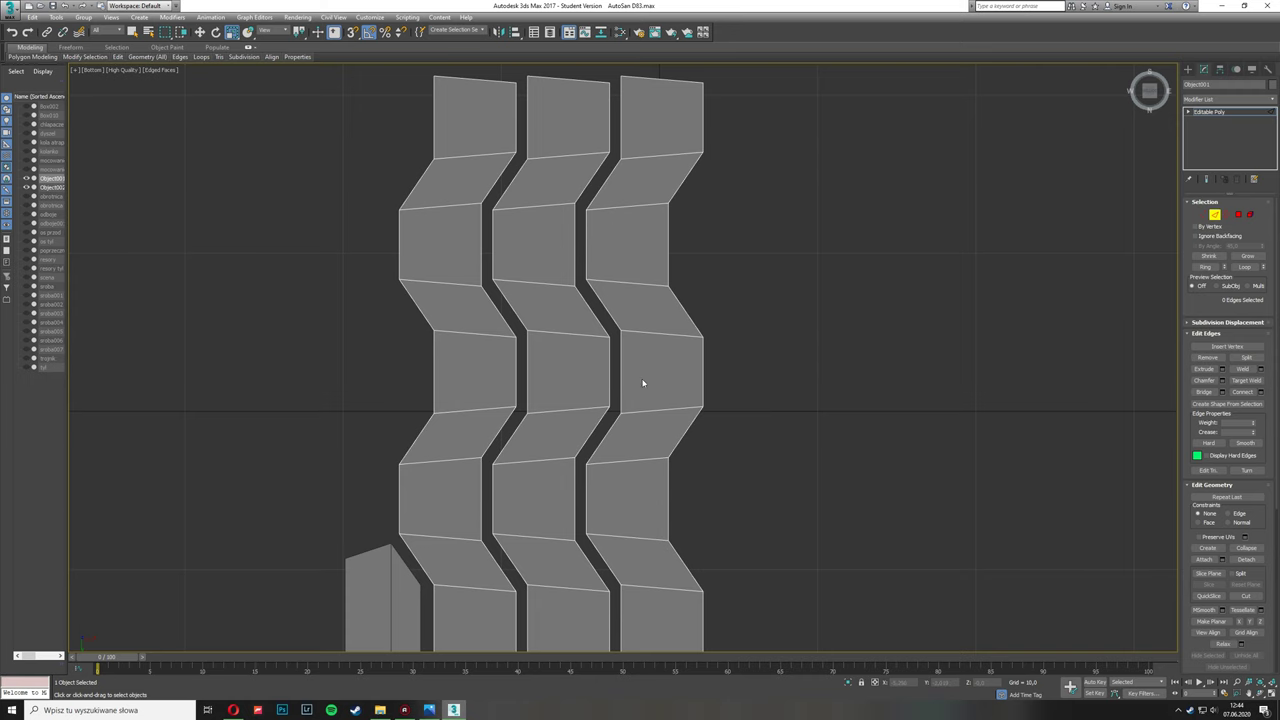
pyautogui.scroll(3, 590, 265)
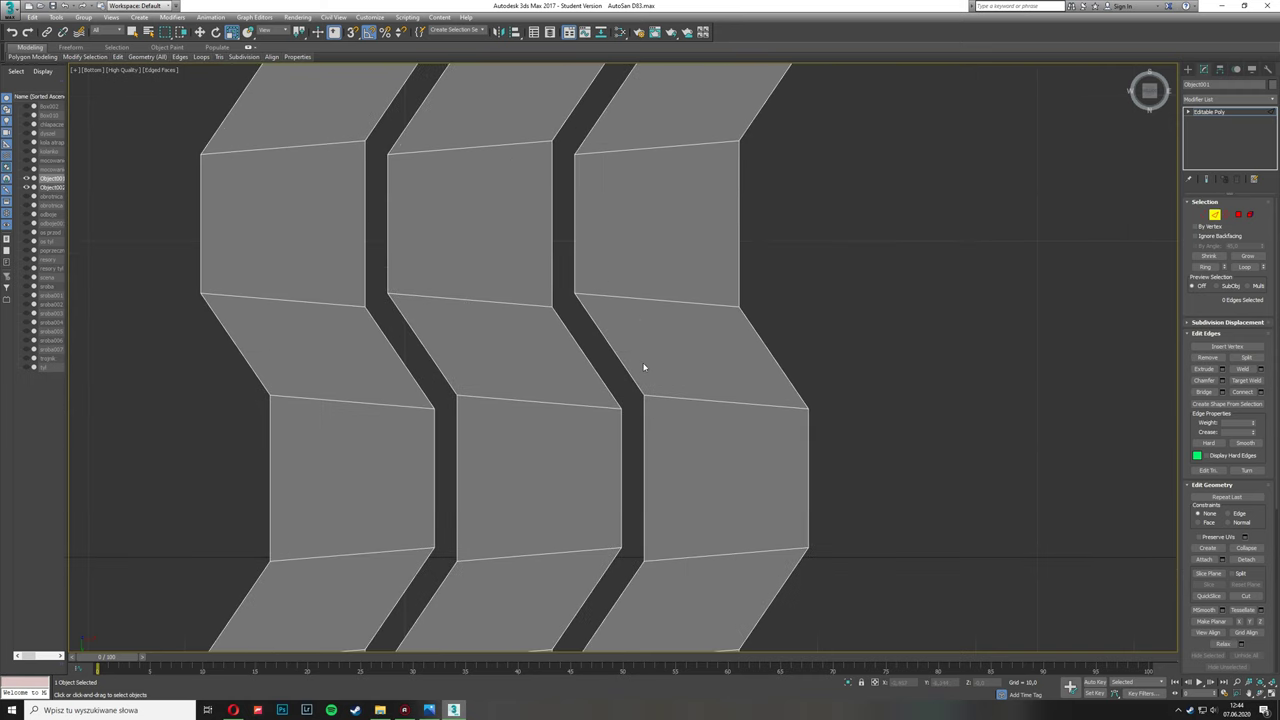
# Step: Select the flat faces of the zigzag strips to check them, then clear the selection
pyautogui.click(1247, 218)
pyautogui.scroll(-5, 814, 491)
pyautogui.moveTo(814, 491); pyautogui.dragTo(871, 306)
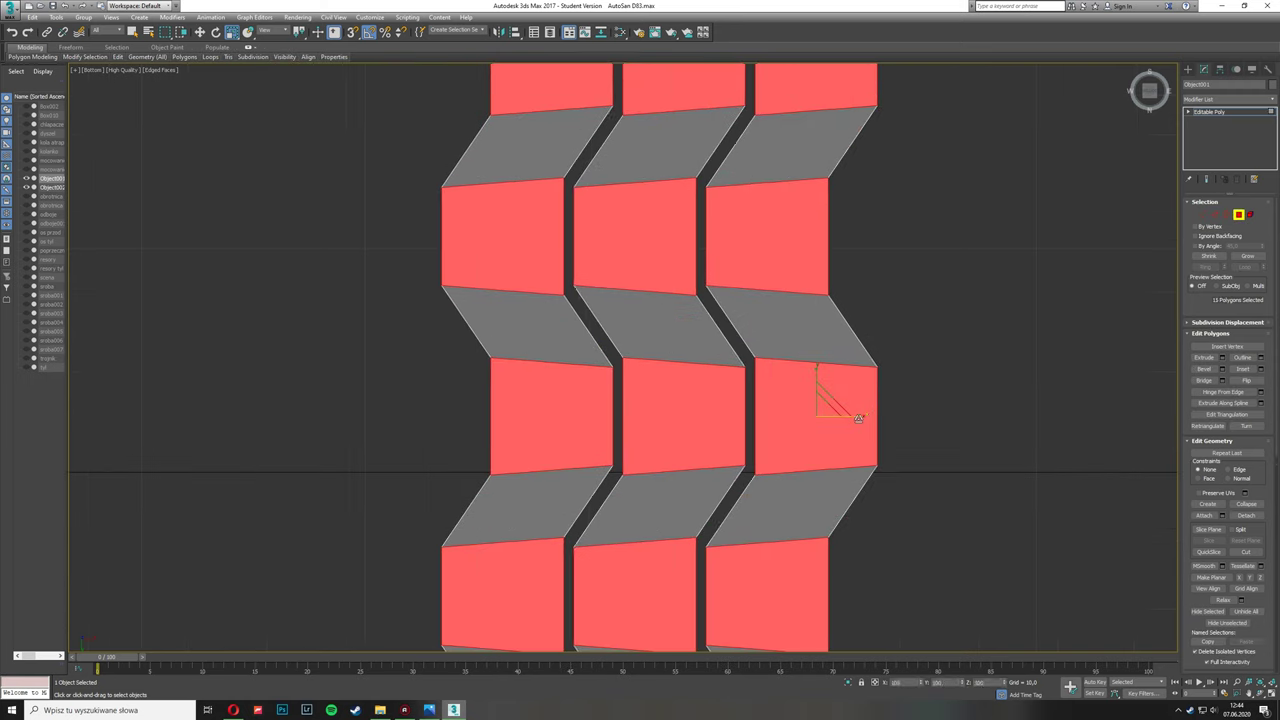
pyautogui.scroll(5, 816, 378)
pyautogui.click(440, 495)
pyautogui.scroll(-3, 440, 495)
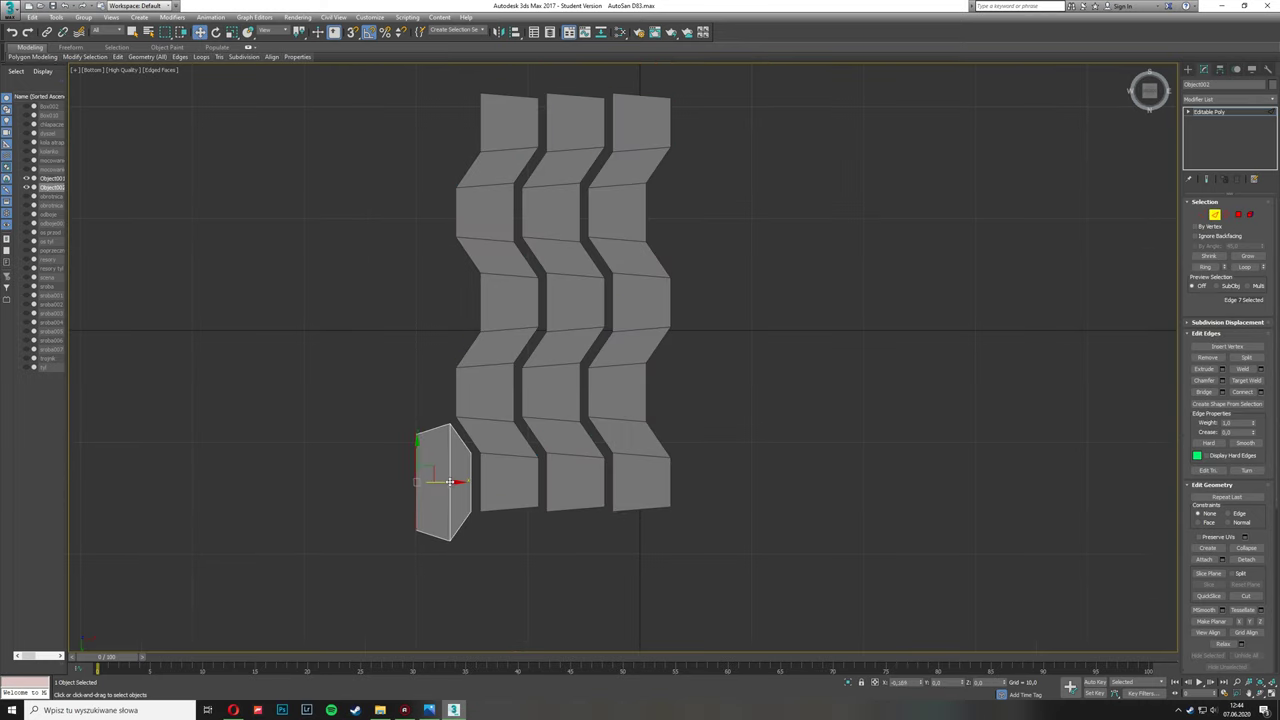
# Step: Mirror-copy the hexagonal end piece, Shift-copy another to the middle left, and align it to the tread
pyautogui.click(443, 480)
pyautogui.hotkey('alt', 'm')
pyautogui.click(626, 314)
pyautogui.click(612, 432)
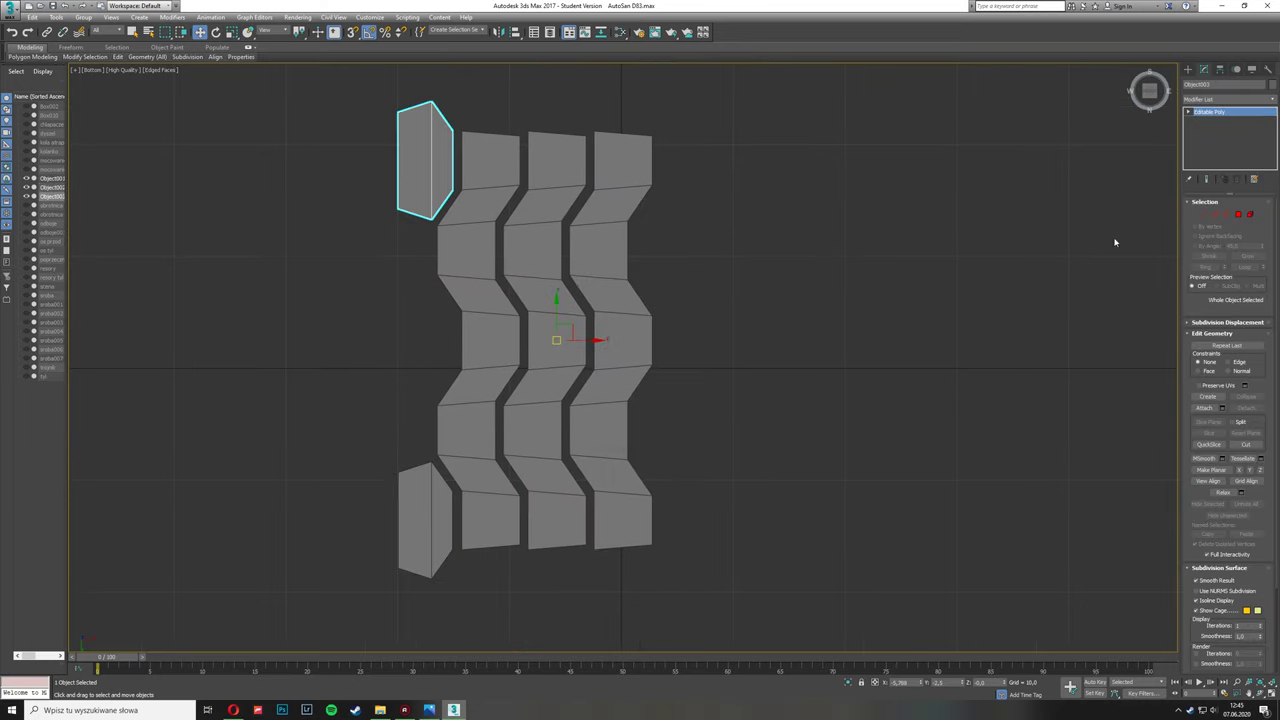
pyautogui.keyDown('shift'); pyautogui.moveTo(425, 160); pyautogui.dragTo(425, 335); pyautogui.keyUp('shift')
pyautogui.click(625, 404)
pyautogui.hotkey('alt', 'a')
pyautogui.click(527, 258)
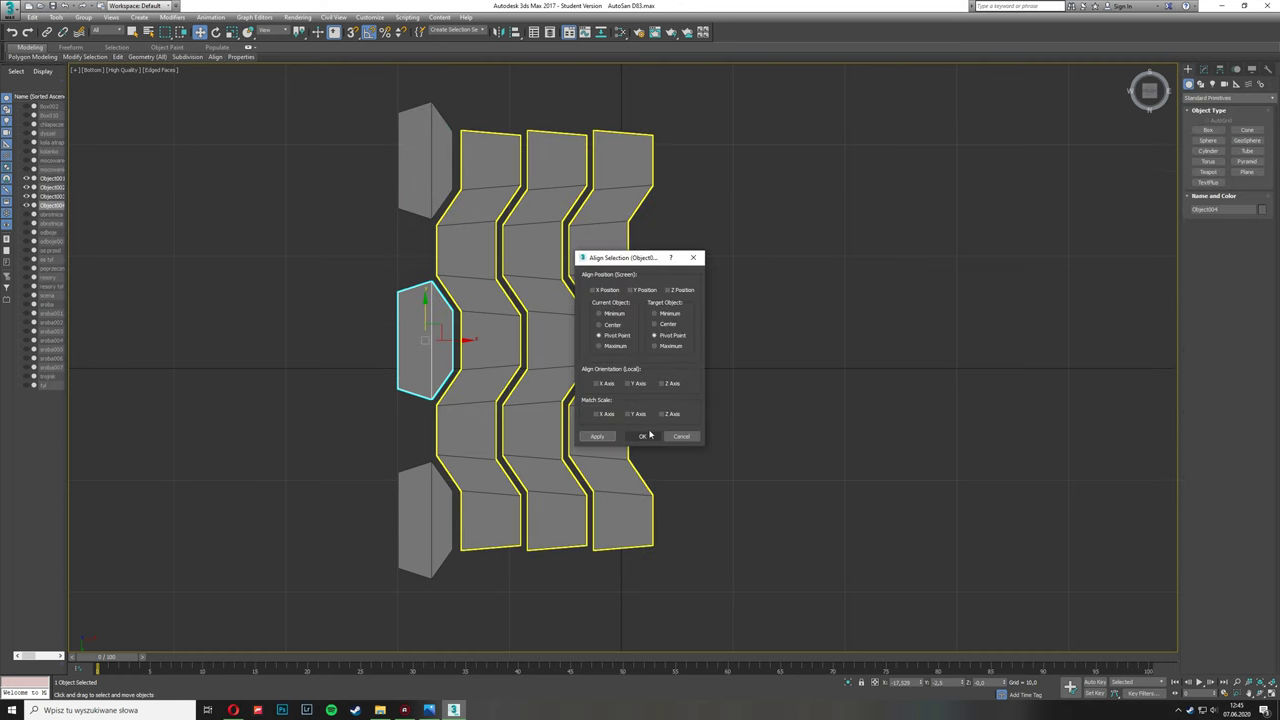
pyautogui.click(646, 434)
# Step: Attach the top-left and bottom-left end pieces to the middle piece
pyautogui.click(1204, 407)
pyautogui.click(425, 160)
pyautogui.click(425, 520)
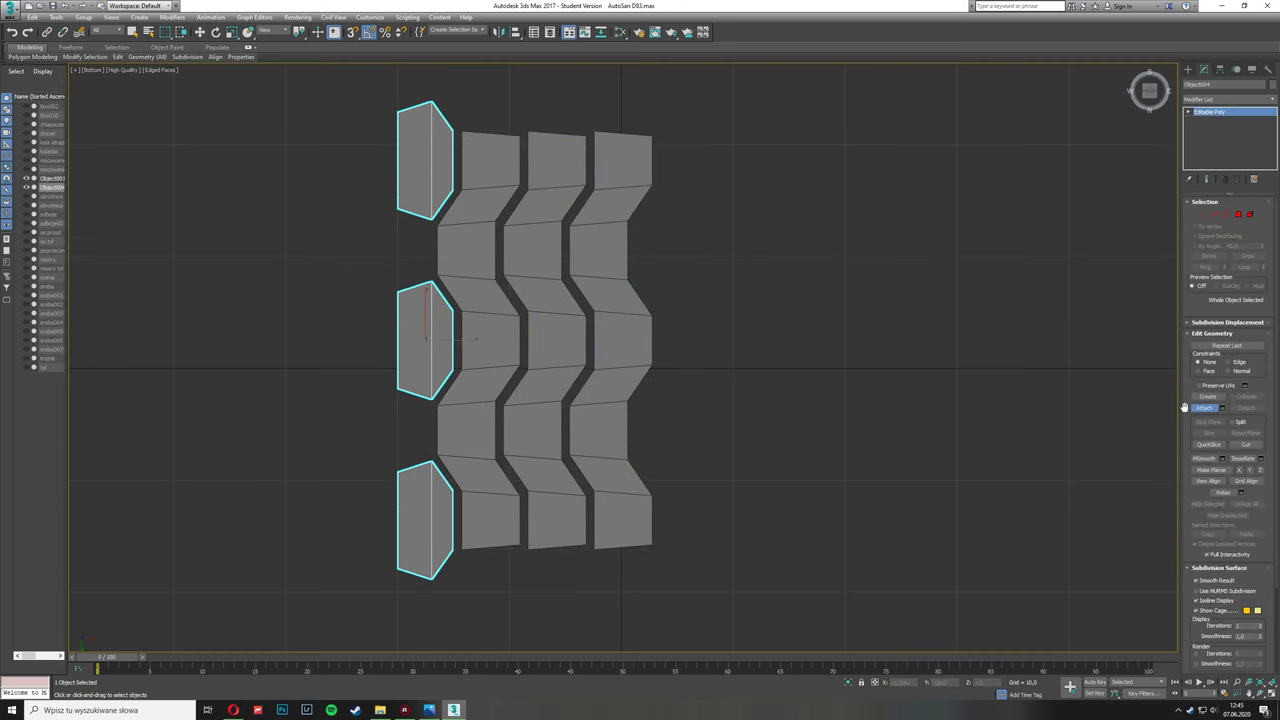
pyautogui.rightClick(416, 329)
# Step: Center the pivot on the combined left end pieces in the Hierarchy panel
pyautogui.click(1220, 69)
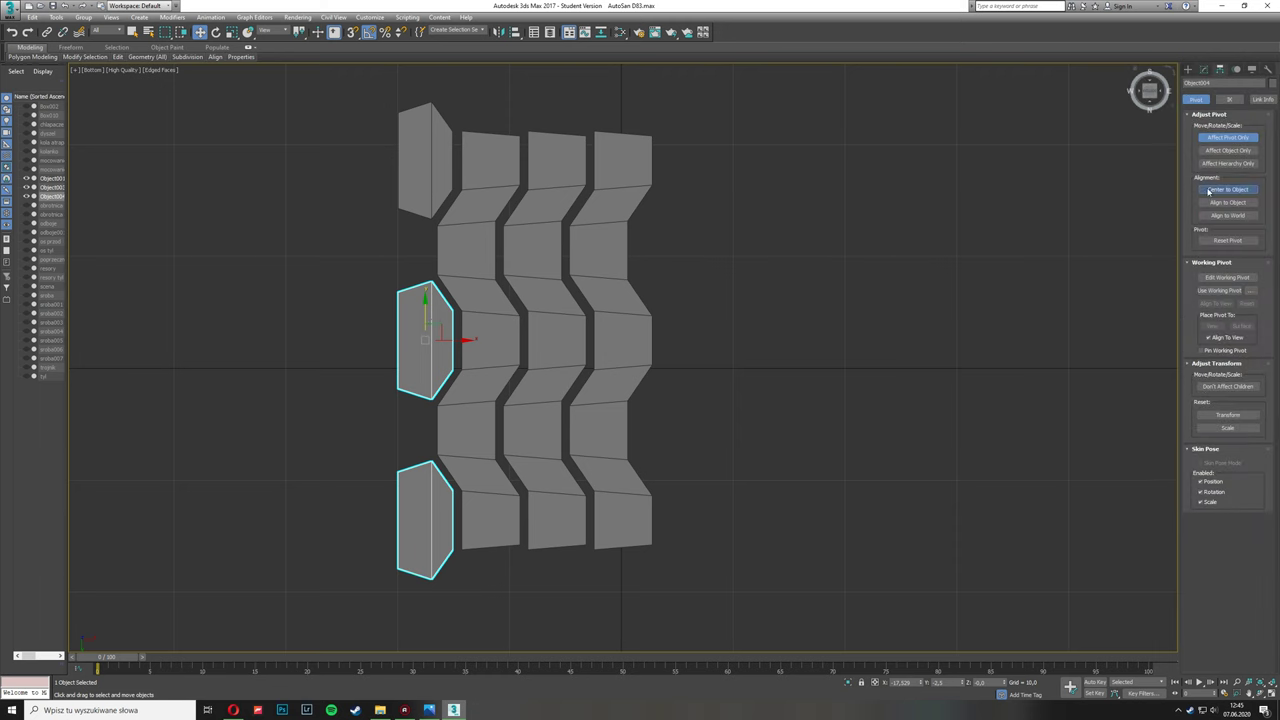
pyautogui.scroll(-5, 673, 394)
pyautogui.scroll(3, 588, 328)
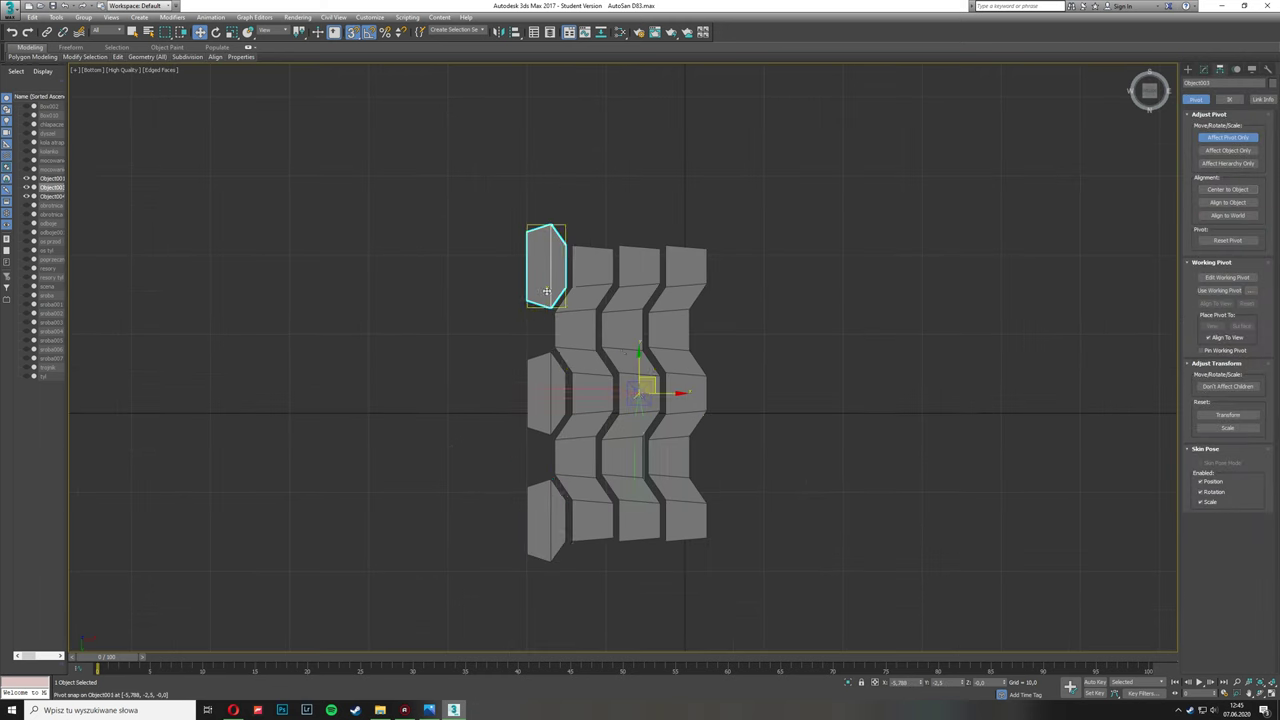
pyautogui.click(546, 395)
pyautogui.click(1227, 189)
pyautogui.scroll(2, 729, 351)
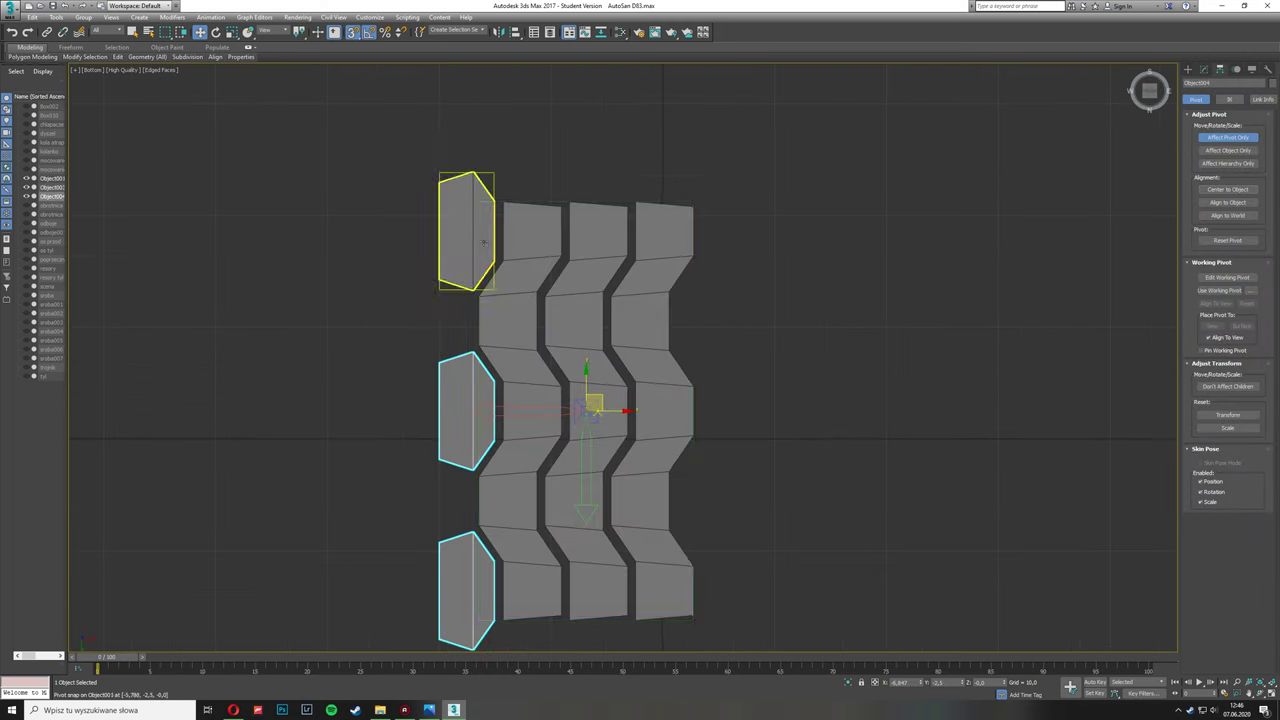
pyautogui.click(483, 242)
pyautogui.click(580, 320)
pyautogui.click(1188, 69)
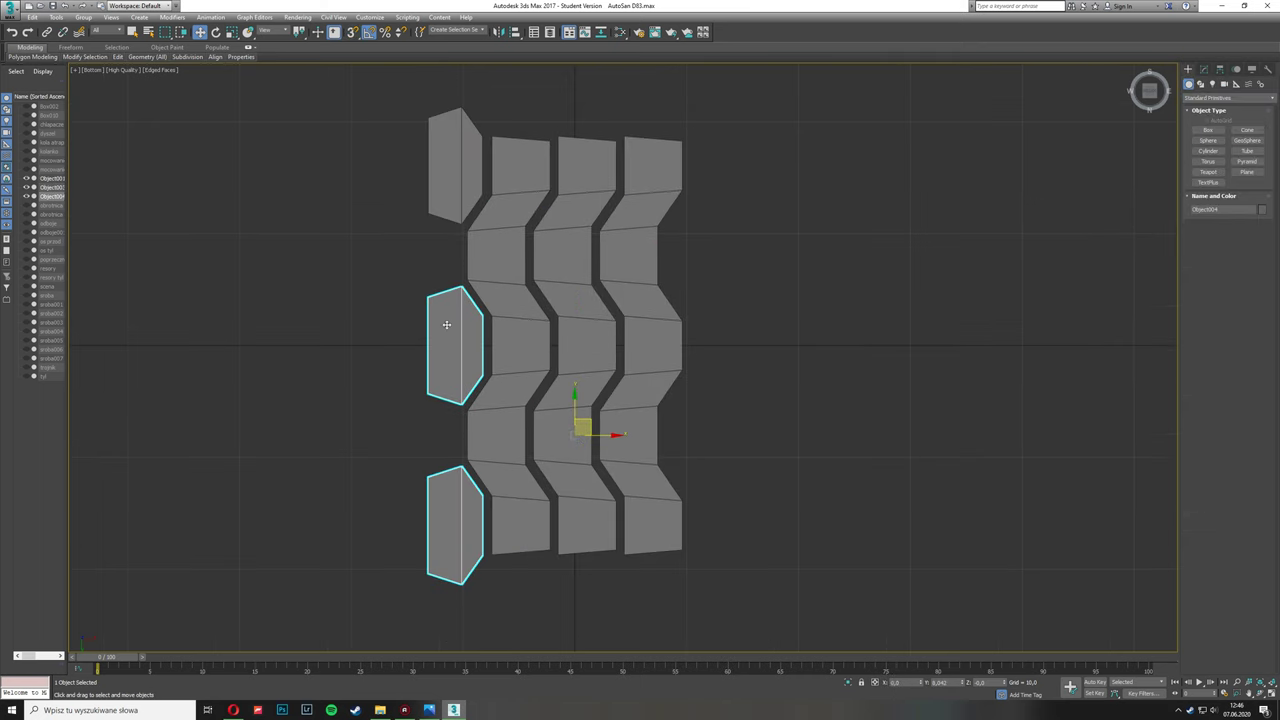
# Step: Align the mirrored right column of hexagonal pieces with the tread
pyautogui.click(1204, 69)
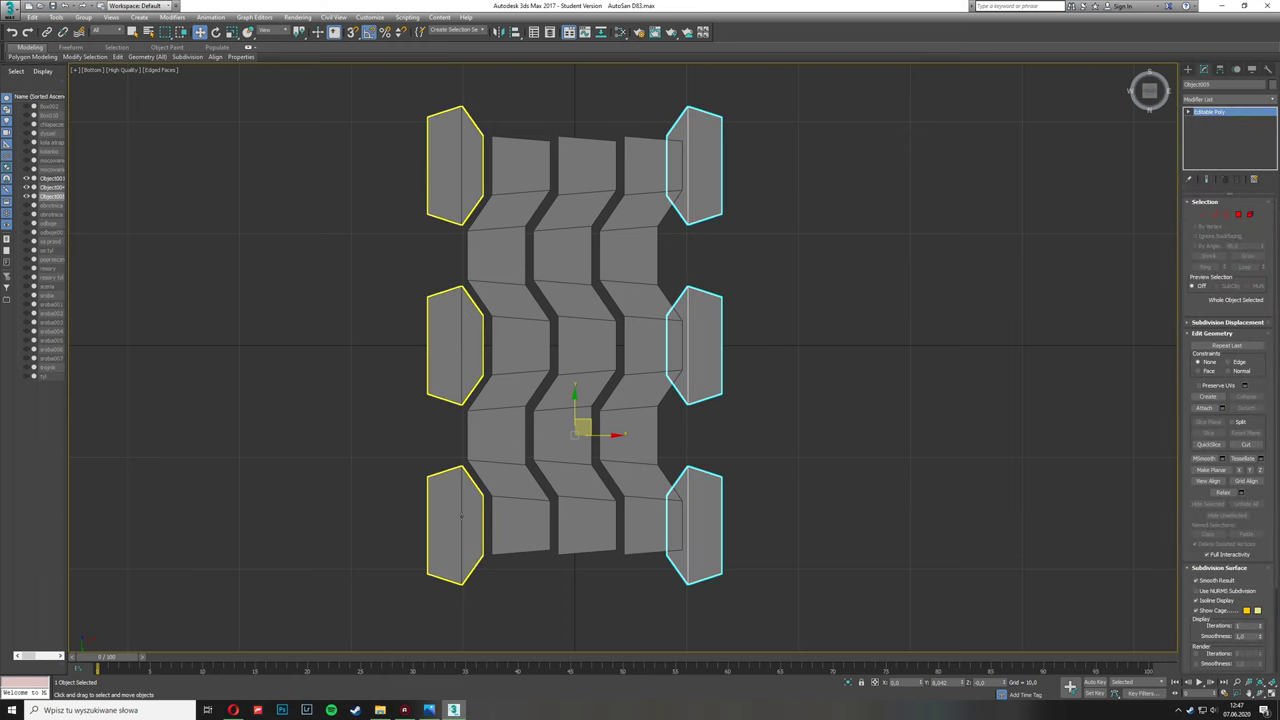
pyautogui.click(952, 461)
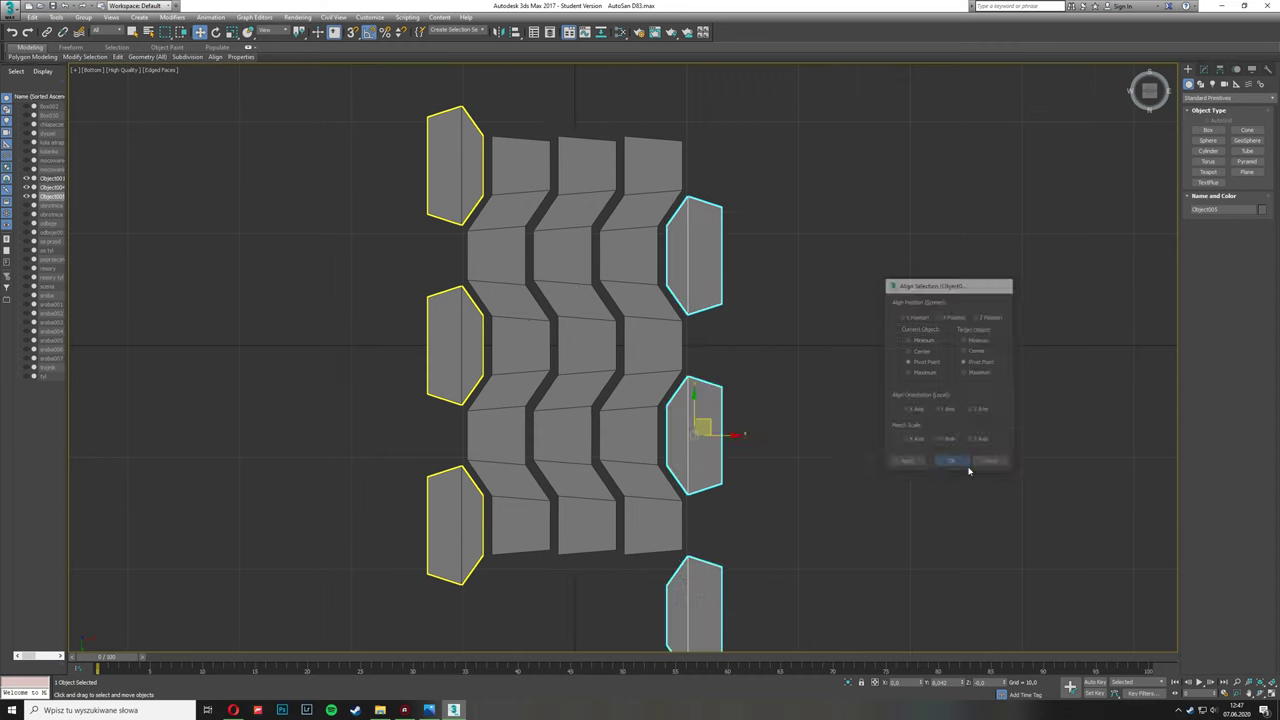
pyautogui.click(1204, 69)
pyautogui.scroll(3, 803, 423)
pyautogui.moveTo(803, 423); pyautogui.dragTo(848, 484, button='middle')
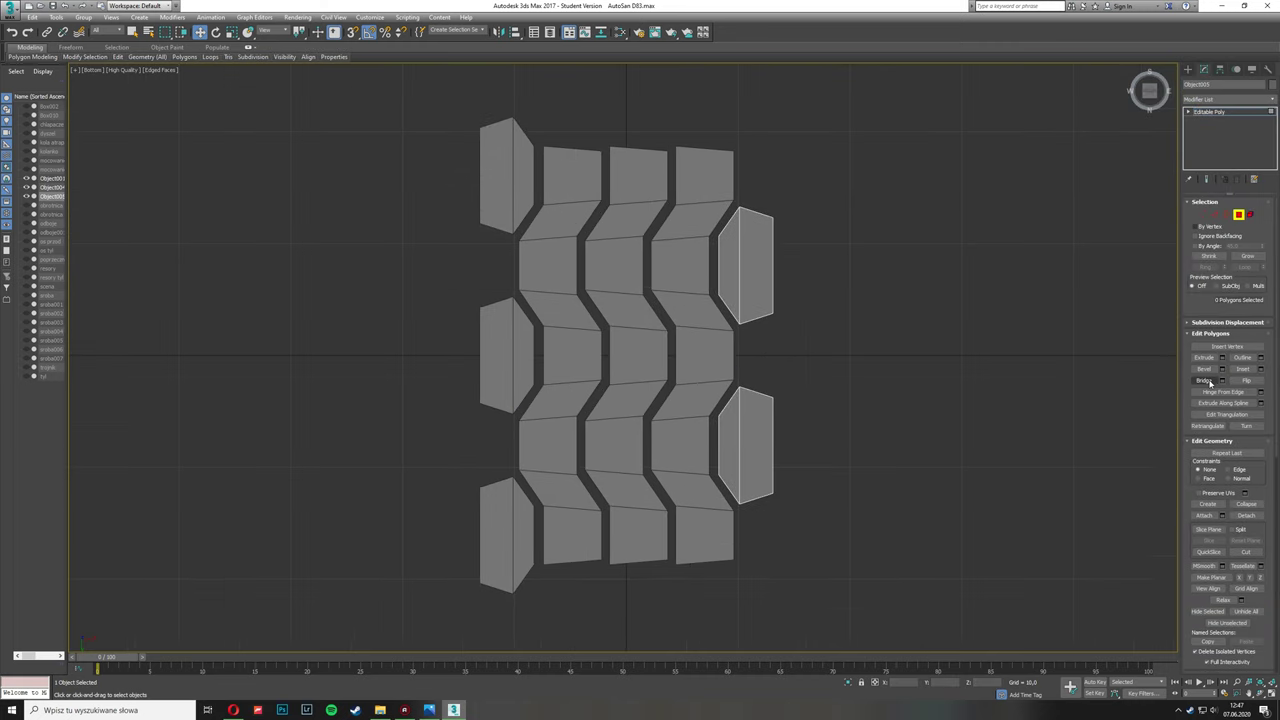
# Step: Attach the zigzag tread strips and the left column of pieces into one mesh, Object005
pyautogui.click(1207, 515)
pyautogui.click(620, 350)
pyautogui.click(505, 355)
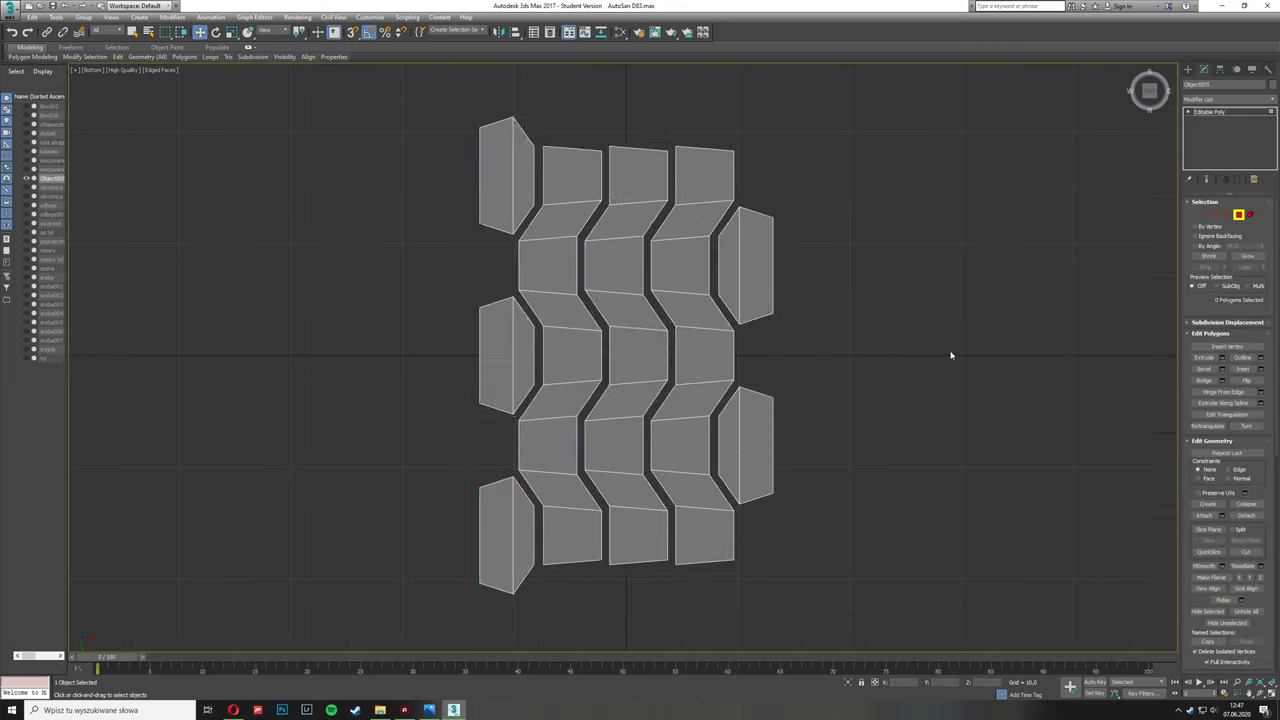
# Step: Box-select the lower row of tread polygons and delete them
pyautogui.scroll(-2, 394, 271)
pyautogui.keyDown('alt'); pyautogui.moveTo(394, 271); pyautogui.dragTo(427, 307, button='middle'); pyautogui.keyUp('alt')
pyautogui.scroll(2, 441, 553)
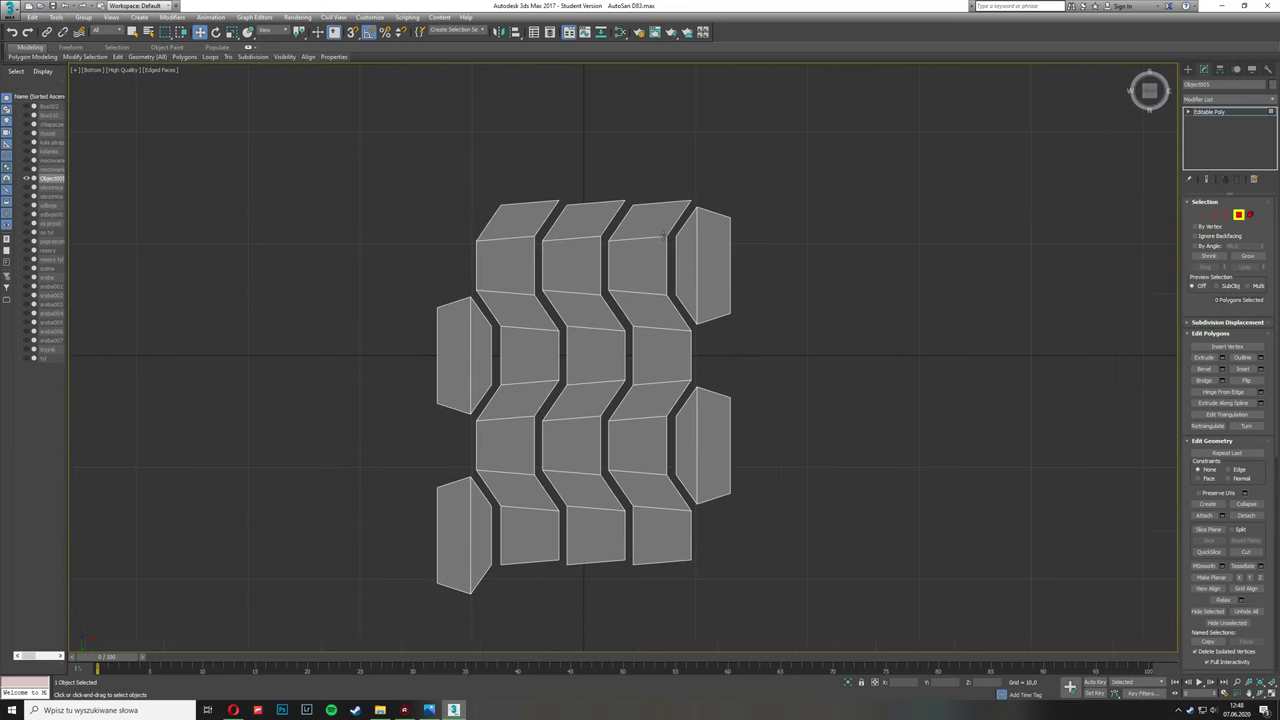
pyautogui.moveTo(476, 632); pyautogui.dragTo(826, 449)
pyautogui.press('Delete')
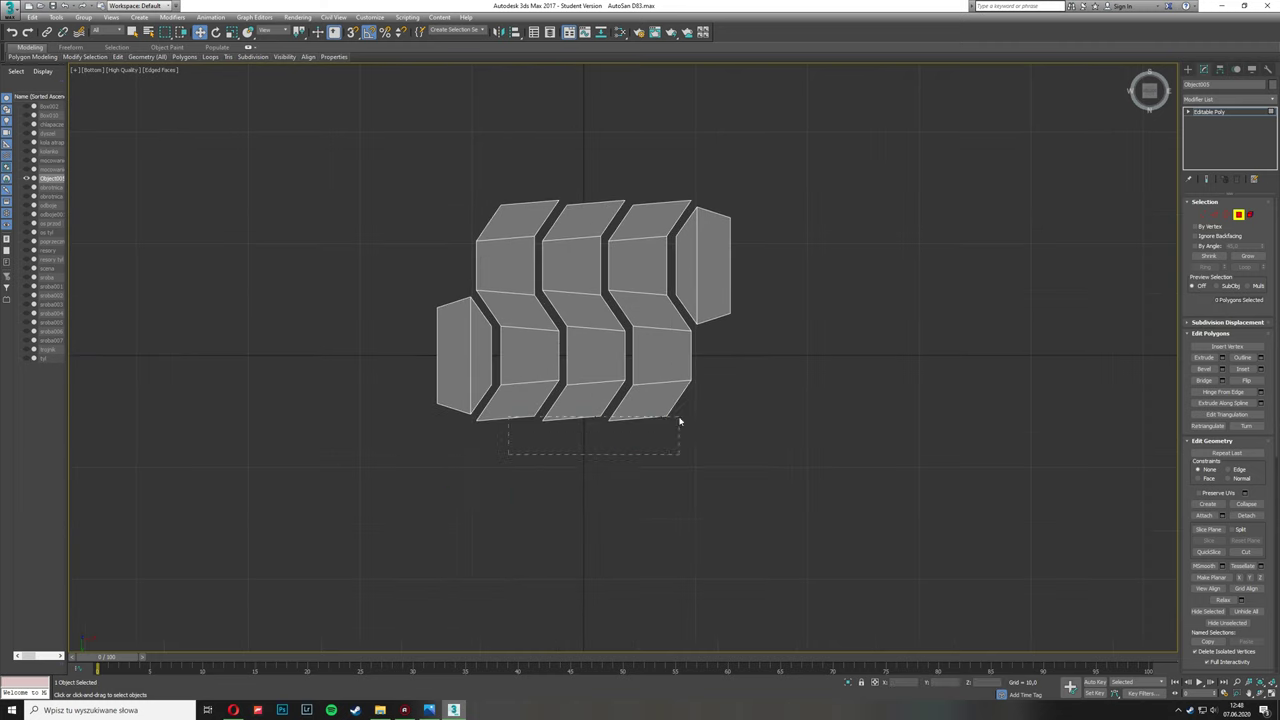
pyautogui.hotkey('ctrl', 'z')
pyautogui.press('Delete')
pyautogui.press('Return')
# Step: In the Perspective view, select the right piece's border in Border mode
pyautogui.press('p')
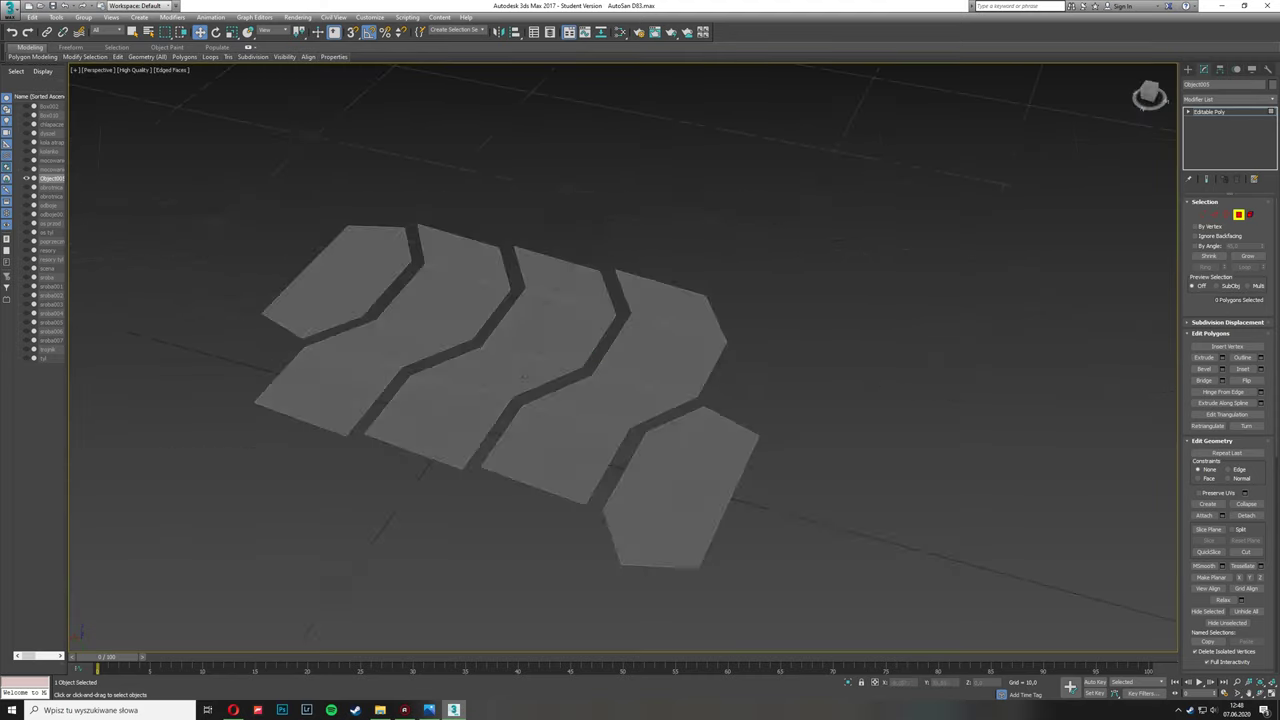
pyautogui.moveTo(817, 368)
pyautogui.keyDown('alt'); pyautogui.mouseDown(button='middle')
pyautogui.moveTo(590, 552)
pyautogui.moveTo(629, 551)
pyautogui.moveTo(683, 409)
pyautogui.mouseUp(button='middle'); pyautogui.keyUp('alt')
pyautogui.press('3')
pyautogui.click(683, 358)
# Step: Select all piece borders and Shift-drag them downward to extrude side walls
pyautogui.hotkey('ctrl', 'a')
pyautogui.press('2')
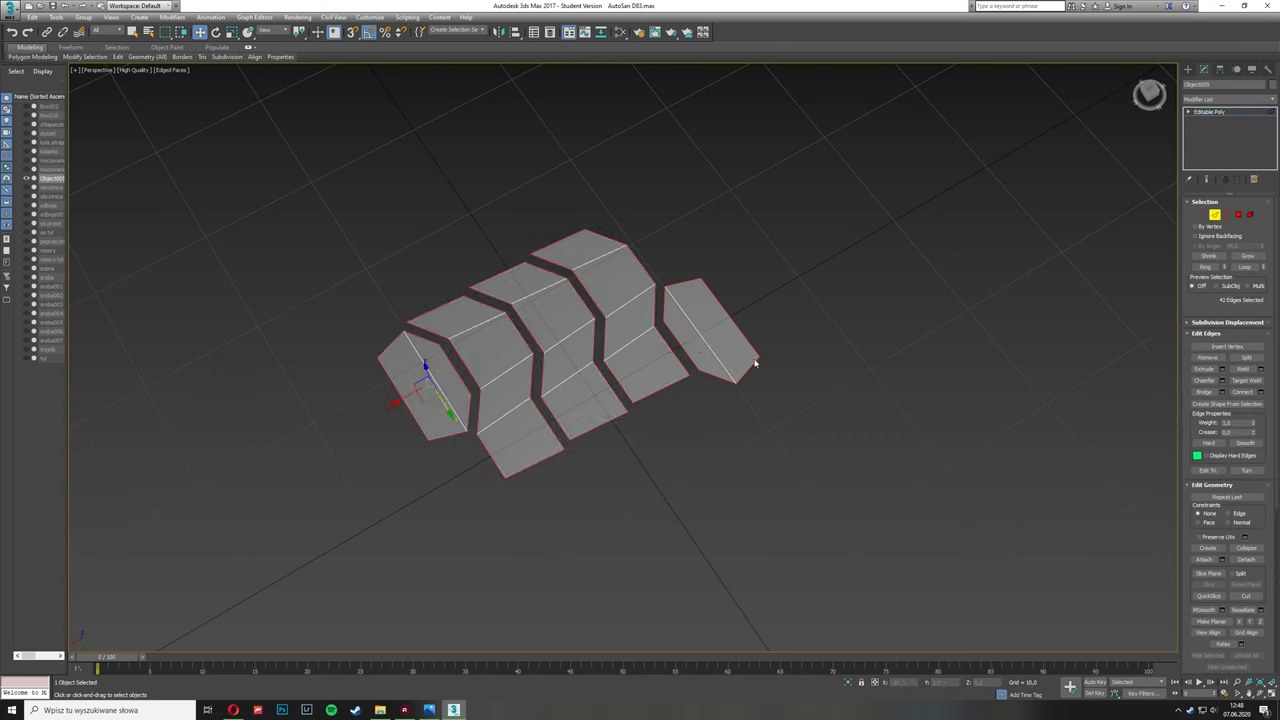
pyautogui.keyDown('alt'); pyautogui.moveTo(683, 358); pyautogui.dragTo(385, 225, button='middle'); pyautogui.keyUp('alt')
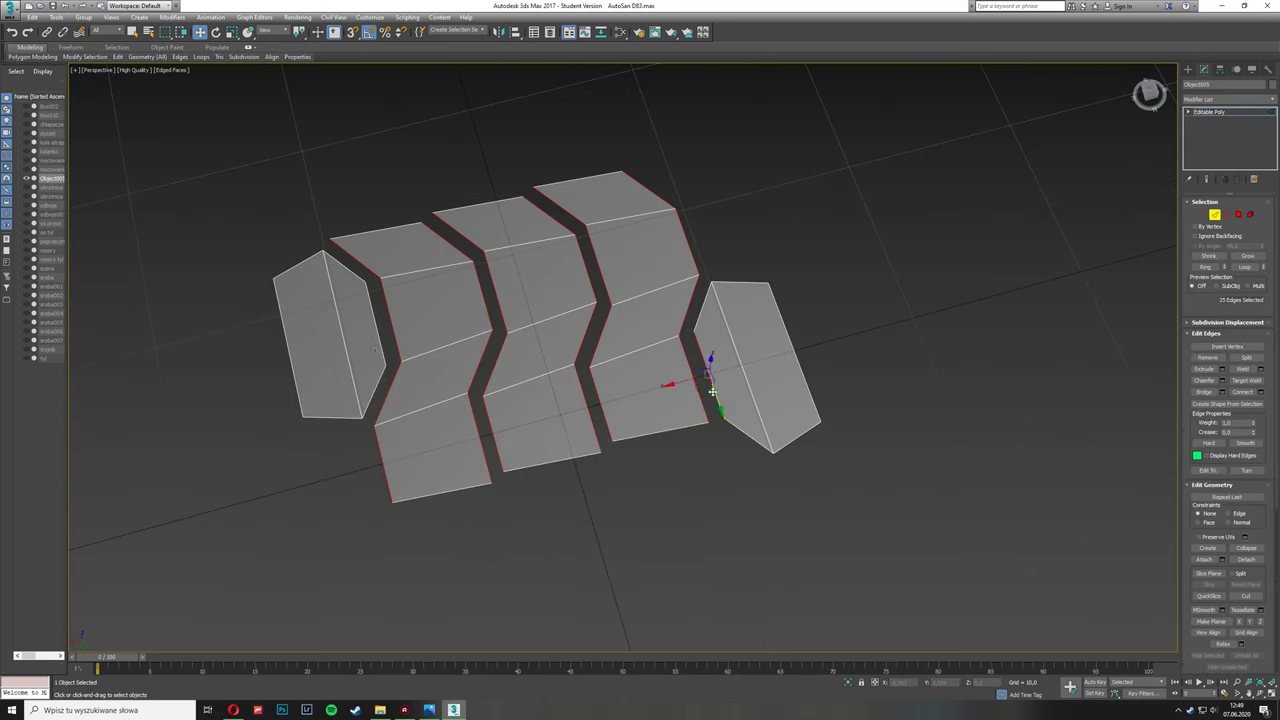
pyautogui.keyDown('alt'); pyautogui.moveTo(712, 392); pyautogui.dragTo(634, 326, button='middle'); pyautogui.keyUp('alt')
pyautogui.keyDown('shift'); pyautogui.moveTo(634, 326); pyautogui.dragTo(689, 334); pyautogui.keyUp('shift')
pyautogui.moveTo(689, 334)
pyautogui.keyDown('alt'); pyautogui.mouseDown(button='middle')
pyautogui.moveTo(503, 323)
pyautogui.moveTo(564, 428)
pyautogui.moveTo(654, 343)
pyautogui.moveTo(560, 434)
pyautogui.moveTo(364, 349)
pyautogui.moveTo(450, 440)
pyautogui.moveTo(503, 531)
pyautogui.moveTo(700, 457)
pyautogui.moveTo(677, 452)
pyautogui.moveTo(687, 403)
pyautogui.moveTo(674, 374)
pyautogui.moveTo(566, 401)
pyautogui.moveTo(746, 477)
pyautogui.moveTo(922, 416)
pyautogui.mouseUp(button='middle'); pyautogui.keyUp('alt')
# Step: Check the thickened blocks by selecting several tread polygons, then deselecting them
pyautogui.press('3')
pyautogui.click(674, 374)
pyautogui.press('4')
pyautogui.scroll(3, 922, 416)
pyautogui.click(737, 434)
pyautogui.keyDown('ctrl'); pyautogui.click(623, 391); pyautogui.keyUp('ctrl')
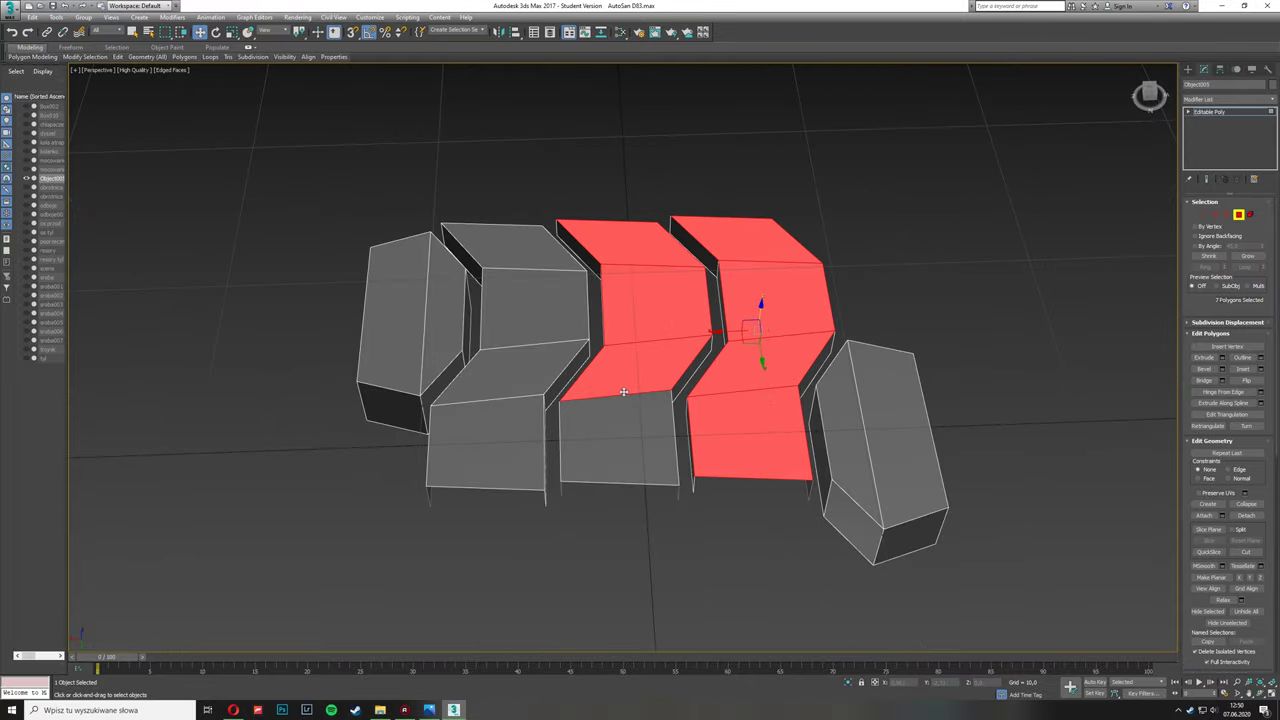
pyautogui.keyDown('ctrl'); pyautogui.click(503, 343); pyautogui.keyUp('ctrl')
pyautogui.hotkey('ctrl', 'd')
pyautogui.moveTo(503, 337)
pyautogui.keyDown('alt'); pyautogui.mouseDown(button='middle')
pyautogui.moveTo(588, 282)
pyautogui.moveTo(549, 509)
pyautogui.mouseUp(button='middle'); pyautogui.keyUp('alt')
# Step: Inspect the tread from the Bottom view and another viewport view, selecting tread polygons
pyautogui.press('b')
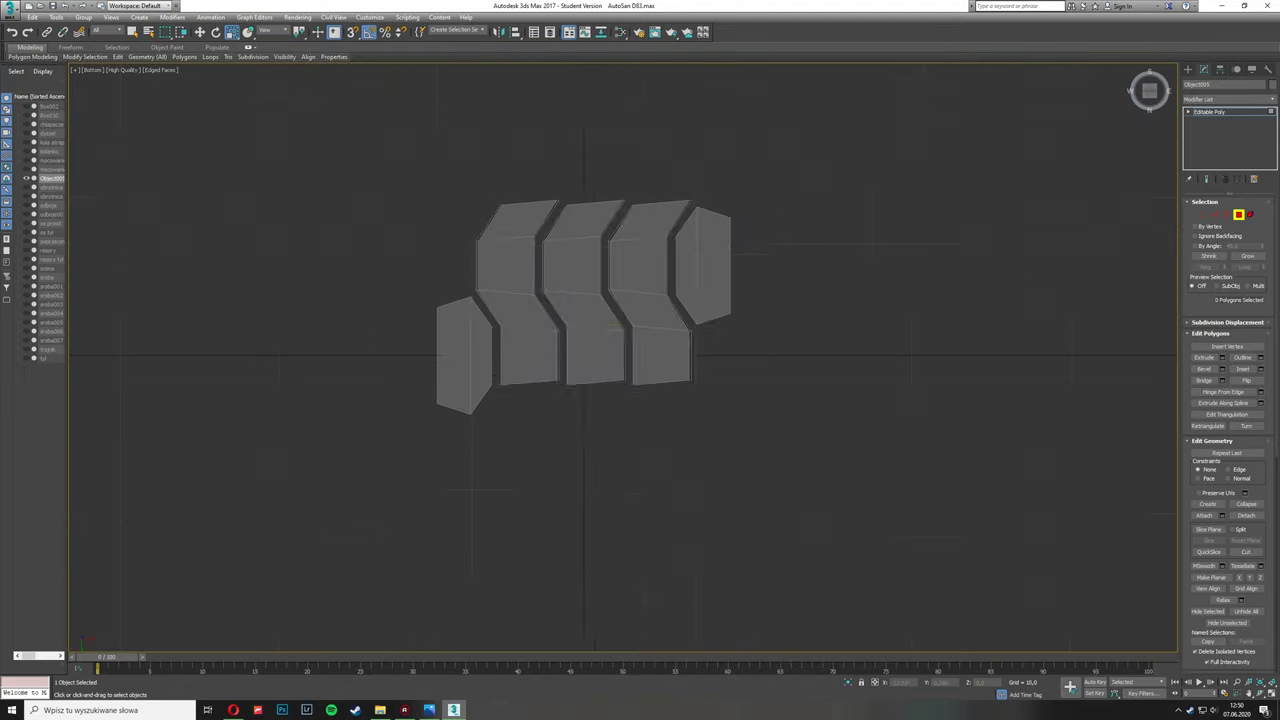
pyautogui.click(527, 352)
pyautogui.click(93, 70)
pyautogui.click(130, 150)
pyautogui.click(655, 455)
# Step: View the tread block from low and high angles, then enter Vertex mode to adjust vertices
pyautogui.hotkey('alt', 'w')
pyautogui.press('2')
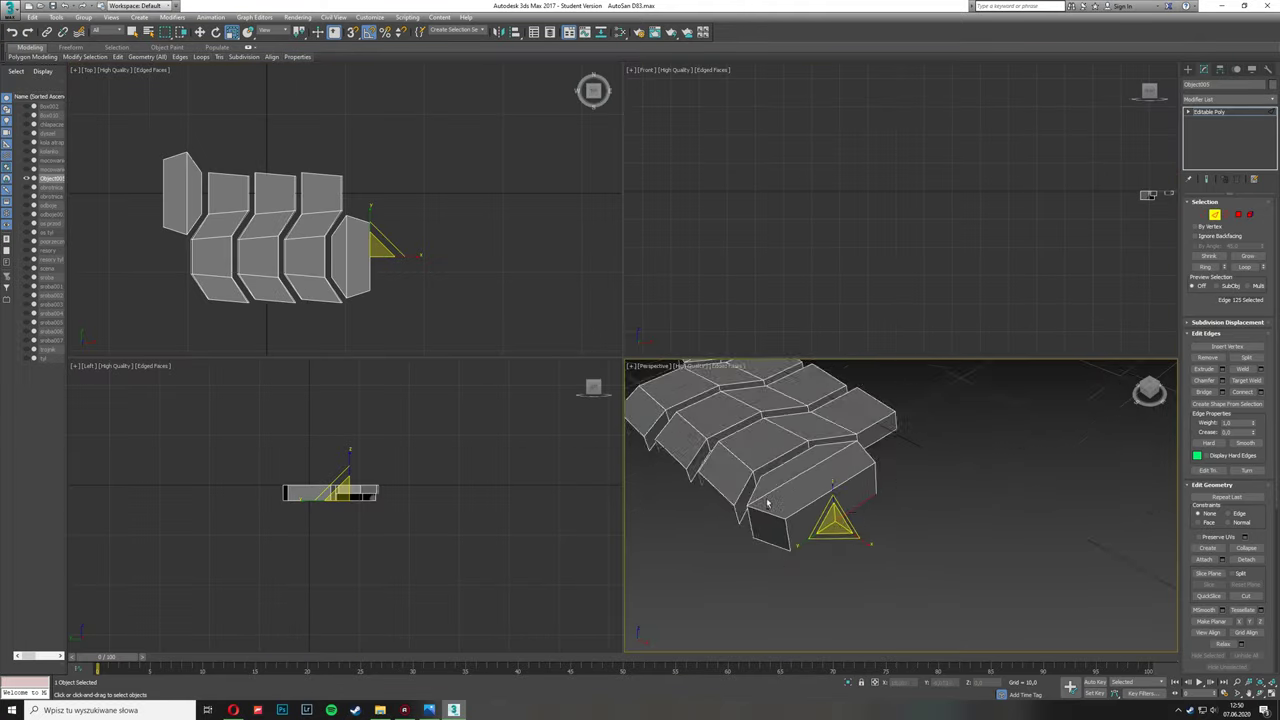
pyautogui.keyDown('alt'); pyautogui.moveTo(768, 503); pyautogui.dragTo(403, 506, button='middle'); pyautogui.keyUp('alt')
pyautogui.hotkey('alt', 'w')
pyautogui.keyDown('alt'); pyautogui.moveTo(214, 251); pyautogui.dragTo(1113, 228, button='middle'); pyautogui.keyUp('alt')
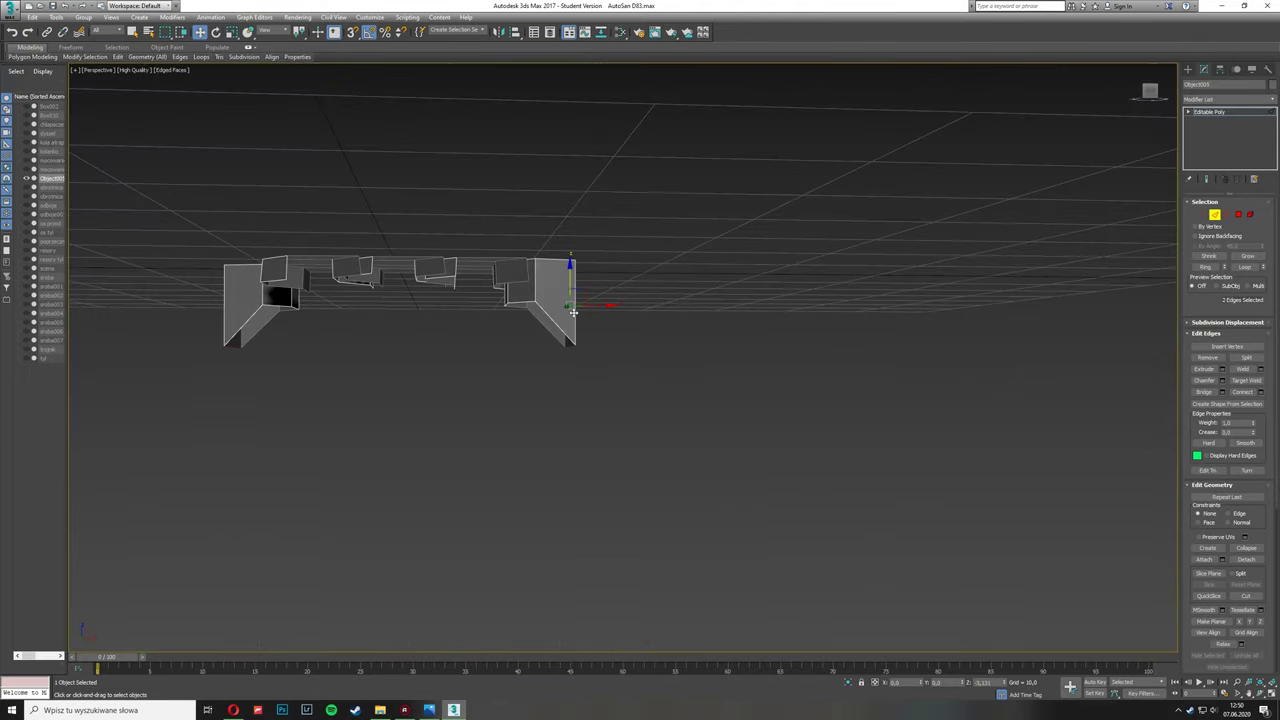
pyautogui.moveTo(573, 312)
pyautogui.keyDown('alt'); pyautogui.mouseDown(button='middle')
pyautogui.moveTo(166, 370)
pyautogui.moveTo(391, 357)
pyautogui.moveTo(228, 378)
pyautogui.moveTo(300, 390)
pyautogui.mouseUp(button='middle'); pyautogui.keyUp('alt')
pyautogui.press('1')
# Step: In the maximized Left view, box-select the side polygons, then return to Perspective
pyautogui.hotkey('alt', 'w')
pyautogui.click(463, 537)
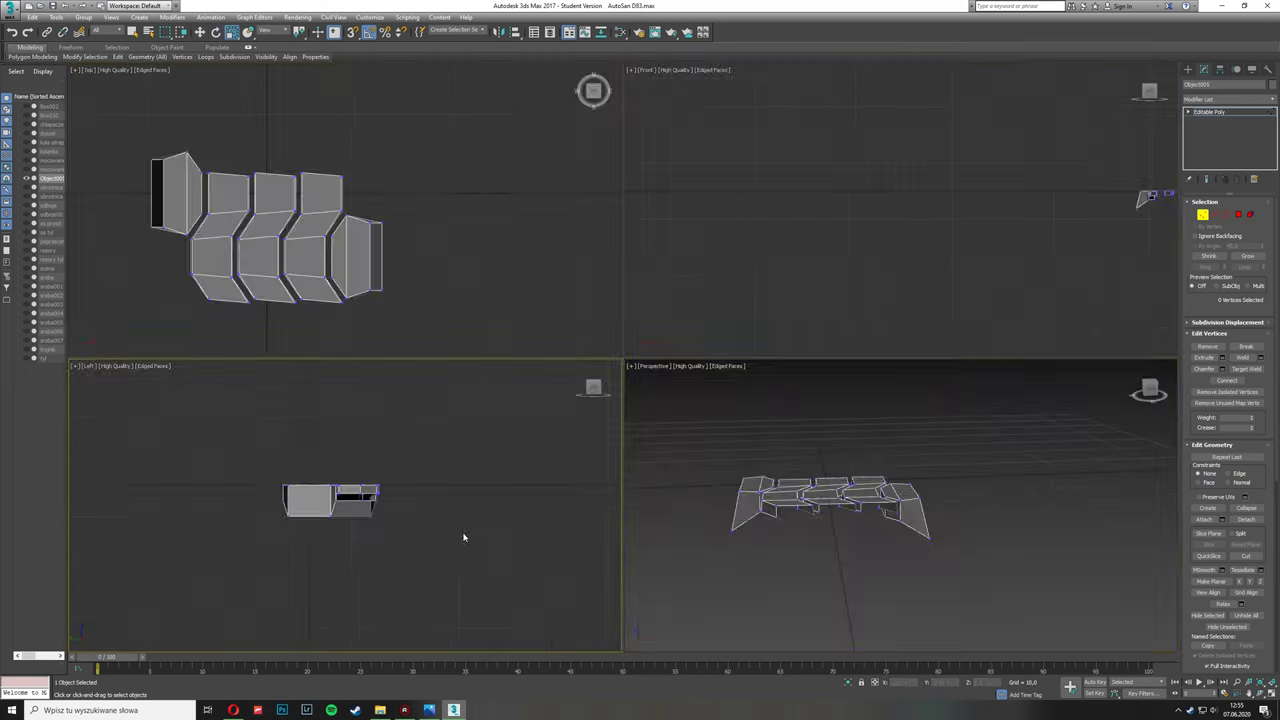
pyautogui.hotkey('alt', 'w')
pyautogui.press('4')
pyautogui.moveTo(608, 389); pyautogui.dragTo(720, 334)
pyautogui.press('p')
pyautogui.keyDown('alt'); pyautogui.moveTo(443, 411); pyautogui.dragTo(443, 380, button='middle'); pyautogui.keyUp('alt')
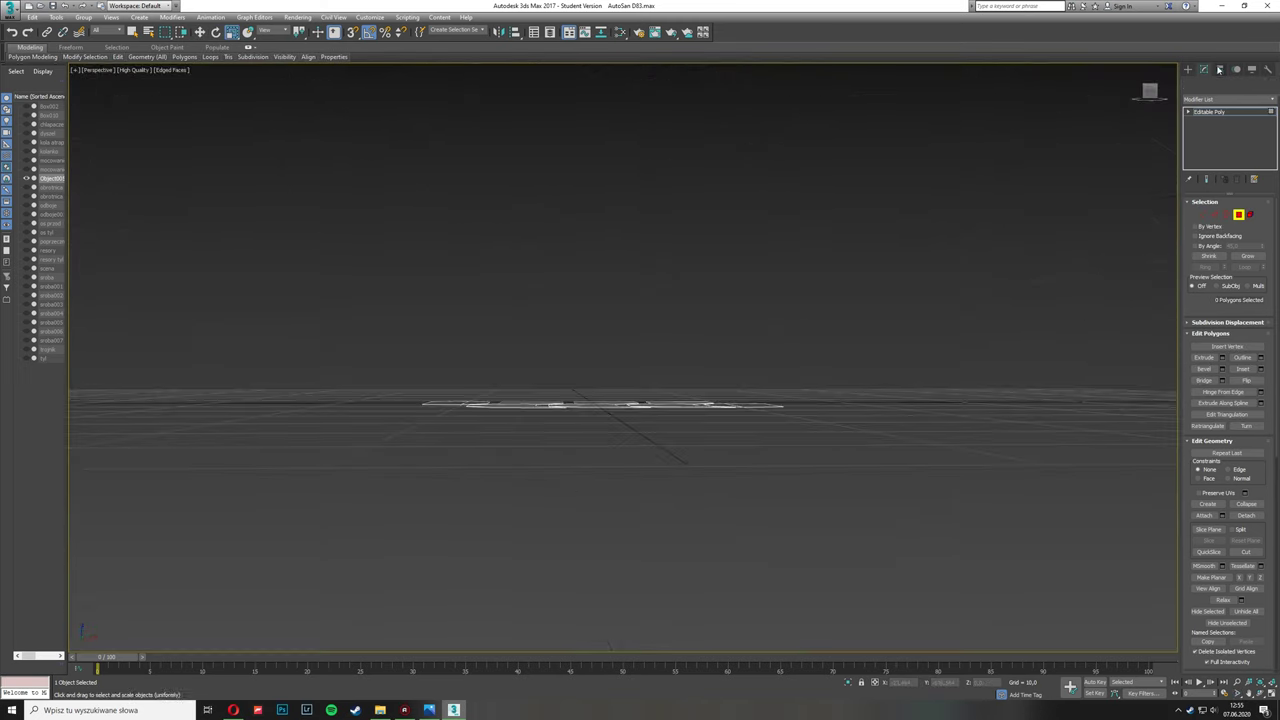
pyautogui.keyDown('alt'); pyautogui.moveTo(600, 400); pyautogui.dragTo(600, 371, button='middle'); pyautogui.keyUp('alt')
# Step: Add a Bend modifier to the tread and test an angle of -10
pyautogui.hotkey('alt', 'w')
pyautogui.click(371, 257)
pyautogui.hotkey('alt', 'w')
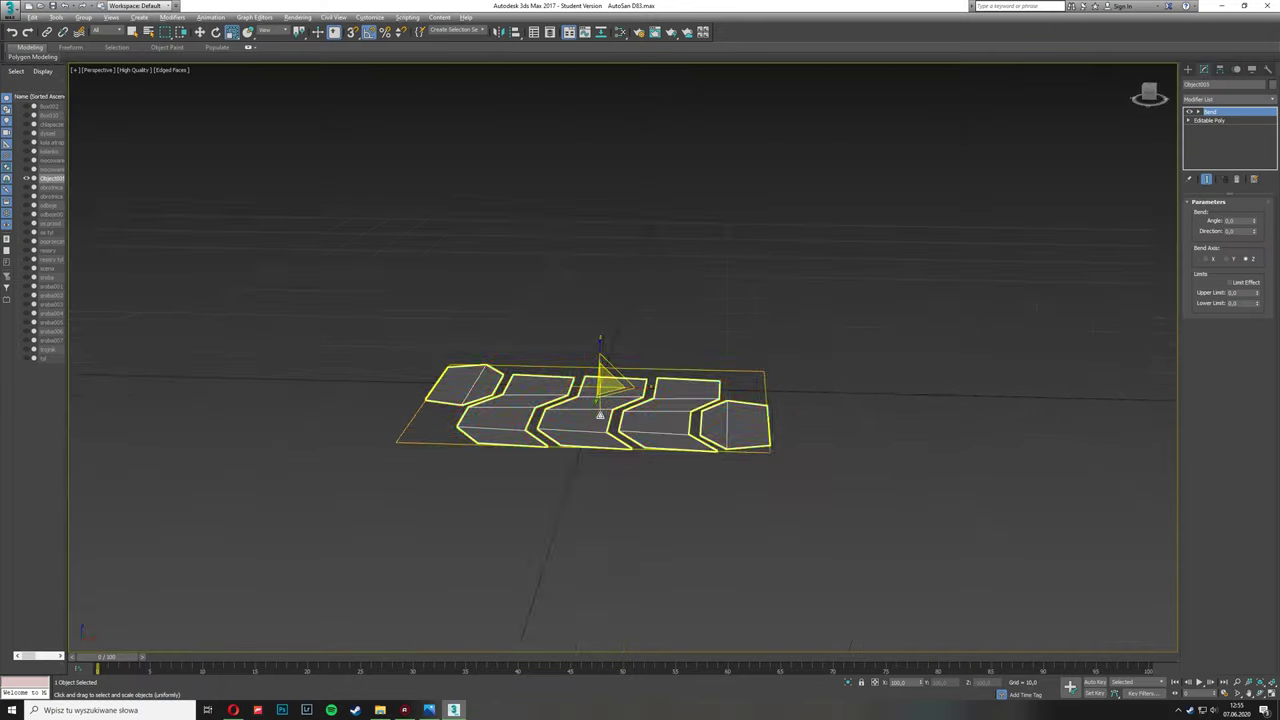
pyautogui.press('w')
pyautogui.hotkey('shift', 'z')
pyautogui.moveTo(1255, 221); pyautogui.dragTo(925, 317)
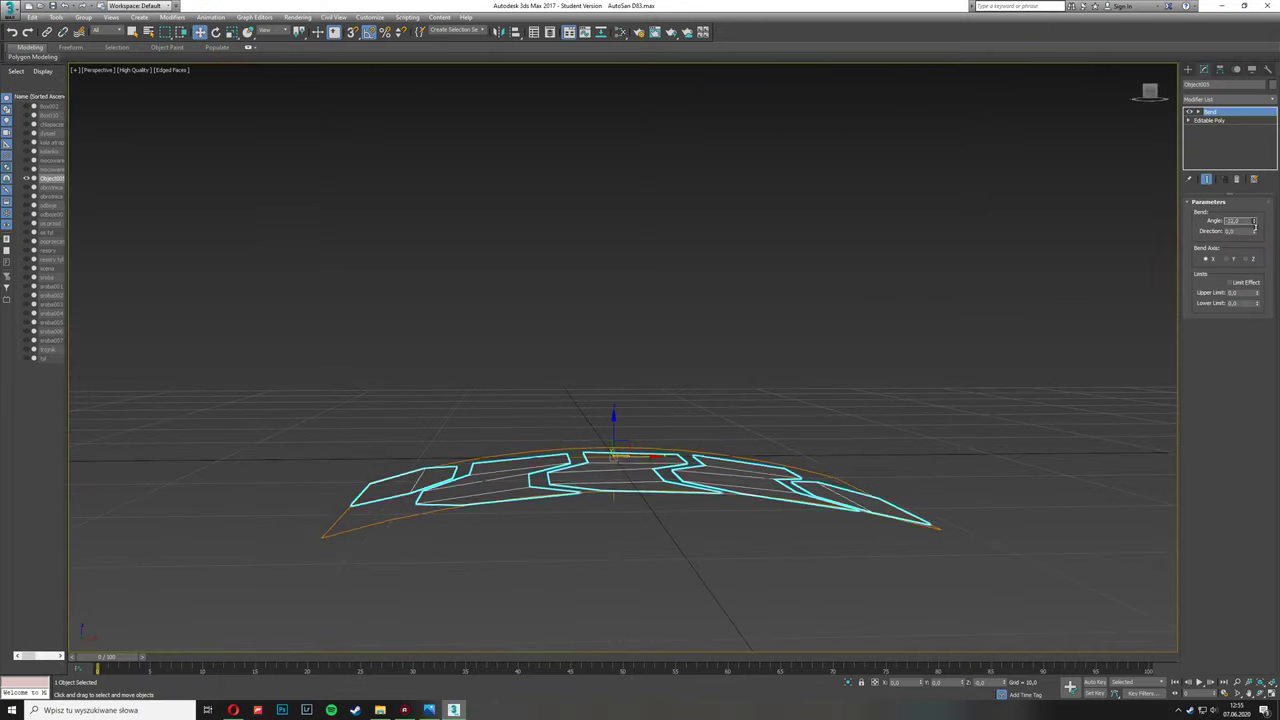
pyautogui.moveTo(878, 450)
pyautogui.keyDown('alt'); pyautogui.mouseDown(button='middle')
pyautogui.moveTo(878, 415)
pyautogui.moveTo(900, 440)
pyautogui.moveTo(969, 401)
pyautogui.mouseUp(button='middle'); pyautogui.keyUp('alt')
# Step: Remove the bend and Shift-drag the borders upward into tall box walls
pyautogui.press('3')
pyautogui.keyDown('shift'); pyautogui.moveTo(969, 401); pyautogui.dragTo(960, 372); pyautogui.keyUp('shift')
pyautogui.moveTo(960, 372)
pyautogui.keyDown('alt'); pyautogui.mouseDown(button='middle')
pyautogui.moveTo(843, 453)
pyautogui.moveTo(543, 457)
pyautogui.moveTo(492, 528)
pyautogui.mouseUp(button='middle'); pyautogui.keyUp('alt')
# Step: Reshape the tread blocks in Vertex mode, checking them from several angles
pyautogui.press('1')
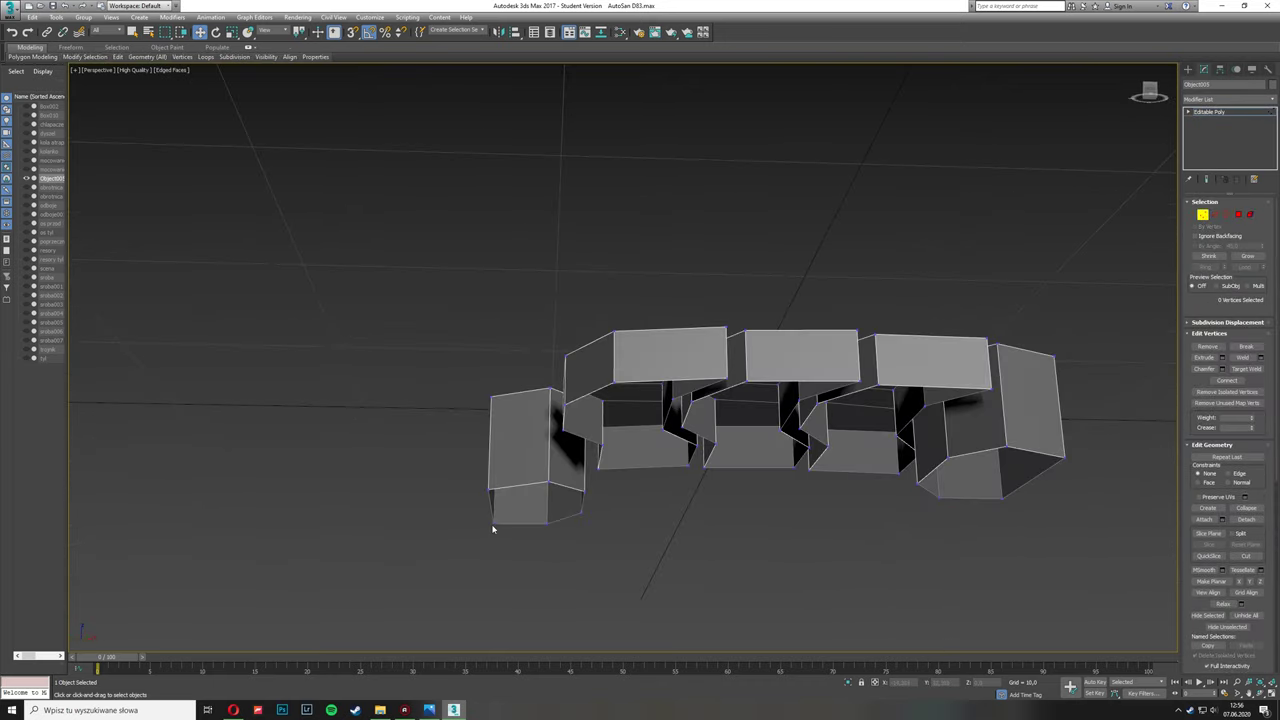
pyautogui.keyDown('alt'); pyautogui.moveTo(1062, 458); pyautogui.dragTo(1011, 487, button='middle'); pyautogui.keyUp('alt')
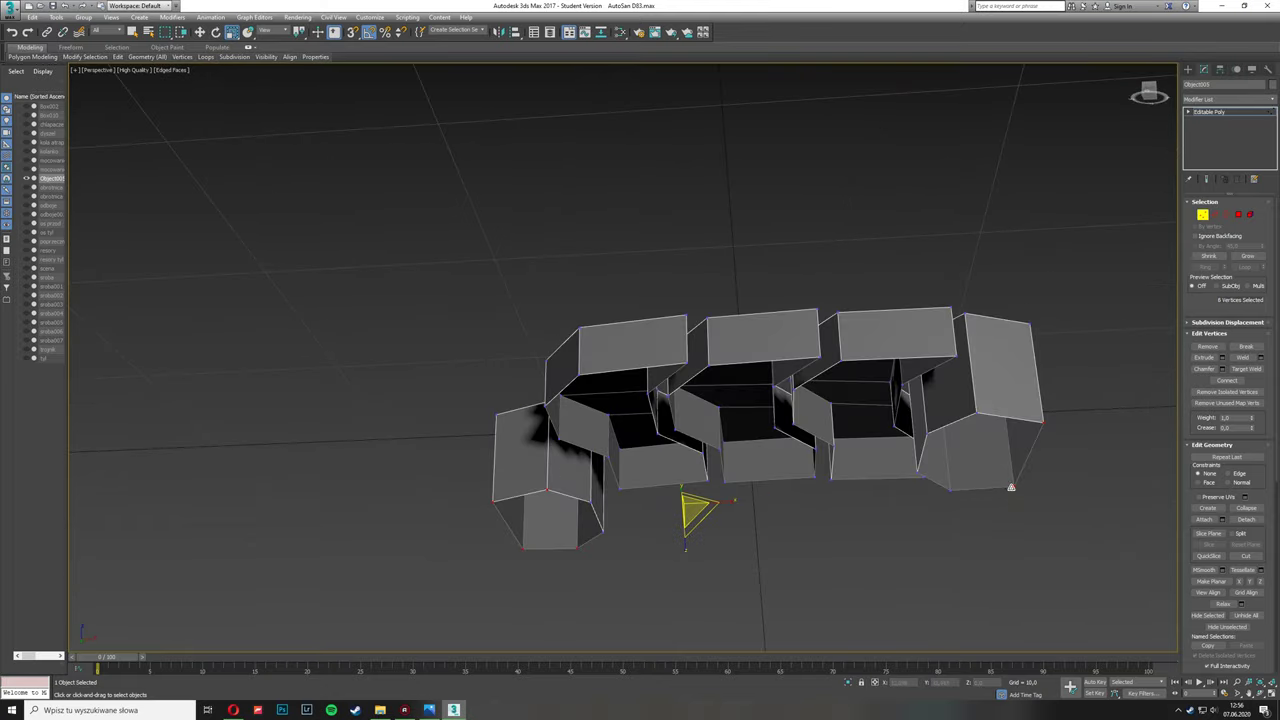
pyautogui.keyDown('alt'); pyautogui.moveTo(790, 491); pyautogui.dragTo(712, 513, button='middle'); pyautogui.keyUp('alt')
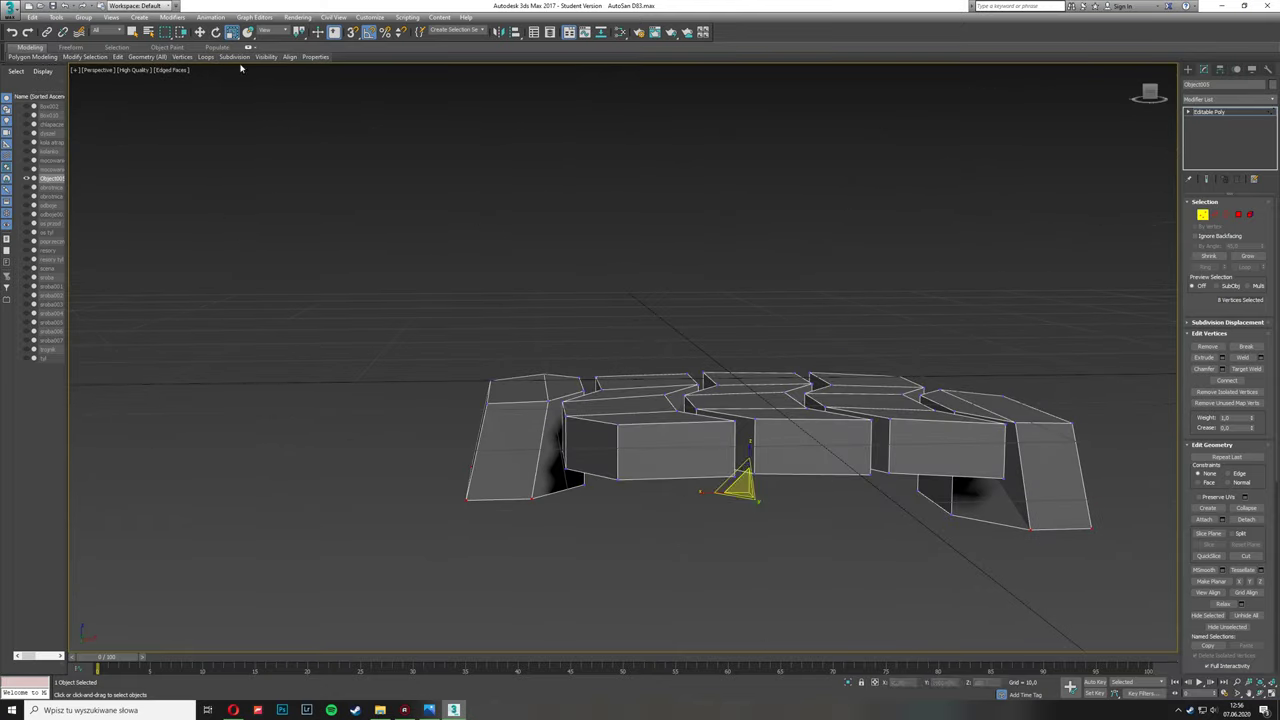
pyautogui.keyDown('alt'); pyautogui.moveTo(733, 473); pyautogui.dragTo(600, 500, button='middle'); pyautogui.keyUp('alt')
pyautogui.press('2')
pyautogui.hotkey('alt', 'w')
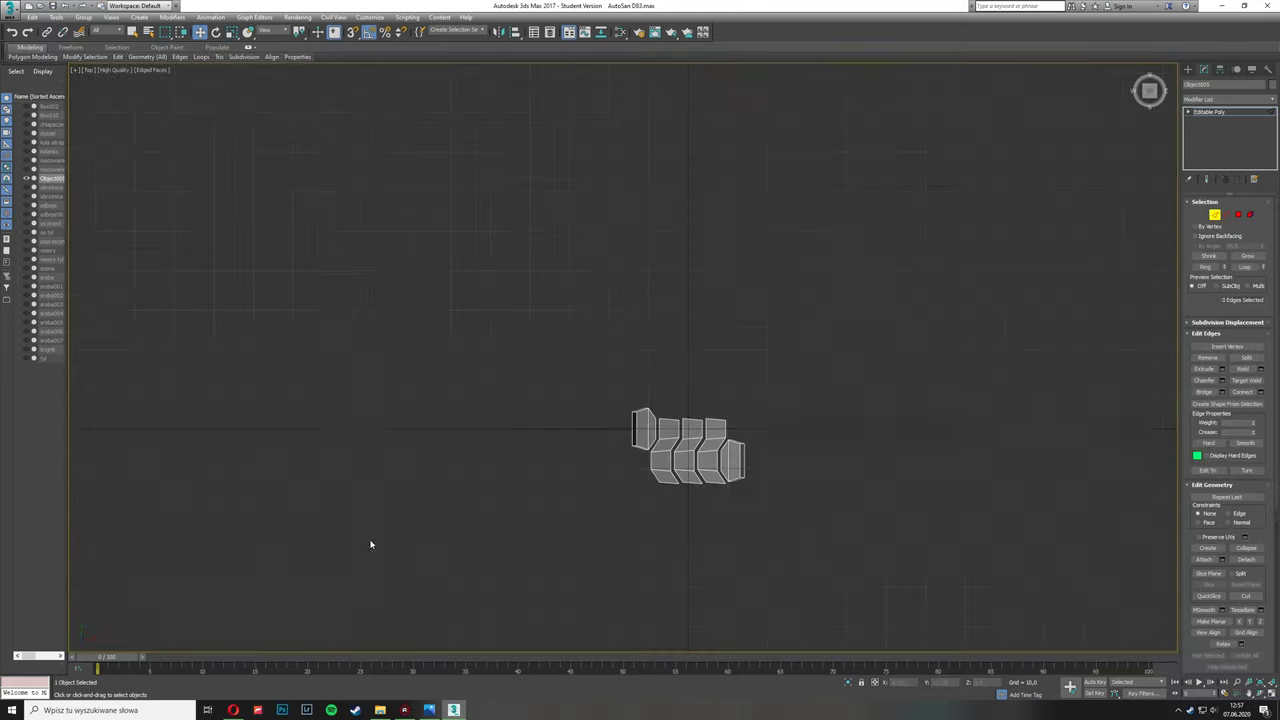
pyautogui.hotkey('alt', 'w')
pyautogui.moveTo(971, 517)
pyautogui.keyDown('alt'); pyautogui.mouseDown(button='middle')
pyautogui.moveTo(603, 407)
pyautogui.moveTo(560, 300)
pyautogui.mouseUp(button='middle'); pyautogui.keyUp('alt')
# Step: Select the end block's edges and connect them with 2 segments and Pinch -6
pyautogui.press('3')
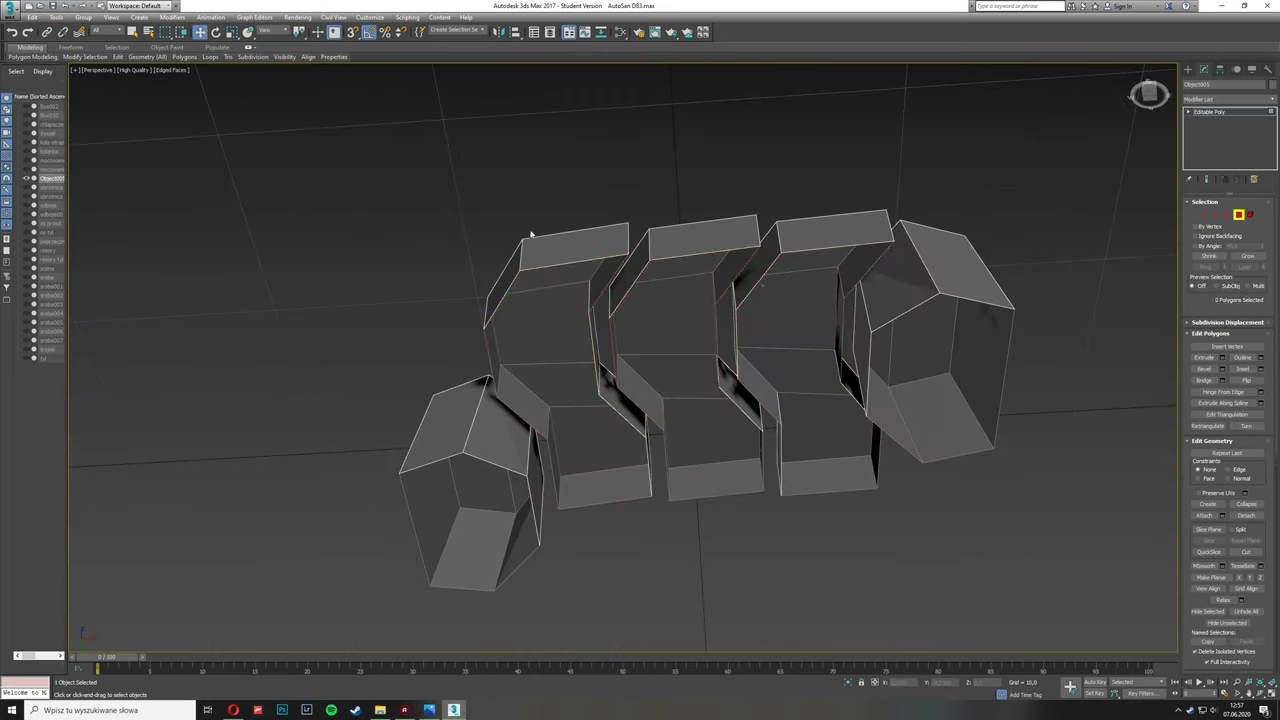
pyautogui.moveTo(563, 194)
pyautogui.keyDown('alt'); pyautogui.mouseDown(button='middle')
pyautogui.moveTo(775, 384)
pyautogui.moveTo(878, 365)
pyautogui.moveTo(684, 378)
pyautogui.mouseUp(button='middle'); pyautogui.keyUp('alt')
pyautogui.press('4')
pyautogui.hotkey('ctrl', 'd')
pyautogui.moveTo(485, 516)
pyautogui.keyDown('alt'); pyautogui.mouseDown(button='middle')
pyautogui.moveTo(645, 408)
pyautogui.moveTo(1100, 260)
pyautogui.mouseUp(button='middle'); pyautogui.keyUp('alt')
pyautogui.press('w')
pyautogui.keyDown('alt'); pyautogui.moveTo(352, 143); pyautogui.dragTo(838, 523, button='middle'); pyautogui.keyUp('alt')
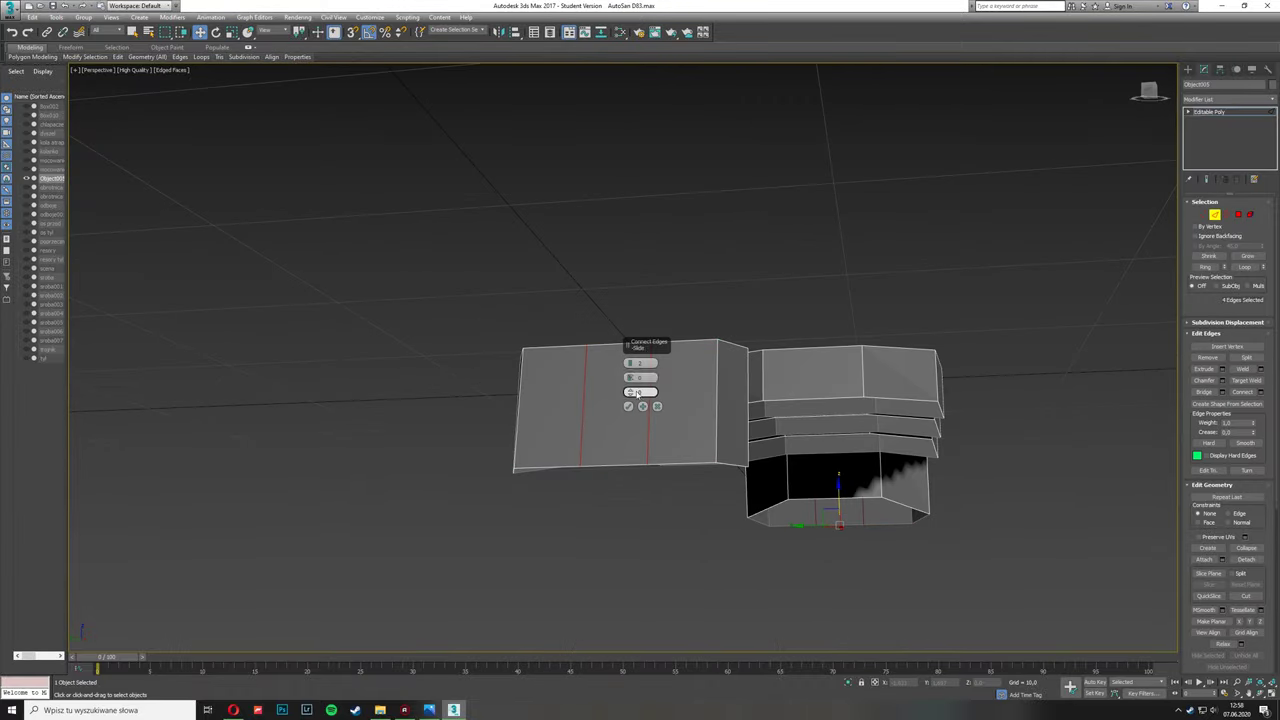
pyautogui.keyDown('alt'); pyautogui.moveTo(636, 392); pyautogui.dragTo(625, 343, button='middle'); pyautogui.keyUp('alt')
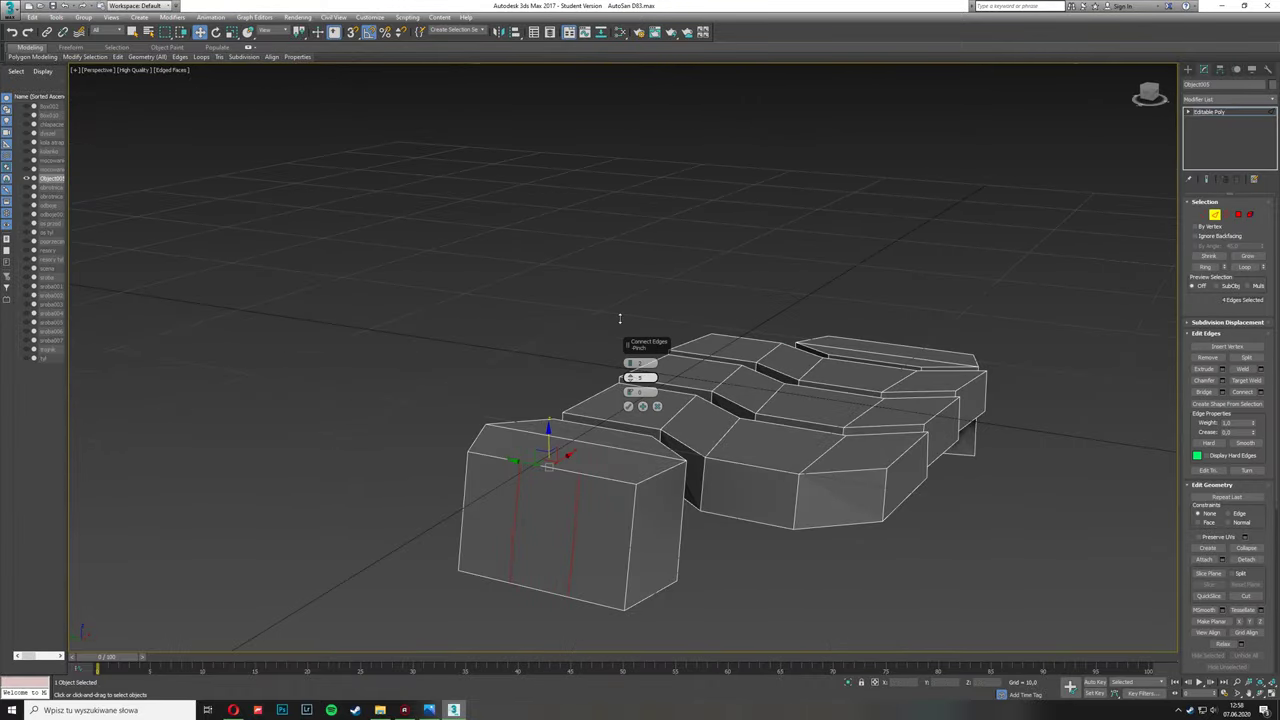
# Step: Adjust the block's polygons in Polygon mode, then select the kolanko object
pyautogui.keyDown('alt'); pyautogui.moveTo(625, 541); pyautogui.dragTo(742, 526, button='middle'); pyautogui.keyUp('alt')
pyautogui.press('4')
pyautogui.moveTo(676, 479)
pyautogui.keyDown('alt'); pyautogui.mouseDown(button='middle')
pyautogui.moveTo(846, 429)
pyautogui.moveTo(969, 453)
pyautogui.mouseUp(button='middle'); pyautogui.keyUp('alt')
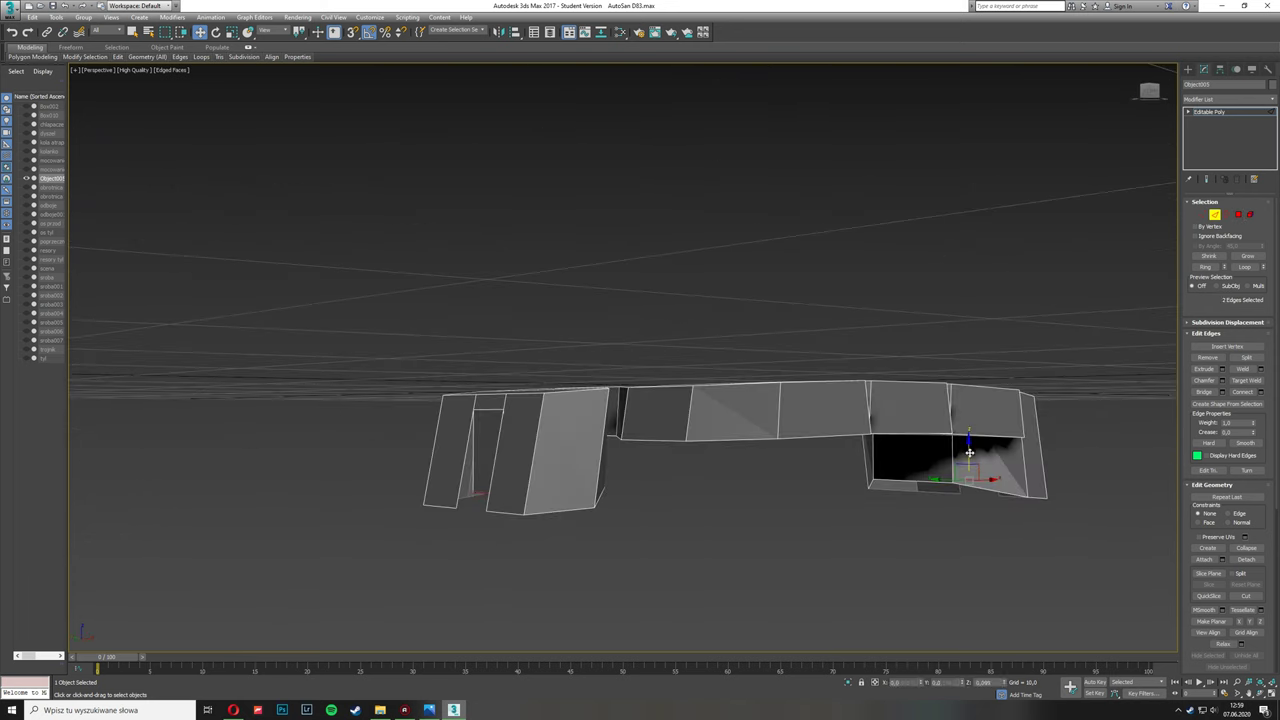
pyautogui.scroll(5, 444, 479)
pyautogui.scroll(5, 514, 420)
pyautogui.scroll(-10, 514, 520)
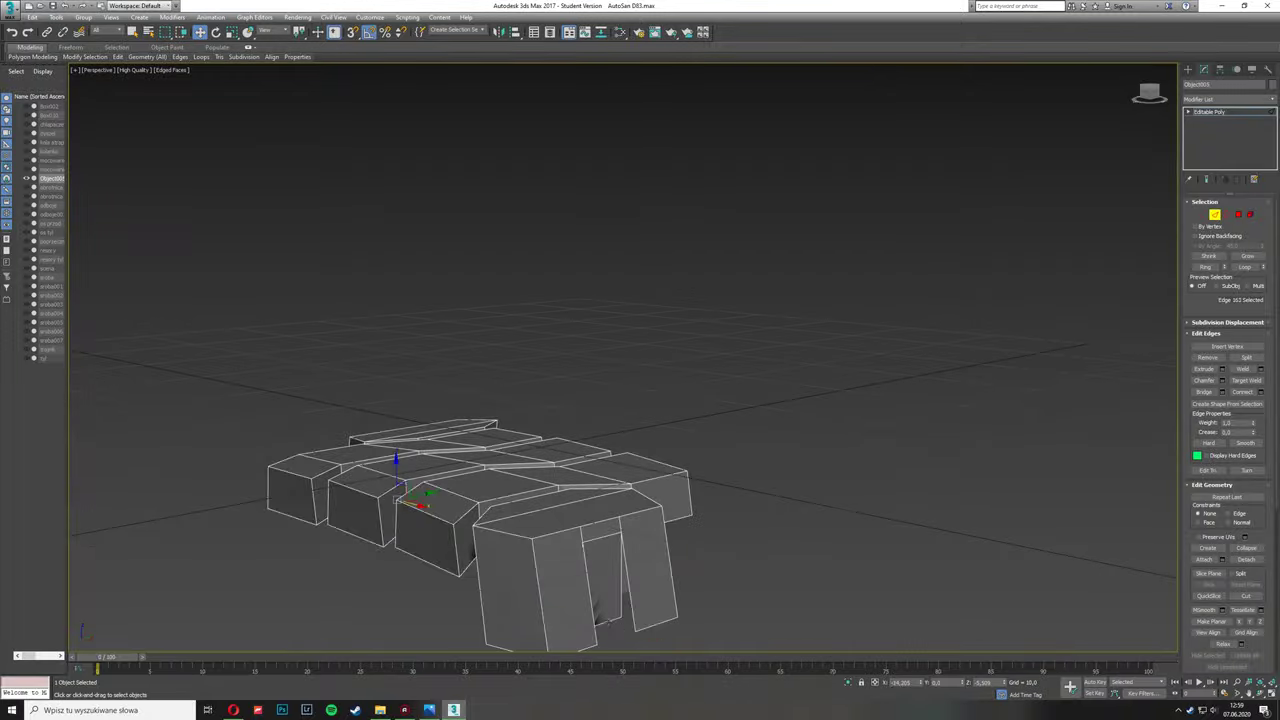
pyautogui.keyDown('alt'); pyautogui.moveTo(455, 480); pyautogui.dragTo(455, 381, button='middle'); pyautogui.keyUp('alt')
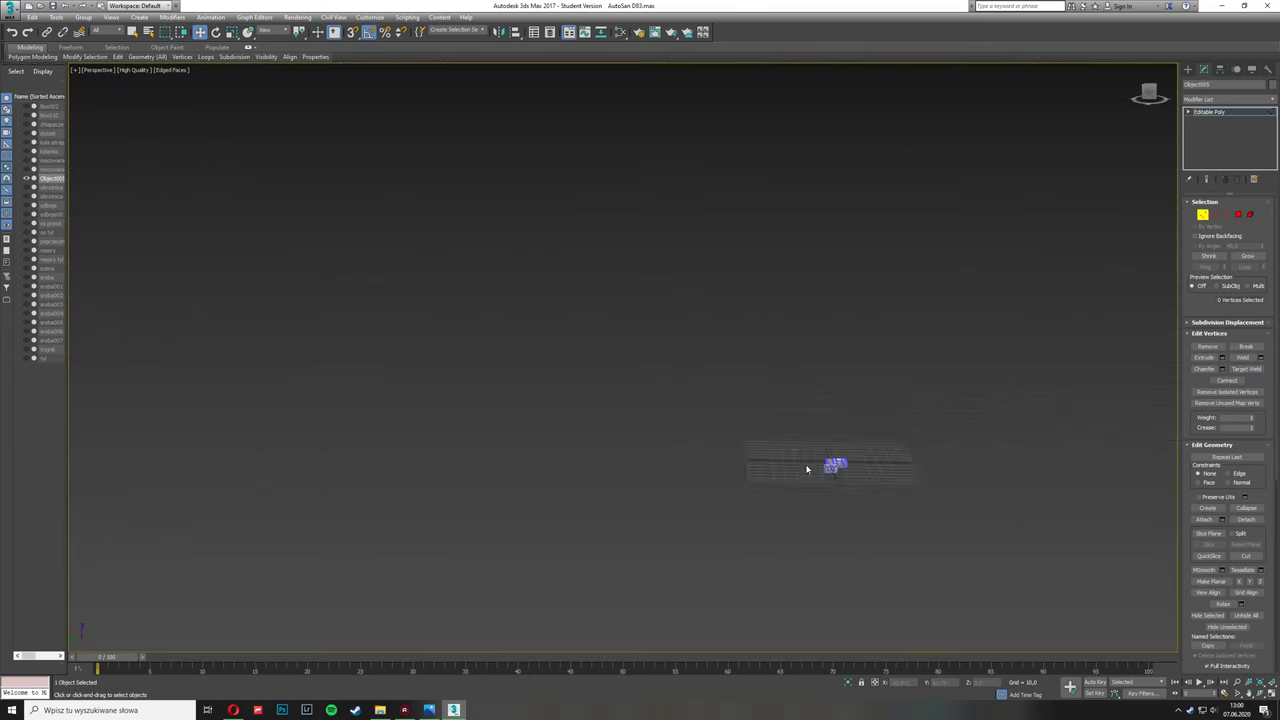
pyautogui.click(31, 149)
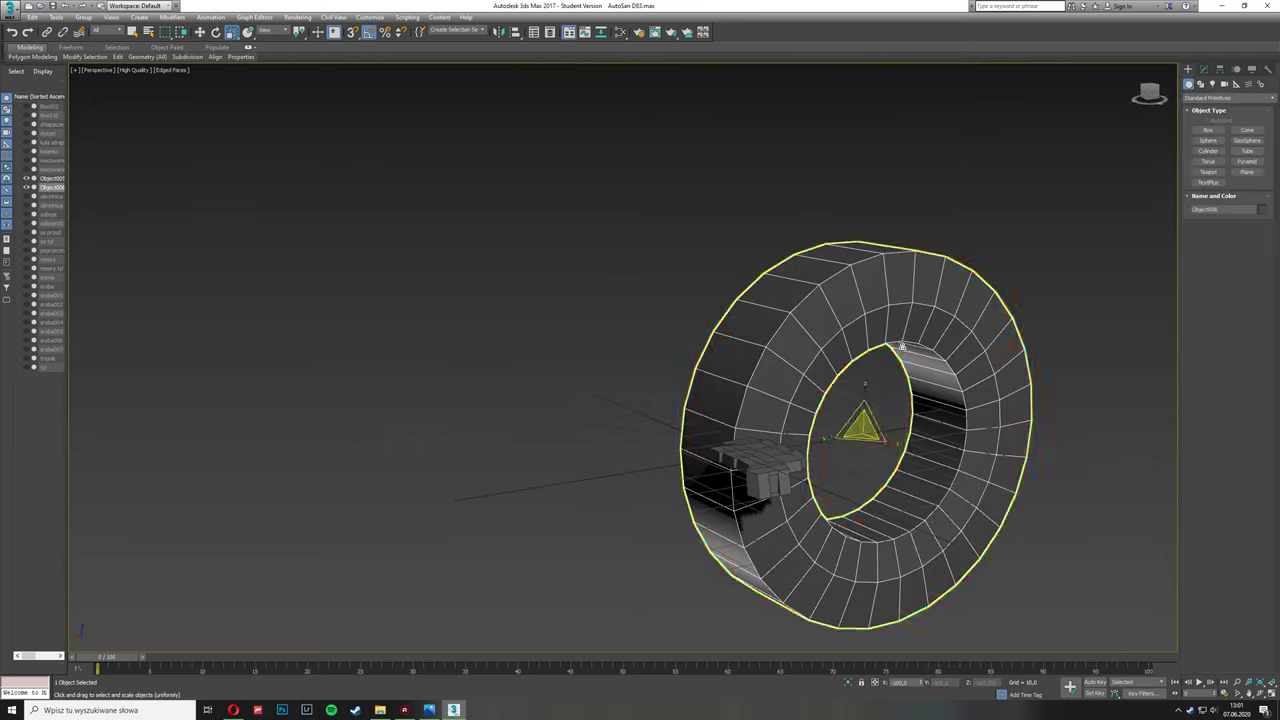
# Step: Align the tread block to the tire ring from the Top view
pyautogui.press('t')
pyautogui.moveTo(428, 303); pyautogui.dragTo(348, 234, button='middle')
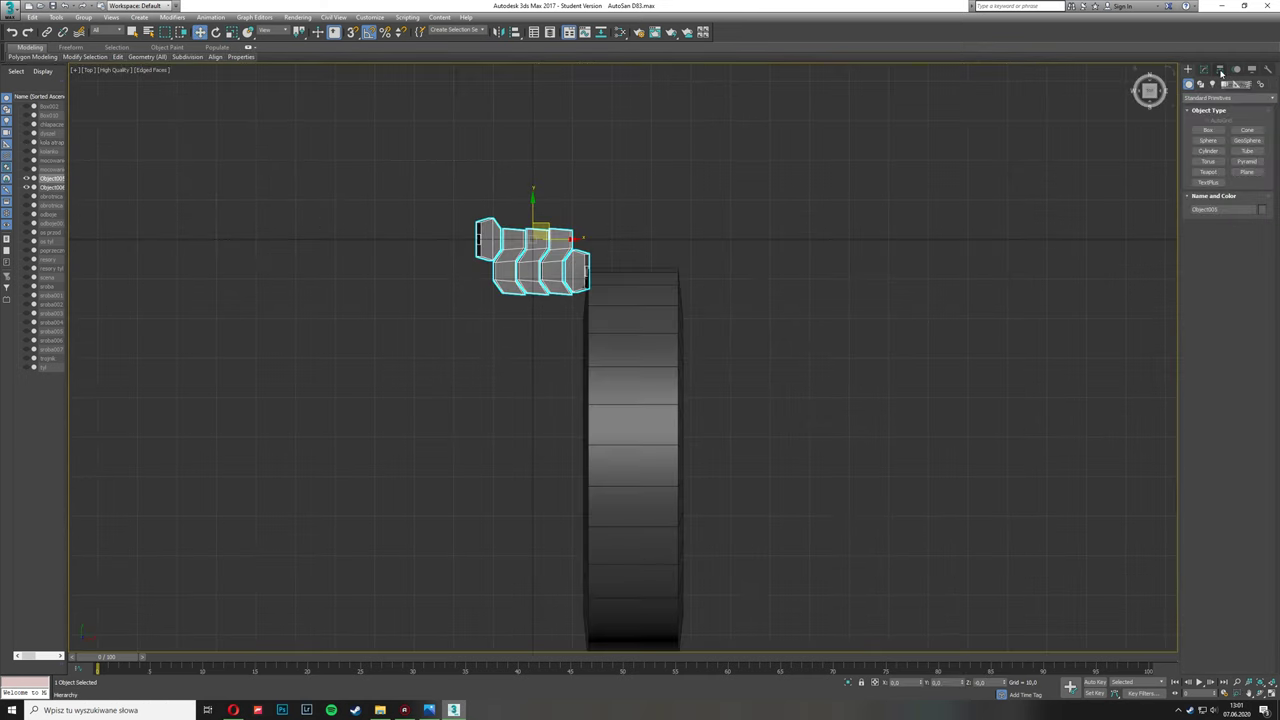
pyautogui.press('w')
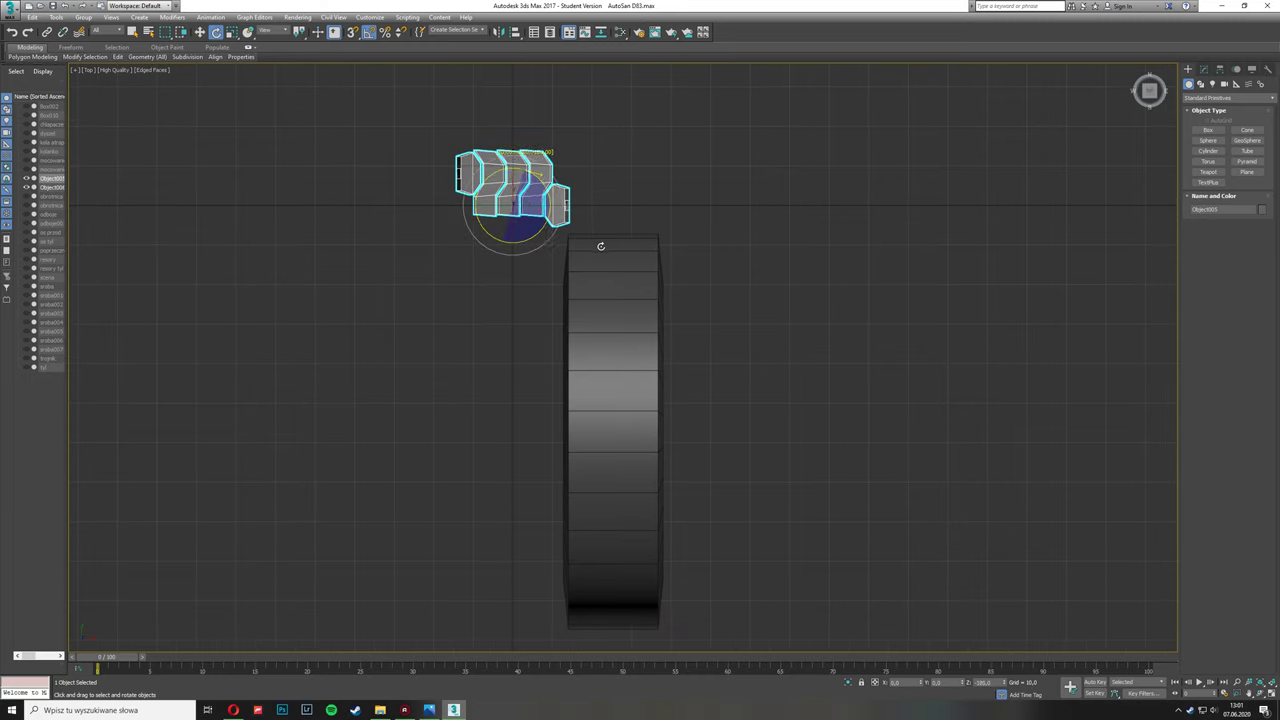
pyautogui.click(600, 246)
pyautogui.click(951, 462)
pyautogui.press('p')
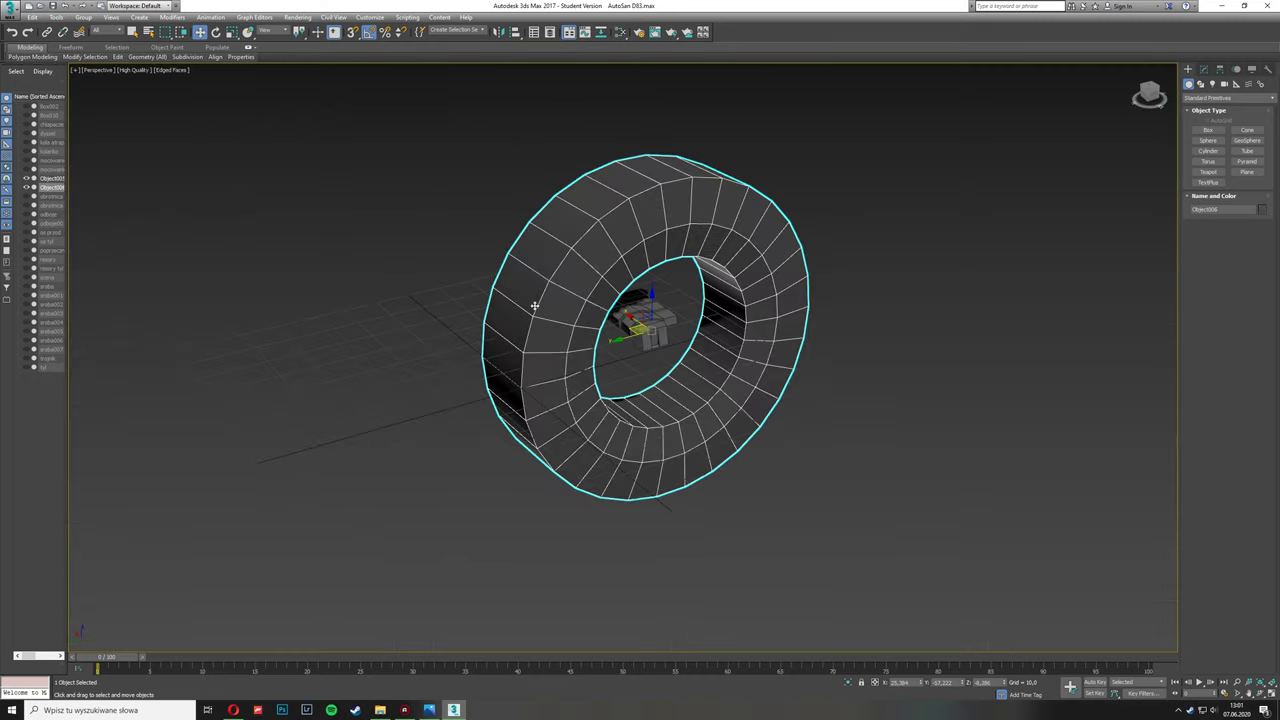
pyautogui.moveTo(871, 491)
pyautogui.keyDown('alt'); pyautogui.mouseDown(button='middle')
pyautogui.moveTo(650, 357)
pyautogui.moveTo(513, 215)
pyautogui.mouseUp(button='middle'); pyautogui.keyUp('alt')
pyautogui.scroll(5, 650, 357)
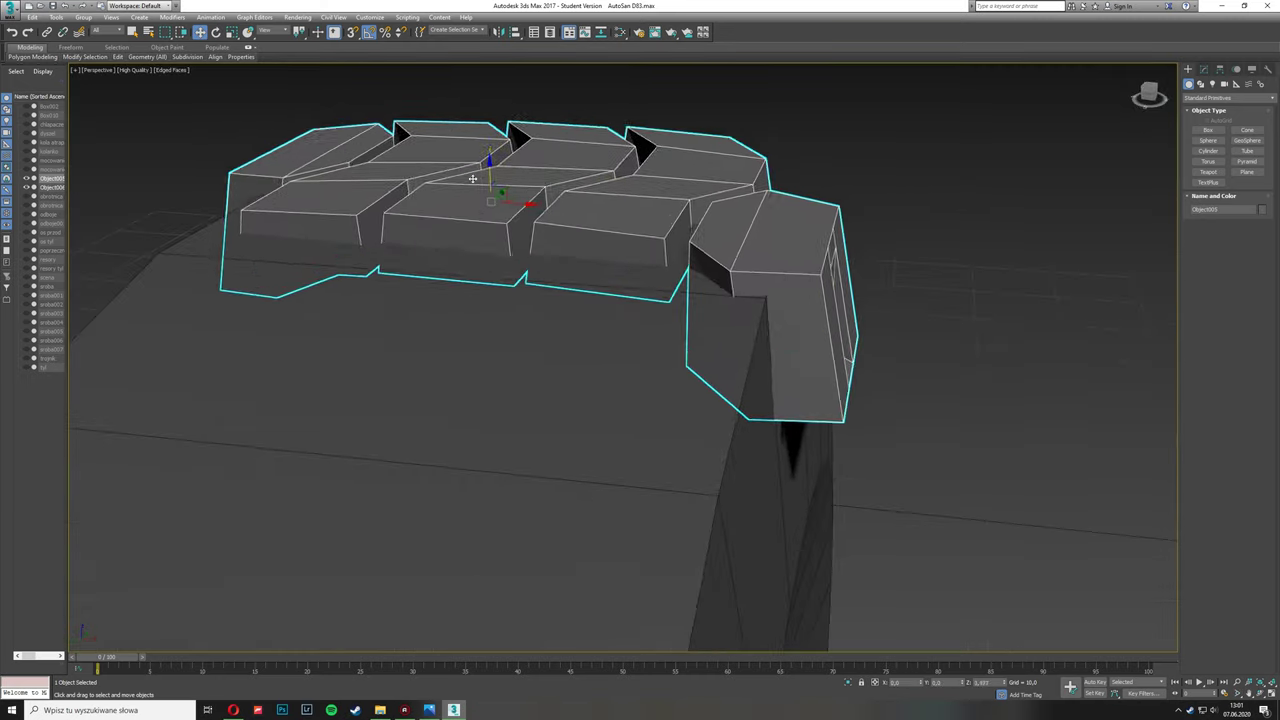
# Step: Scale the tread block down uniformly to fit the tire
pyautogui.press('r')
pyautogui.moveTo(513, 215); pyautogui.dragTo(518, 228)
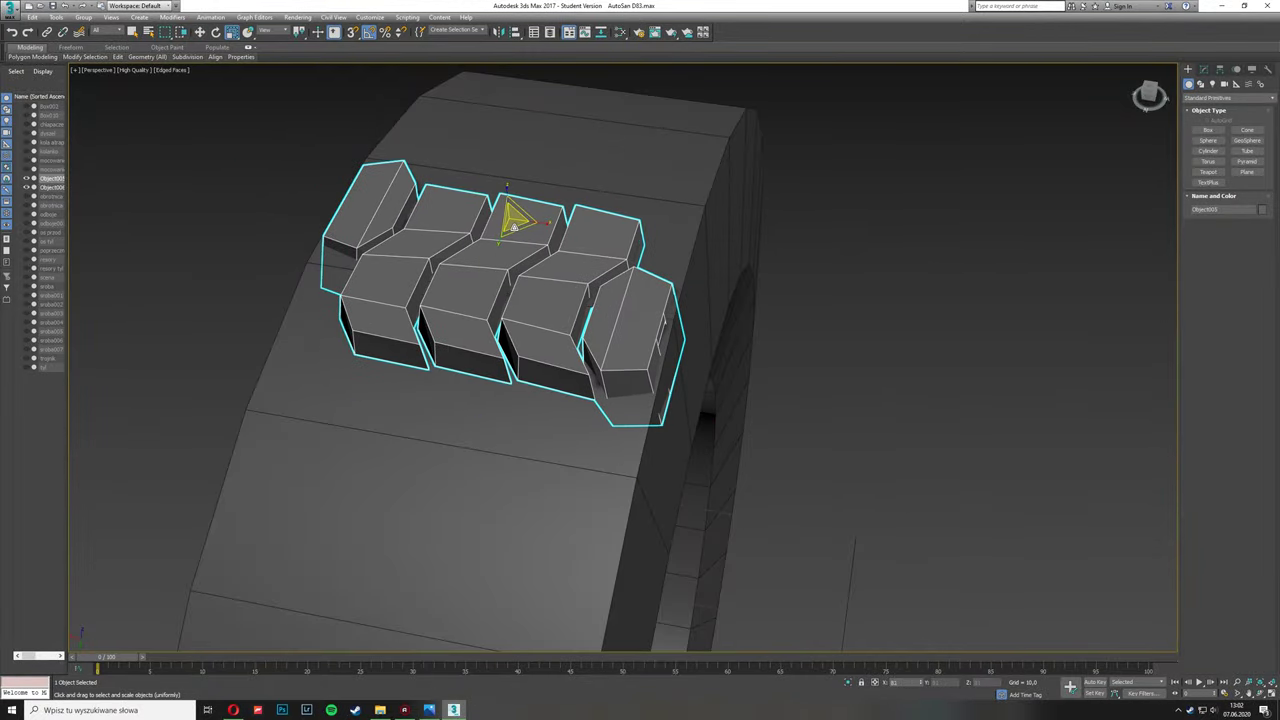
pyautogui.scroll(-5, 513, 226)
pyautogui.moveTo(513, 226)
pyautogui.keyDown('alt'); pyautogui.mouseDown(button='middle')
pyautogui.moveTo(451, 271)
pyautogui.moveTo(476, 258)
pyautogui.moveTo(450, 225)
pyautogui.moveTo(425, 232)
pyautogui.mouseUp(button='middle'); pyautogui.keyUp('alt')
pyautogui.scroll(-5, 476, 218)
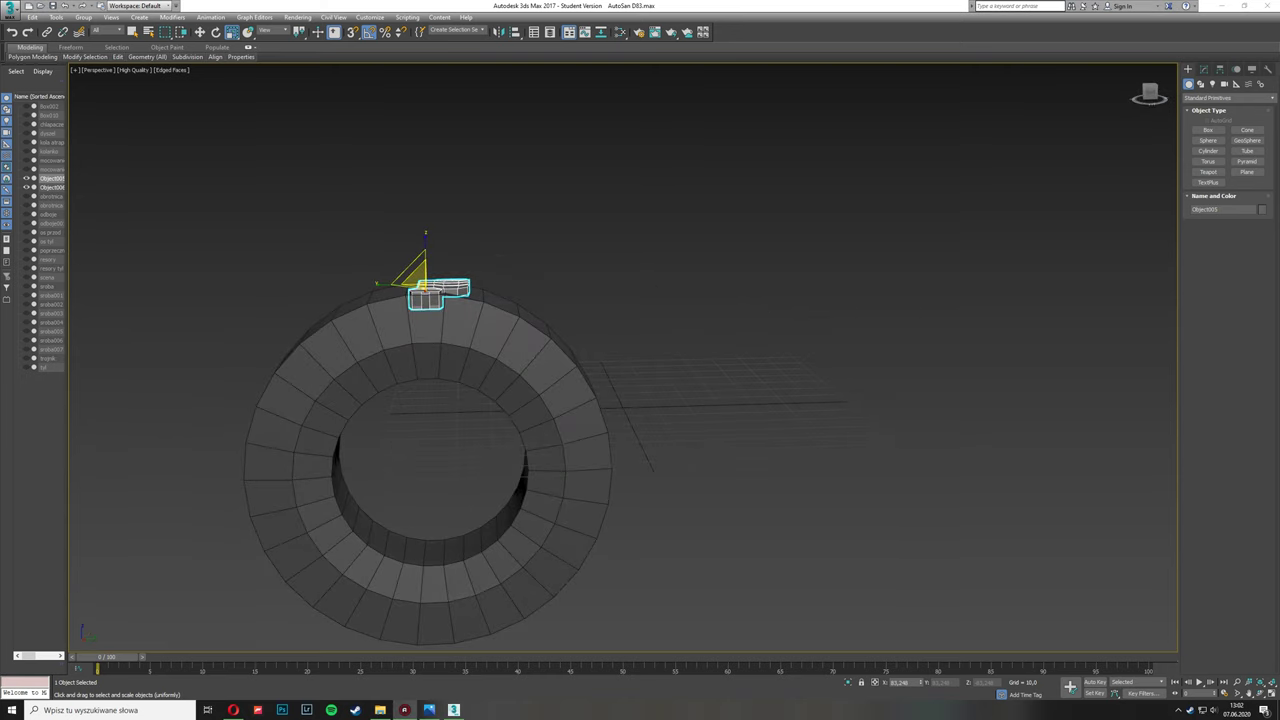
# Step: Orbit and zoom in on the tread block resting on the tire ring
pyautogui.keyDown('alt'); pyautogui.moveTo(414, 400); pyautogui.dragTo(436, 296, button='middle'); pyautogui.keyUp('alt')
pyautogui.press('w')
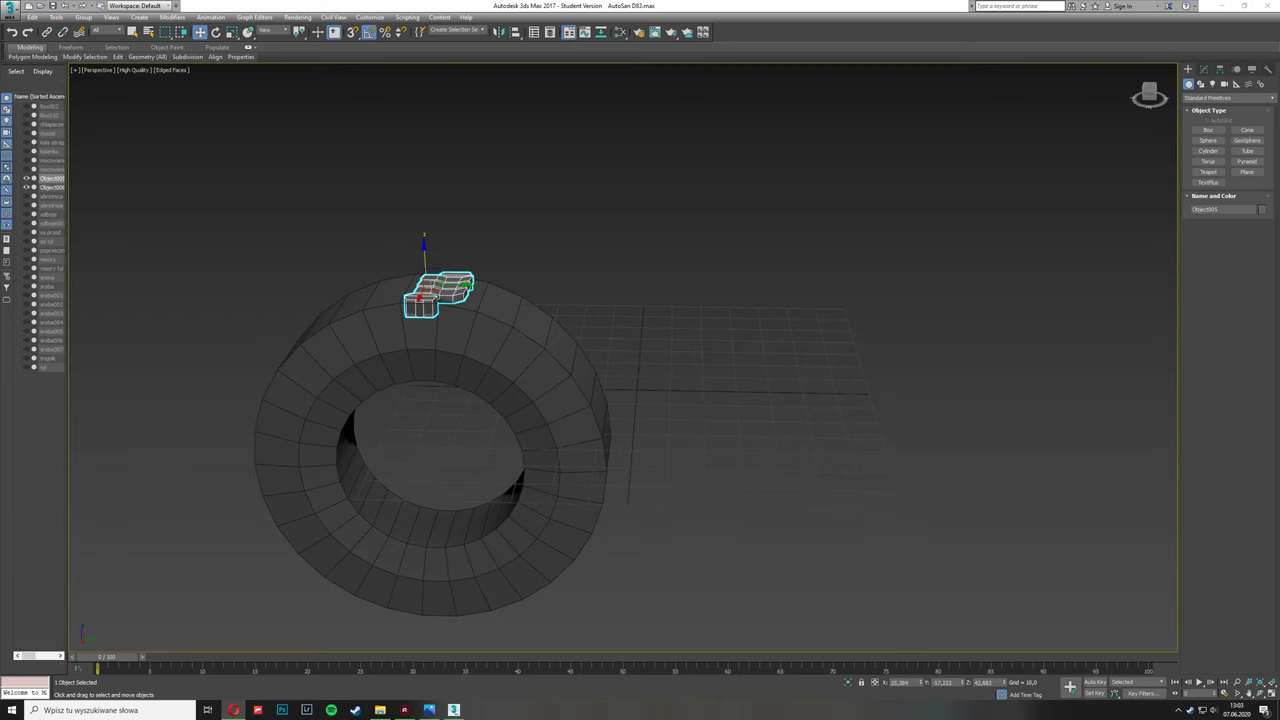
pyautogui.keyDown('alt'); pyautogui.moveTo(436, 296); pyautogui.dragTo(436, 255, button='middle'); pyautogui.keyUp('alt')
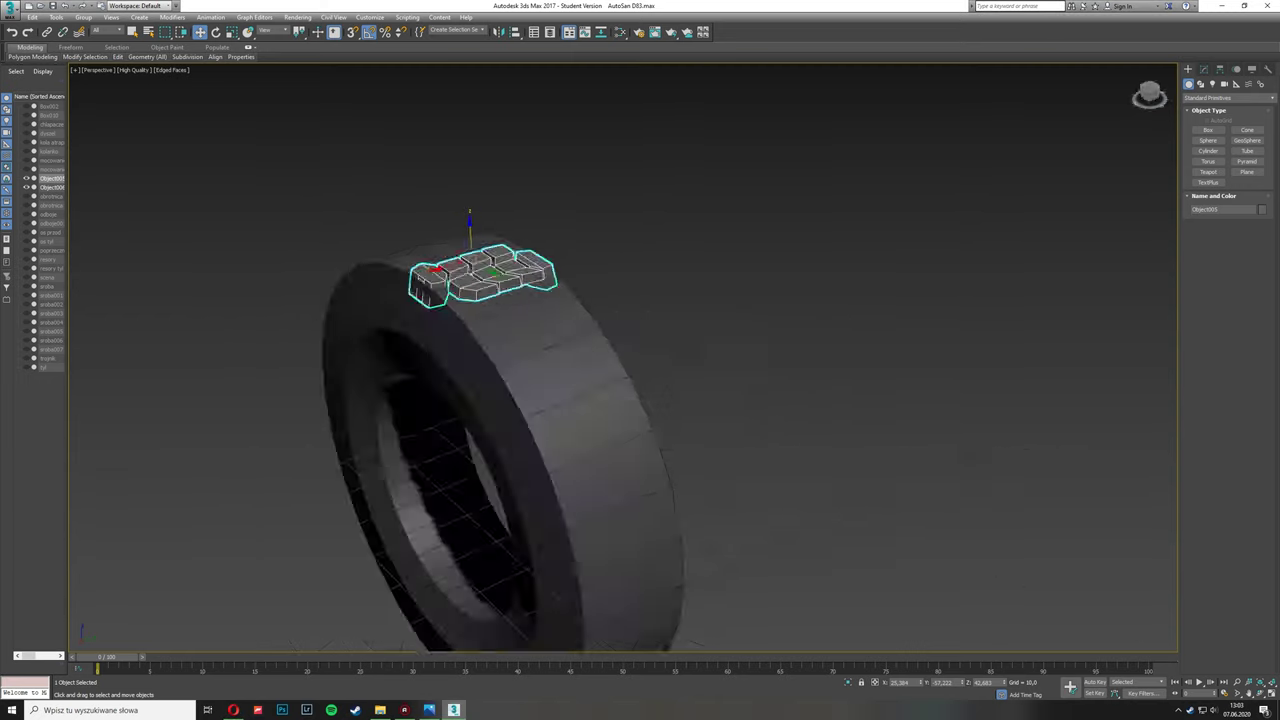
pyautogui.scroll(4, 436, 255)
pyautogui.scroll(3, 436, 255)
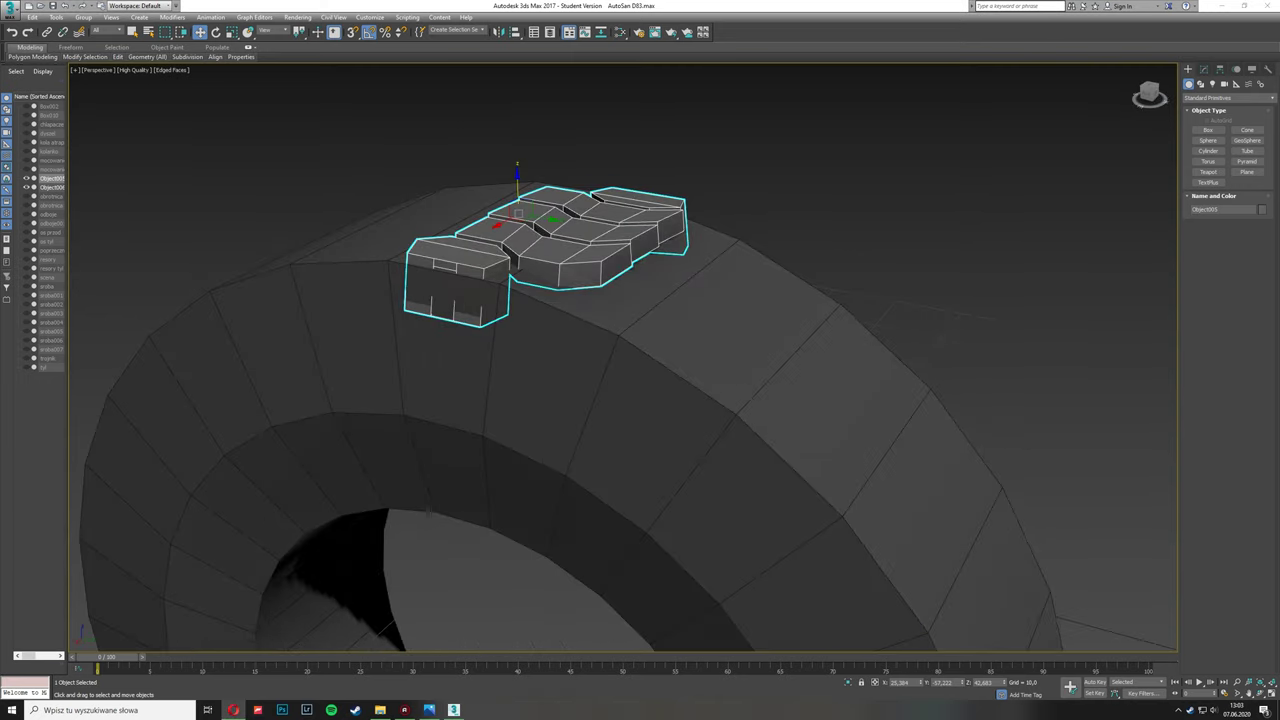
# Step: Try a first array of the tread block with a 4-unit X offset between copies
pyautogui.click(56, 17)
pyautogui.click(95, 191)
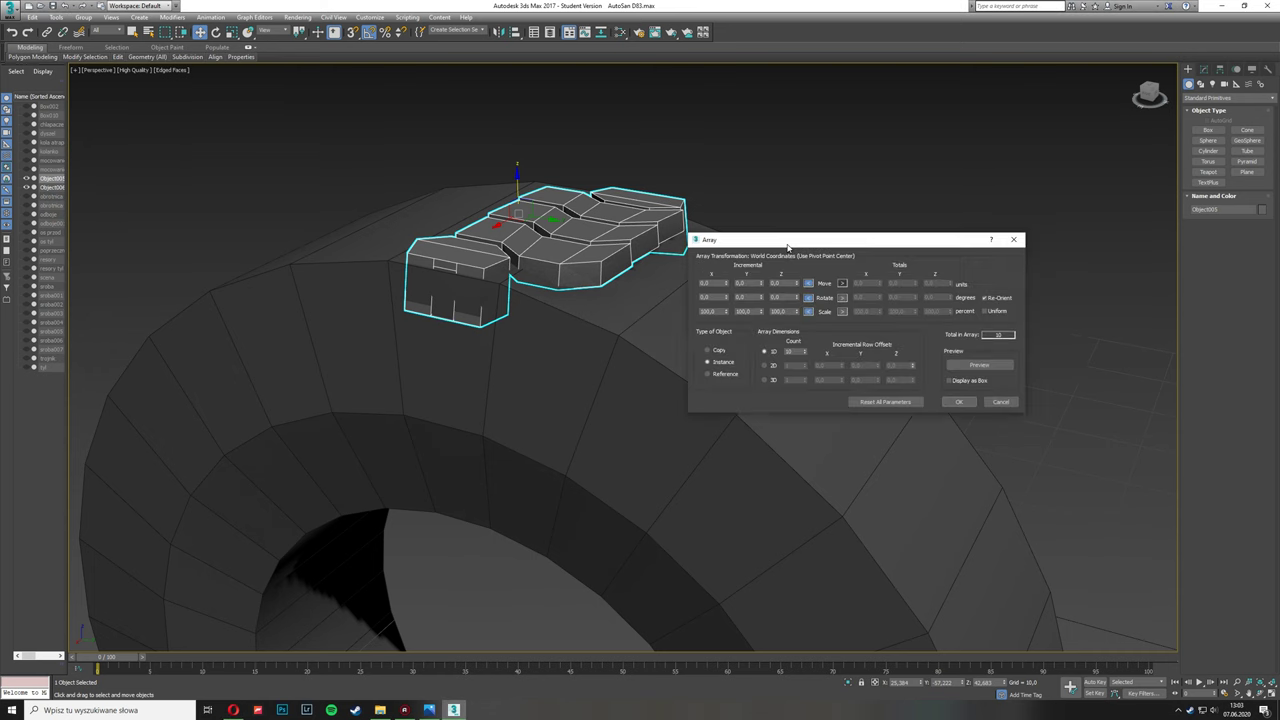
pyautogui.click(1012, 354)
pyautogui.moveTo(850, 228); pyautogui.dragTo(326, 376)
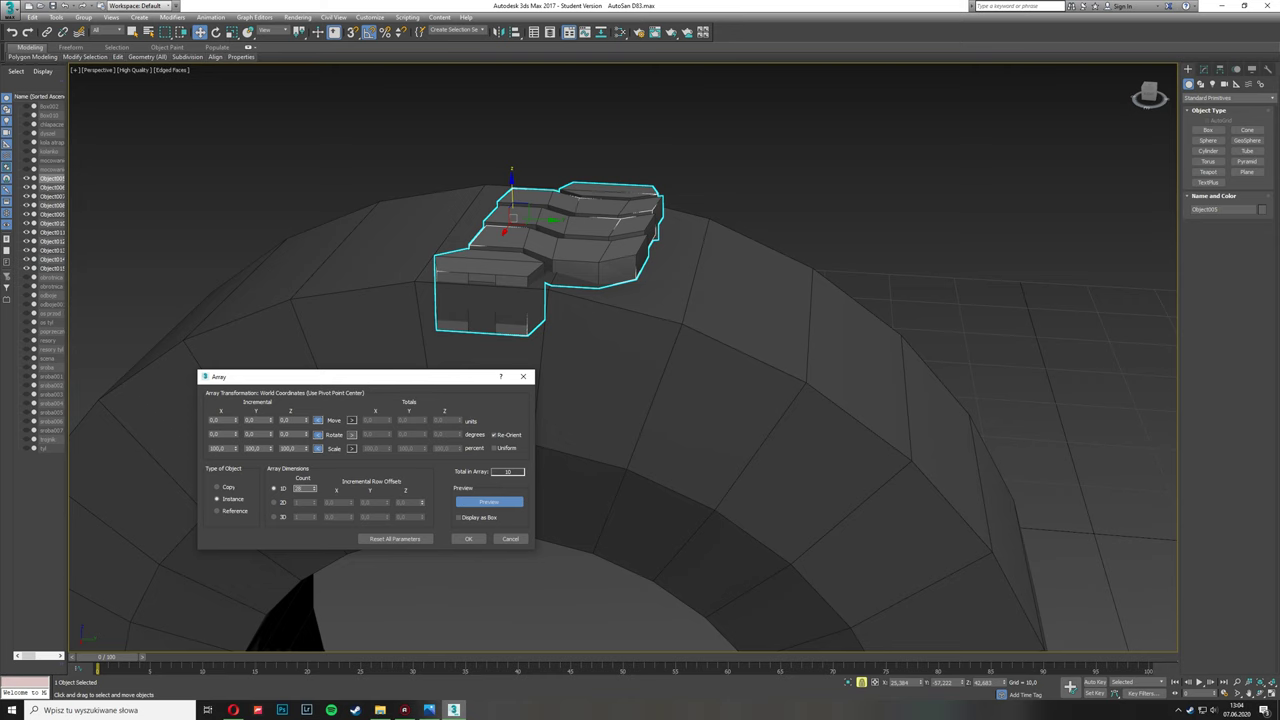
pyautogui.moveTo(237, 420); pyautogui.dragTo(237, 405)
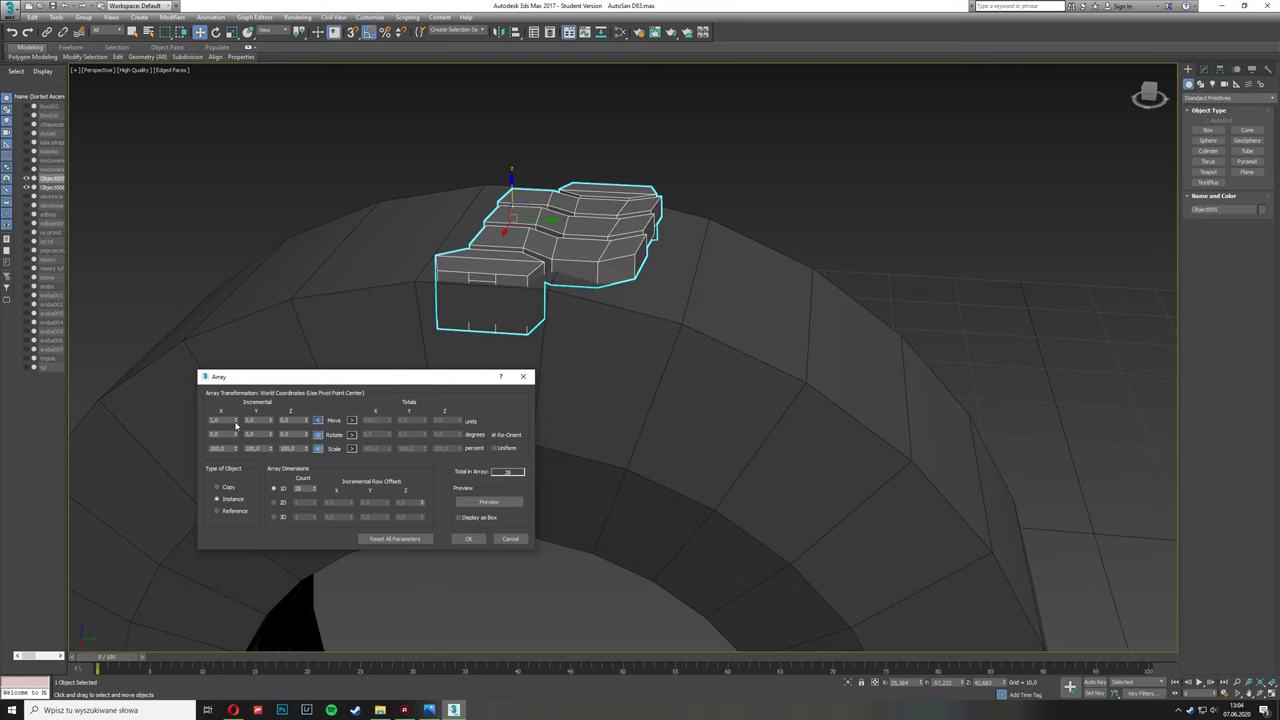
pyautogui.click(468, 538)
pyautogui.keyDown('alt'); pyautogui.moveTo(449, 349); pyautogui.dragTo(211, 246, button='middle'); pyautogui.keyUp('alt')
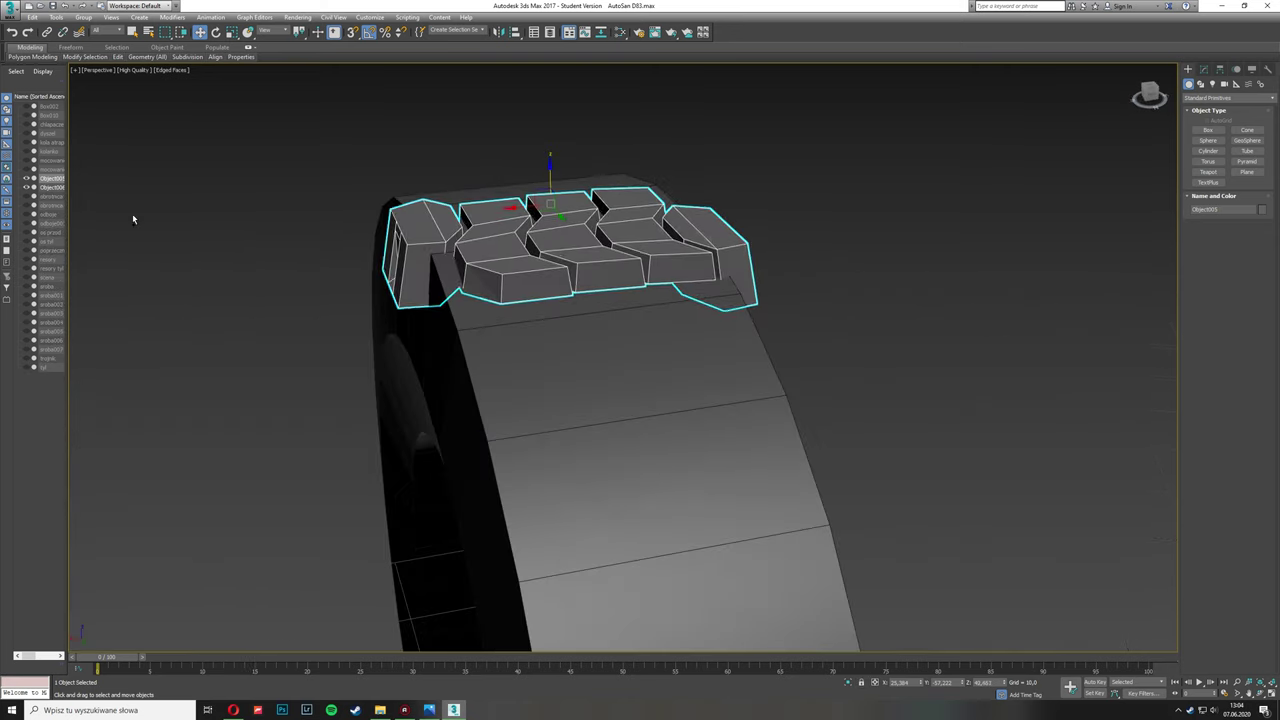
# Step: Array 28 instanced tread copies 12 units apart along Y, then enter the block's vertex editing
pyautogui.click(56, 17)
pyautogui.click(70, 57)
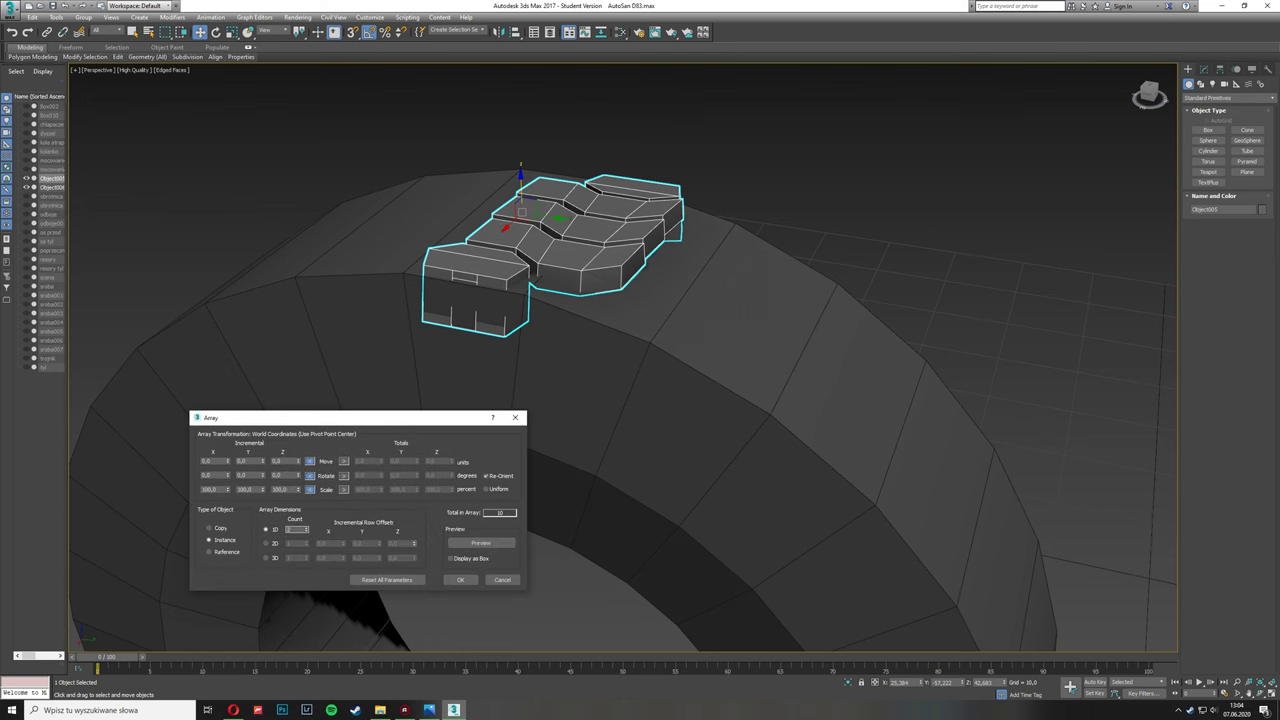
pyautogui.moveTo(273, 462); pyautogui.dragTo(262, 461)
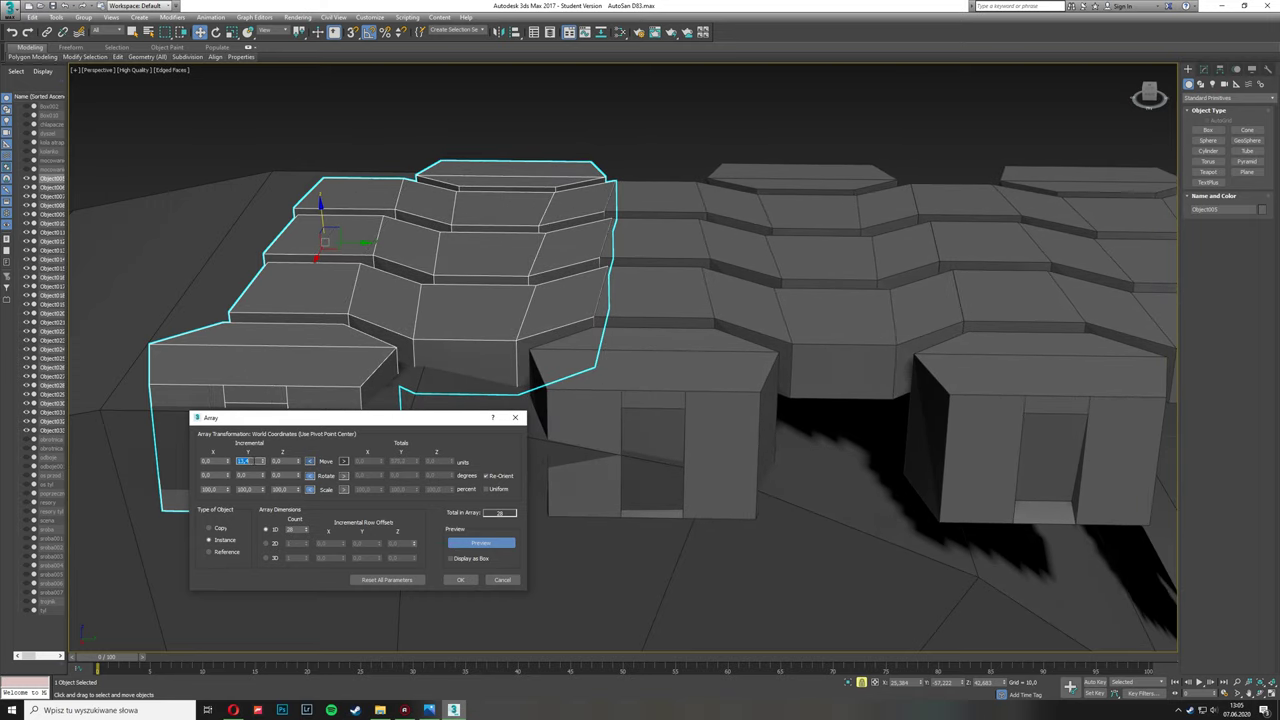
pyautogui.click(460, 580)
pyautogui.scroll(-10, 623, 477)
pyautogui.scroll(-4, 451, 252)
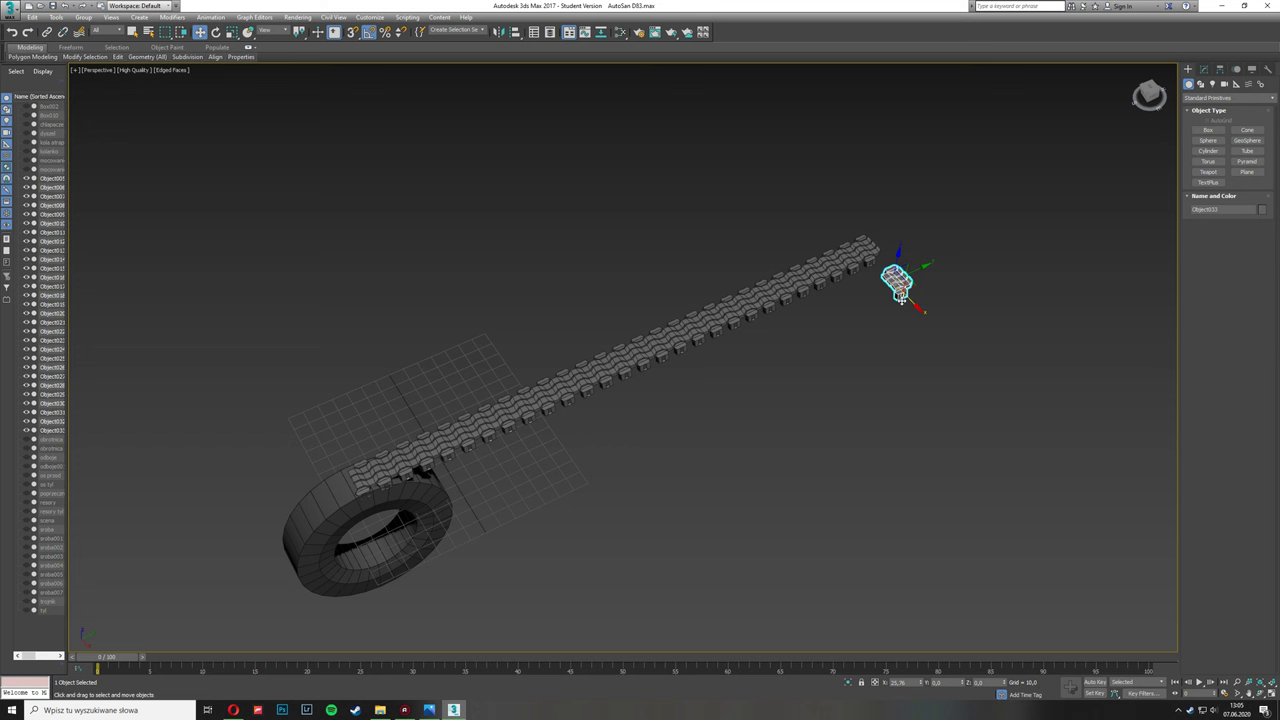
pyautogui.click(1219, 70)
pyautogui.click(1202, 215)
# Step: Attach the other tread copies to the block so they form one strip
pyautogui.scroll(5, 386, 457)
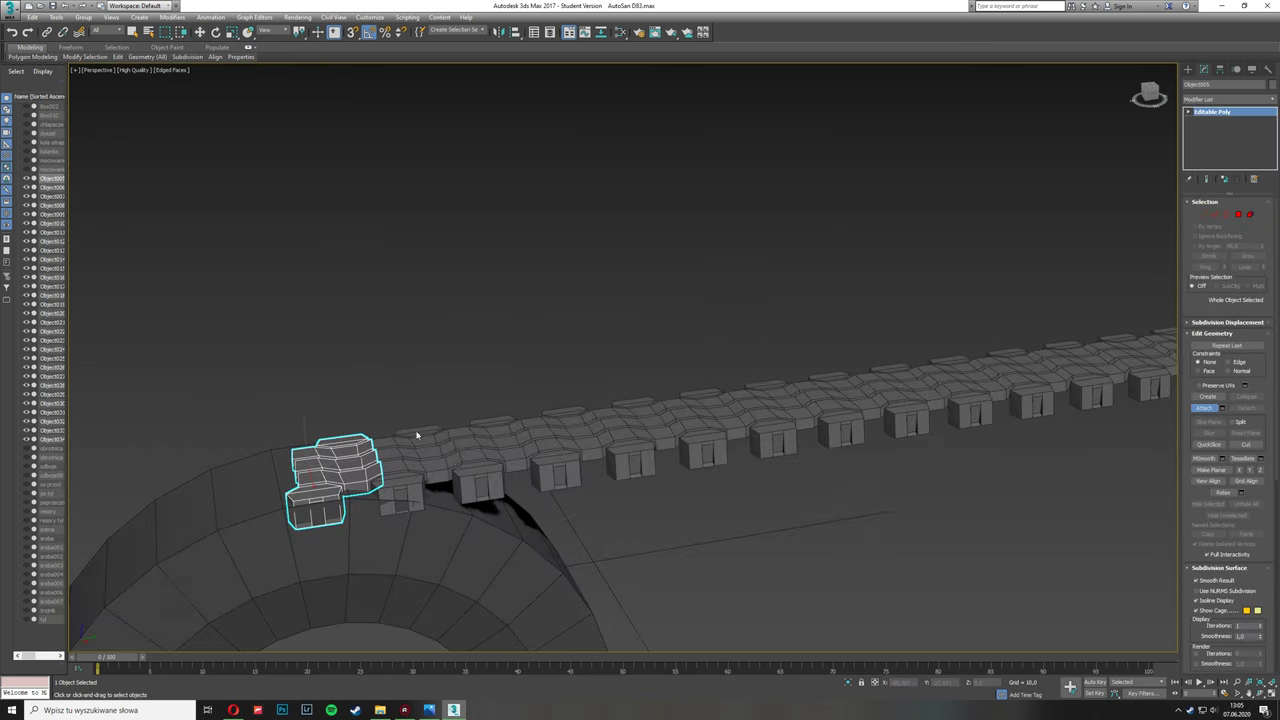
pyautogui.click(1204, 408)
pyautogui.scroll(-3, 495, 445)
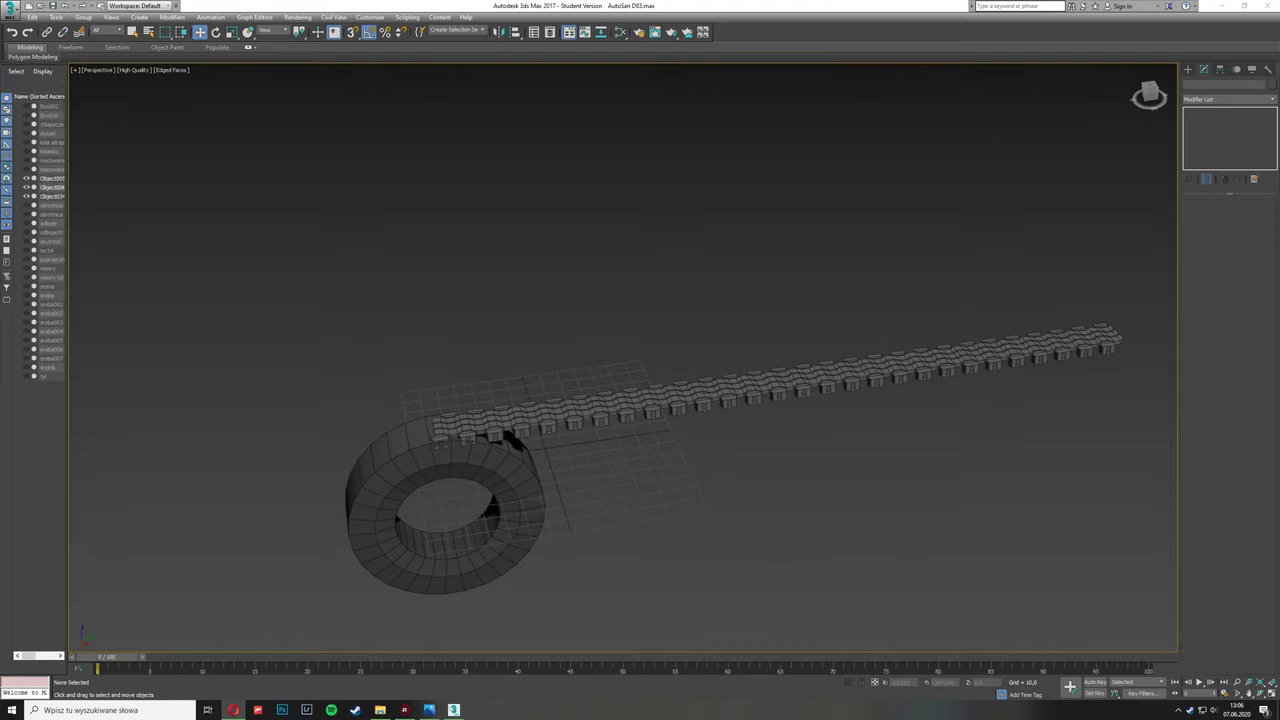
pyautogui.scroll(3, 346, 449)
pyautogui.scroll(-2, 229, 443)
pyautogui.click(360, 420)
pyautogui.scroll(5, 404, 390)
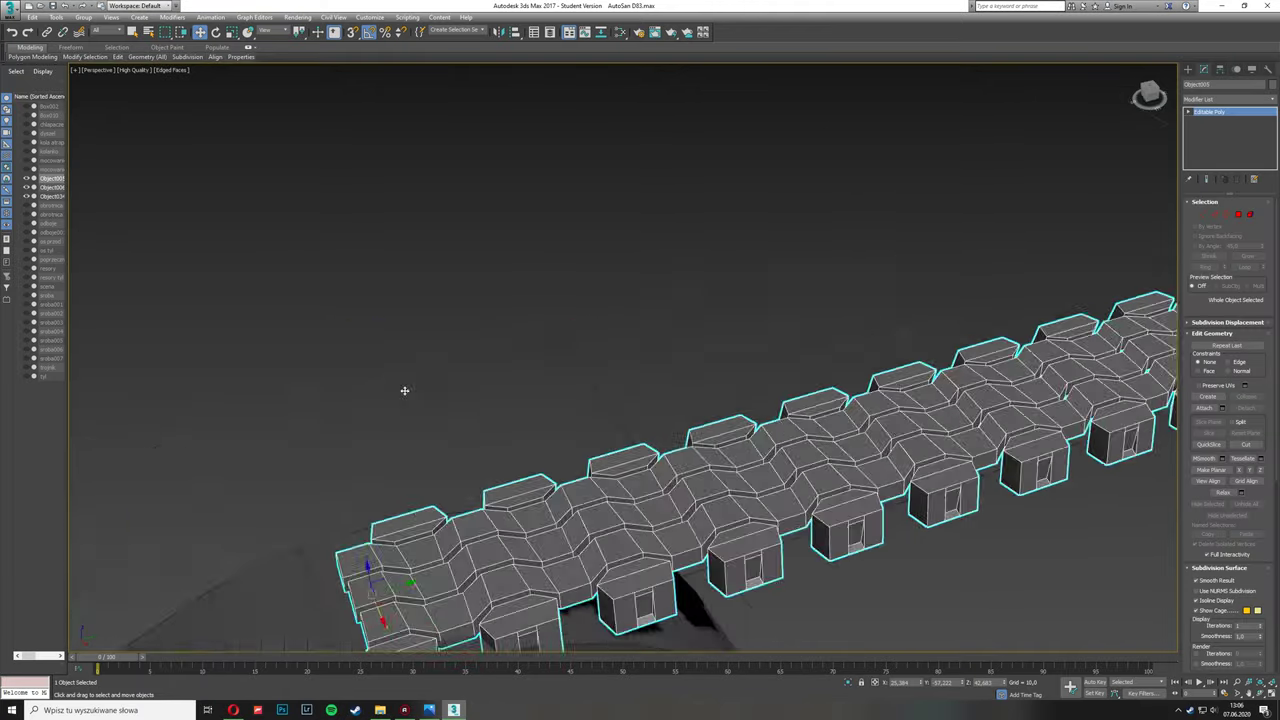
pyautogui.scroll(-5, 404, 390)
# Step: Weld all the strip's vertices with the weld threshold raised to about 2.4
pyautogui.press('1')
pyautogui.scroll(-3, 991, 360)
pyautogui.hotkey('ctrl', 'a')
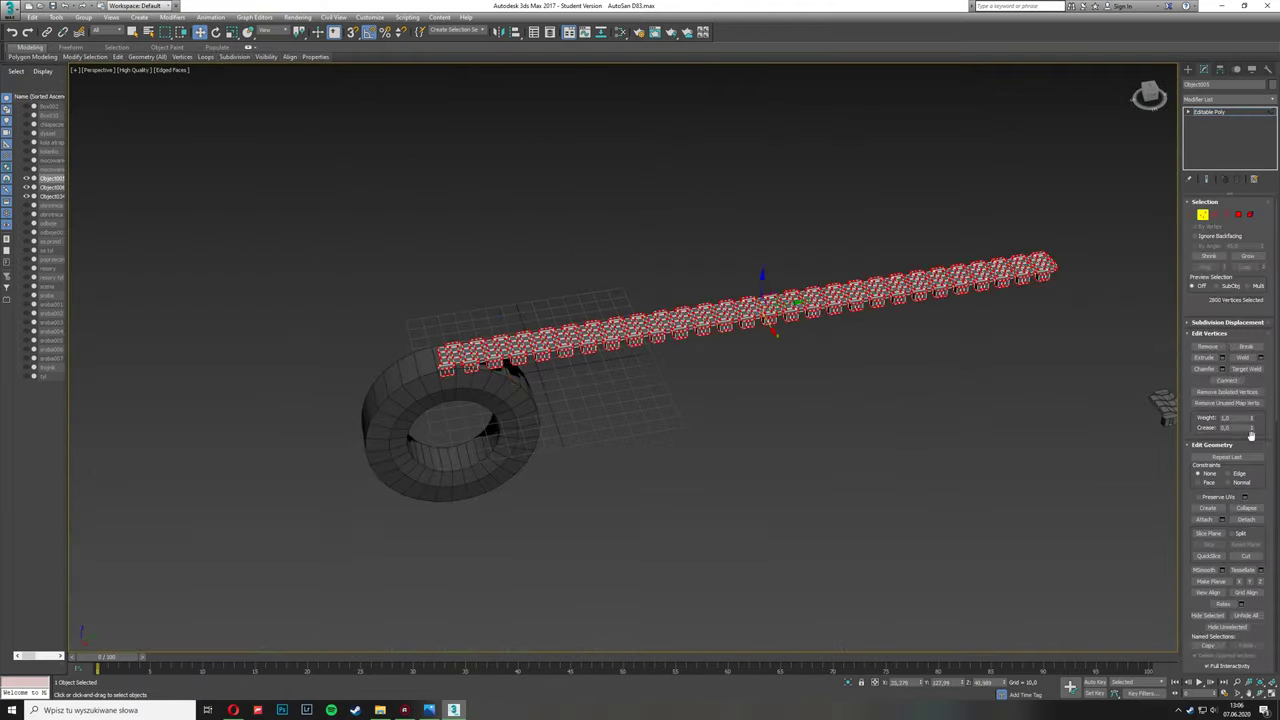
pyautogui.click(1260, 357)
pyautogui.scroll(8, 664, 397)
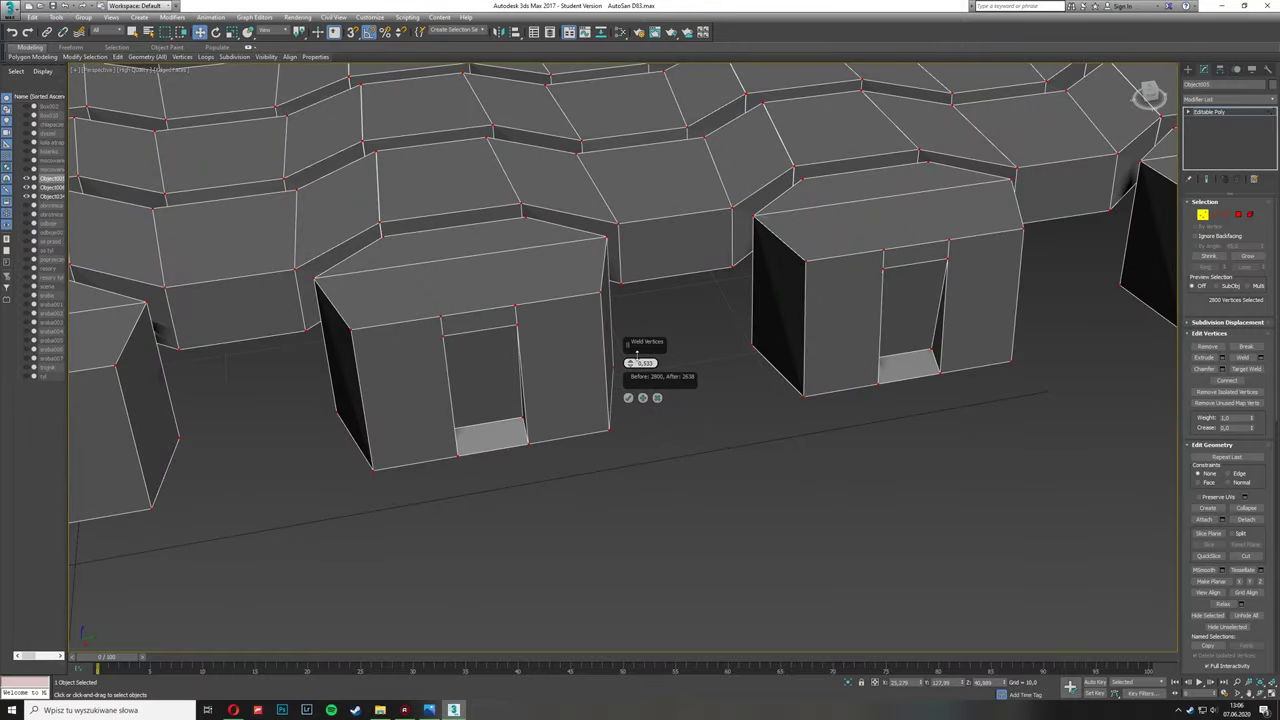
pyautogui.scroll(6, 609, 394)
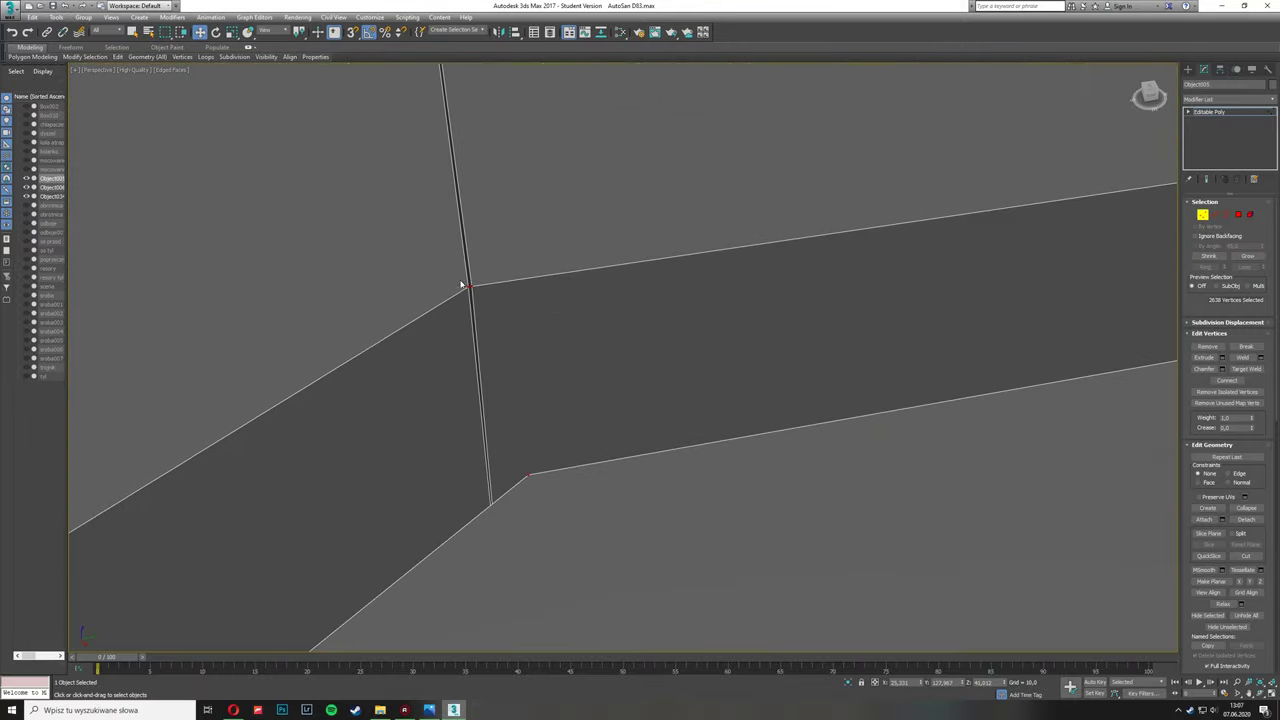
pyautogui.moveTo(628, 362); pyautogui.dragTo(570, 387)
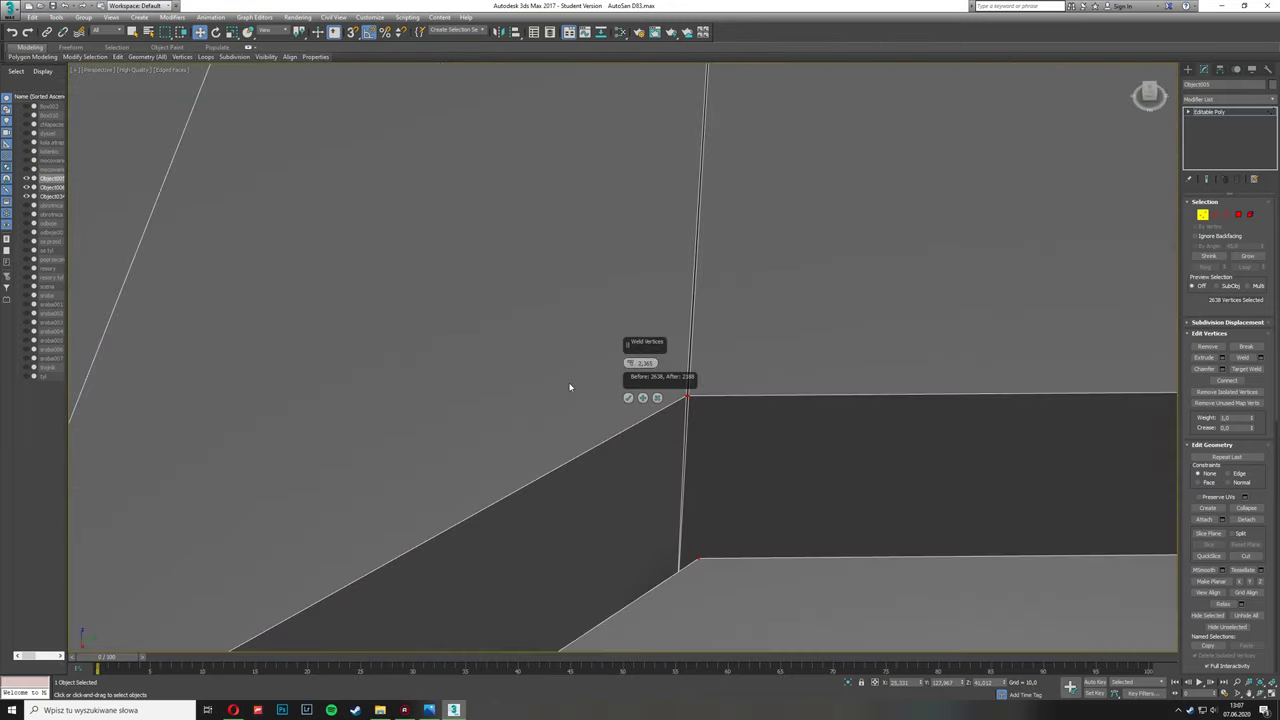
pyautogui.click(628, 397)
pyautogui.scroll(-10, 570, 387)
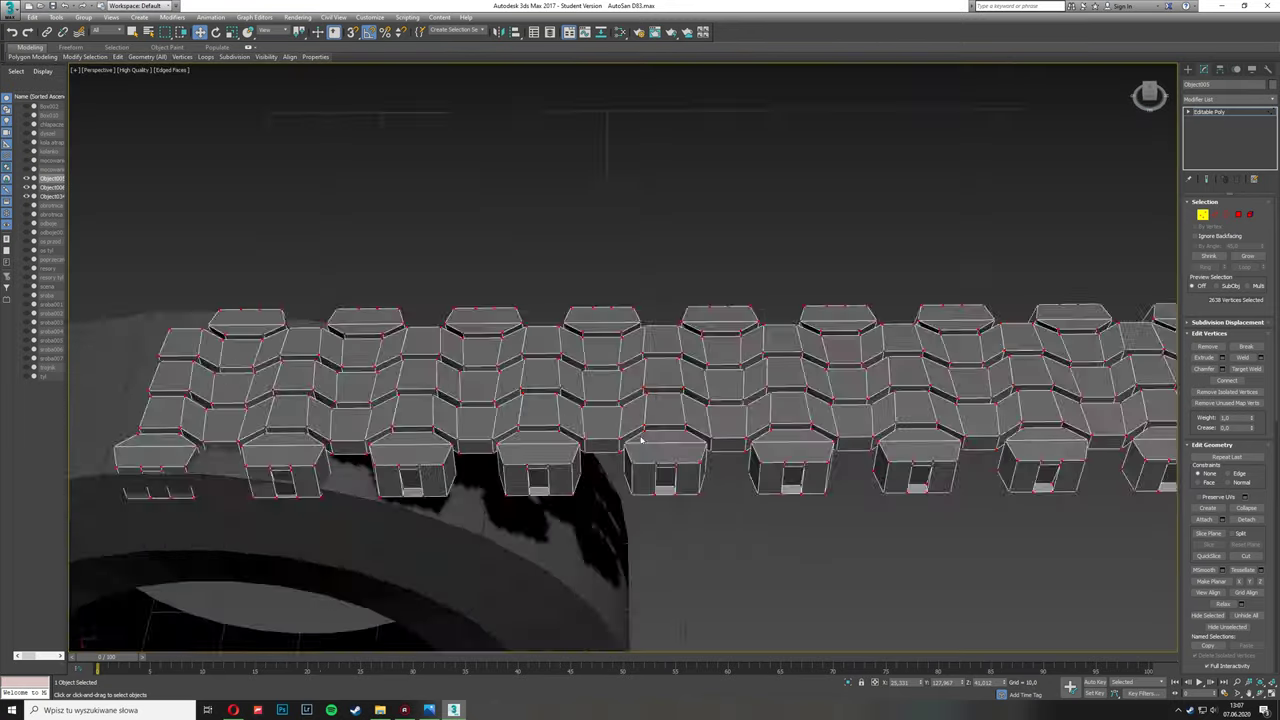
pyautogui.scroll(-3, 582, 488)
# Step: In Polygon mode, delete most of the tread strip, keeping only its first blocks
pyautogui.press('4')
pyautogui.moveTo(1137, 258); pyautogui.dragTo(310, 544)
pyautogui.scroll(3, 310, 544)
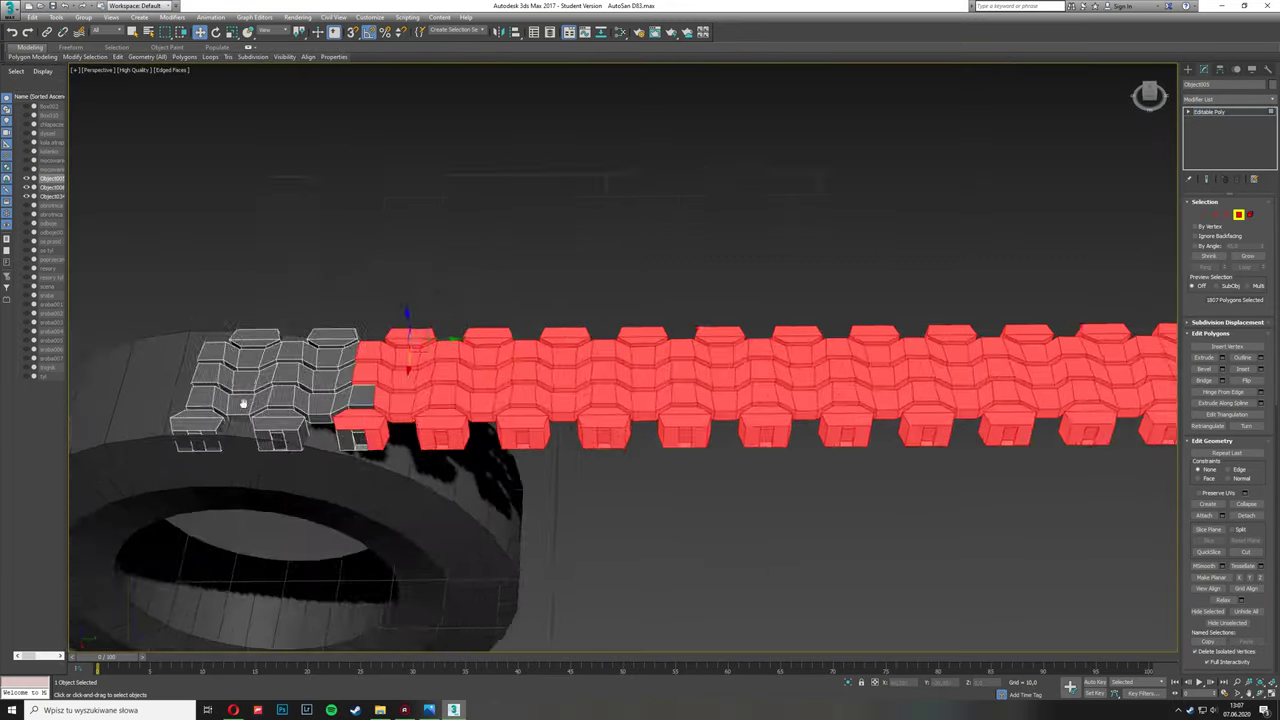
pyautogui.scroll(3, 590, 480)
pyautogui.scroll(4, 590, 480)
pyautogui.scroll(-5, 590, 480)
pyautogui.keyDown('alt'); pyautogui.moveTo(590, 480); pyautogui.dragTo(567, 498, button='middle'); pyautogui.keyUp('alt')
pyautogui.scroll(5, 567, 498)
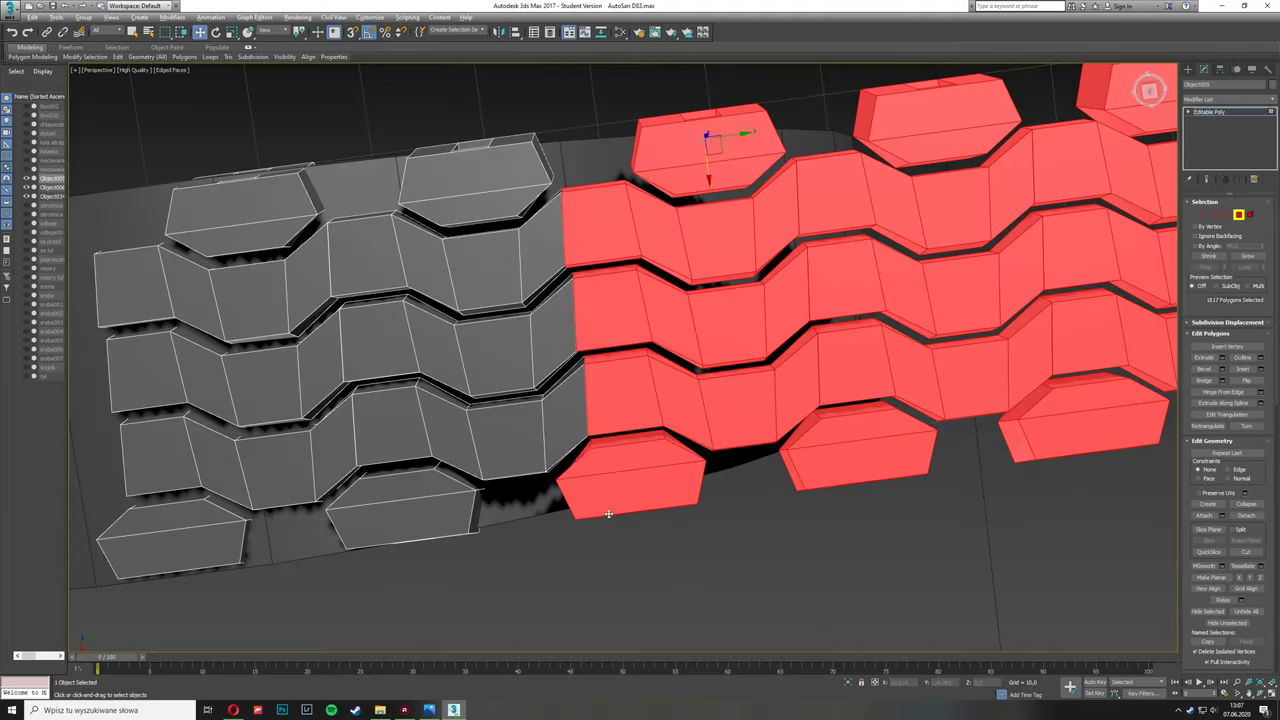
pyautogui.scroll(-3, 567, 498)
pyautogui.press('Delete')
pyautogui.scroll(-3, 590, 370)
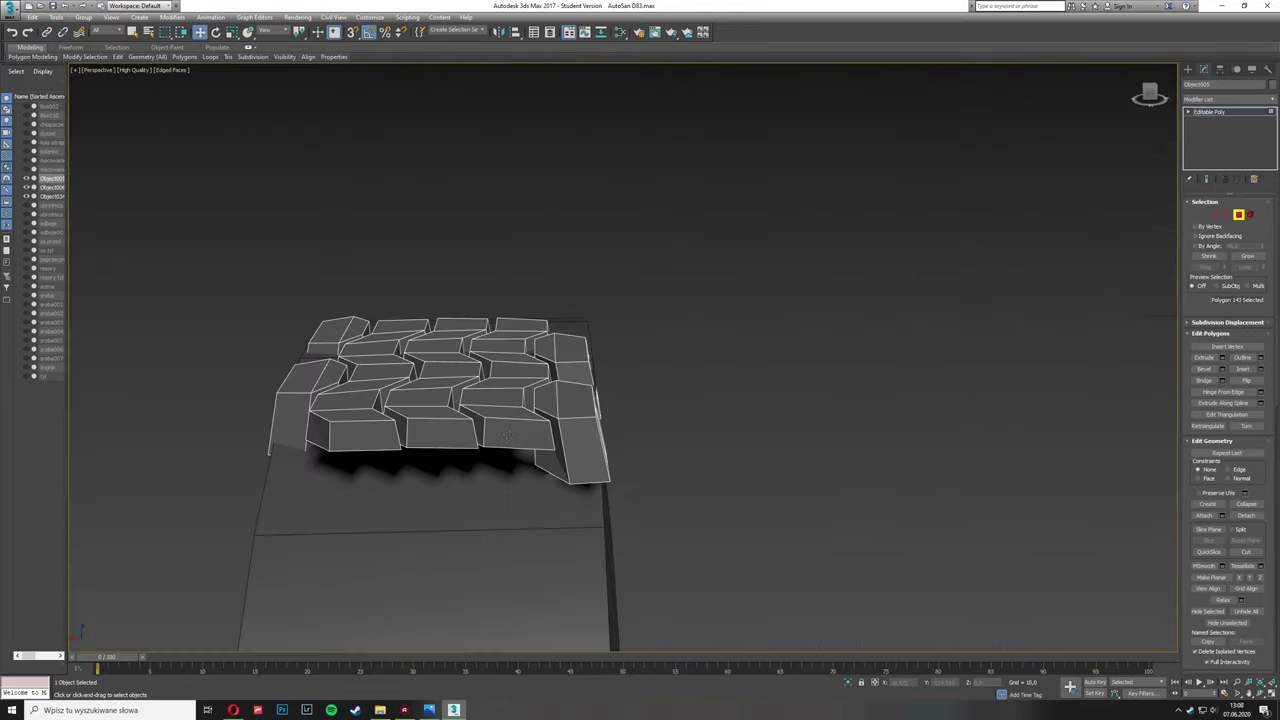
pyautogui.moveTo(590, 370)
pyautogui.keyDown('alt'); pyautogui.mouseDown(button='middle')
pyautogui.moveTo(338, 436)
pyautogui.moveTo(400, 420)
pyautogui.mouseUp(button='middle'); pyautogui.keyUp('alt')
# Step: Array the remaining tread section into a new row
pyautogui.click(57, 17)
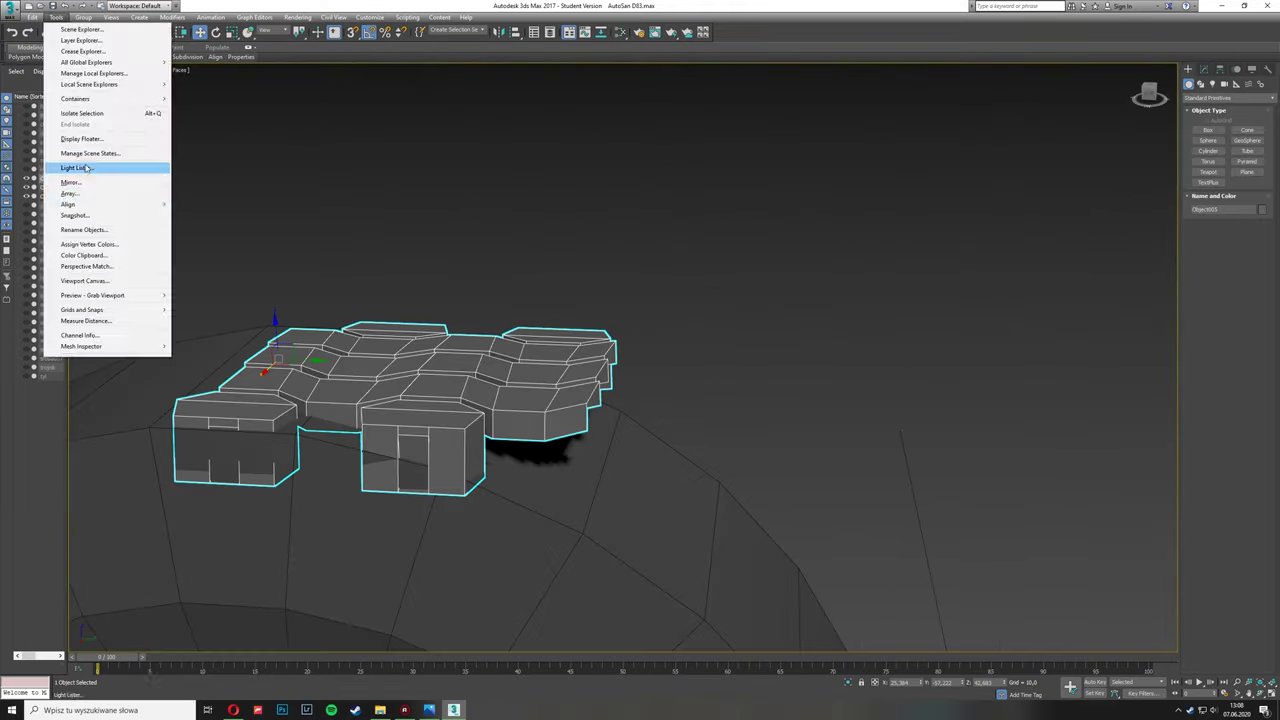
pyautogui.click(75, 166)
pyautogui.click(969, 332)
pyautogui.click(949, 369)
pyautogui.scroll(-5, 700, 400)
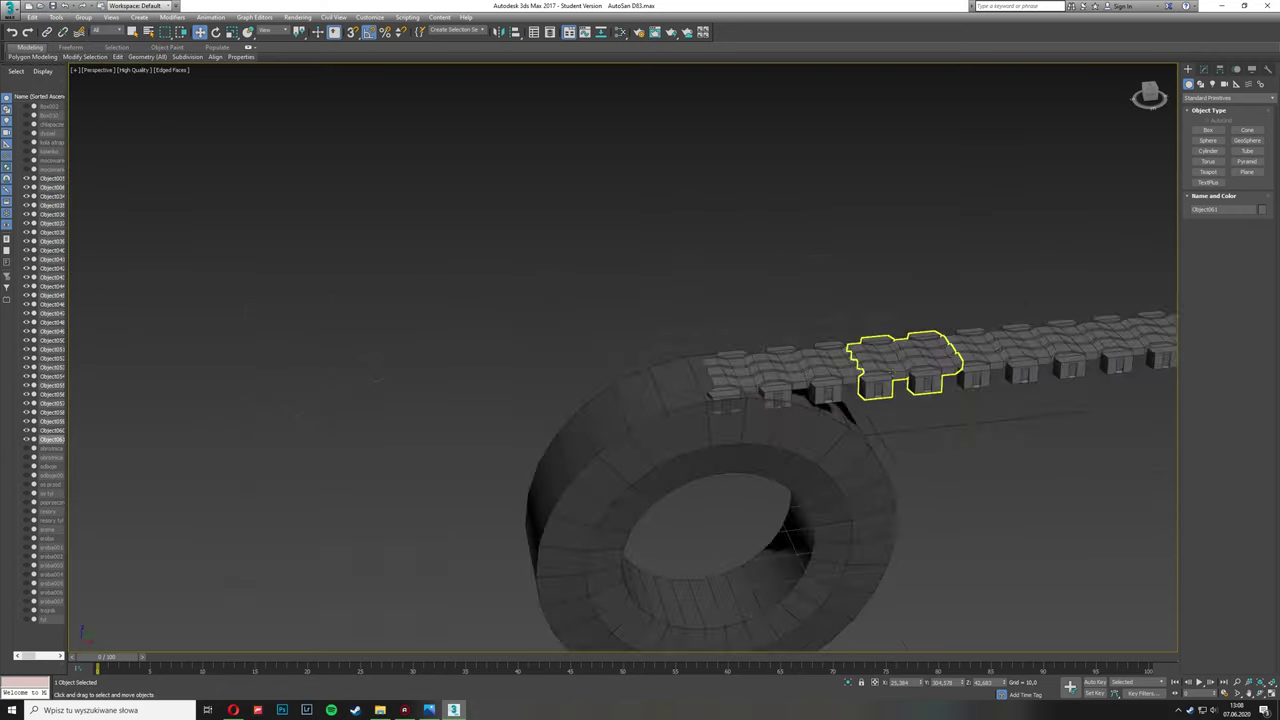
pyautogui.keyDown('alt'); pyautogui.moveTo(700, 400); pyautogui.dragTo(590, 449, button='middle'); pyautogui.keyUp('alt')
pyautogui.scroll(4, 590, 449)
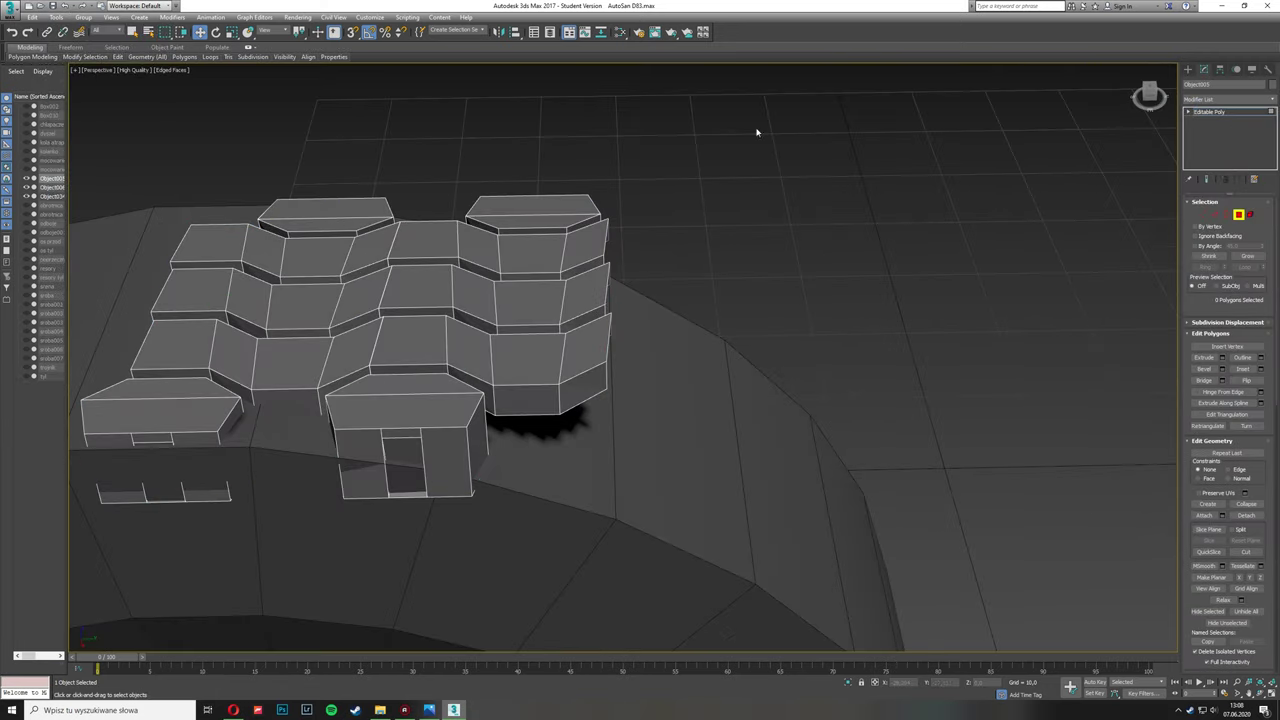
# Step: Select the right column of tread polygons plus the neighbouring column
pyautogui.moveTo(758, 118); pyautogui.dragTo(550, 440)
pyautogui.keyDown('alt'); pyautogui.moveTo(550, 440); pyautogui.dragTo(773, 143, button='middle'); pyautogui.keyUp('alt')
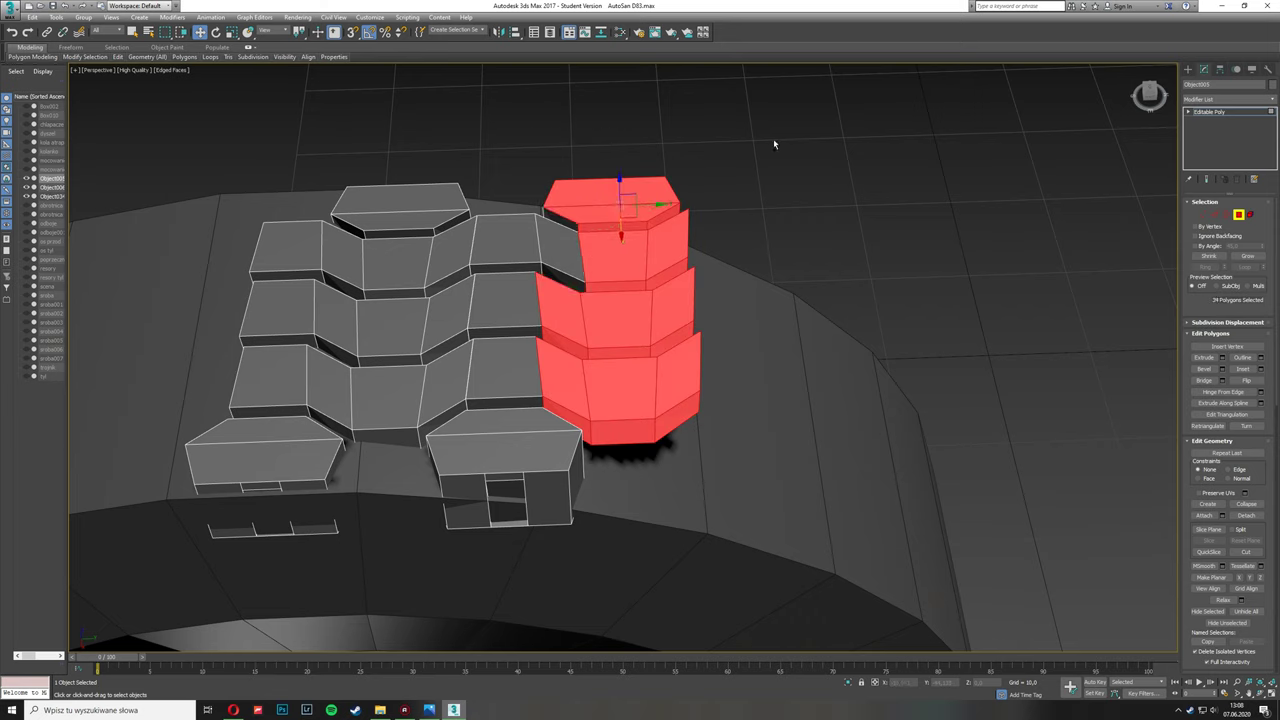
pyautogui.keyDown('ctrl'); pyautogui.moveTo(524, 178); pyautogui.dragTo(460, 523); pyautogui.keyUp('ctrl')
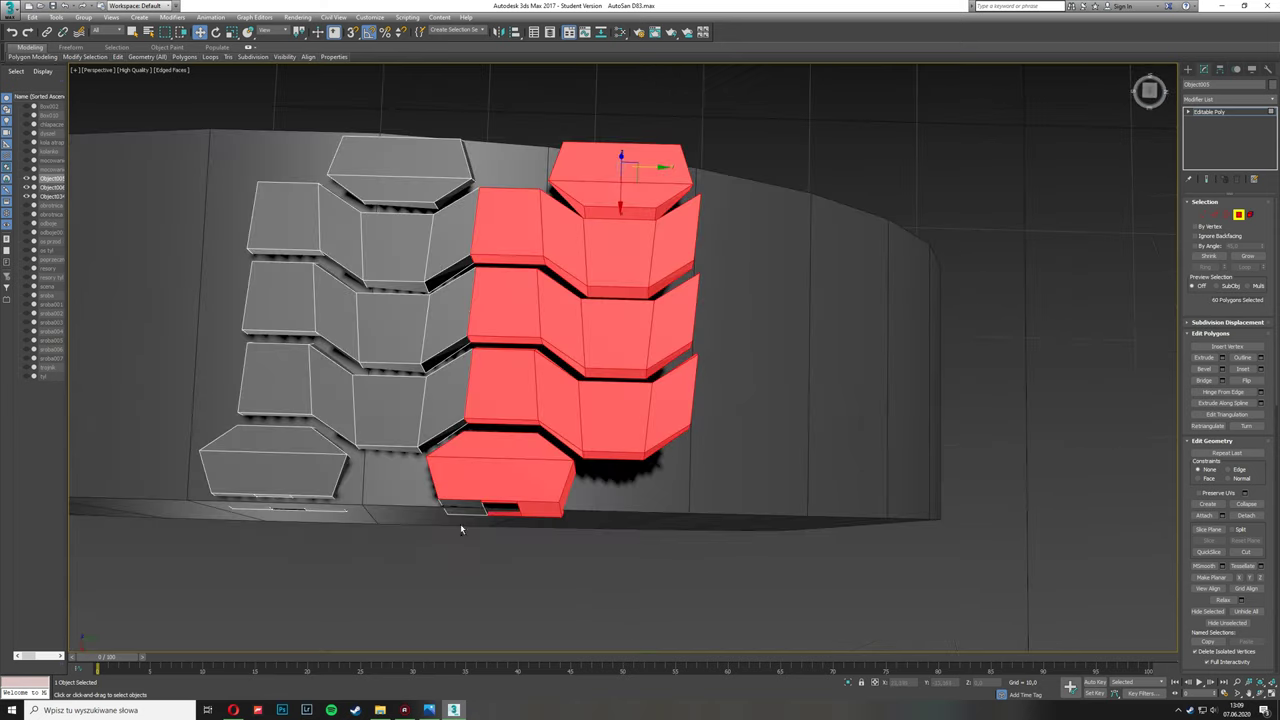
pyautogui.moveTo(460, 523)
pyautogui.keyDown('alt'); pyautogui.mouseDown(button='middle')
pyautogui.moveTo(578, 325)
pyautogui.moveTo(633, 480)
pyautogui.moveTo(609, 358)
pyautogui.mouseUp(button='middle'); pyautogui.keyUp('alt')
# Step: Create the long row of tread copies
pyautogui.click(741, 426)
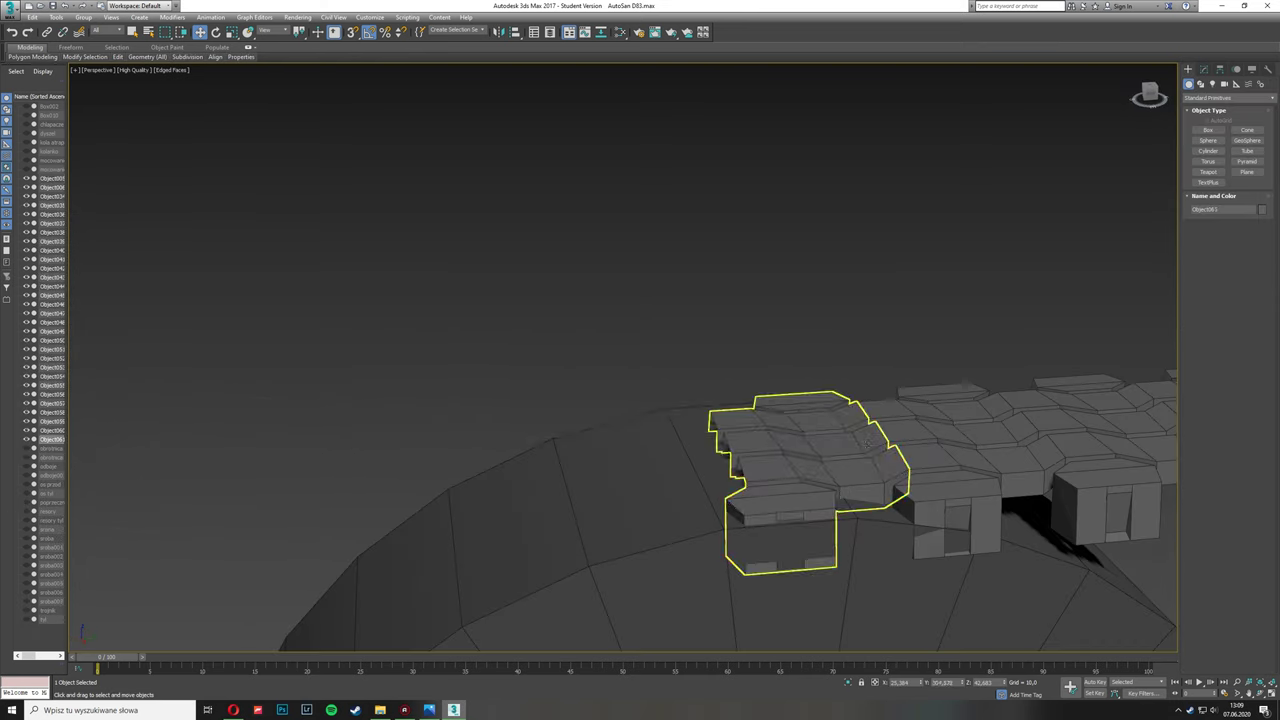
pyautogui.scroll(-3, 741, 426)
pyautogui.moveTo(966, 436); pyautogui.dragTo(622, 436, button='middle')
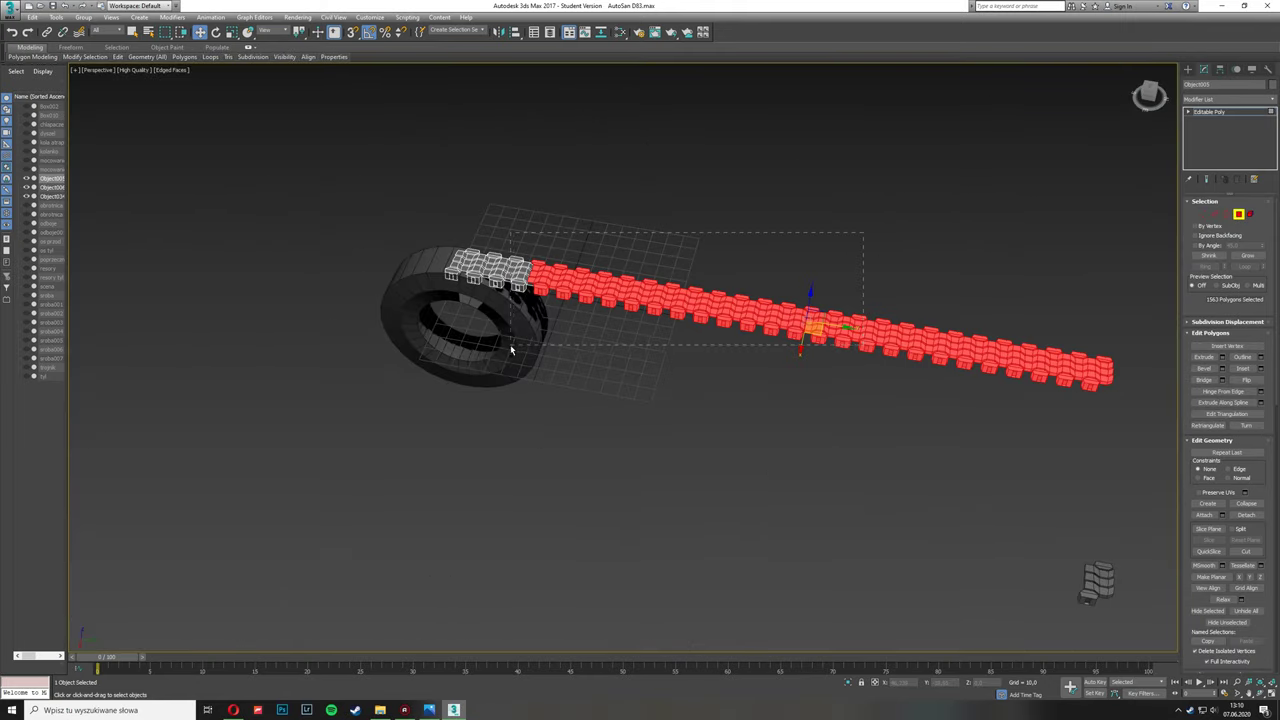
# Step: Delete the selected polygons on the tread blocks near the ring
pyautogui.keyDown('alt'); pyautogui.moveTo(510, 344); pyautogui.dragTo(493, 464, button='middle'); pyautogui.keyUp('alt')
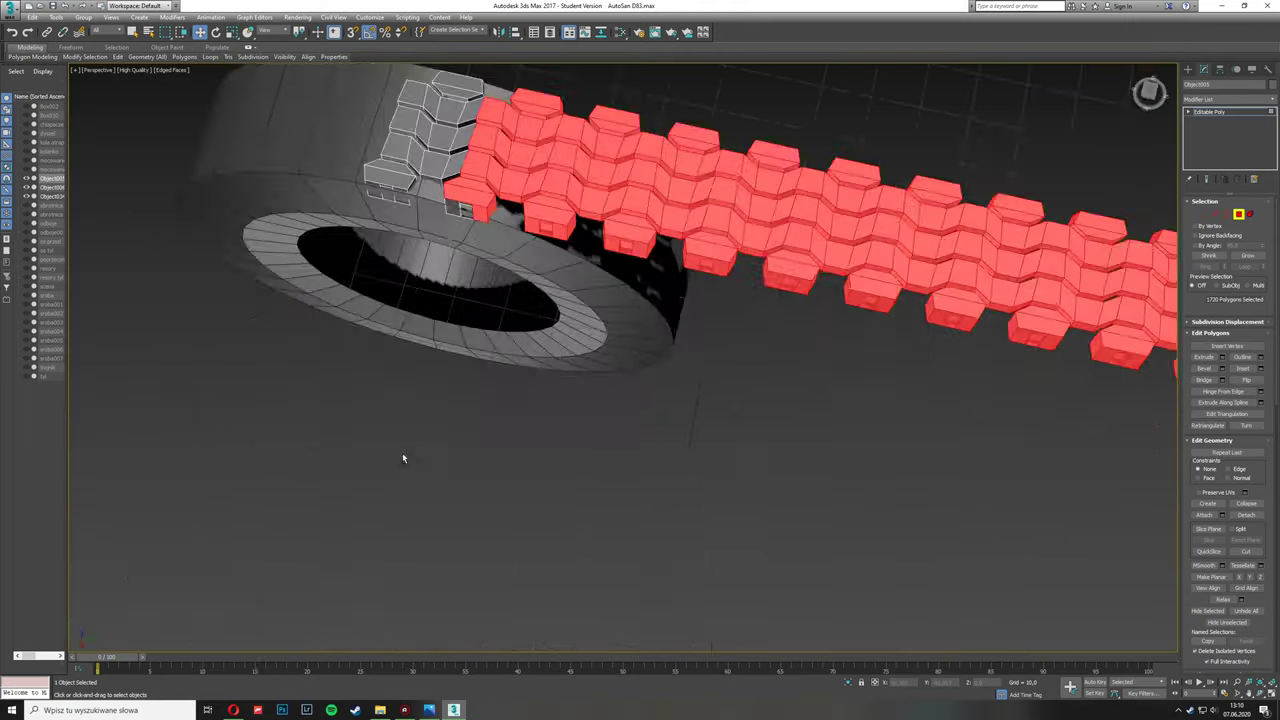
pyautogui.scroll(5, 402, 452)
pyautogui.scroll(-3, 621, 549)
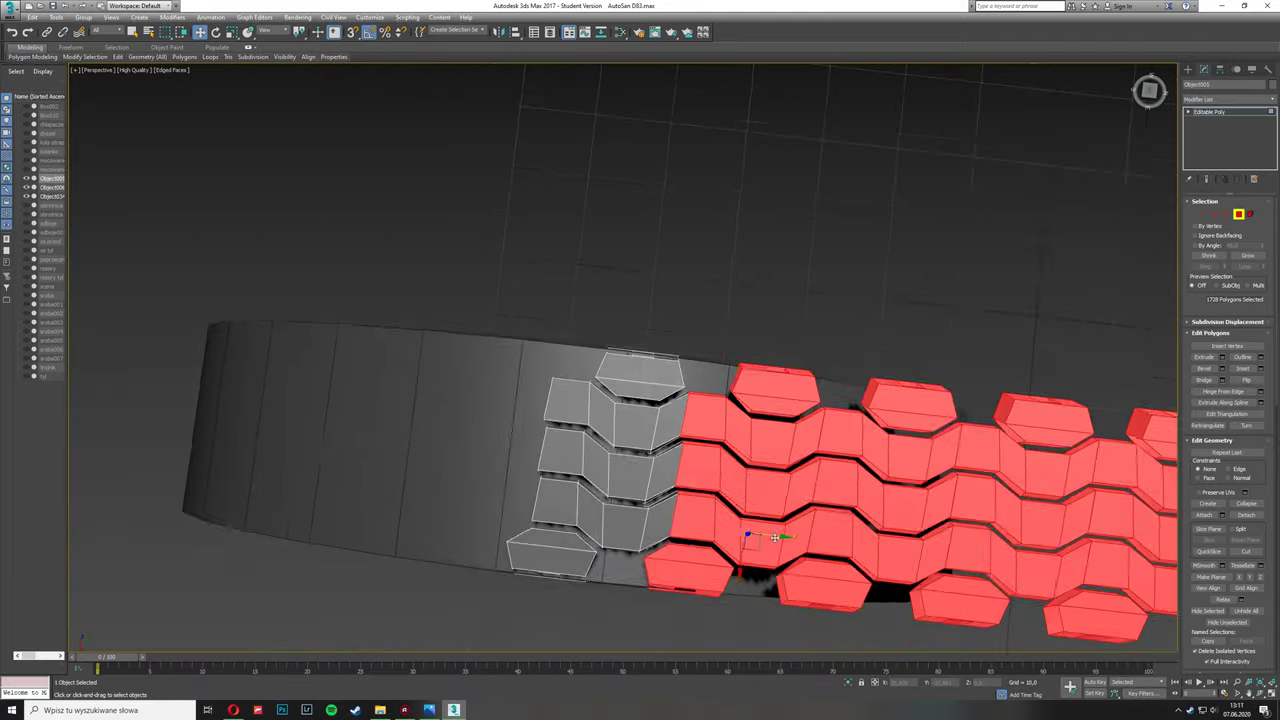
pyautogui.keyDown('alt'); pyautogui.moveTo(621, 549); pyautogui.dragTo(526, 433, button='middle'); pyautogui.keyUp('alt')
pyautogui.press('Delete')
# Step: Select the edge loop around the block's opening and chamfer it
pyautogui.scroll(5, 1047, 387)
pyautogui.press('2')
pyautogui.scroll(-3, 1047, 387)
pyautogui.doubleClick(815, 506)
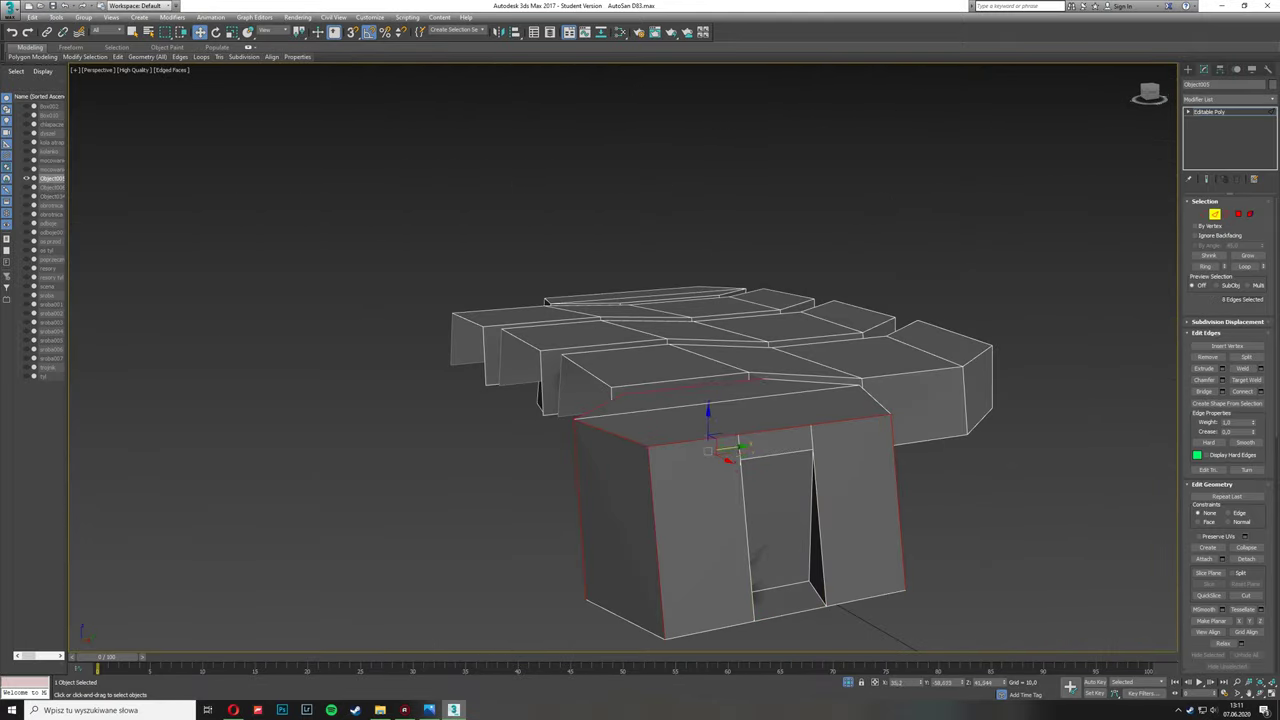
pyautogui.keyDown('alt'); pyautogui.moveTo(708, 451); pyautogui.dragTo(851, 463, button='middle'); pyautogui.keyUp('alt')
pyautogui.hotkey('ctrl', 'shift', 'c')
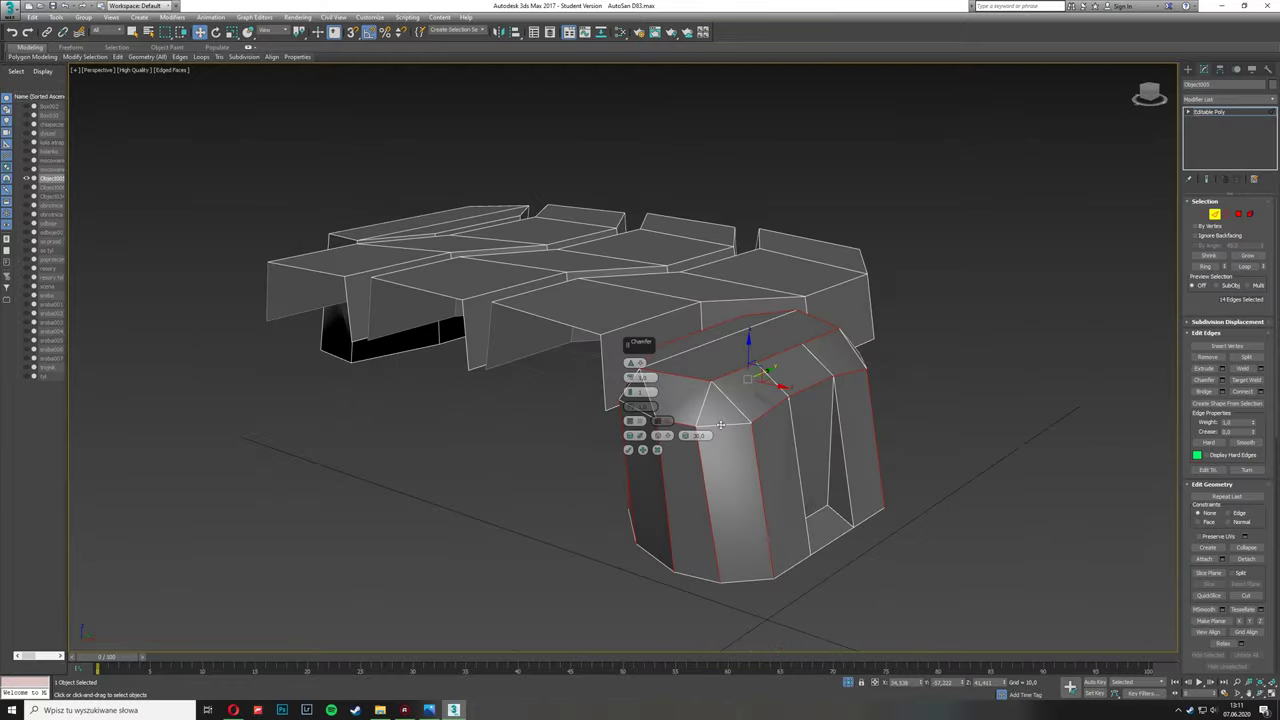
# Step: Chamfer the selected edges again and add the inner vertical edges to the selection
pyautogui.moveTo(720, 424)
pyautogui.keyDown('alt'); pyautogui.mouseDown(button='middle')
pyautogui.moveTo(766, 447)
pyautogui.moveTo(833, 426)
pyautogui.moveTo(626, 466)
pyautogui.moveTo(771, 447)
pyautogui.mouseUp(button='middle'); pyautogui.keyUp('alt')
pyautogui.moveTo(990, 396)
pyautogui.keyDown('alt'); pyautogui.mouseDown(button='middle')
pyautogui.moveTo(770, 452)
pyautogui.moveTo(540, 450)
pyautogui.moveTo(509, 434)
pyautogui.moveTo(418, 511)
pyautogui.moveTo(573, 413)
pyautogui.moveTo(532, 515)
pyautogui.moveTo(586, 543)
pyautogui.mouseUp(button='middle'); pyautogui.keyUp('alt')
pyautogui.rightClick(573, 413)
pyautogui.click(625, 345)
pyautogui.keyDown('ctrl'); pyautogui.click(620, 541); pyautogui.keyUp('ctrl')
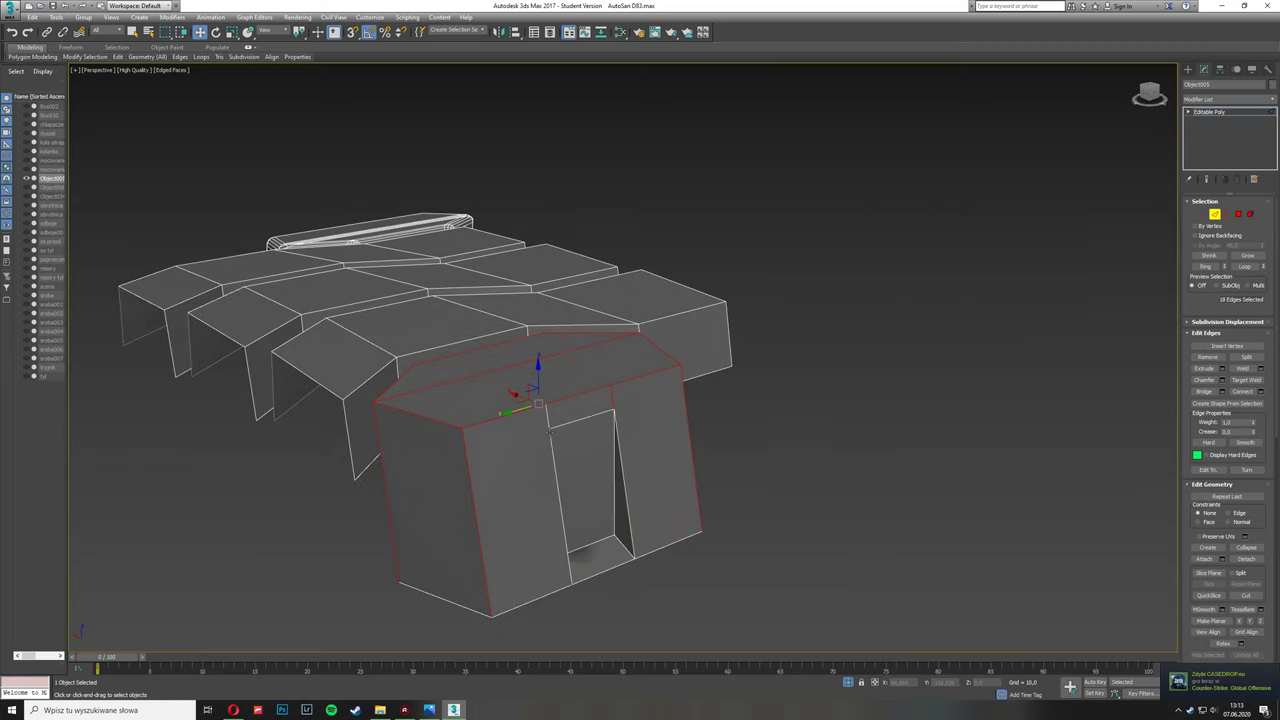
pyautogui.moveTo(548, 430)
pyautogui.keyDown('alt'); pyautogui.mouseDown(button='middle')
pyautogui.moveTo(506, 452)
pyautogui.moveTo(737, 571)
pyautogui.mouseUp(button='middle'); pyautogui.keyUp('alt')
pyautogui.scroll(-5, 737, 571)
# Step: Array the tread section into a long row and select all its vertices
pyautogui.scroll(-3, 737, 571)
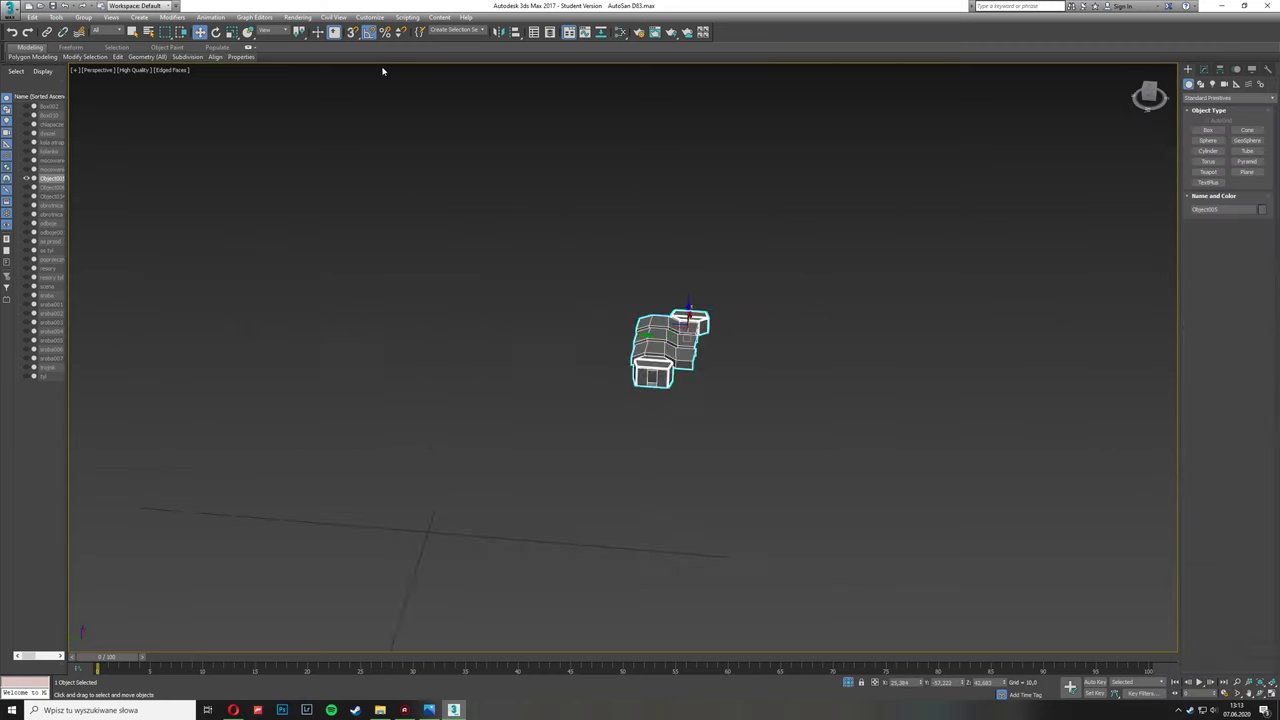
pyautogui.click(56, 17)
pyautogui.click(80, 137)
pyautogui.click(738, 423)
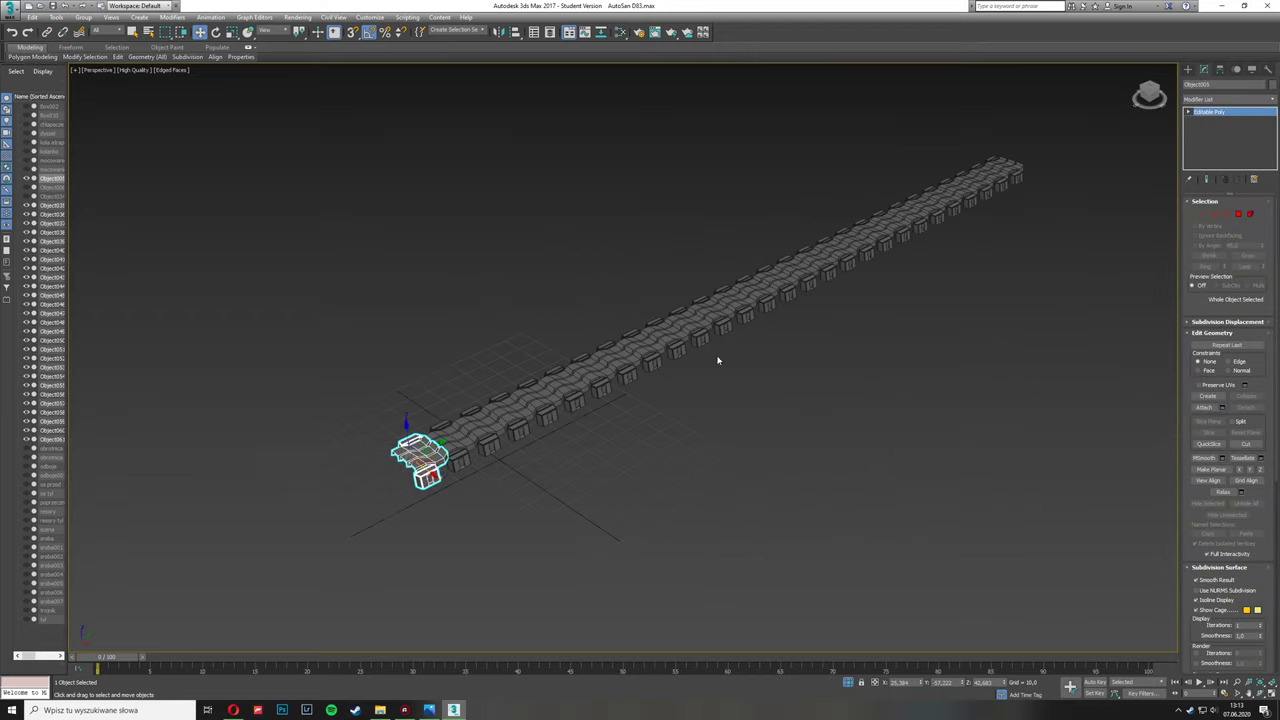
pyautogui.press('1')
pyautogui.hotkey('ctrl', 'a')
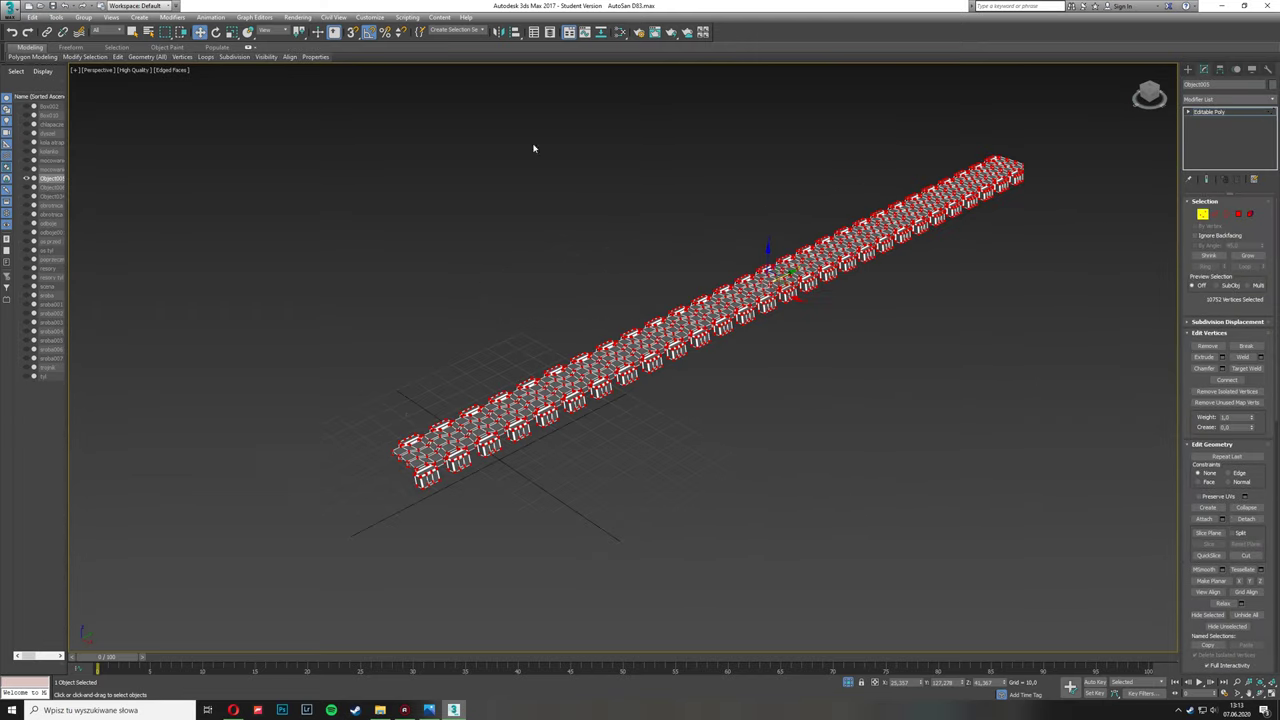
pyautogui.scroll(5, 430, 420)
pyautogui.scroll(3, 430, 420)
pyautogui.scroll(-10, 641, 422)
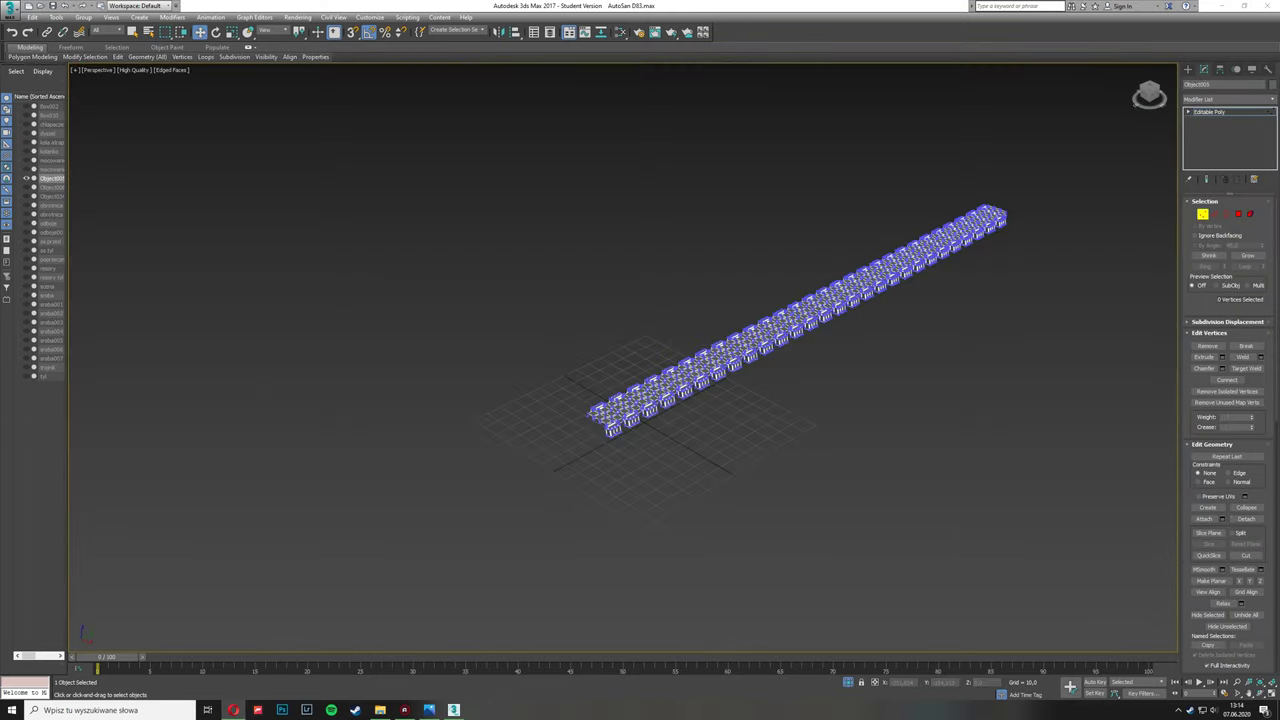
# Step: Add a Bend modifier on the Y axis to curl the row into a closed ring
pyautogui.click(1229, 99)
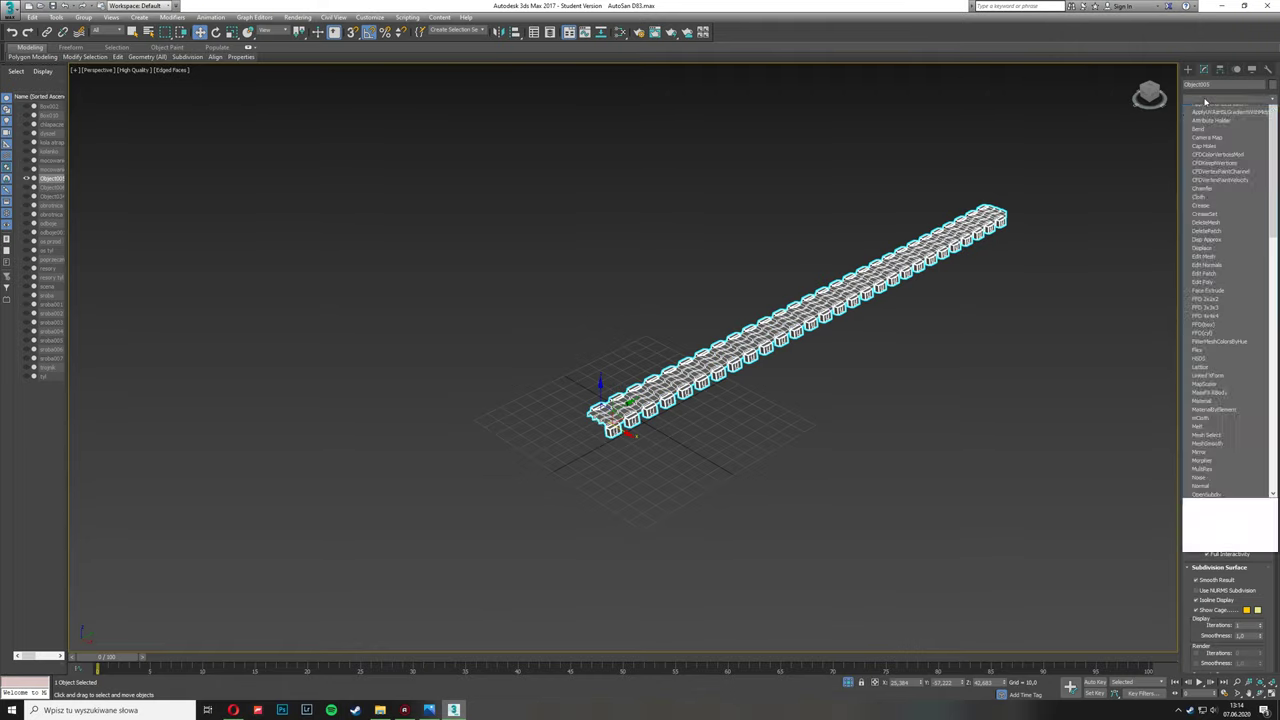
pyautogui.click(1210, 150)
pyautogui.scroll(3, 736, 422)
pyautogui.moveTo(1261, 222); pyautogui.dragTo(1261, 215)
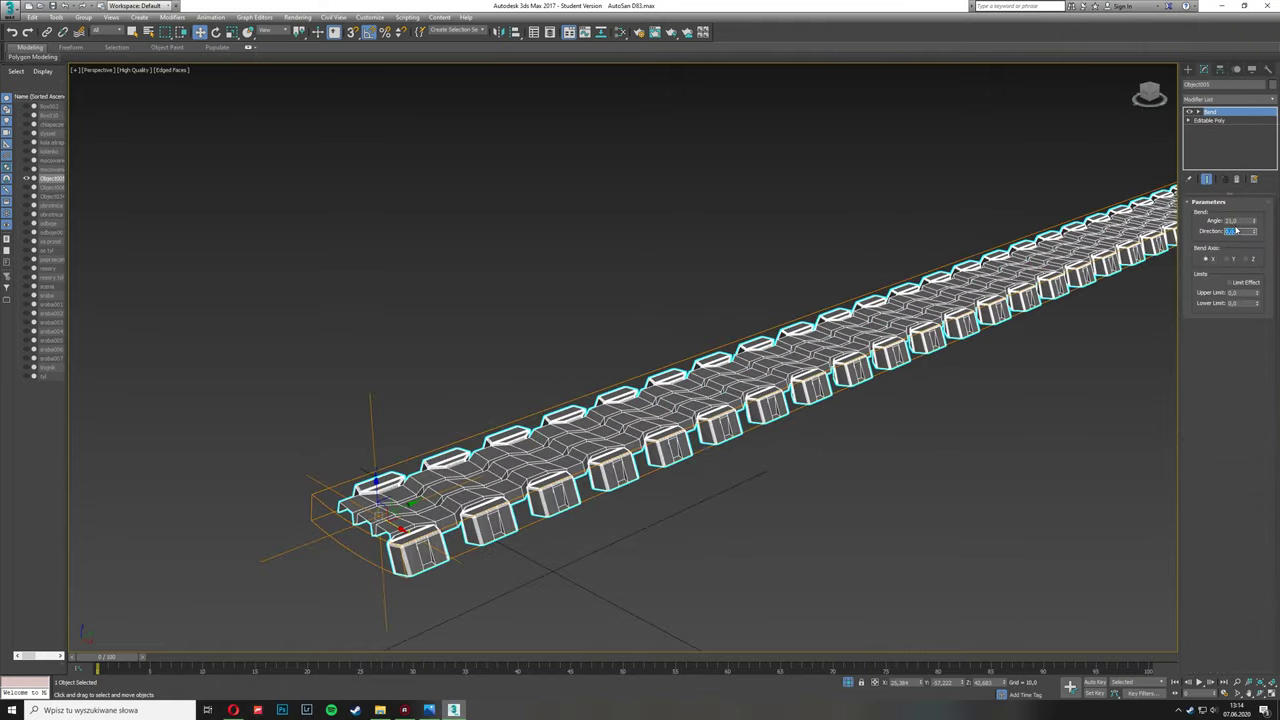
pyautogui.rightClick(1253, 220)
pyautogui.click(1229, 259)
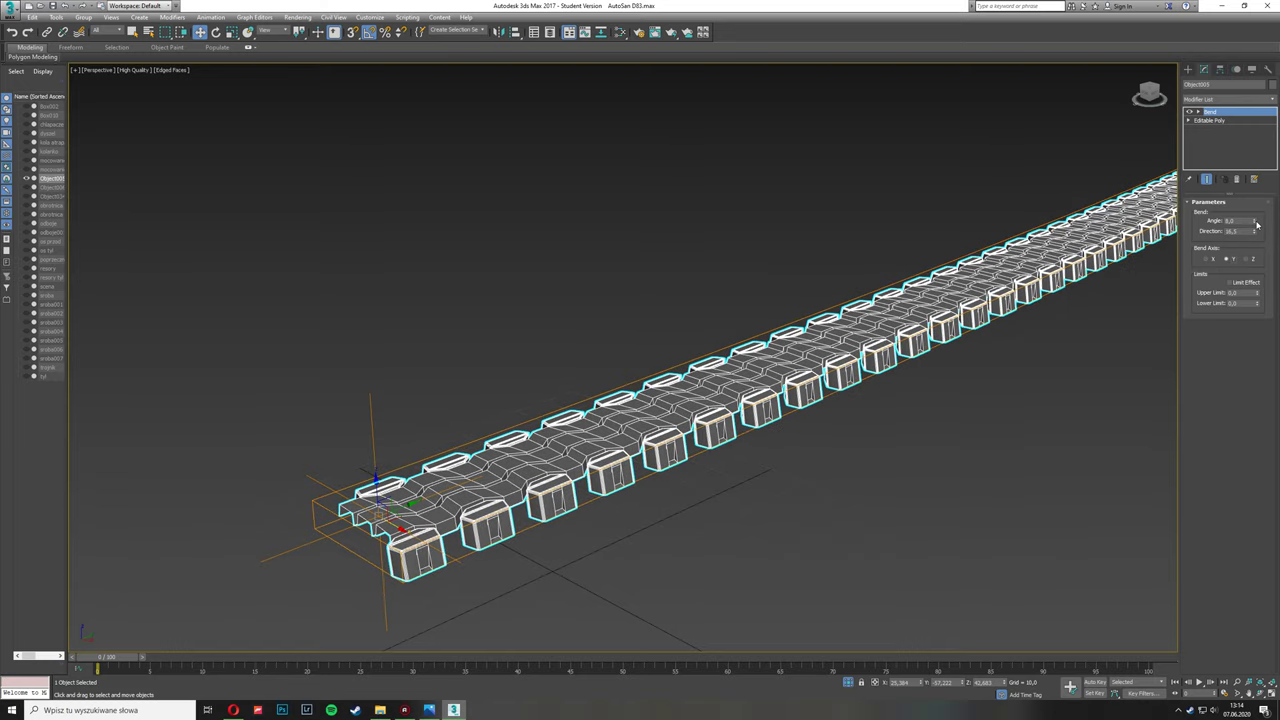
pyautogui.moveTo(1257, 224); pyautogui.dragTo(1257, 221)
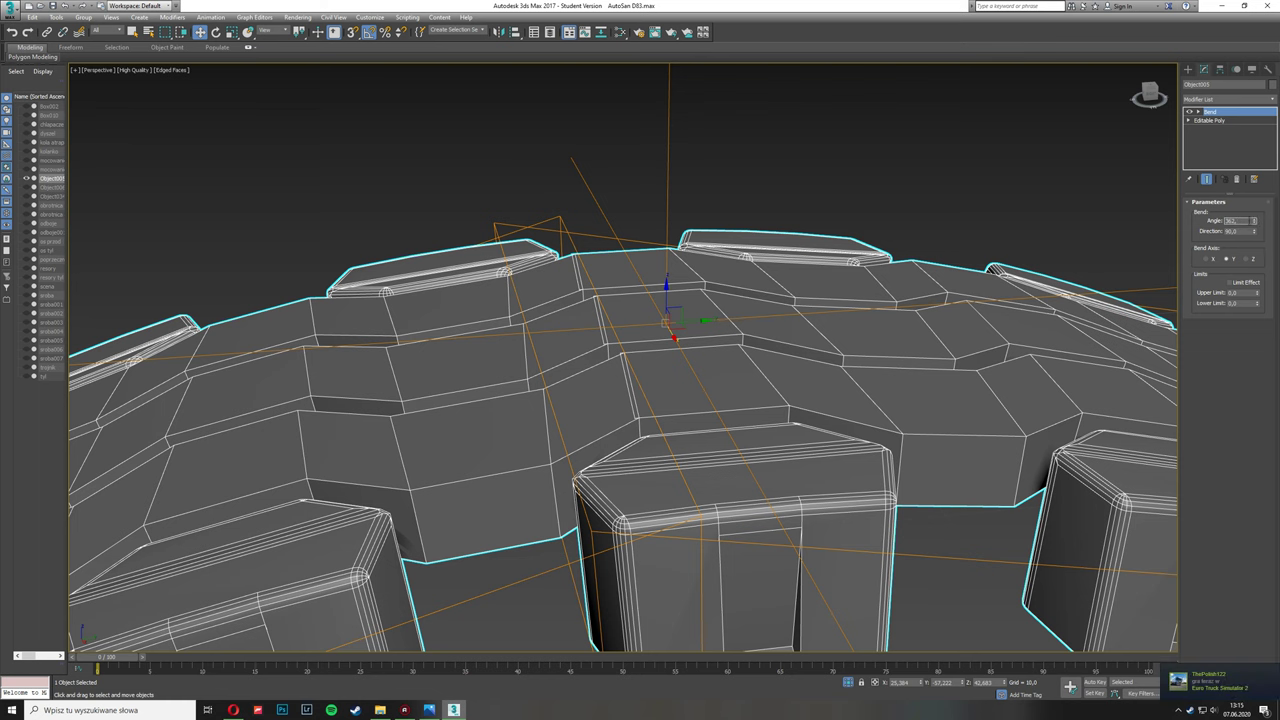
pyautogui.write('0')
pyautogui.press('Return')
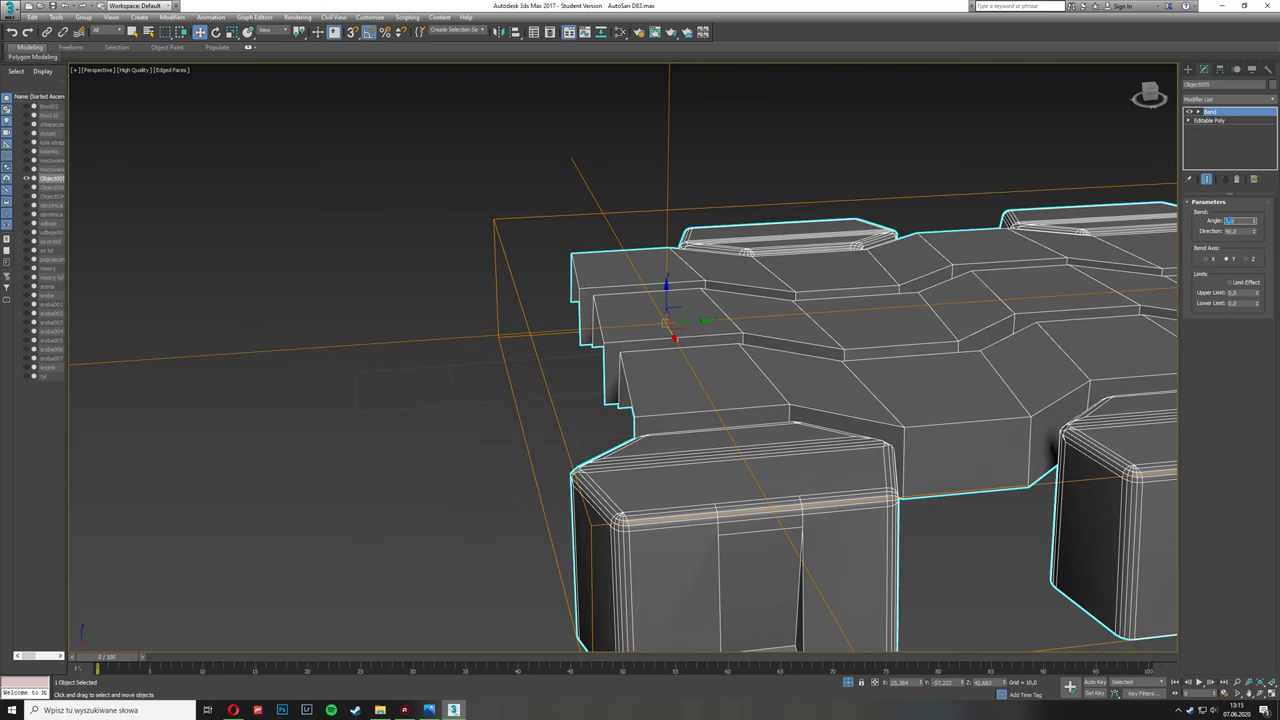
pyautogui.write('360')
pyautogui.press('Return')
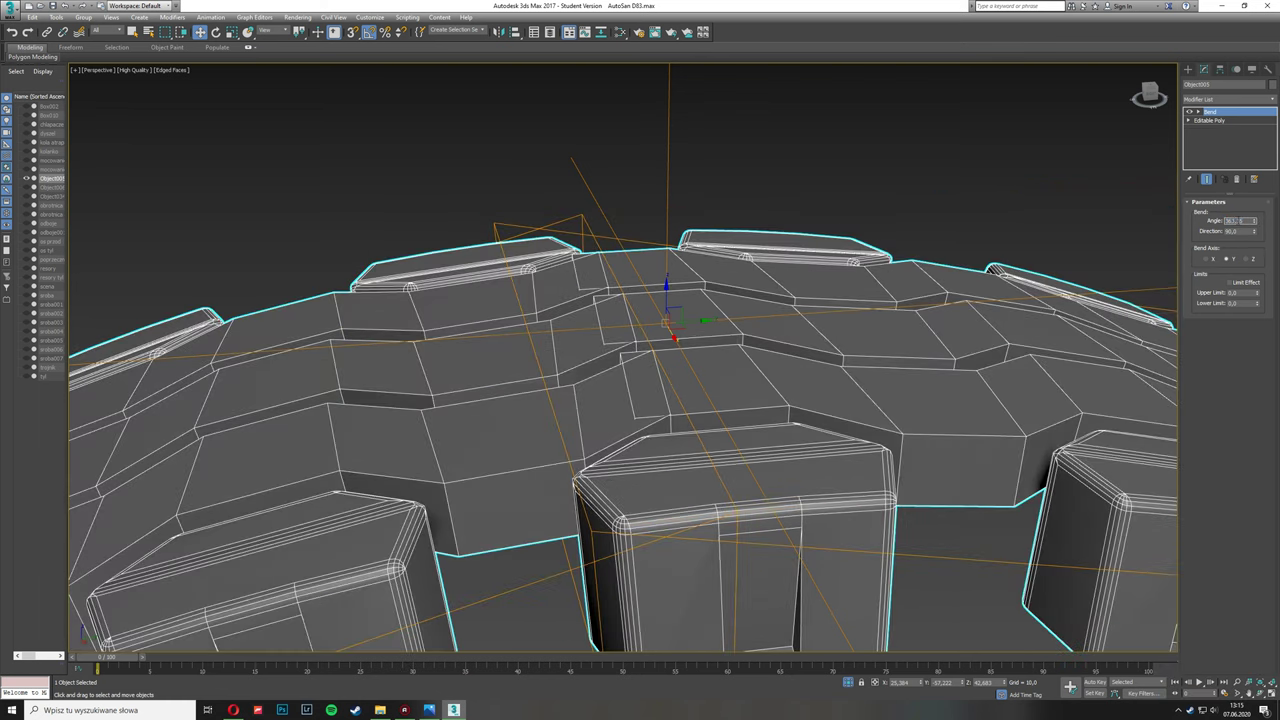
pyautogui.scroll(2, 667, 320)
pyautogui.scroll(4, 667, 320)
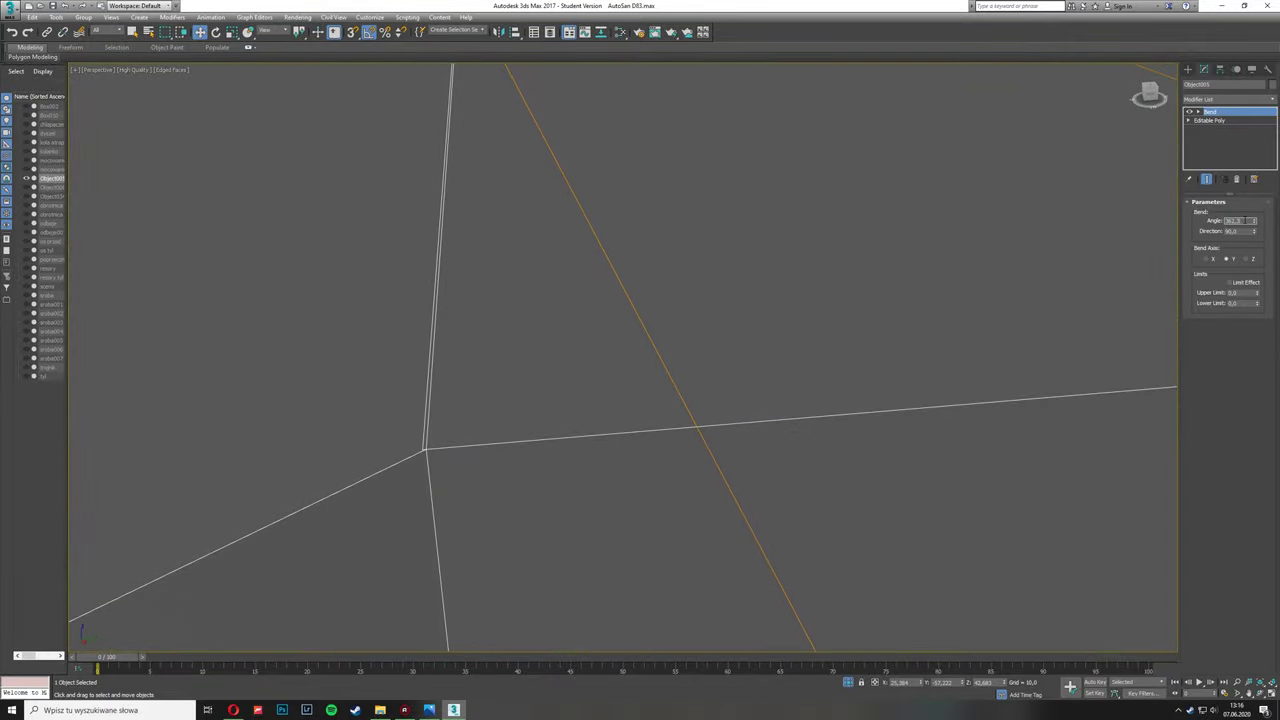
pyautogui.click(1236, 122)
pyautogui.scroll(-6, 428, 283)
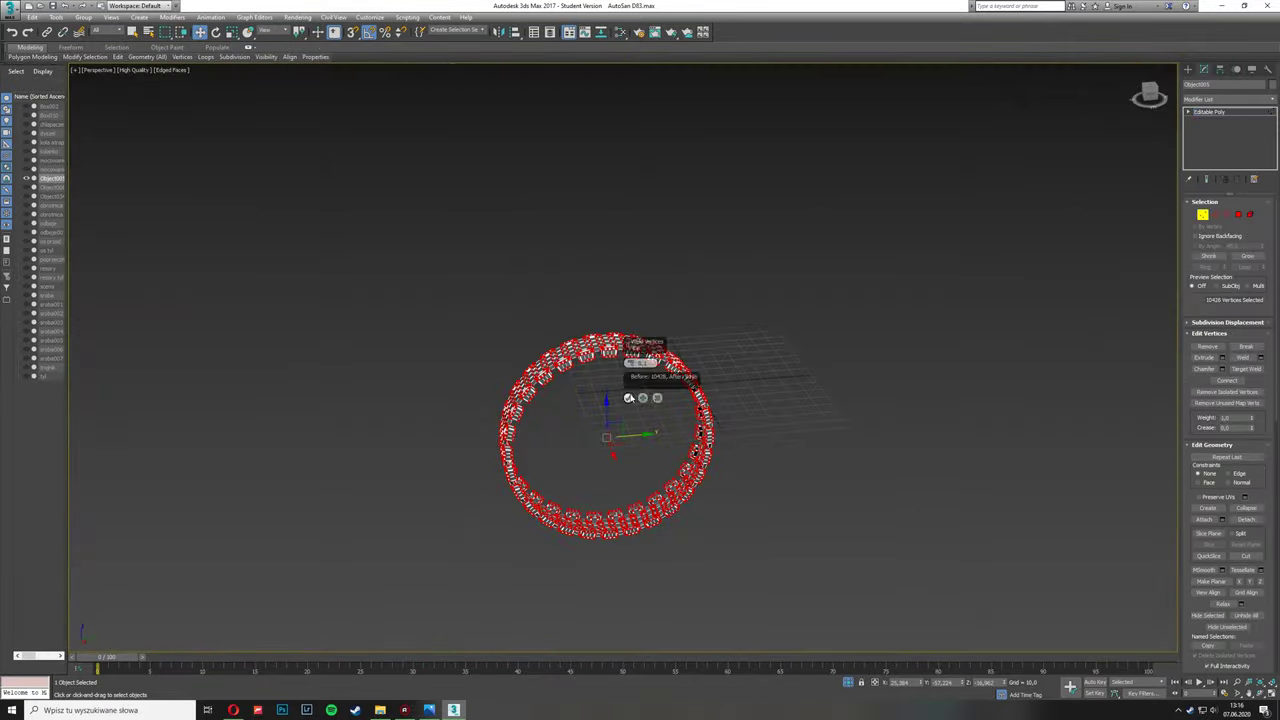
# Step: Isolate the ring and delete its Bend modifier so the strip lies flat
pyautogui.click(845, 684)
pyautogui.moveTo(600, 400)
pyautogui.keyDown('alt'); pyautogui.mouseDown(button='middle')
pyautogui.moveTo(243, 317)
pyautogui.moveTo(323, 286)
pyautogui.moveTo(665, 297)
pyautogui.mouseUp(button='middle'); pyautogui.keyUp('alt')
pyautogui.hotkey('alt', 'q')
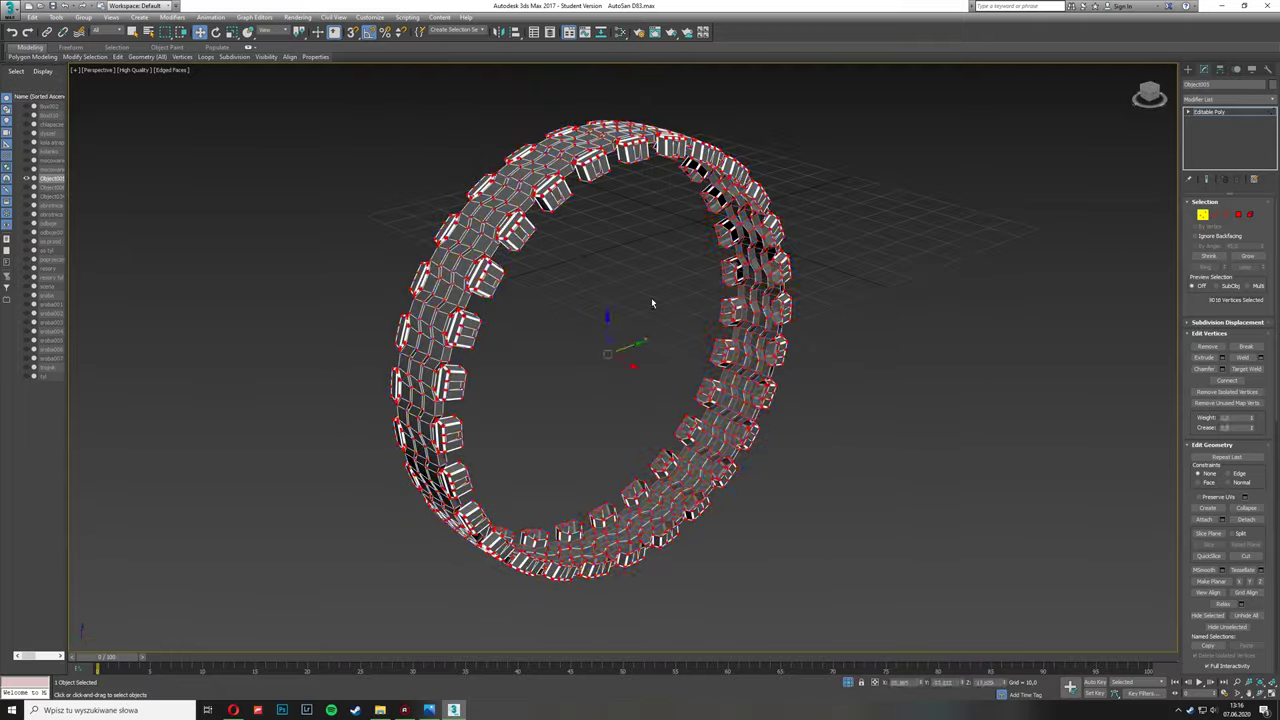
pyautogui.rightClick(1224, 120)
pyautogui.click(1222, 125)
# Step: Select a lug element and the polygons at the strip's right end
pyautogui.scroll(4, 728, 318)
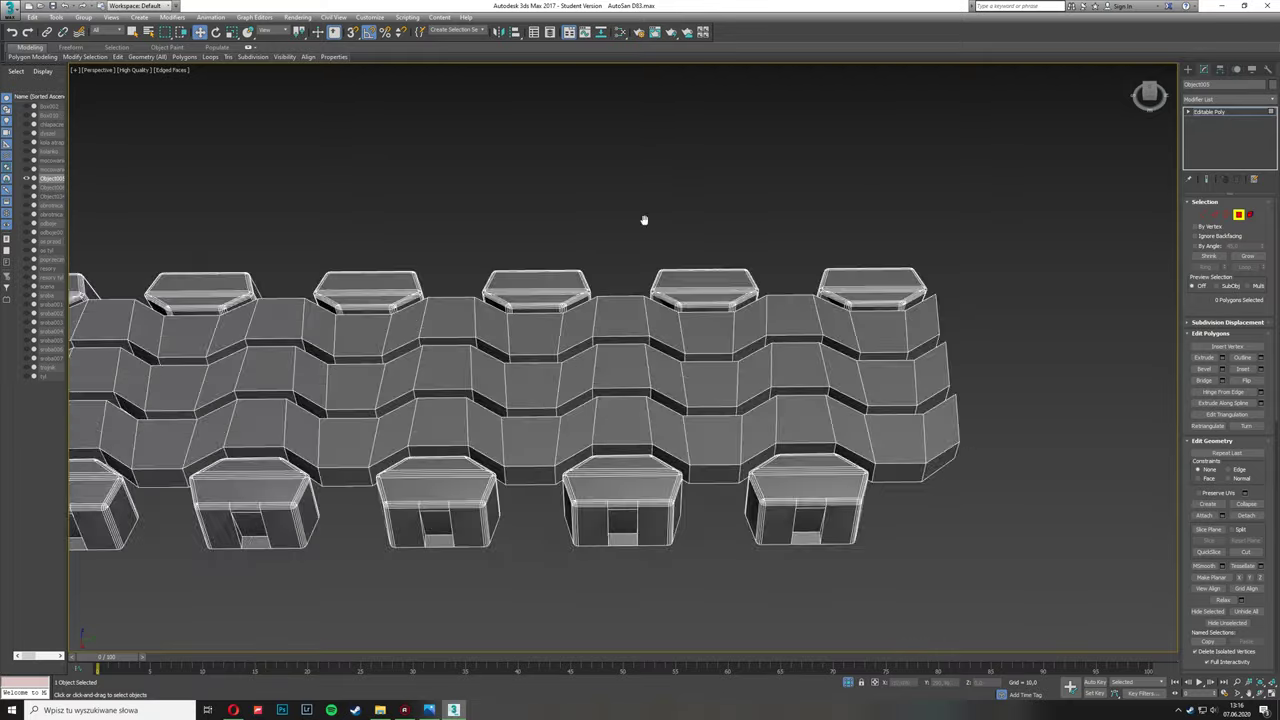
pyautogui.scroll(5, 617, 431)
pyautogui.click(655, 500)
pyautogui.scroll(-3, 1076, 348)
pyautogui.moveTo(1076, 348); pyautogui.dragTo(846, 323)
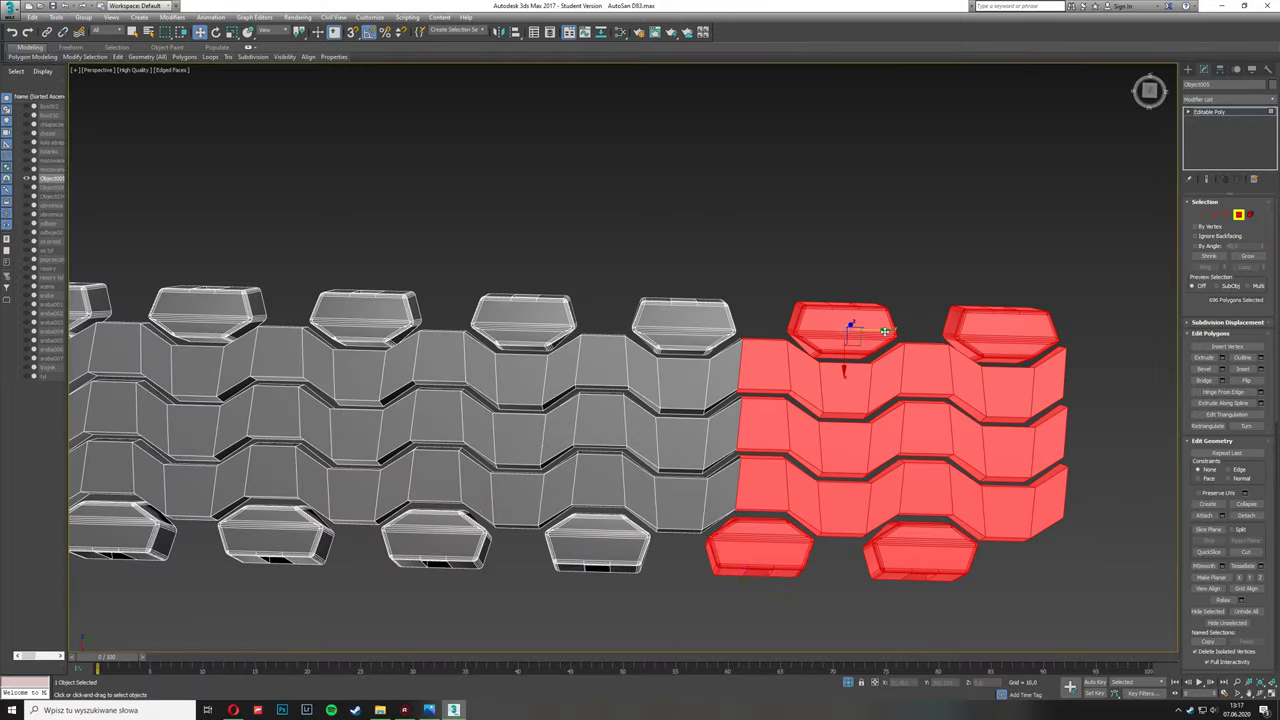
pyautogui.scroll(-3, 846, 323)
# Step: Add a new Bend modifier on the Y axis with a 360° angle
pyautogui.click(1209, 111)
pyautogui.keyDown('alt'); pyautogui.moveTo(700, 400); pyautogui.dragTo(760, 380, button='middle'); pyautogui.keyUp('alt')
pyautogui.click(1230, 99)
pyautogui.scroll(5, 1240, 350)
pyautogui.click(1214, 332)
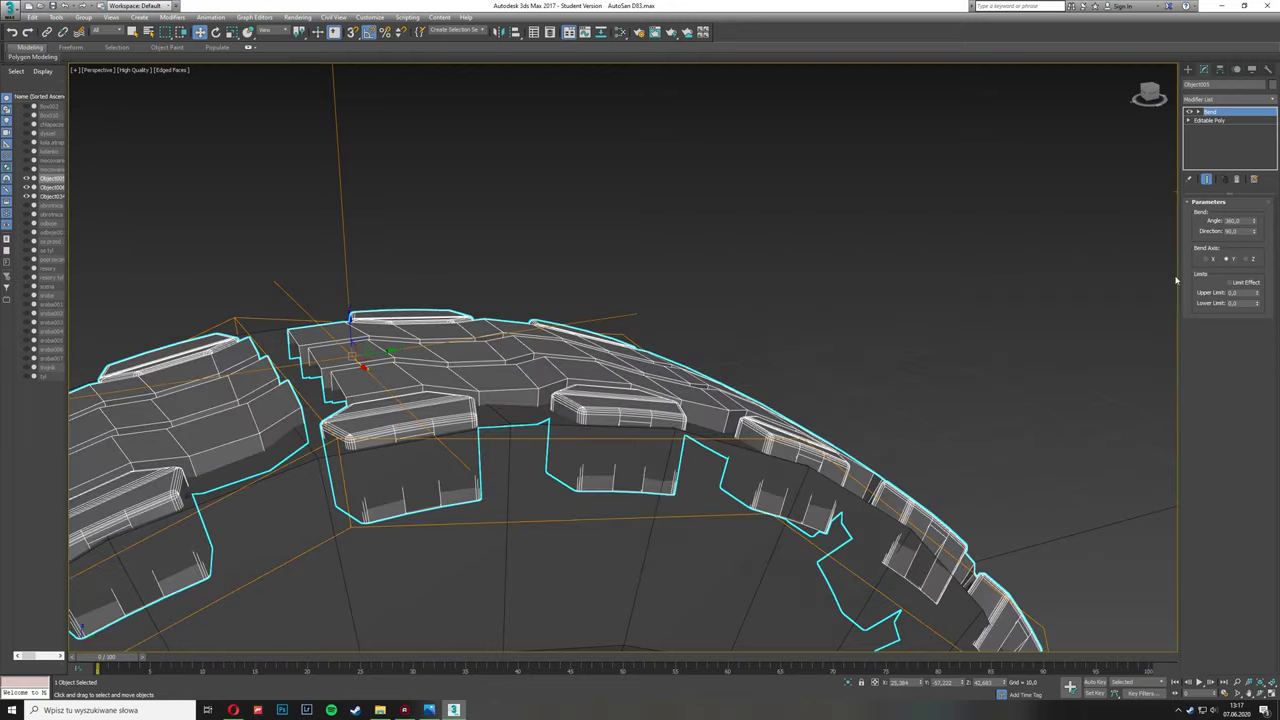
pyautogui.click(1226, 259)
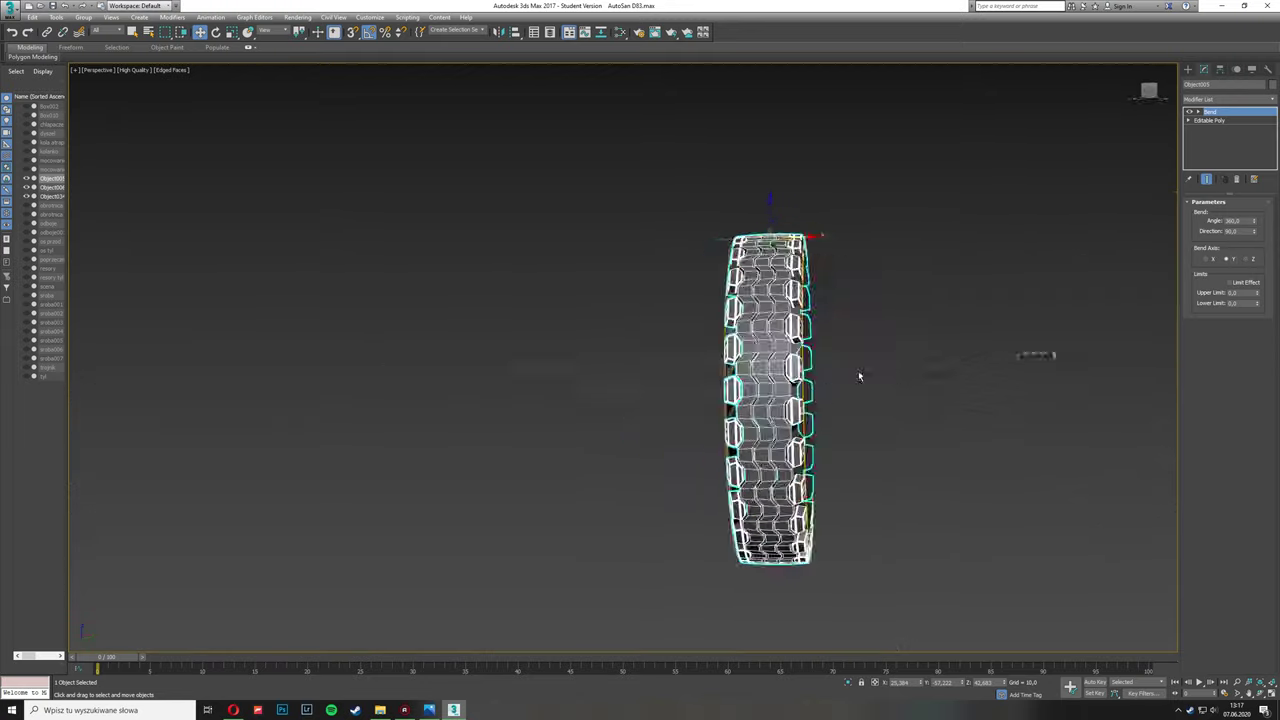
pyautogui.moveTo(858, 370)
pyautogui.keyDown('alt'); pyautogui.mouseDown(button='middle')
pyautogui.moveTo(957, 381)
pyautogui.moveTo(777, 386)
pyautogui.mouseUp(button='middle'); pyautogui.keyUp('alt')
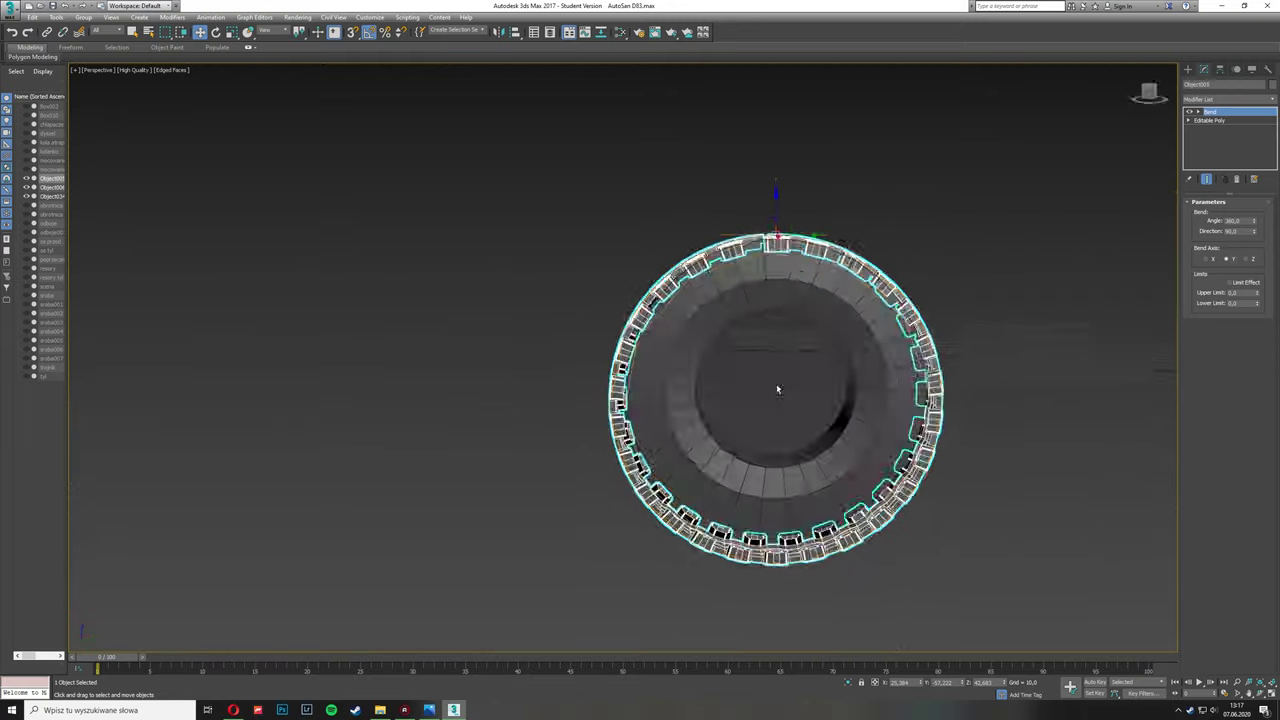
# Step: Frame the strip and collapse the Bend into the editable poly
pyautogui.click(1189, 111)
pyautogui.press('z')
pyautogui.rightClick(1210, 111)
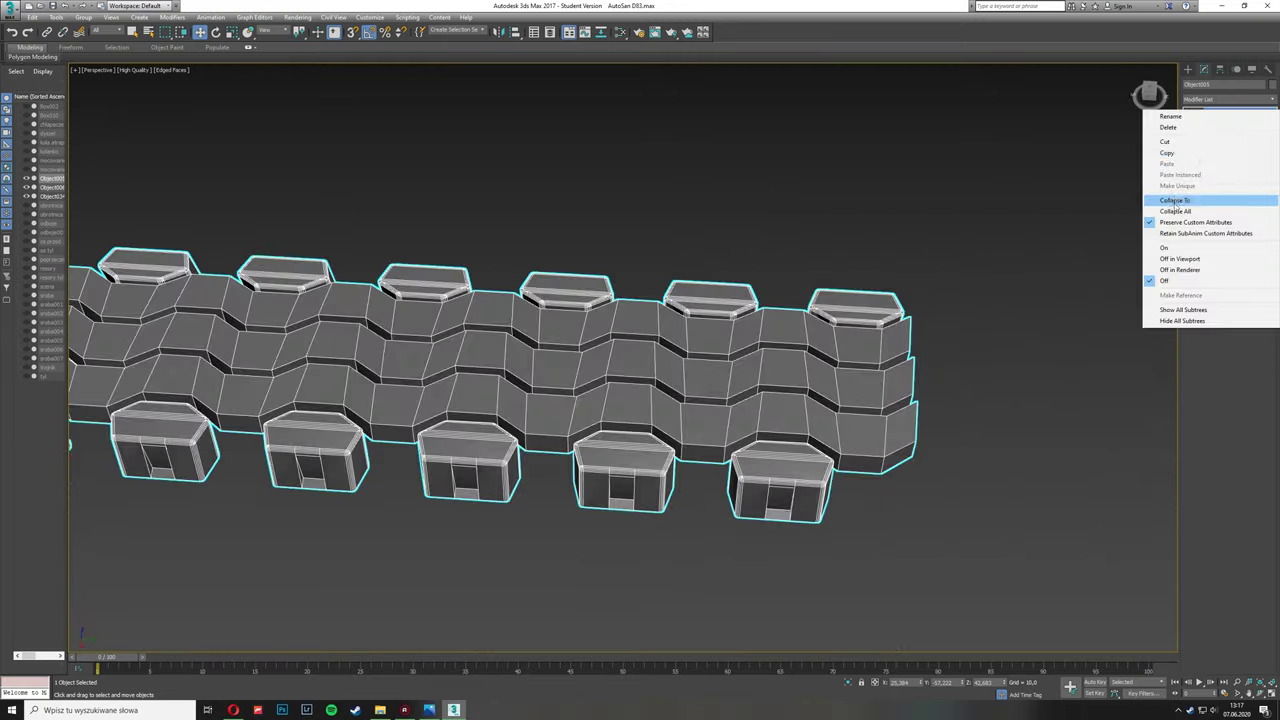
pyautogui.click(1160, 395)
pyautogui.moveTo(1050, 214); pyautogui.dragTo(1006, 337)
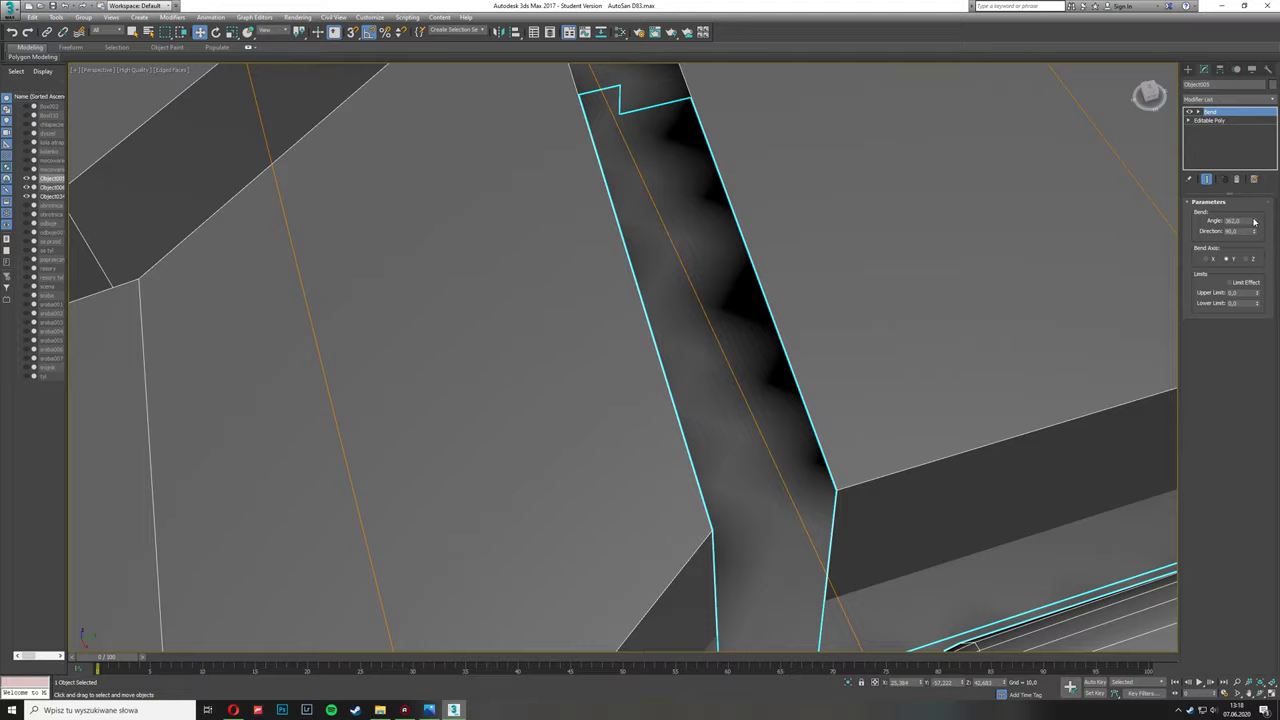
# Step: Adjust the strip's bend angle and orbit to inspect the tread ring
pyautogui.moveTo(1254, 221); pyautogui.dragTo(1254, 214)
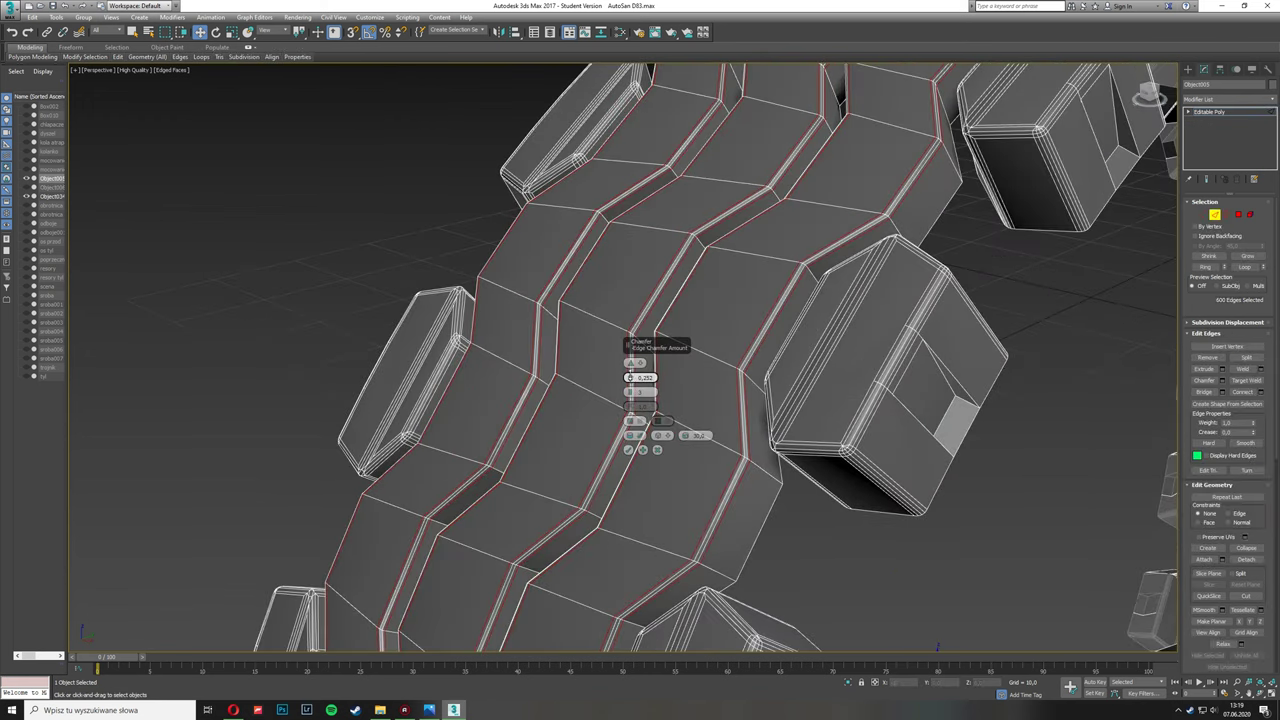
pyautogui.scroll(-3, 522, 428)
pyautogui.keyDown('alt'); pyautogui.moveTo(600, 420); pyautogui.dragTo(522, 428, button='middle'); pyautogui.keyUp('alt')
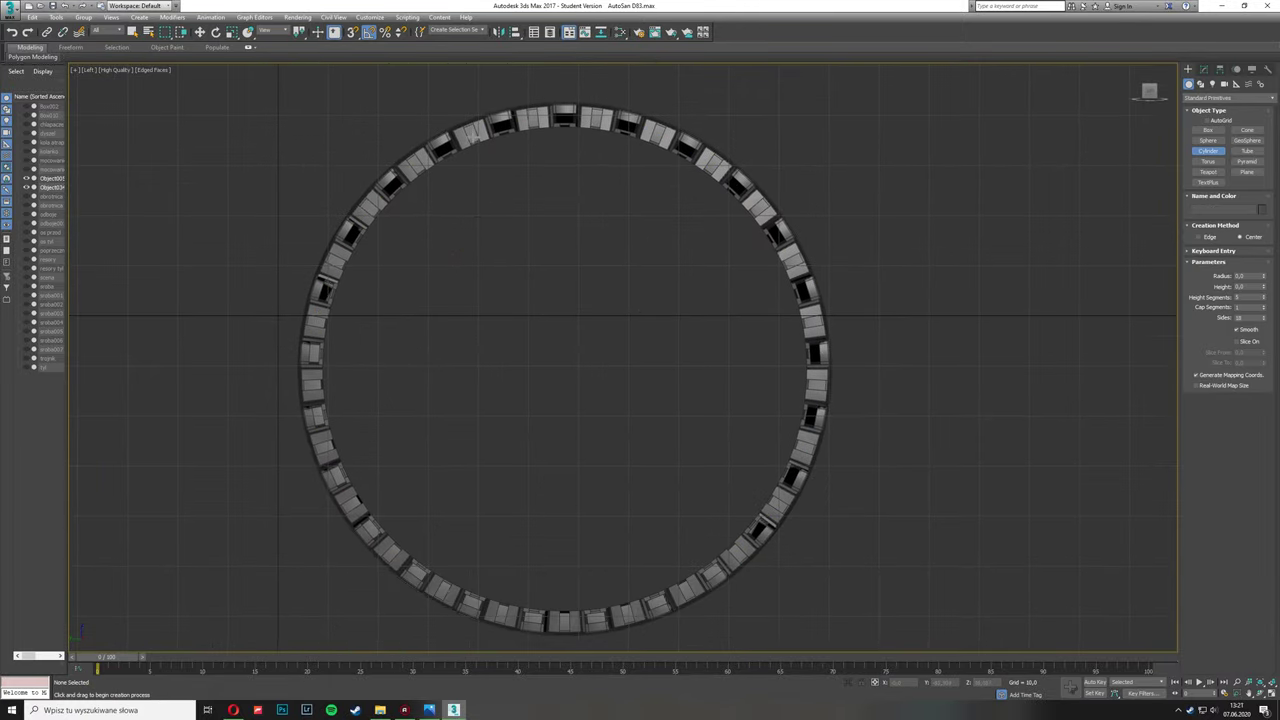
# Step: Draw a cylinder in the Left view matching the tread ring's radius
pyautogui.moveTo(565, 360); pyautogui.dragTo(676, 568)
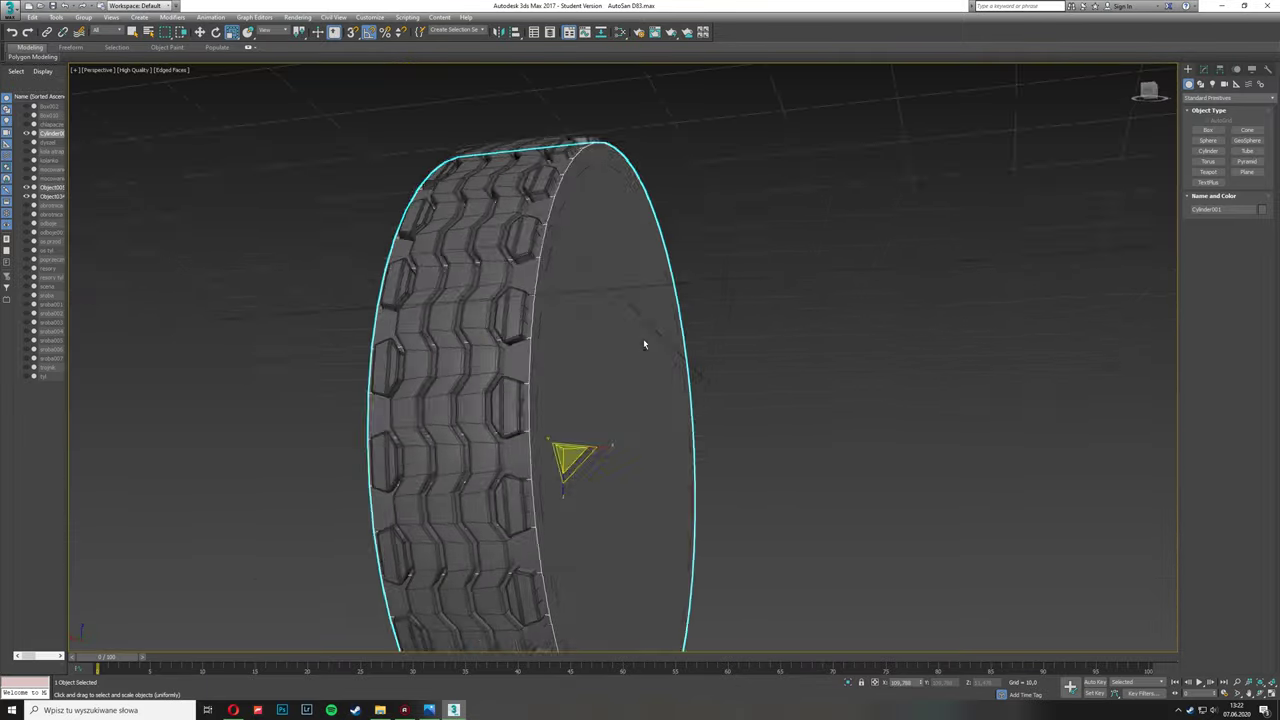
pyautogui.keyDown('alt'); pyautogui.moveTo(646, 346); pyautogui.dragTo(638, 385, button='middle'); pyautogui.keyUp('alt')
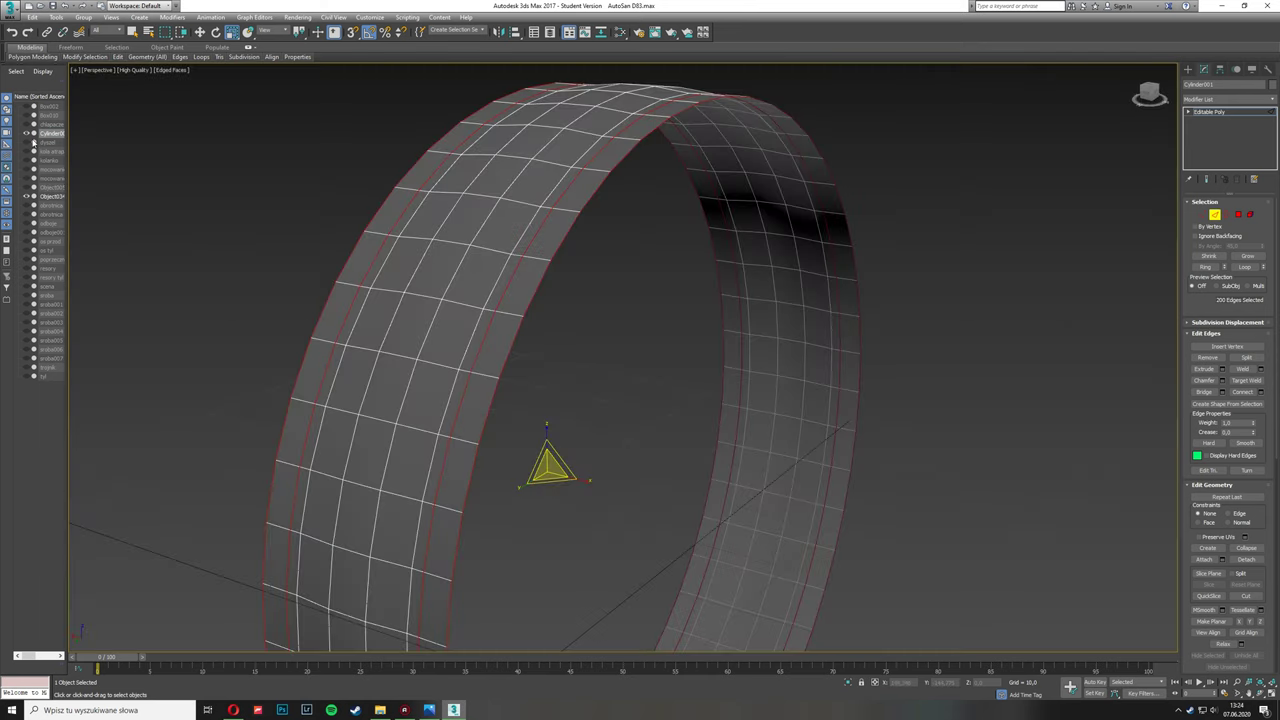
# Step: Maximize the side view and orbit around the tyre to inspect the tread band
pyautogui.hotkey('alt', 'w')
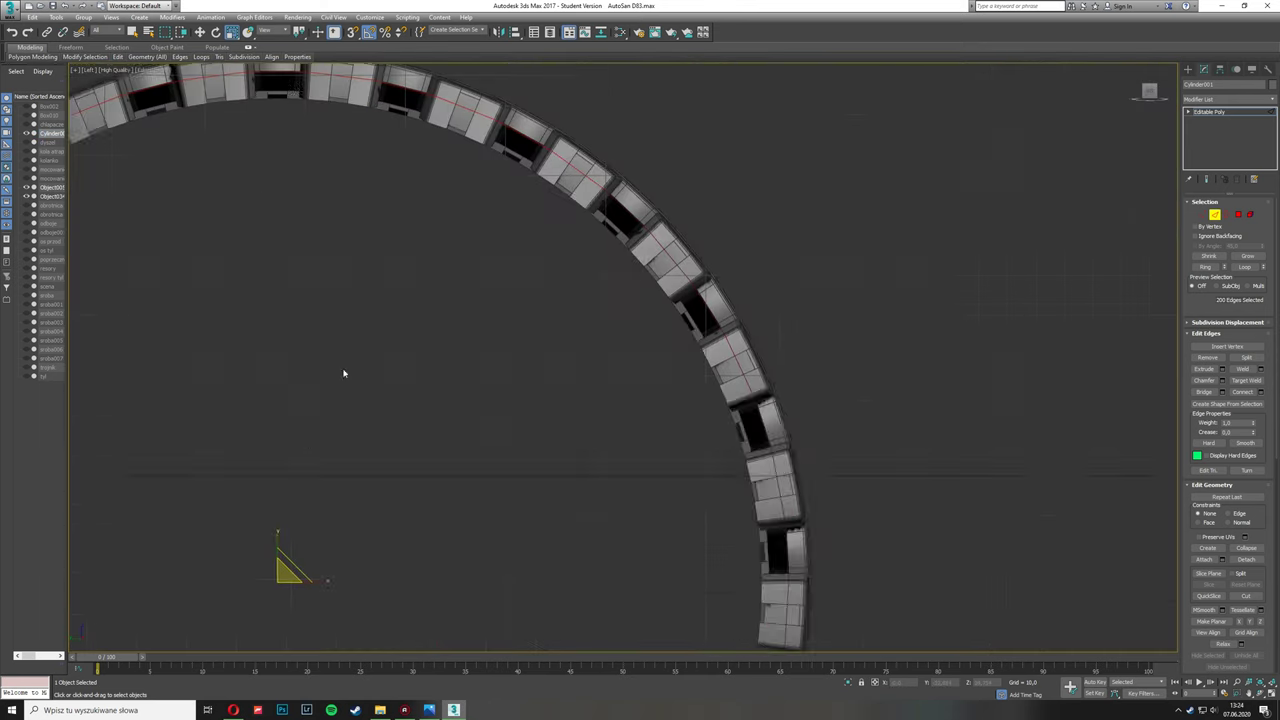
pyautogui.scroll(3, 537, 480)
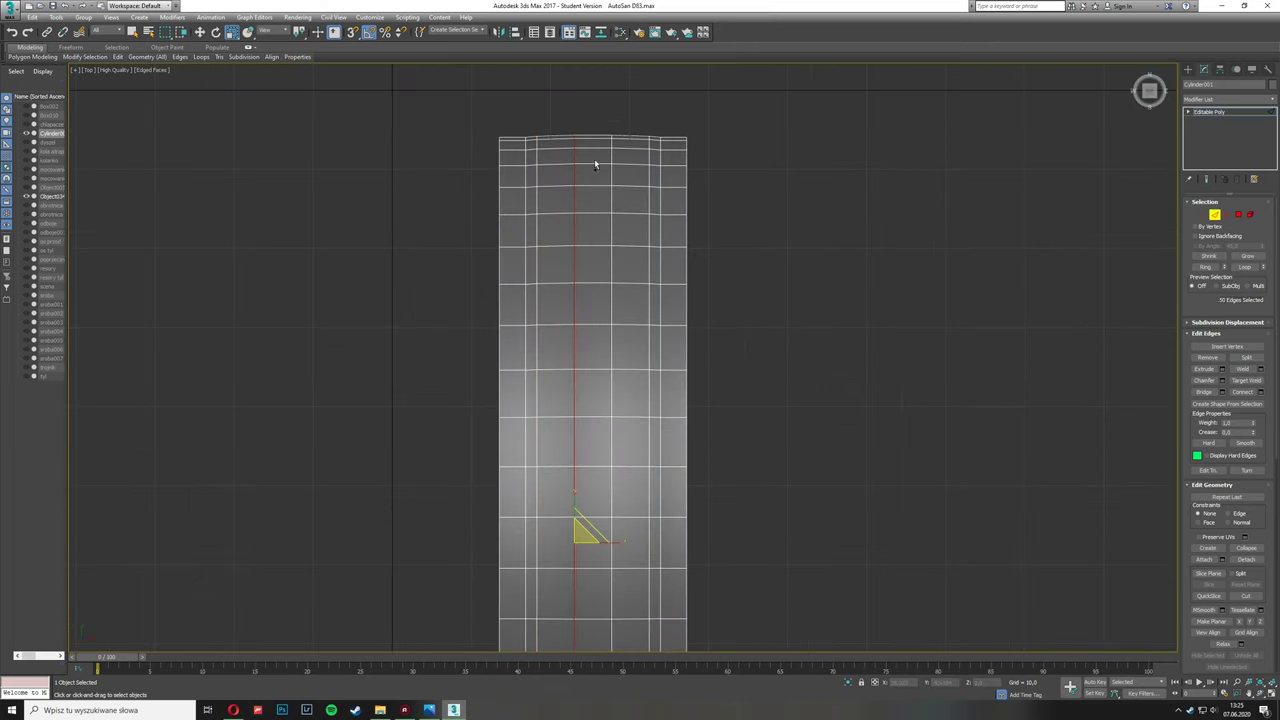
pyautogui.moveTo(594, 165); pyautogui.dragTo(691, 84)
pyautogui.hotkey('alt', 'w')
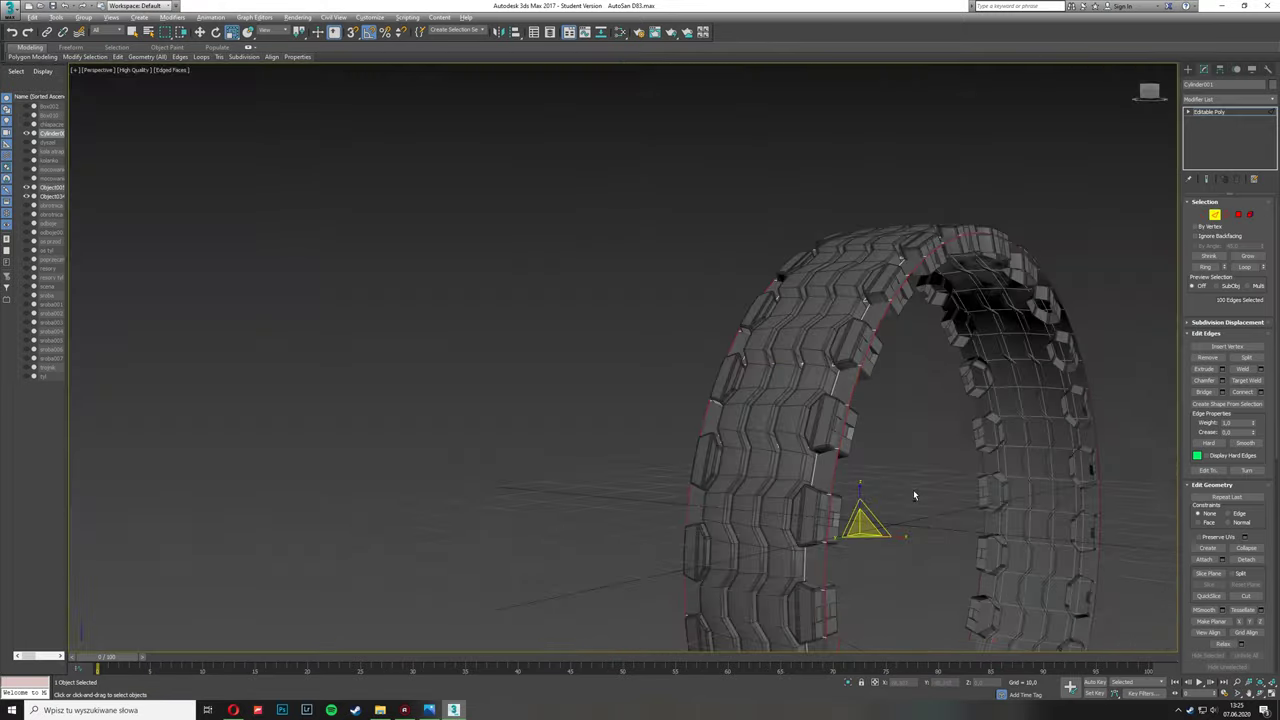
pyautogui.scroll(3, 913, 489)
pyautogui.keyDown('alt'); pyautogui.moveTo(640, 480); pyautogui.dragTo(660, 517, button='middle'); pyautogui.keyUp('alt')
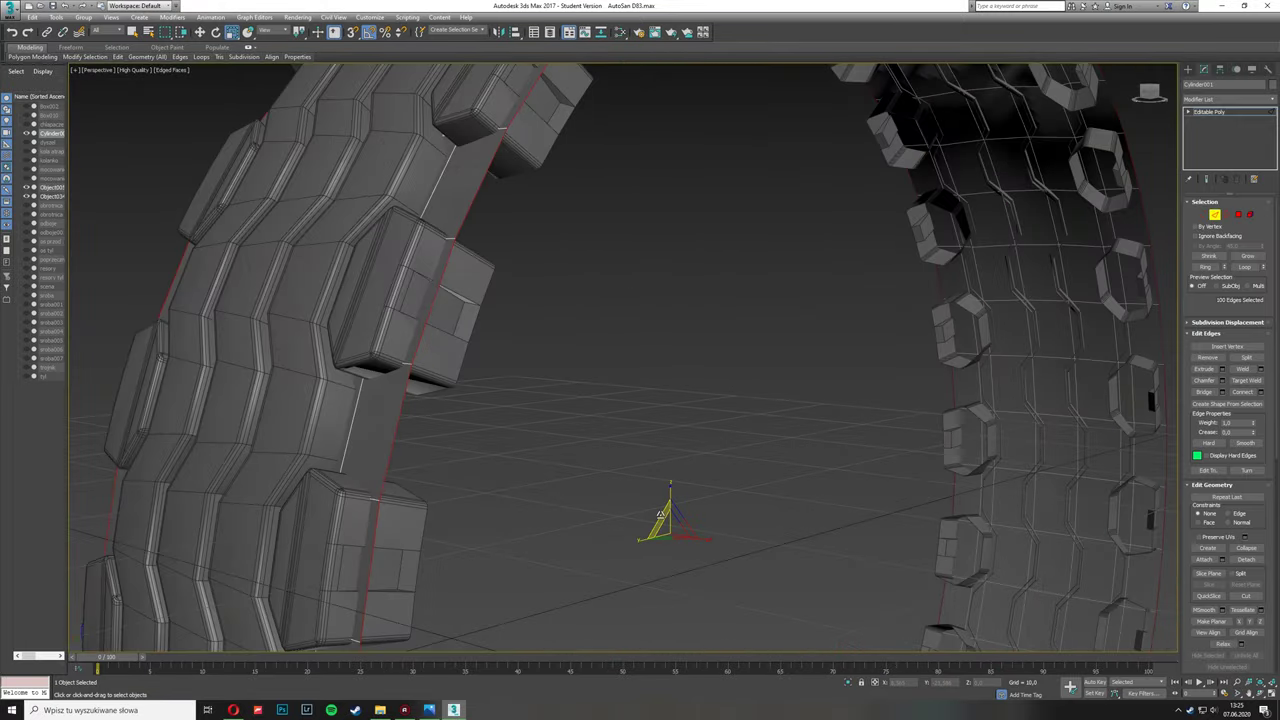
pyautogui.keyDown('alt'); pyautogui.moveTo(507, 493); pyautogui.dragTo(513, 510, button='middle'); pyautogui.keyUp('alt')
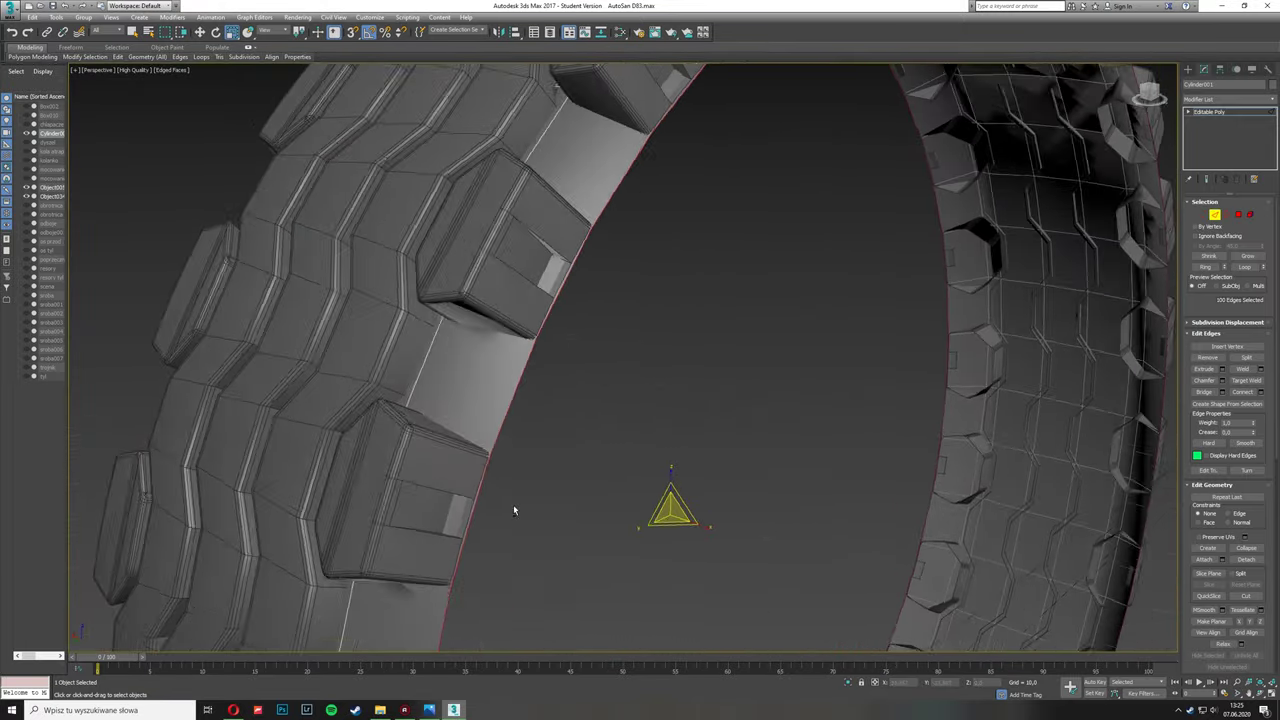
pyautogui.scroll(4, 513, 510)
pyautogui.press('z')
pyautogui.hotkey('alt', 'w')
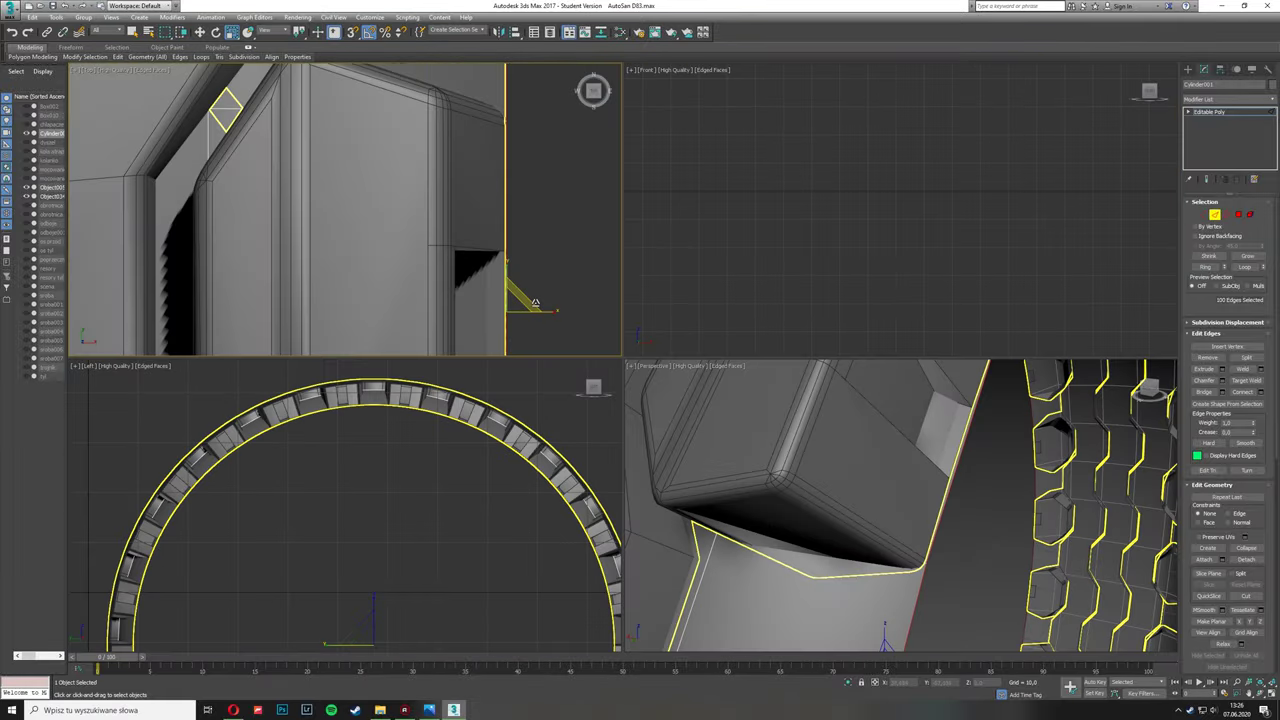
pyautogui.press('4')
# Step: Undo back to the state where Cylinder001 is enlarged to fill the tread ring
pyautogui.hotkey('ctrl', 'z')
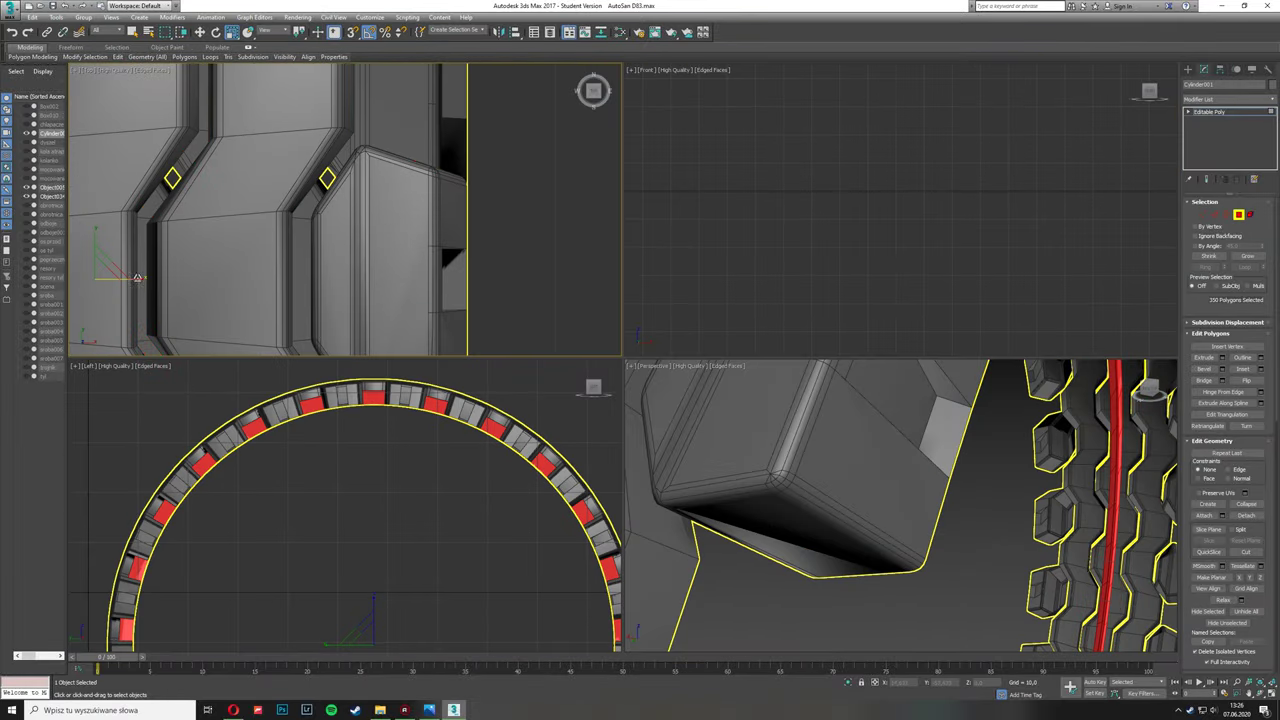
pyautogui.hotkey('ctrl', 'z')
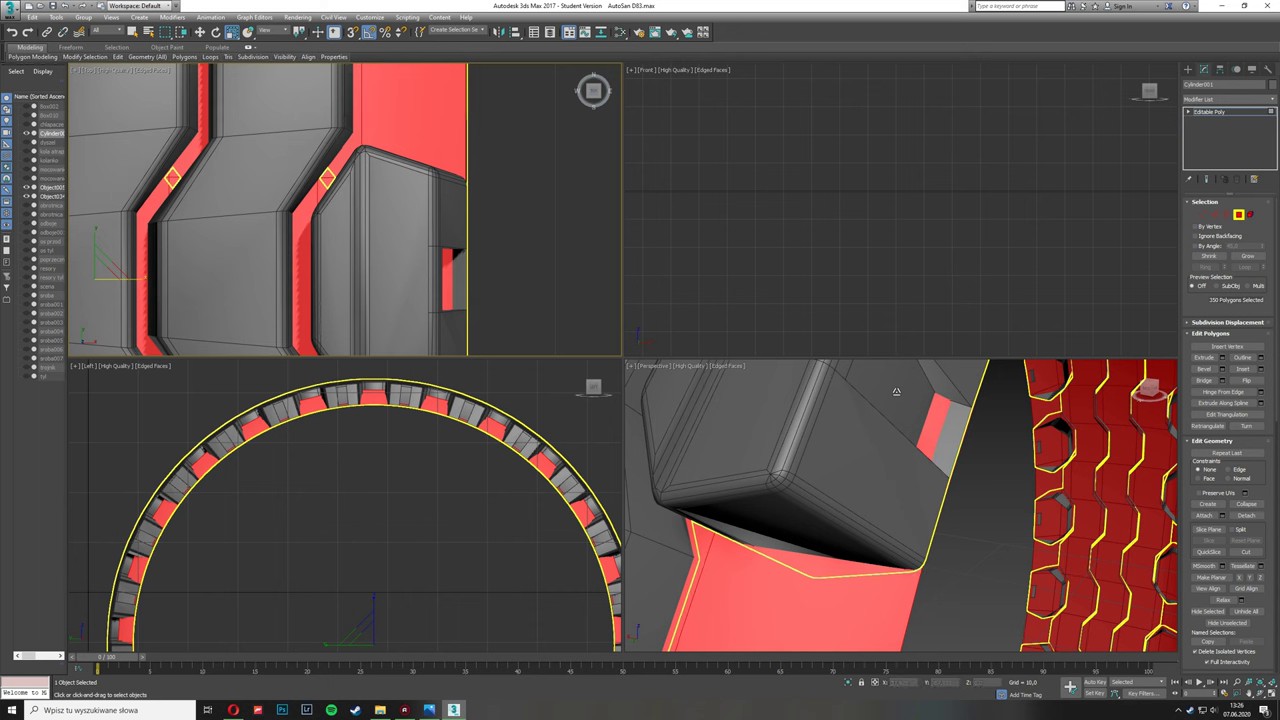
pyautogui.hotkey('ctrl', 'z')
pyautogui.hotkey('ctrl', 'z')
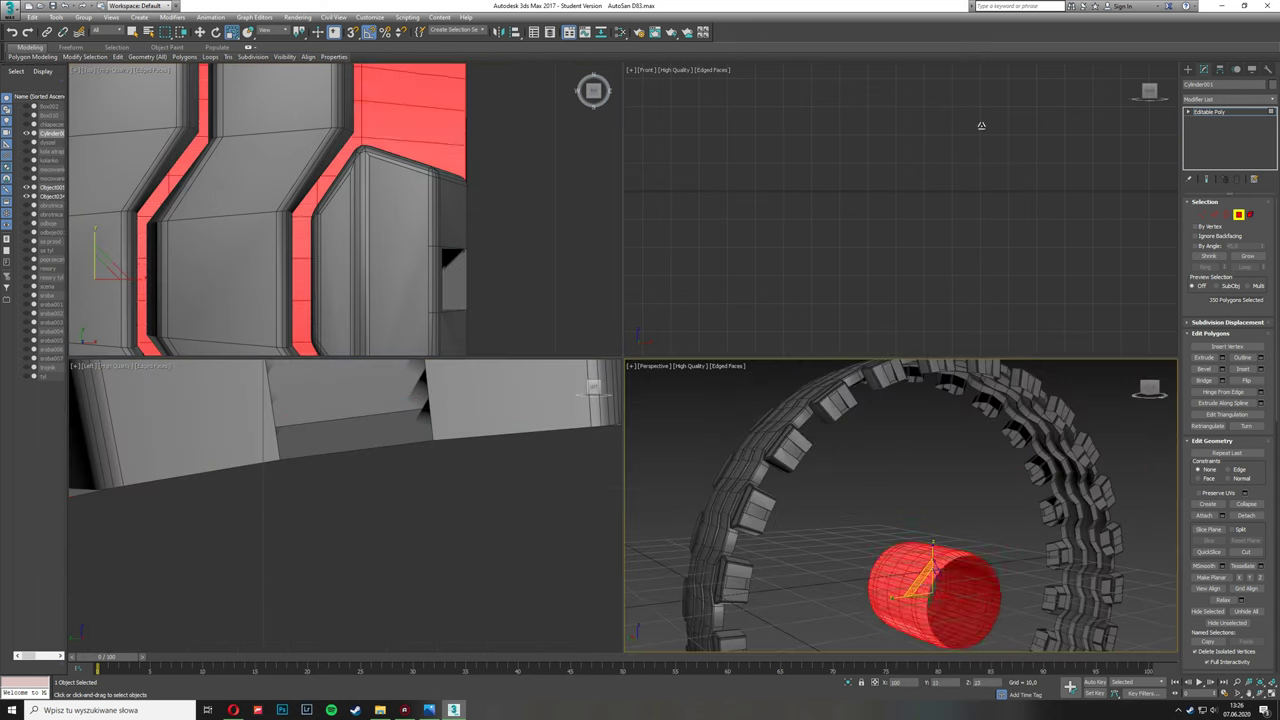
pyautogui.hotkey('ctrl', 'z')
pyautogui.hotkey('ctrl', 'z')
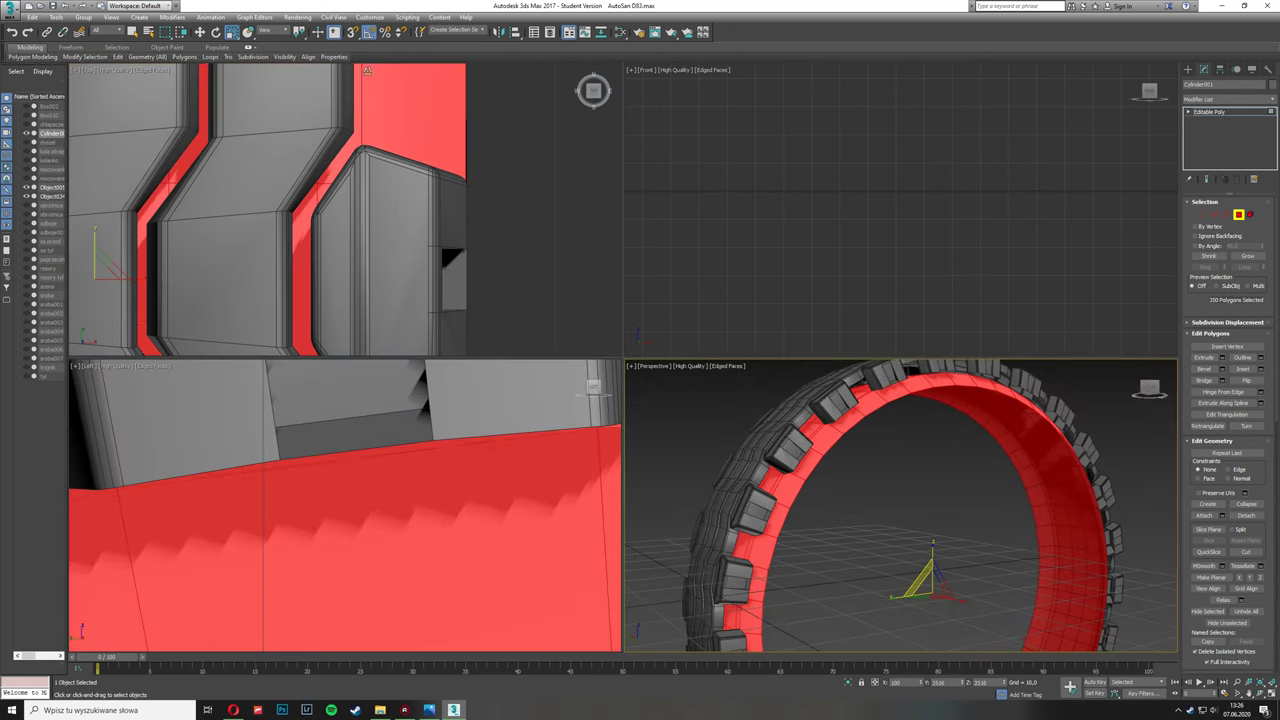
pyautogui.hotkey('ctrl', 'z')
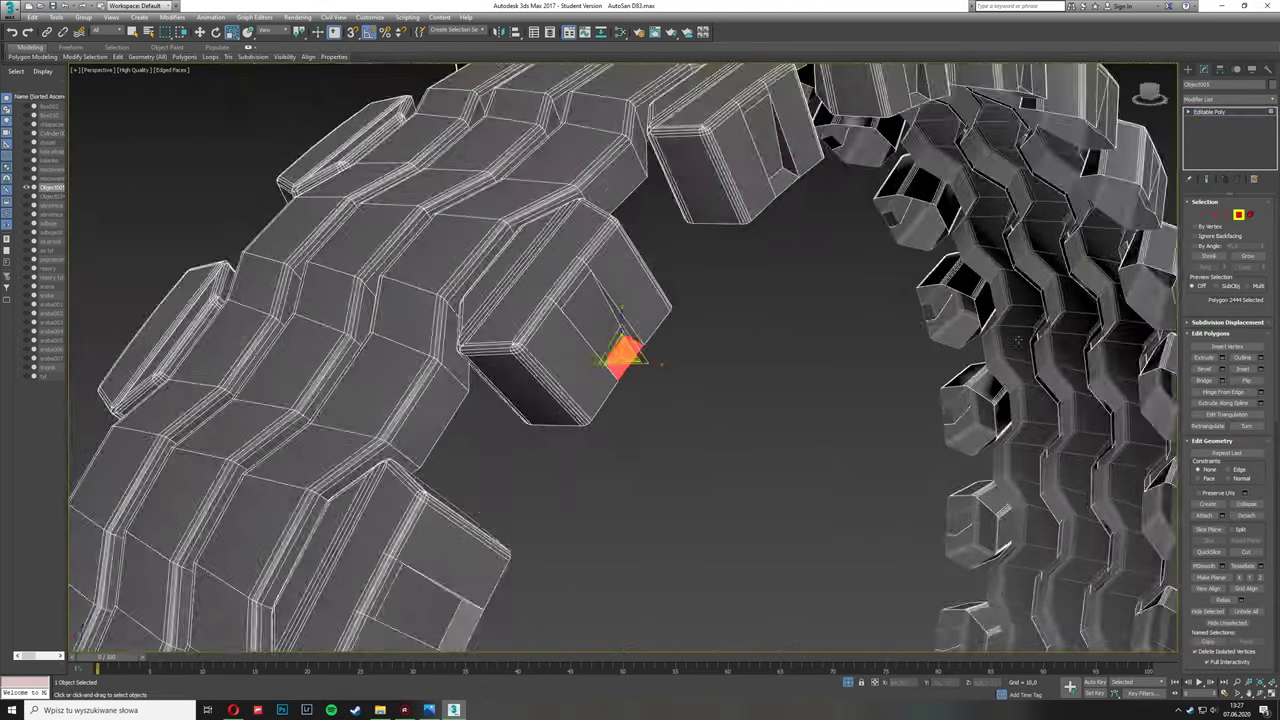
# Step: Orbit through the tire ring and select Cylinder001's open border edges to build sidewall Cylinder002
pyautogui.moveTo(620, 355)
pyautogui.keyDown('alt'); pyautogui.mouseDown(button='middle')
pyautogui.moveTo(628, 483)
pyautogui.moveTo(667, 470)
pyautogui.moveTo(451, 300)
pyautogui.moveTo(463, 277)
pyautogui.moveTo(328, 197)
pyautogui.moveTo(474, 268)
pyautogui.moveTo(461, 266)
pyautogui.moveTo(643, 272)
pyautogui.mouseUp(button='middle'); pyautogui.keyUp('alt')
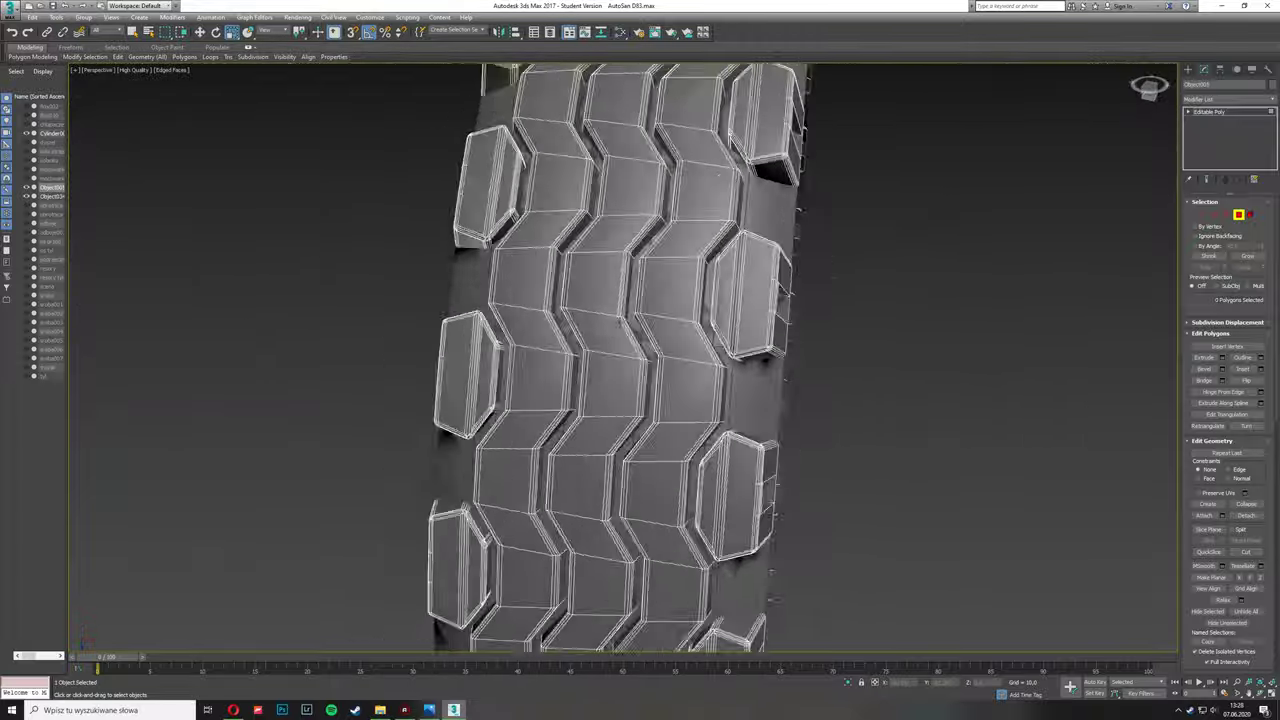
pyautogui.keyDown('alt'); pyautogui.moveTo(643, 272); pyautogui.dragTo(646, 309, button='middle'); pyautogui.keyUp('alt')
pyautogui.scroll(2, 646, 309)
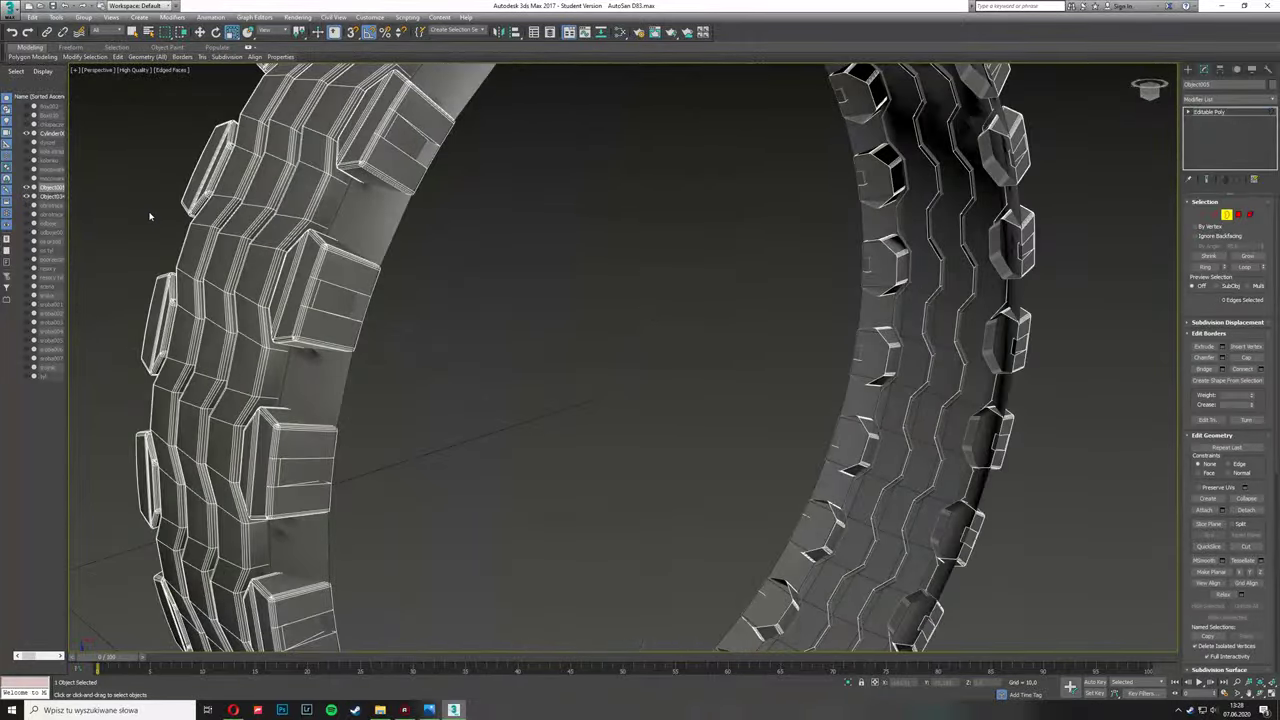
pyautogui.scroll(-3, 150, 215)
pyautogui.moveTo(150, 215)
pyautogui.keyDown('alt'); pyautogui.mouseDown(button='middle')
pyautogui.moveTo(469, 356)
pyautogui.moveTo(500, 457)
pyautogui.moveTo(431, 443)
pyautogui.moveTo(289, 335)
pyautogui.mouseUp(button='middle'); pyautogui.keyUp('alt')
pyautogui.scroll(3, 500, 457)
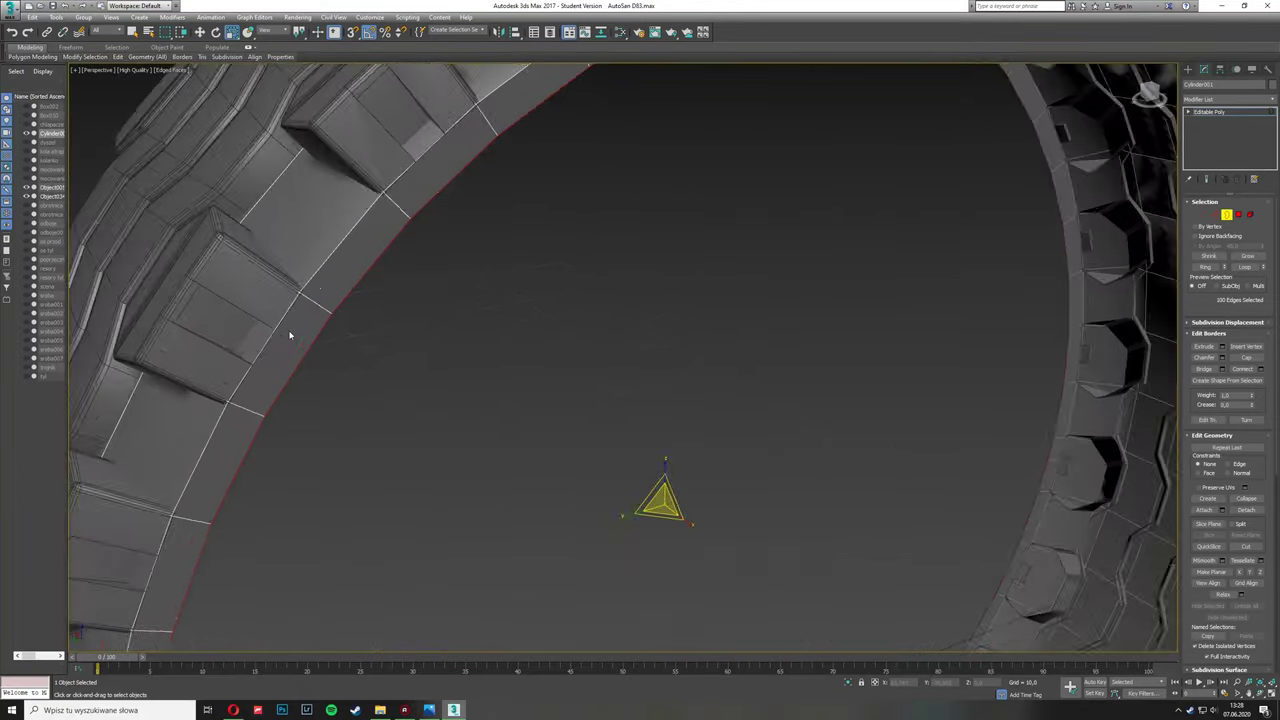
pyautogui.scroll(-4, 300, 340)
pyautogui.keyDown('alt'); pyautogui.moveTo(490, 415); pyautogui.dragTo(497, 423, button='middle'); pyautogui.keyUp('alt')
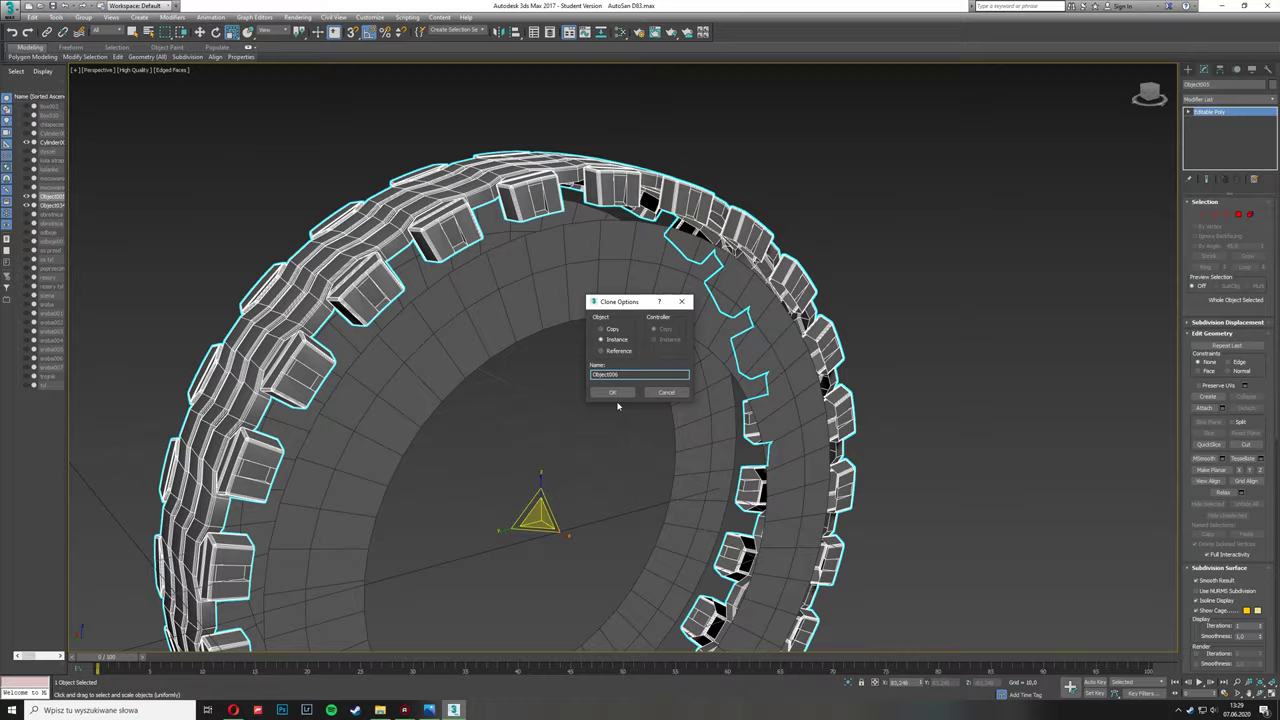
# Step: Confirm Copy in Clone Options to create Object006 from the tread ring
pyautogui.click(613, 392)
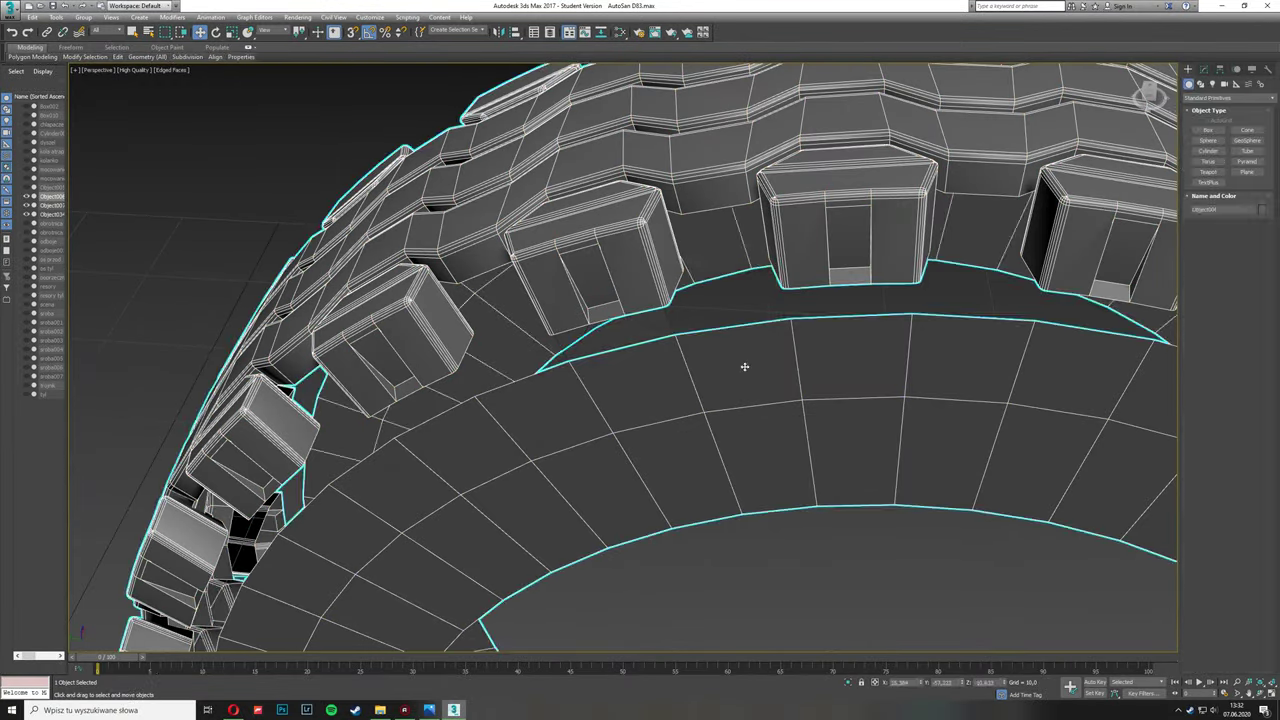
# Step: Compute 360/50 = 7.2 in Calculator, set a 7.2° angle snap, and rotate-copy the filler plate
pyautogui.press('super')
pyautogui.write('kalk')
pyautogui.press('Return')
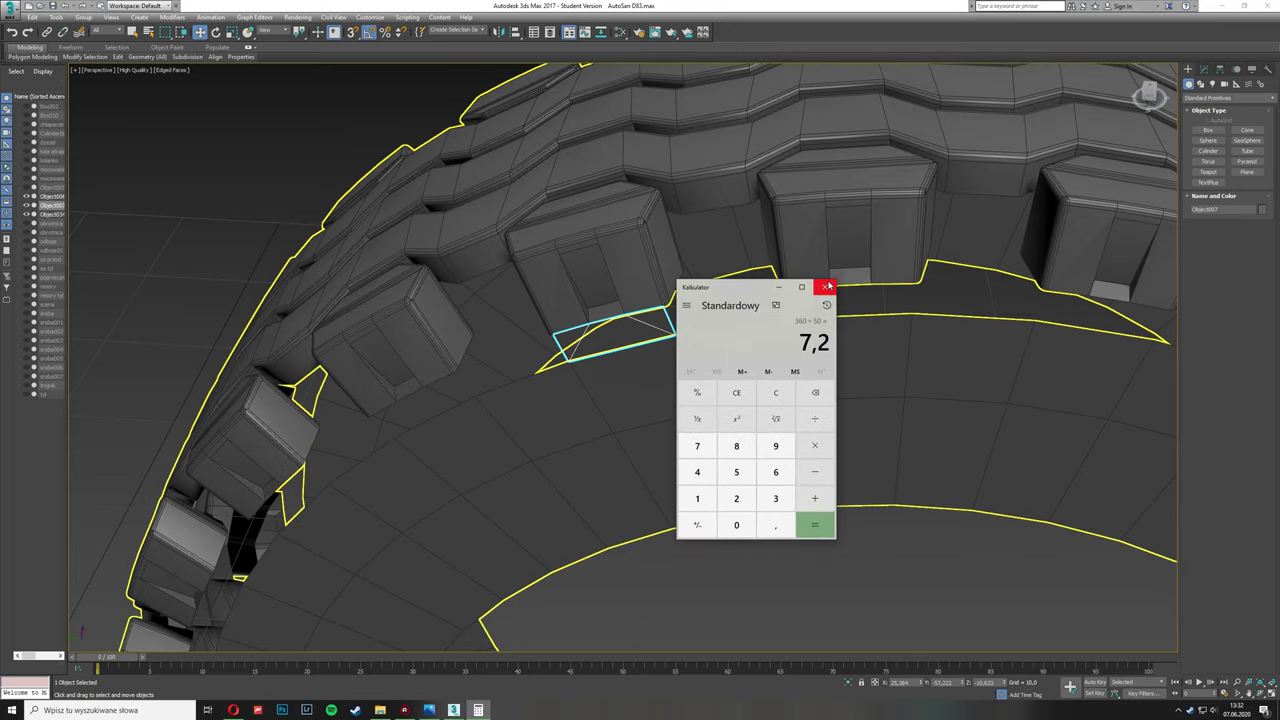
pyautogui.click(826, 287)
pyautogui.click(704, 289)
pyautogui.press('e')
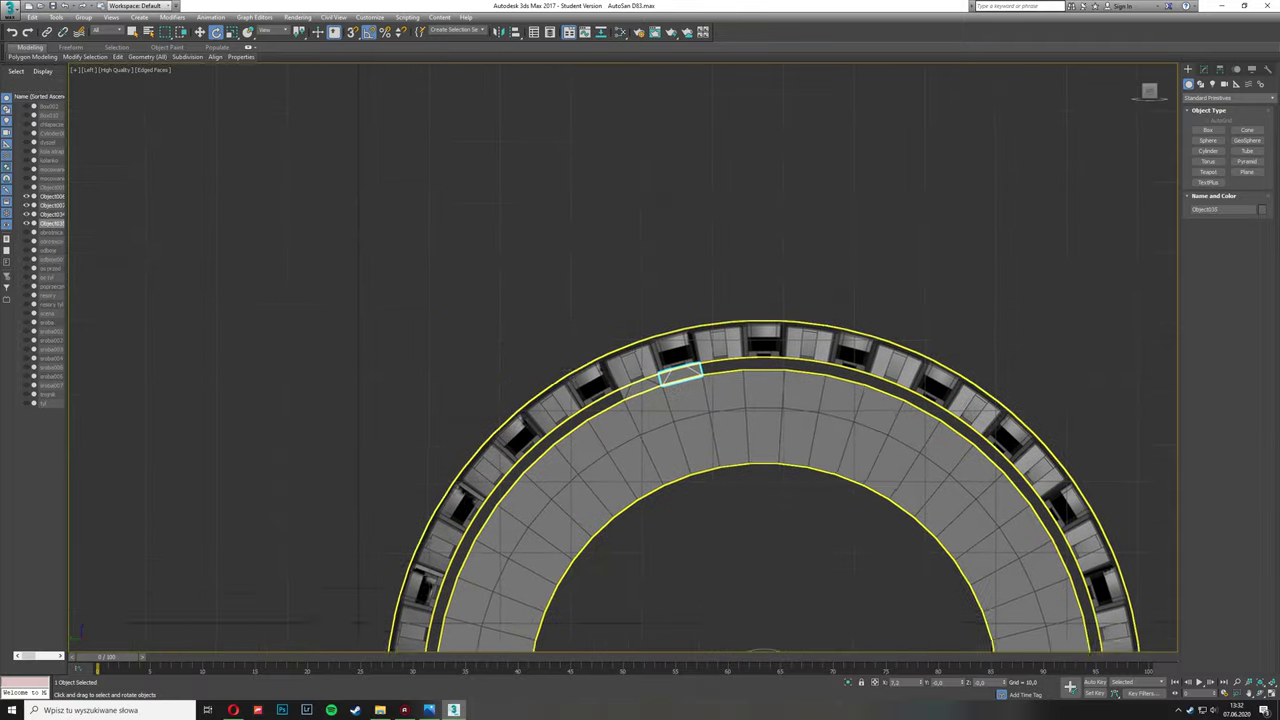
pyautogui.moveTo(550, 198)
pyautogui.mouseDown(button='middle')
pyautogui.moveTo(470, 40)
pyautogui.moveTo(375, 35)
pyautogui.mouseUp(button='middle')
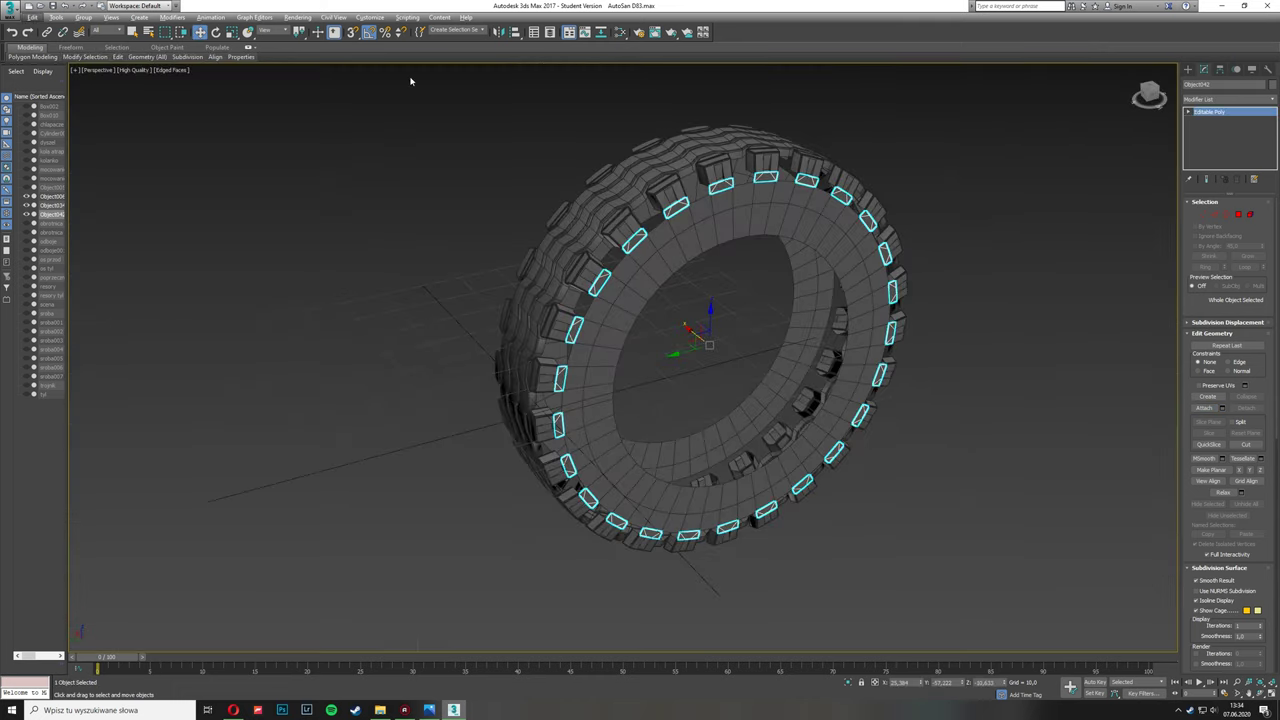
# Step: Mirror the ring of filler plates to the tire's other side
pyautogui.click(614, 432)
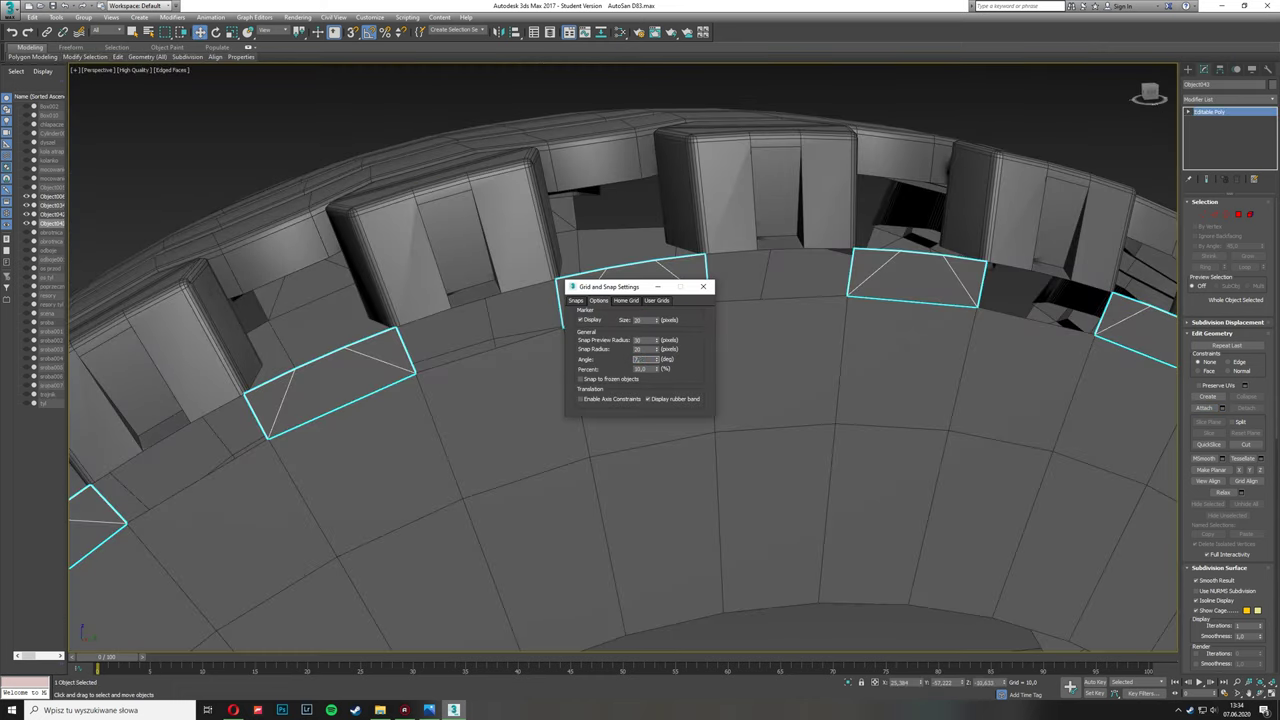
pyautogui.click(708, 288)
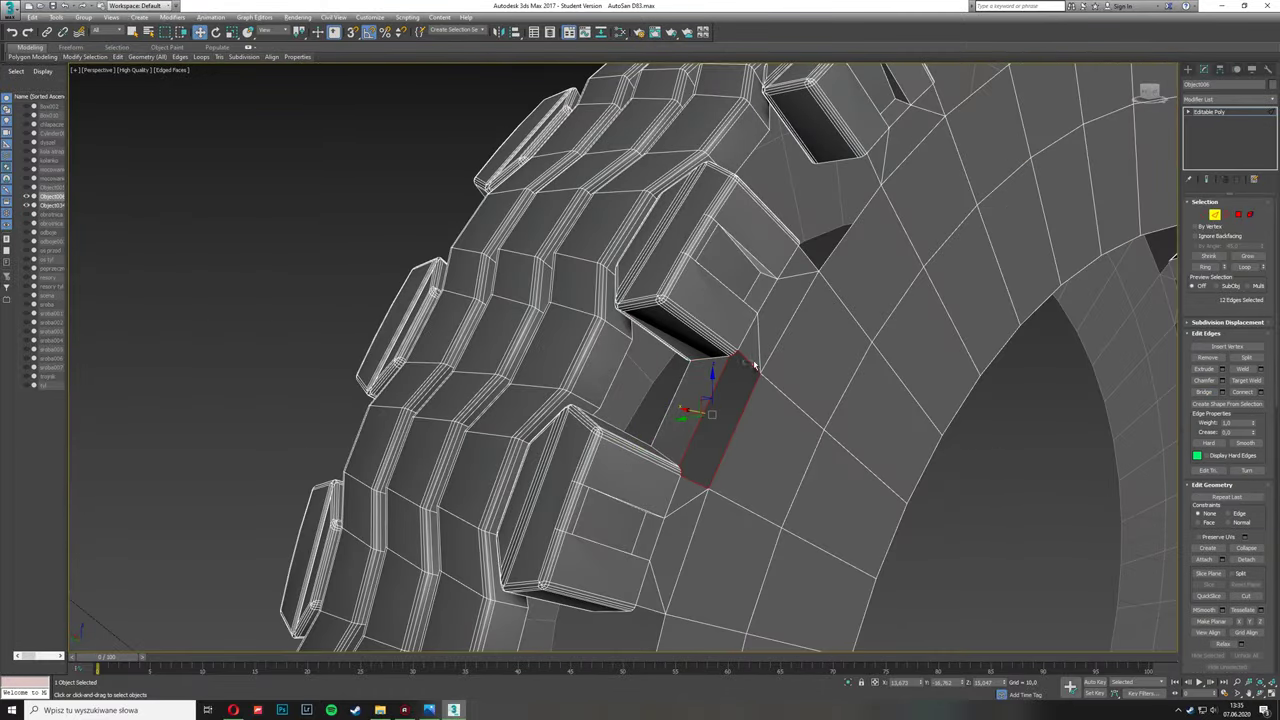
pyautogui.scroll(5, 712, 396)
pyautogui.scroll(-3, 684, 389)
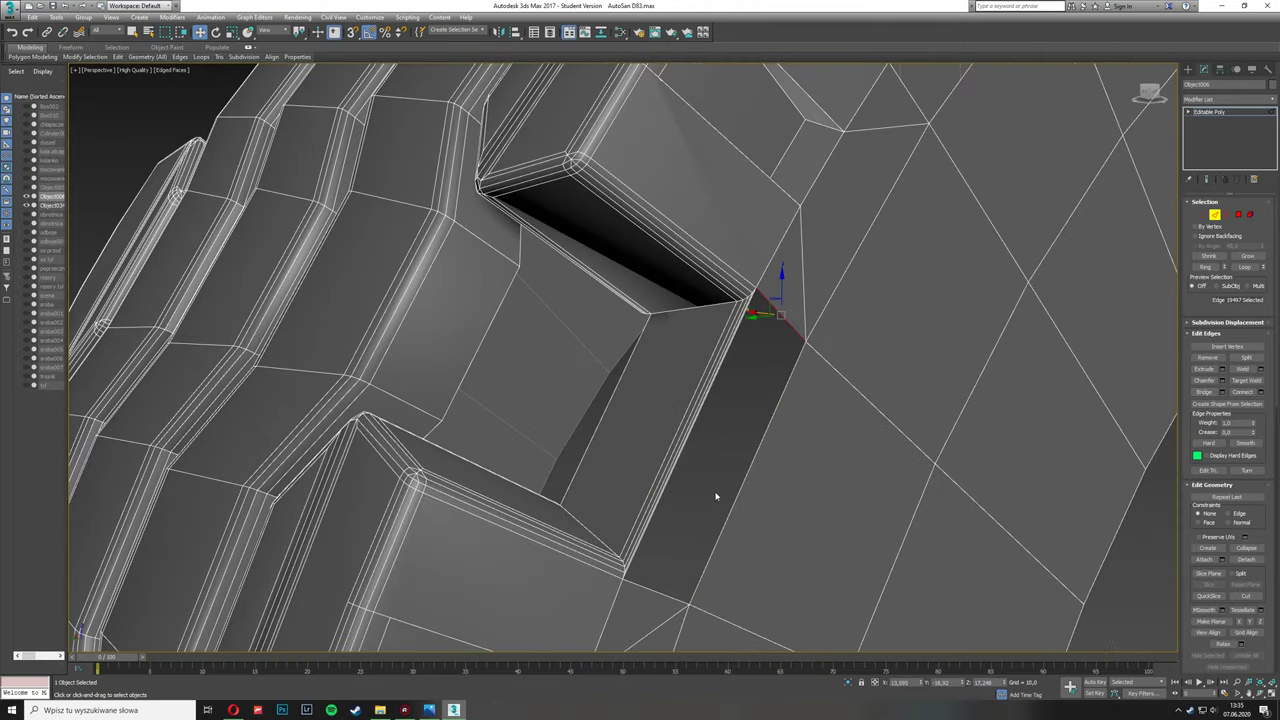
pyautogui.keyDown('alt'); pyautogui.moveTo(684, 389); pyautogui.dragTo(672, 412, button='middle'); pyautogui.keyUp('alt')
pyautogui.scroll(3, 672, 412)
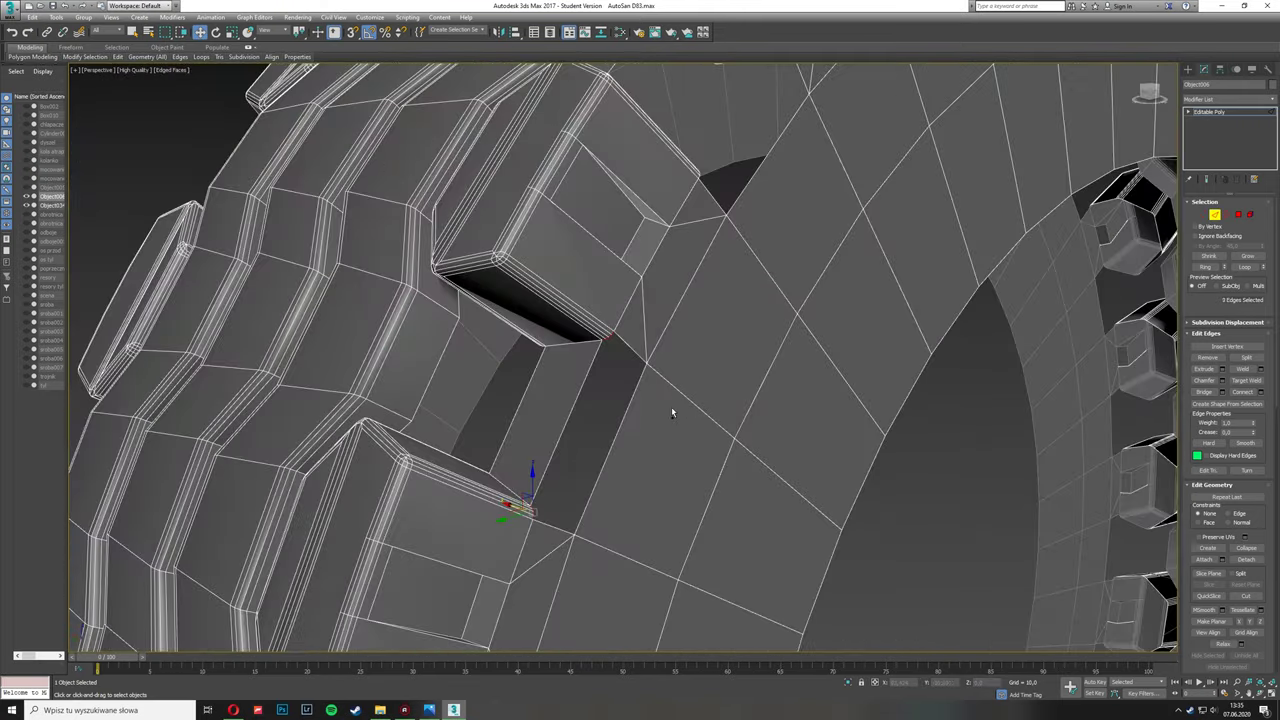
# Step: In Polygon mode, select the two gap polygons and start a Detach
pyautogui.click(587, 401)
pyautogui.scroll(-5, 587, 401)
pyautogui.scroll(2, 492, 496)
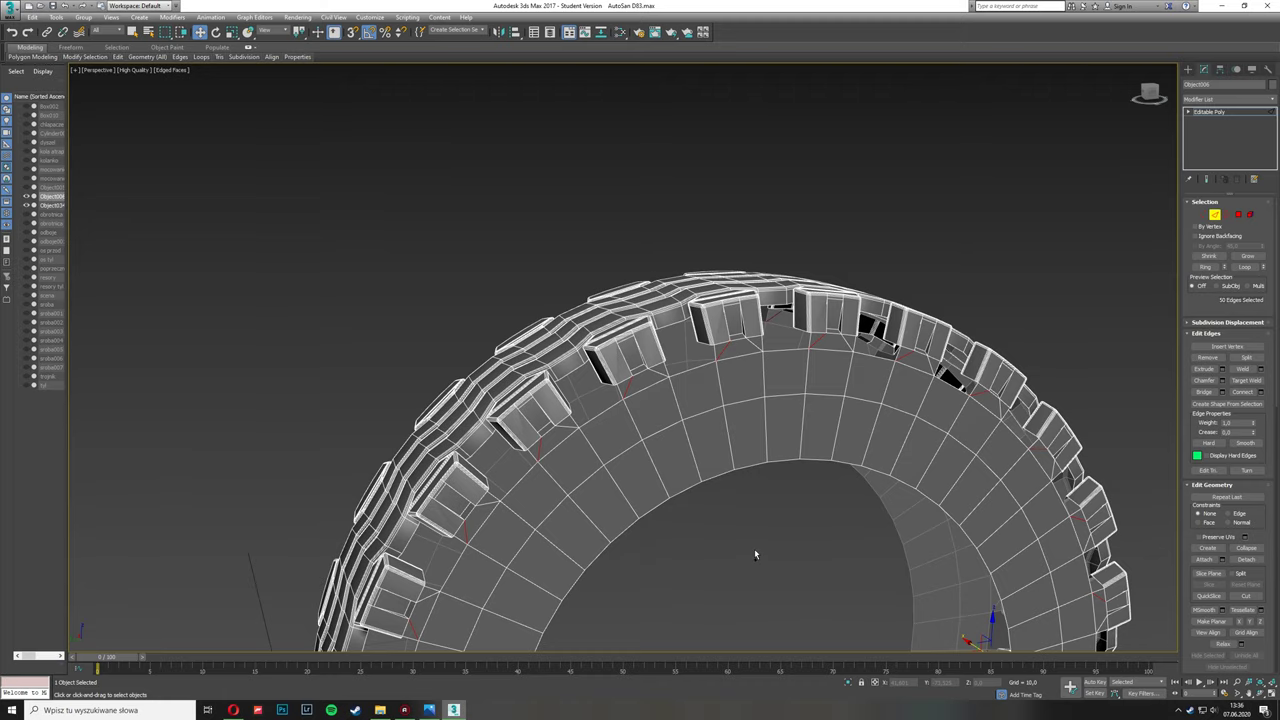
pyautogui.scroll(3, 754, 548)
pyautogui.click(1236, 215)
pyautogui.keyDown('alt'); pyautogui.moveTo(587, 482); pyautogui.dragTo(594, 500, button='middle'); pyautogui.keyUp('alt')
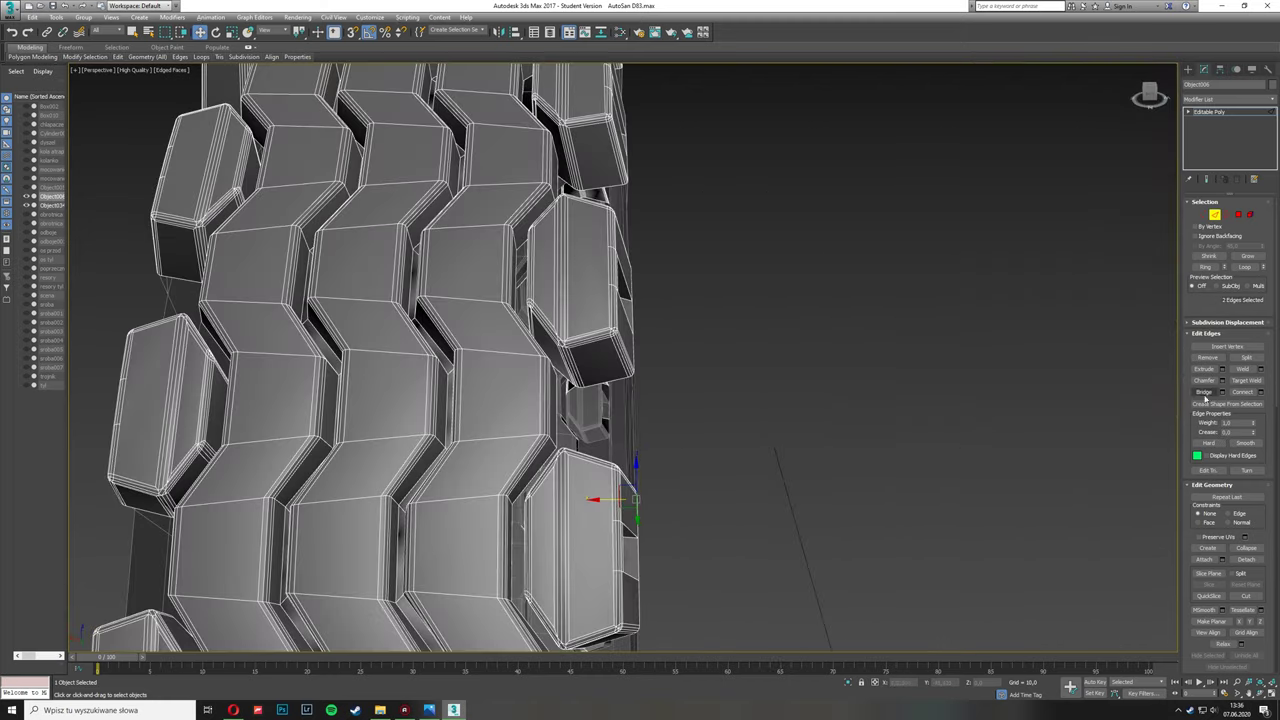
pyautogui.scroll(-3, 594, 500)
pyautogui.click(1239, 215)
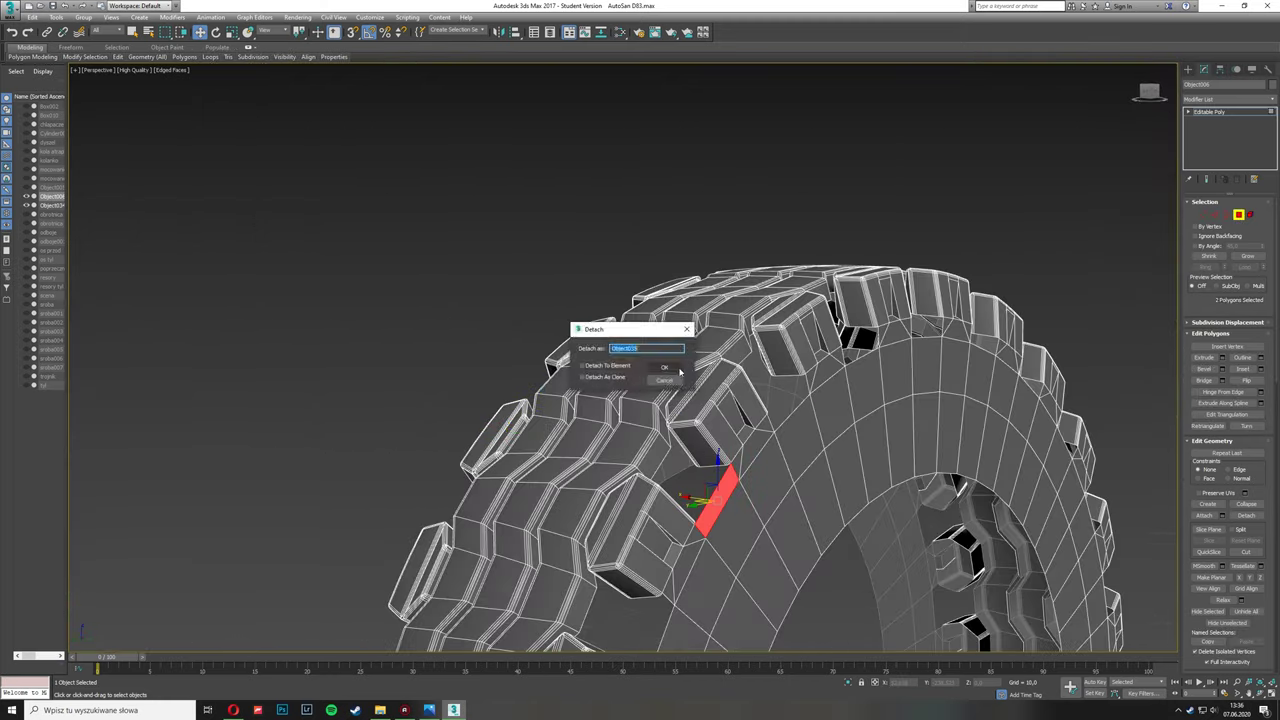
# Step: Detach the two gap polygons as a new object and isolate them
pyautogui.click(672, 368)
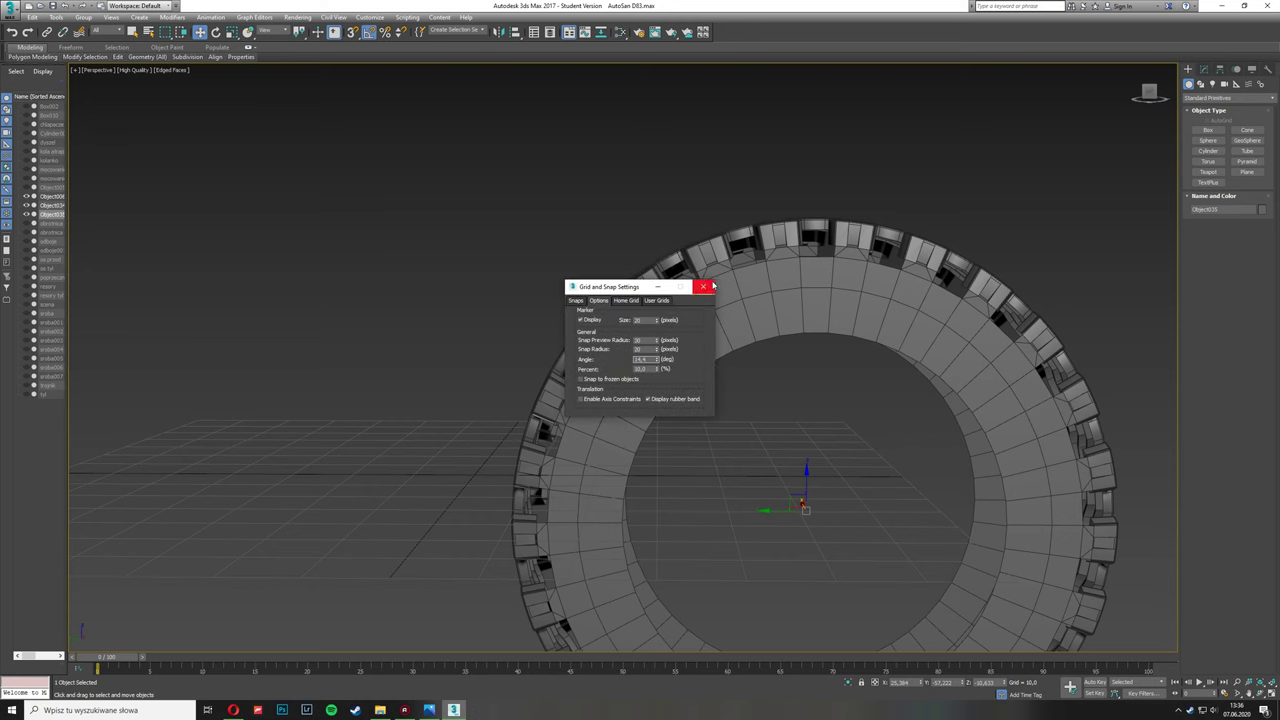
pyautogui.click(704, 287)
pyautogui.press('e')
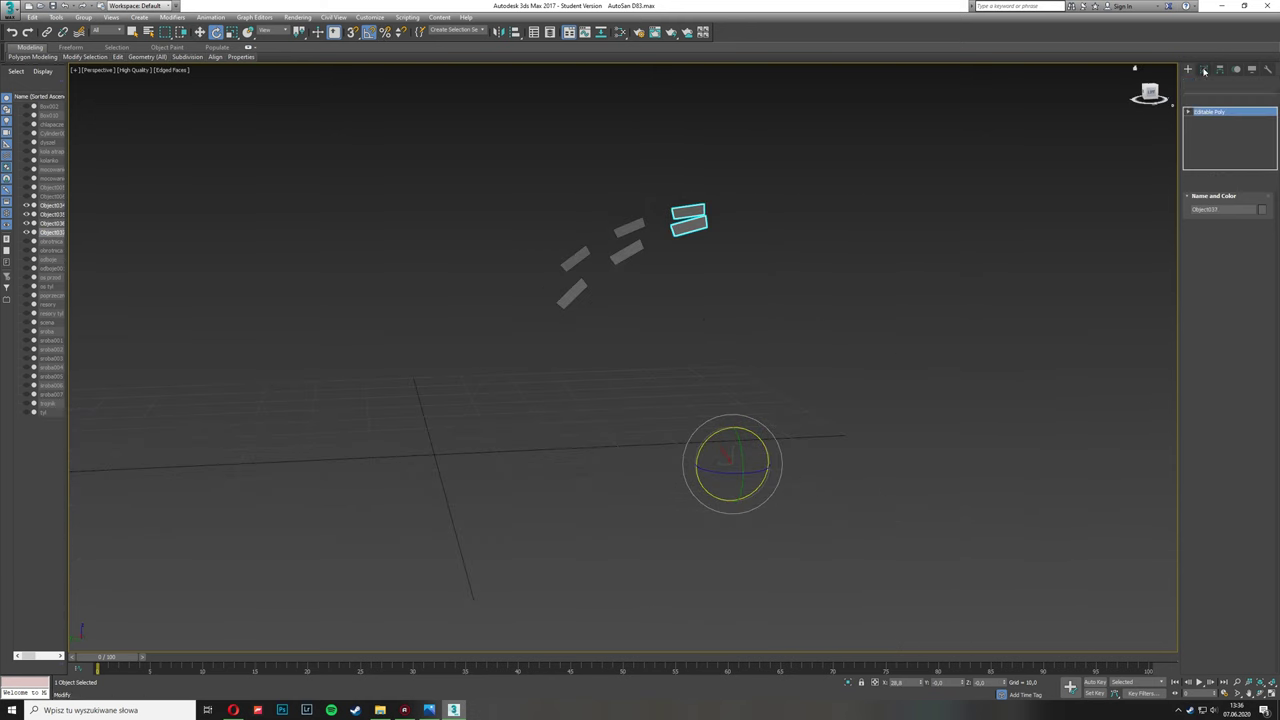
pyautogui.press('w')
# Step: Shift-rotate the detached pieces with angle snap to array copies around the ring, then exit Polygon mode
pyautogui.moveTo(710, 435)
pyautogui.keyDown('shift'); pyautogui.mouseDown()
pyautogui.moveTo(736, 432)
pyautogui.moveTo(646, 397)
pyautogui.mouseUp(); pyautogui.keyUp('shift')
pyautogui.click(646, 397)
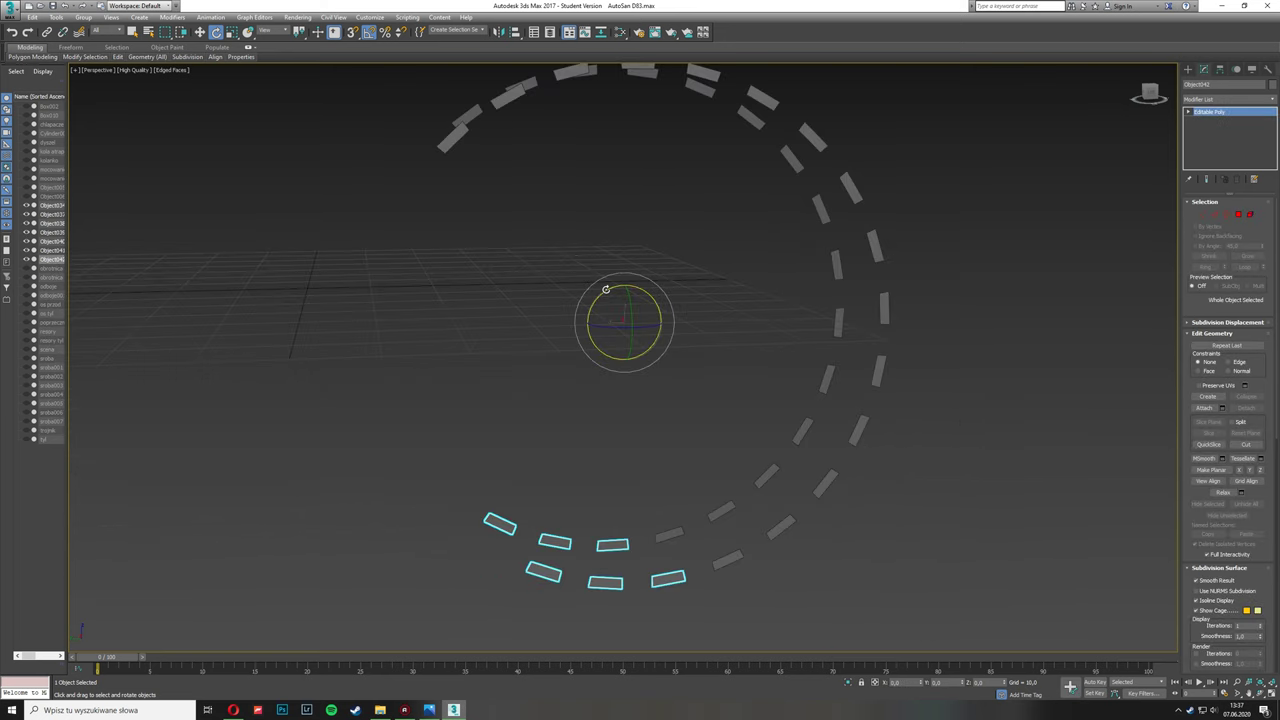
pyautogui.moveTo(605, 289)
pyautogui.keyDown('shift'); pyautogui.mouseDown()
pyautogui.moveTo(632, 287)
pyautogui.moveTo(534, 323)
pyautogui.mouseUp(); pyautogui.keyUp('shift')
pyautogui.press('Return')
pyautogui.click(1239, 214)
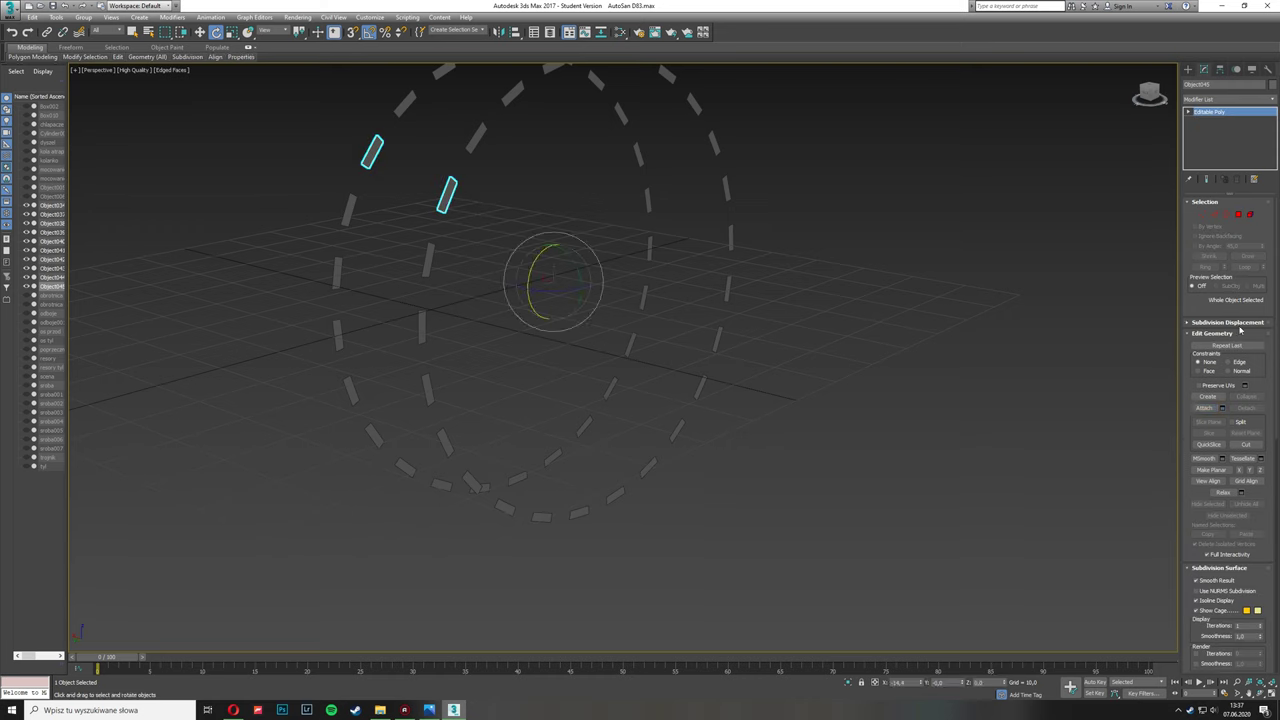
pyautogui.moveTo(476, 487)
pyautogui.keyDown('alt'); pyautogui.mouseDown(button='middle')
pyautogui.moveTo(543, 391)
pyautogui.moveTo(340, 194)
pyautogui.moveTo(29, 207)
pyautogui.mouseUp(button='middle'); pyautogui.keyUp('alt')
# Step: Unhide and select the tire, then select all its open borders in Border mode
pyautogui.click(50, 196)
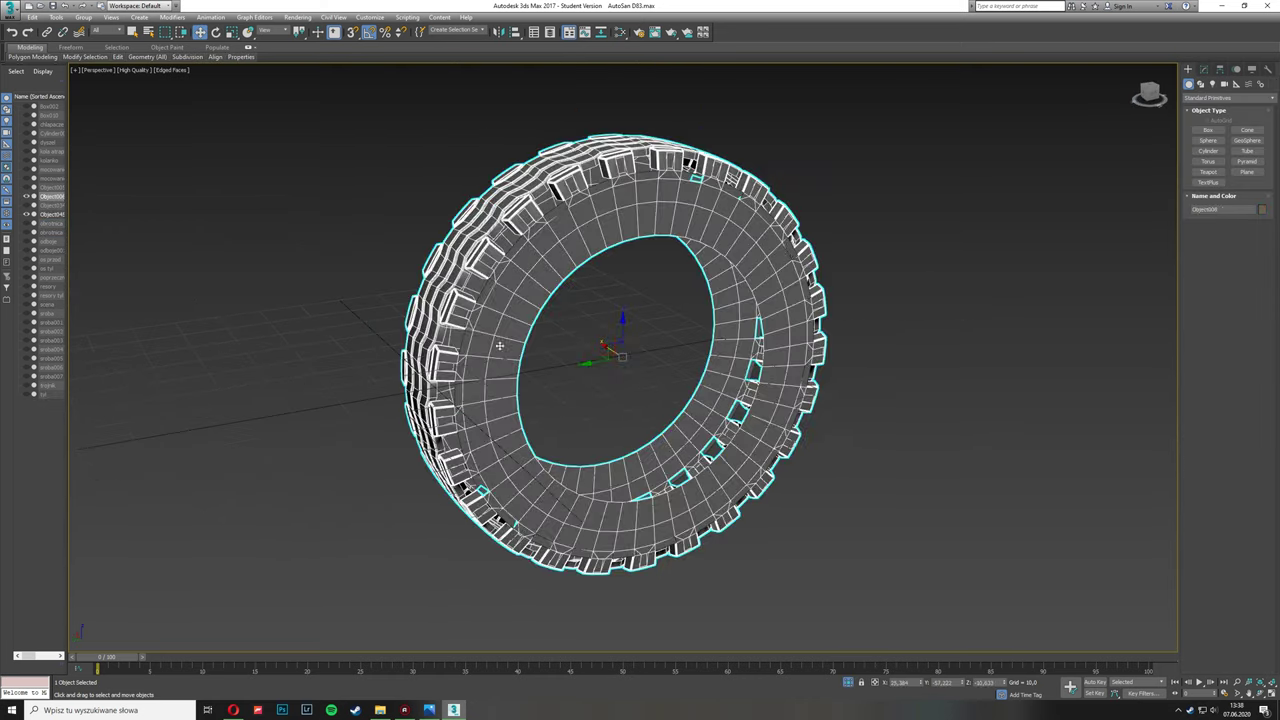
pyautogui.click(1204, 69)
pyautogui.click(1214, 215)
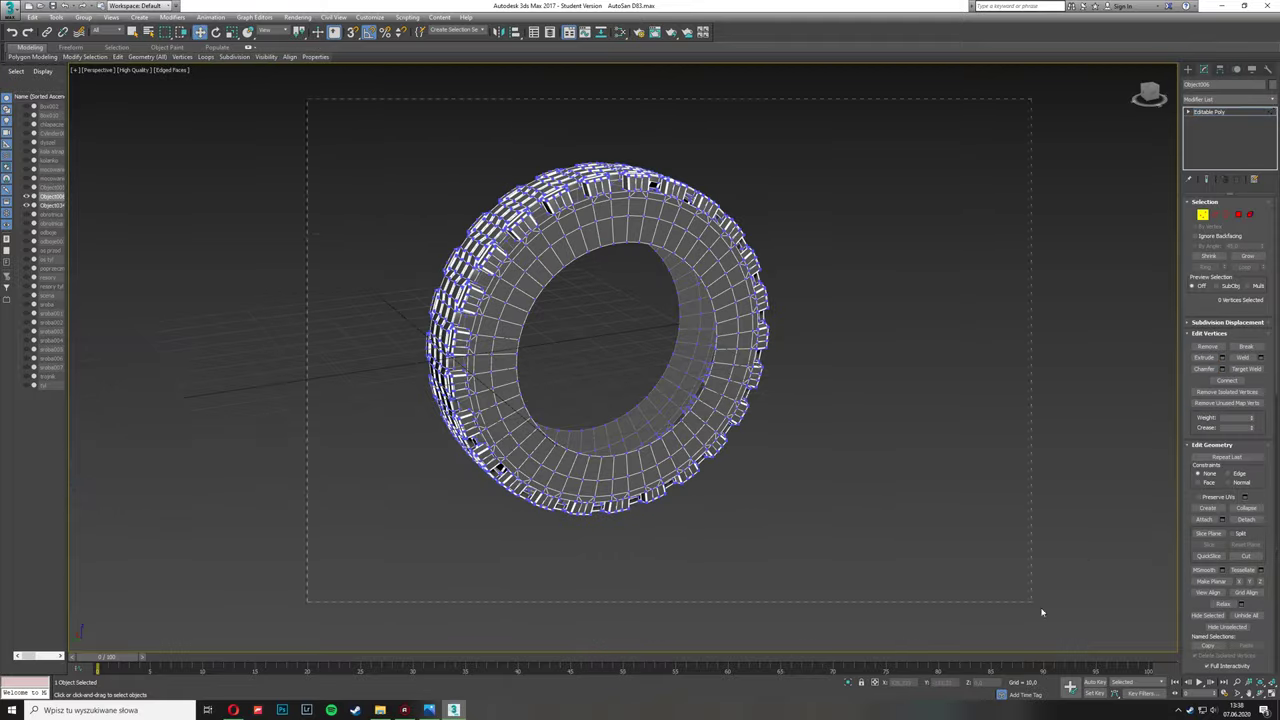
pyautogui.scroll(5, 640, 380)
pyautogui.scroll(2, 654, 434)
pyautogui.scroll(5, 641, 351)
pyautogui.scroll(-10, 641, 351)
pyautogui.click(1226, 215)
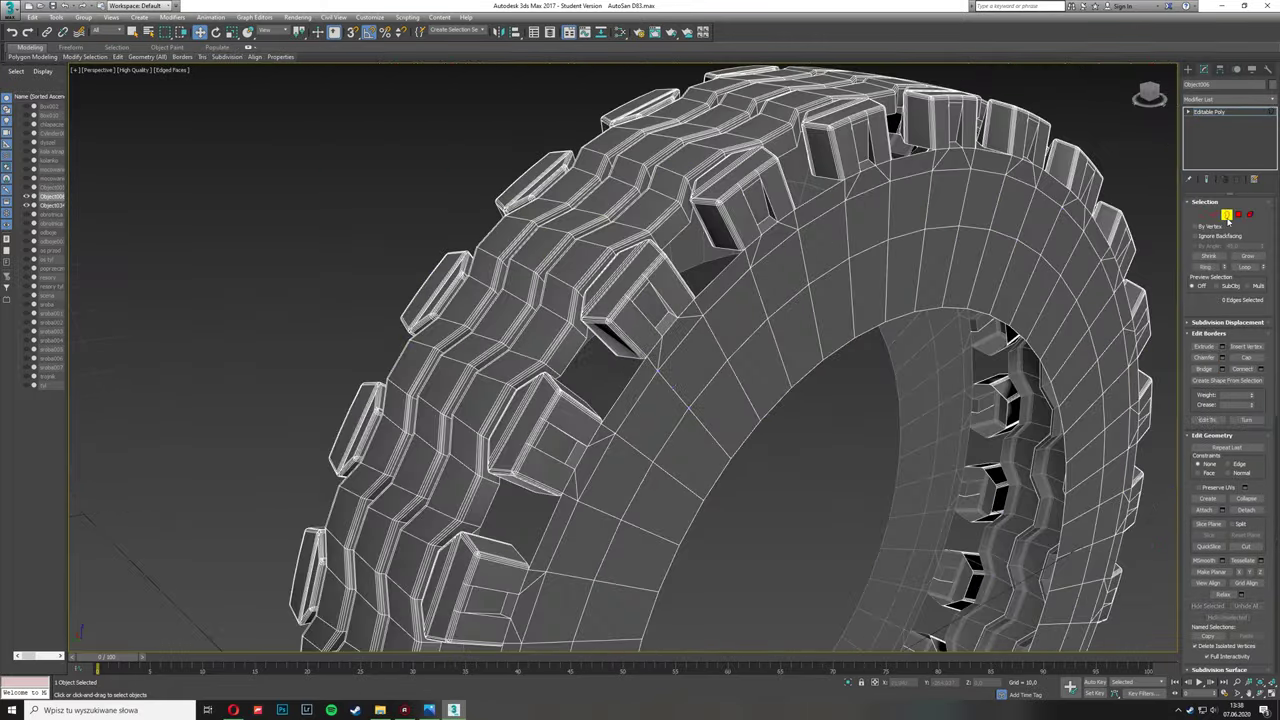
pyautogui.scroll(-3, 640, 380)
pyautogui.keyDown('alt'); pyautogui.moveTo(640, 380); pyautogui.dragTo(720, 360, button='middle'); pyautogui.keyUp('alt')
pyautogui.scroll(6, 833, 330)
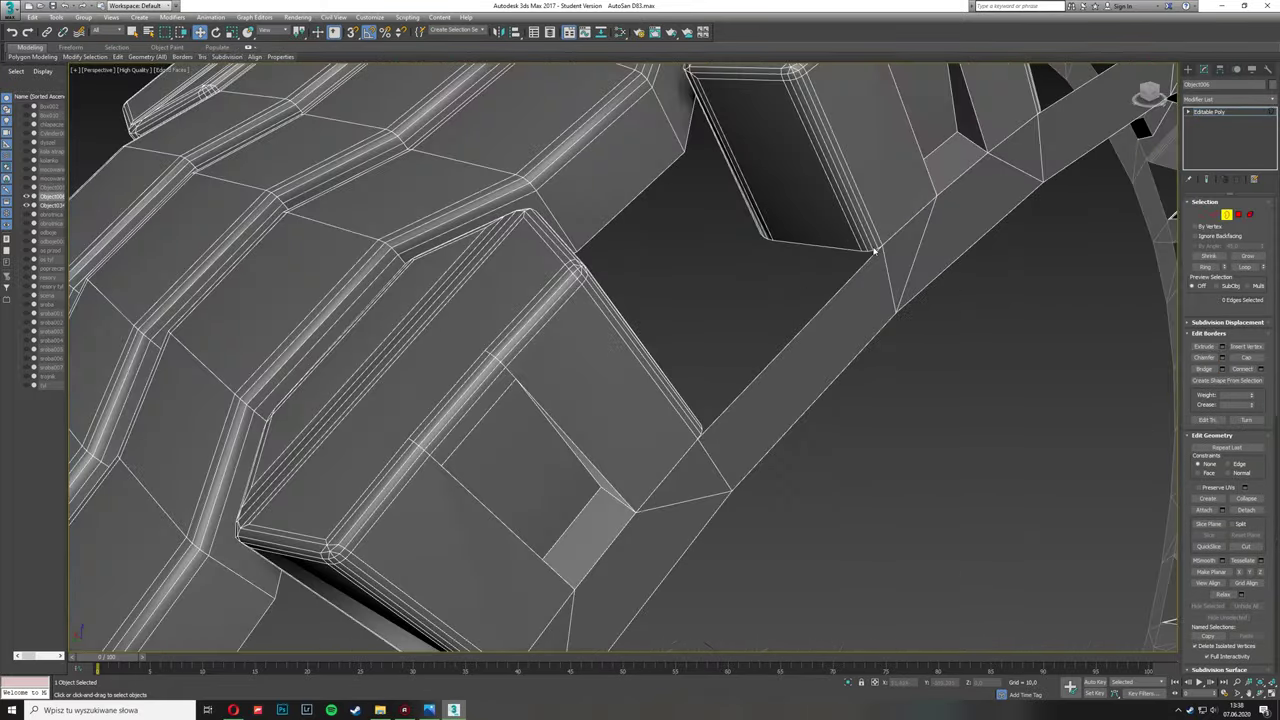
pyautogui.scroll(-2, 833, 330)
pyautogui.hotkey('ctrl', 'a')
pyautogui.scroll(-3, 800, 310)
pyautogui.scroll(5, 850, 305)
# Step: Switch to Edge mode and close in on a gap face between two tread blocks
pyautogui.press('2')
pyautogui.scroll(2, 877, 306)
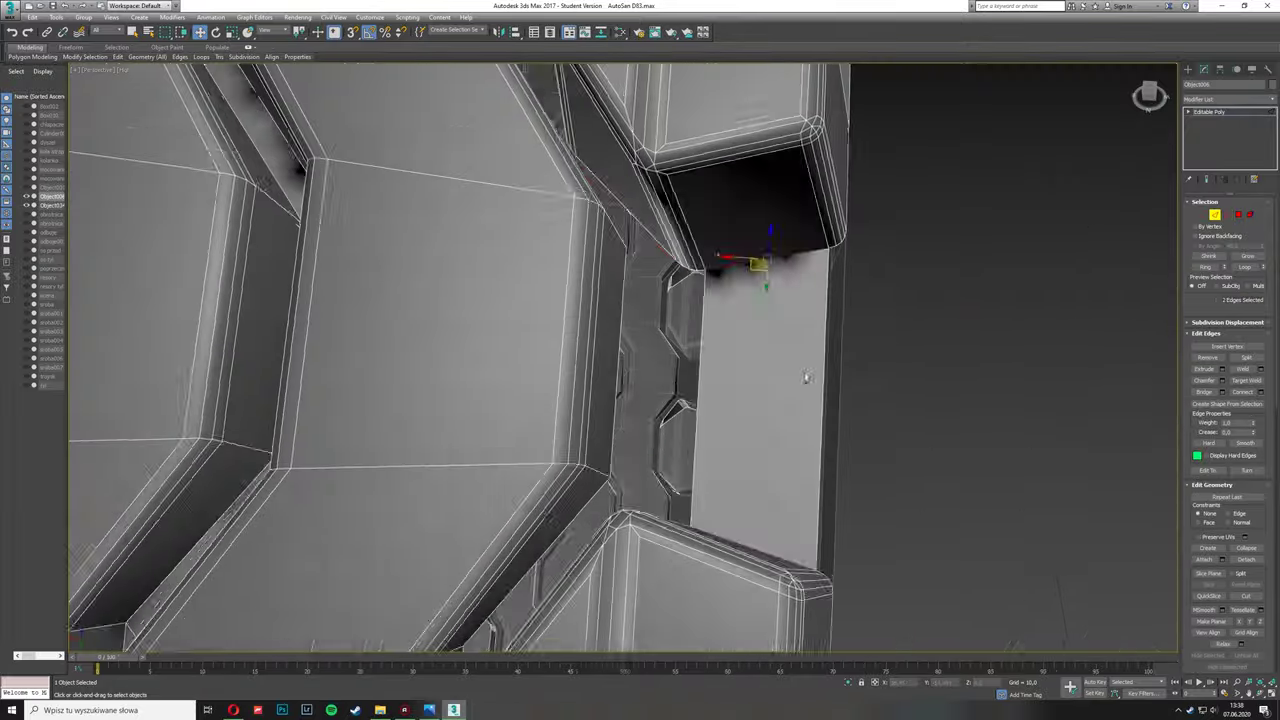
pyautogui.moveTo(806, 371); pyautogui.dragTo(712, 331, button='middle')
pyautogui.scroll(-3, 712, 331)
pyautogui.keyDown('alt'); pyautogui.moveTo(693, 283); pyautogui.dragTo(682, 300, button='middle'); pyautogui.keyUp('alt')
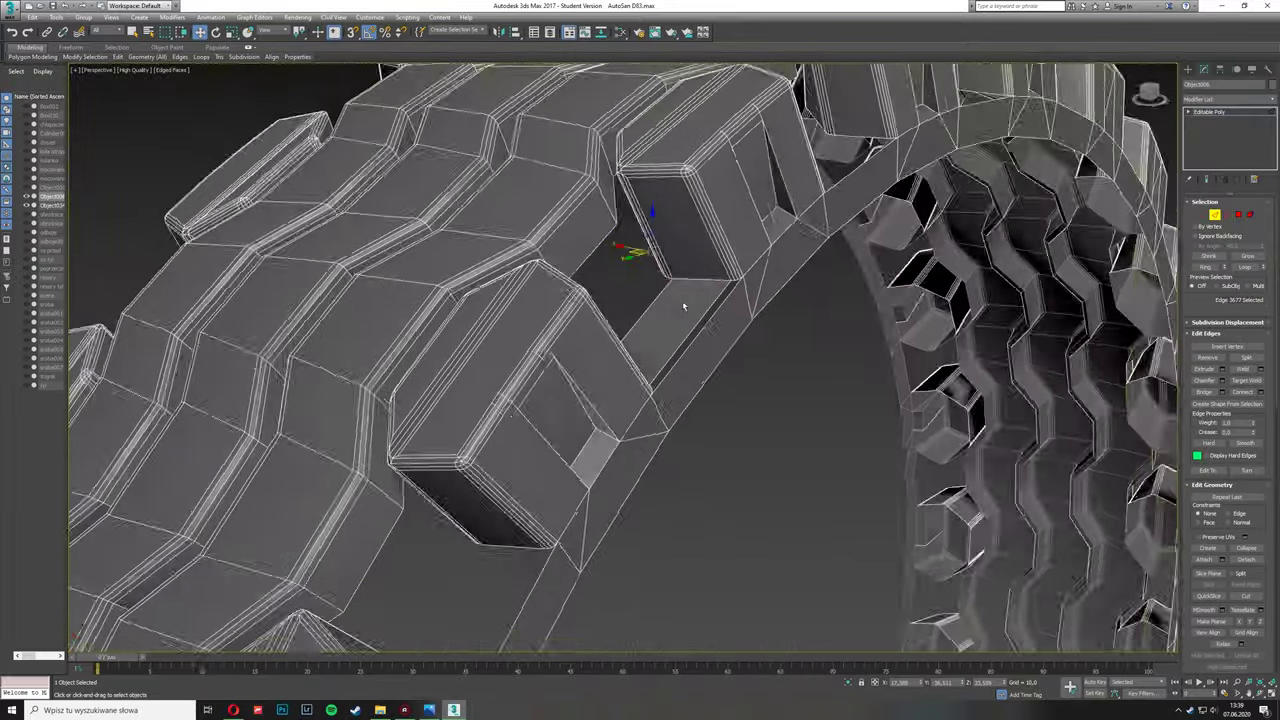
pyautogui.scroll(3, 682, 300)
pyautogui.press('4')
pyautogui.press('2')
pyautogui.scroll(-3, 898, 296)
pyautogui.keyDown('alt'); pyautogui.moveTo(786, 394); pyautogui.dragTo(751, 297, button='middle'); pyautogui.keyUp('alt')
pyautogui.scroll(3, 751, 297)
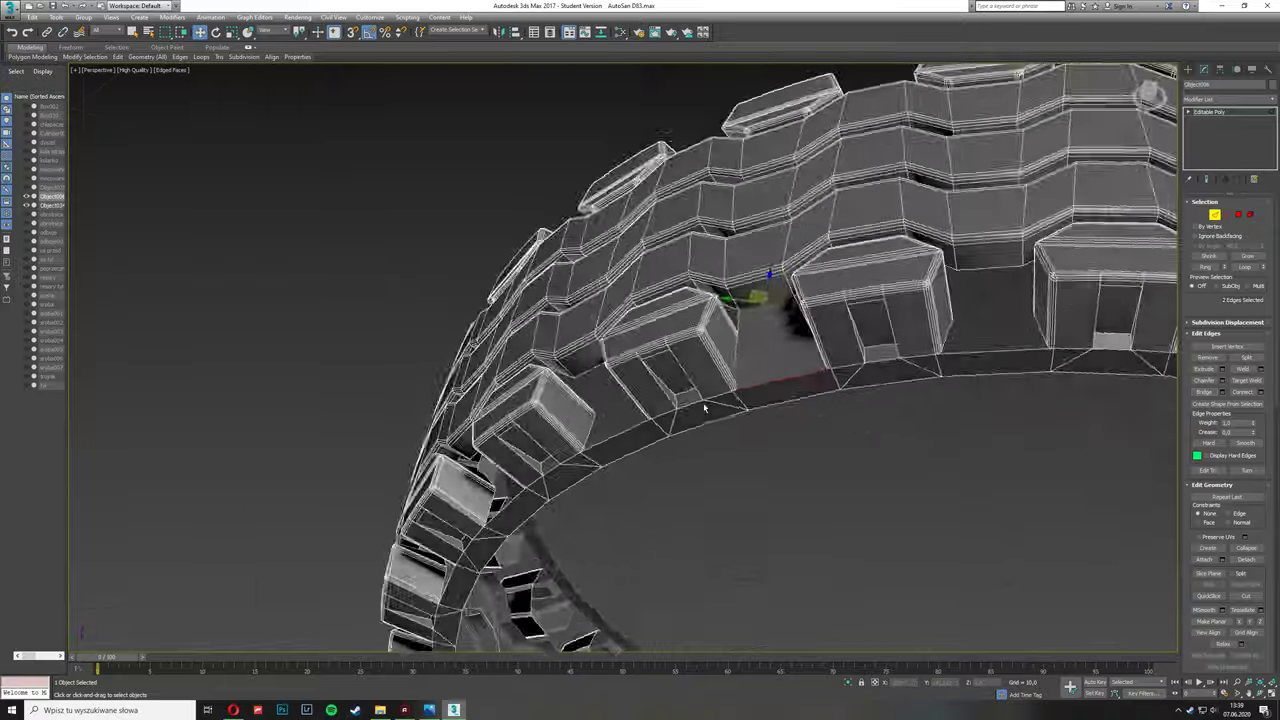
pyautogui.scroll(2, 628, 457)
pyautogui.scroll(-3, 628, 457)
pyautogui.keyDown('alt'); pyautogui.moveTo(628, 457); pyautogui.dragTo(614, 408, button='middle'); pyautogui.keyUp('alt')
# Step: Select the two edges across the gap face and Connect them with a new edge
pyautogui.press('4')
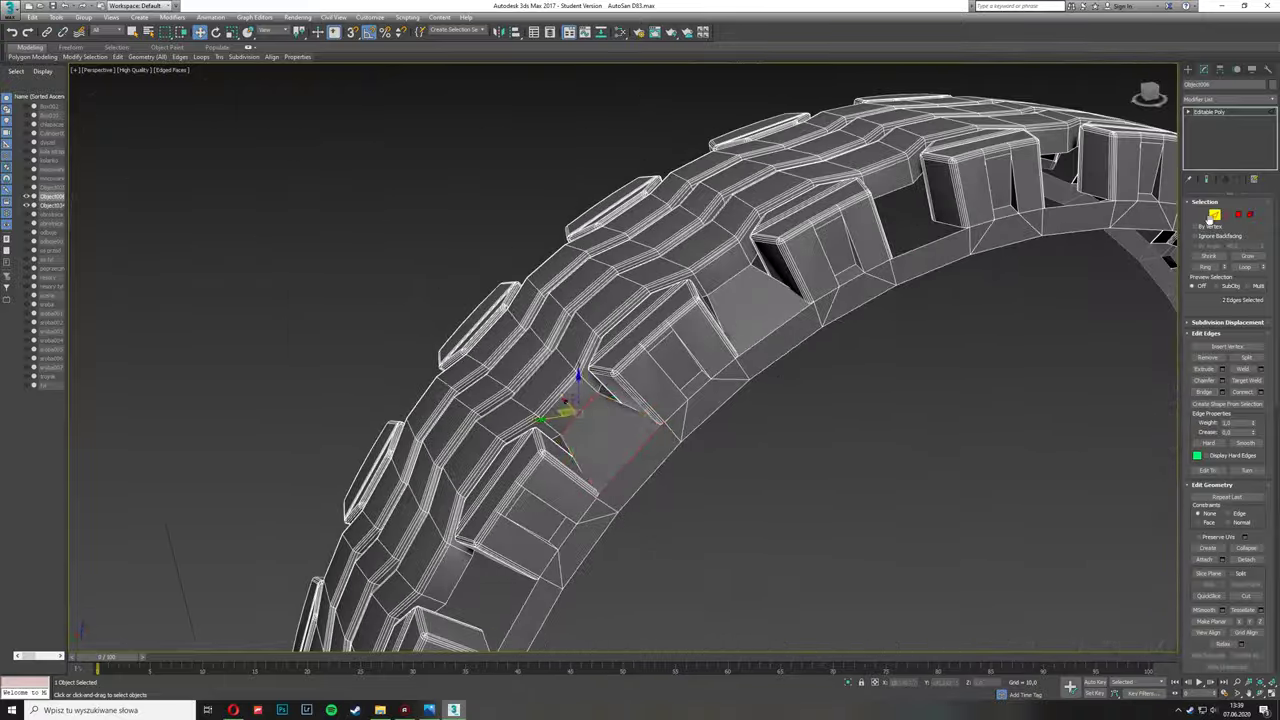
pyautogui.scroll(3, 614, 408)
pyautogui.press('2')
pyautogui.press('z')
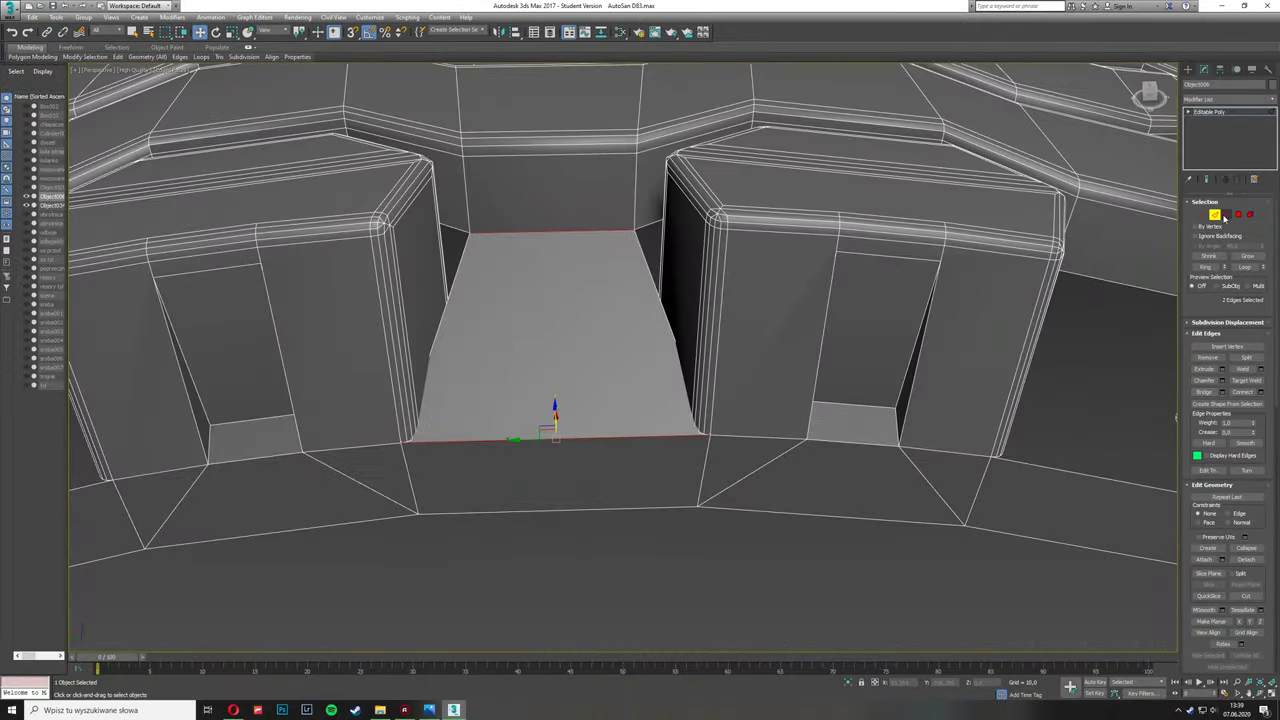
pyautogui.click(628, 406)
pyautogui.scroll(-3, 628, 406)
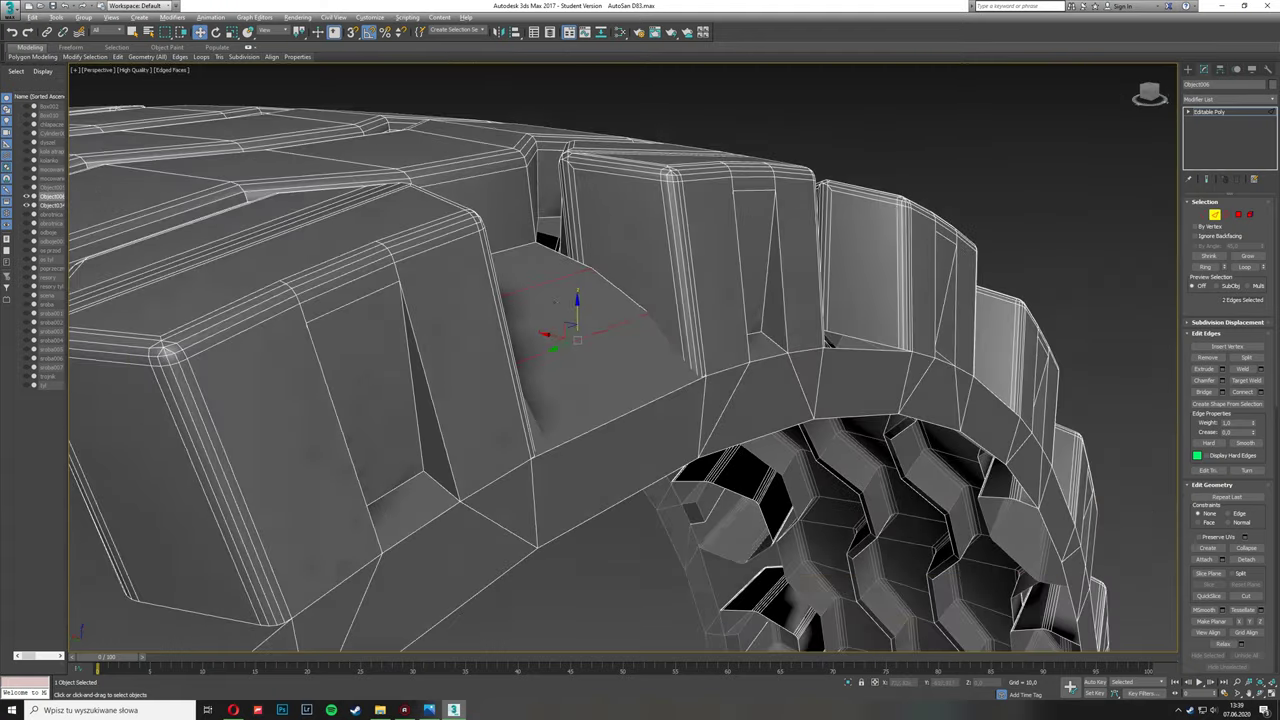
pyautogui.keyDown('alt'); pyautogui.moveTo(628, 406); pyautogui.dragTo(700, 380, button='middle'); pyautogui.keyUp('alt')
pyautogui.scroll(-2, 700, 380)
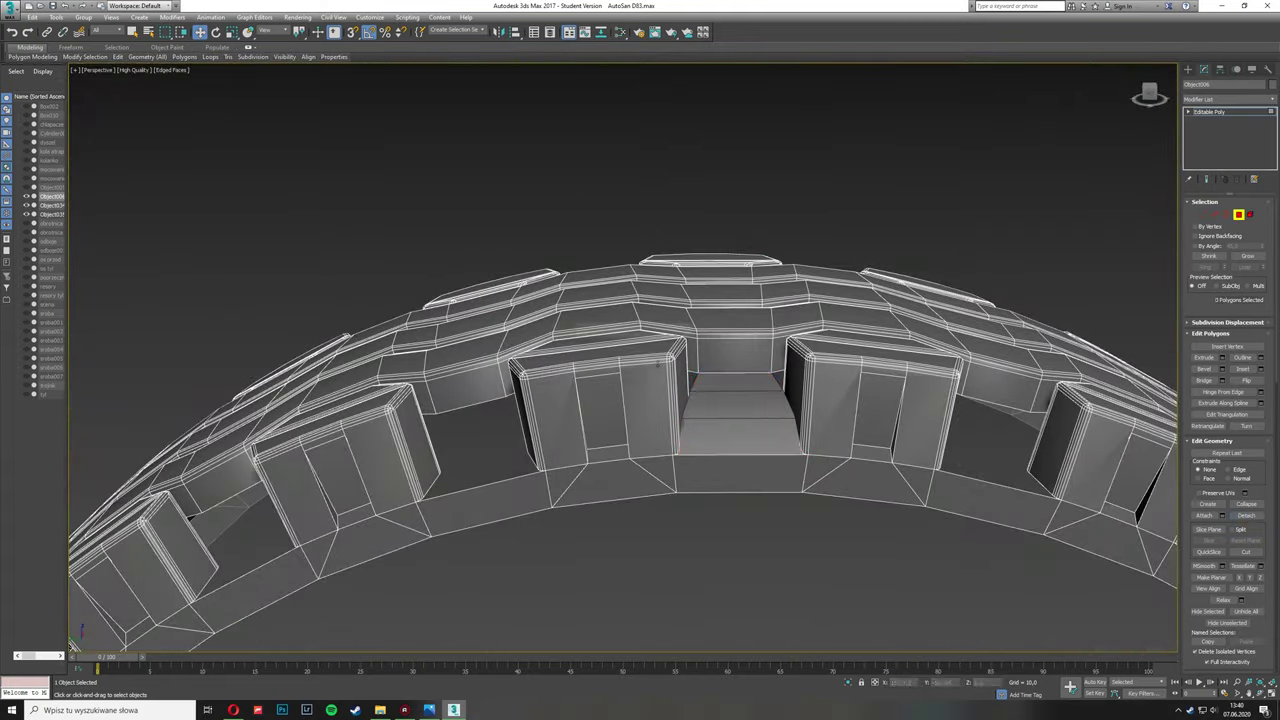
pyautogui.scroll(-3, 1047, 323)
# Step: Shift-rotate the patch piece to clone it around the ring
pyautogui.press('e')
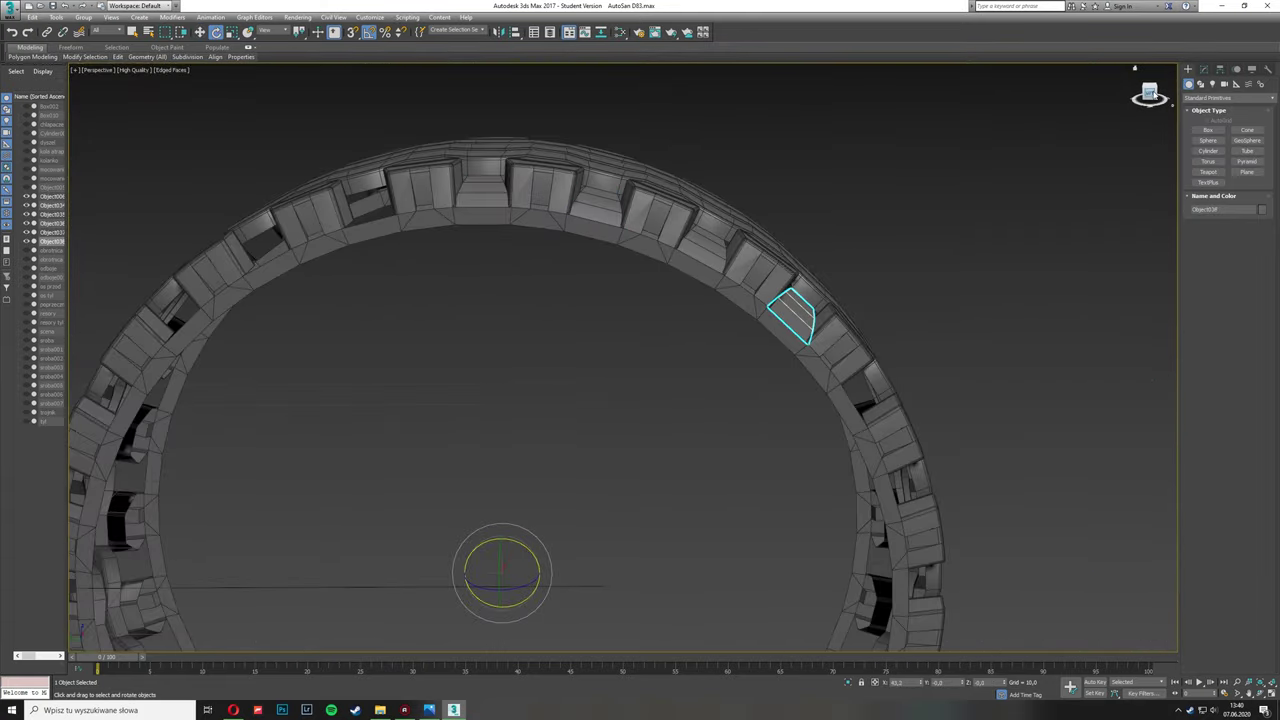
pyautogui.press('4')
pyautogui.scroll(-3, 592, 210)
pyautogui.press('4')
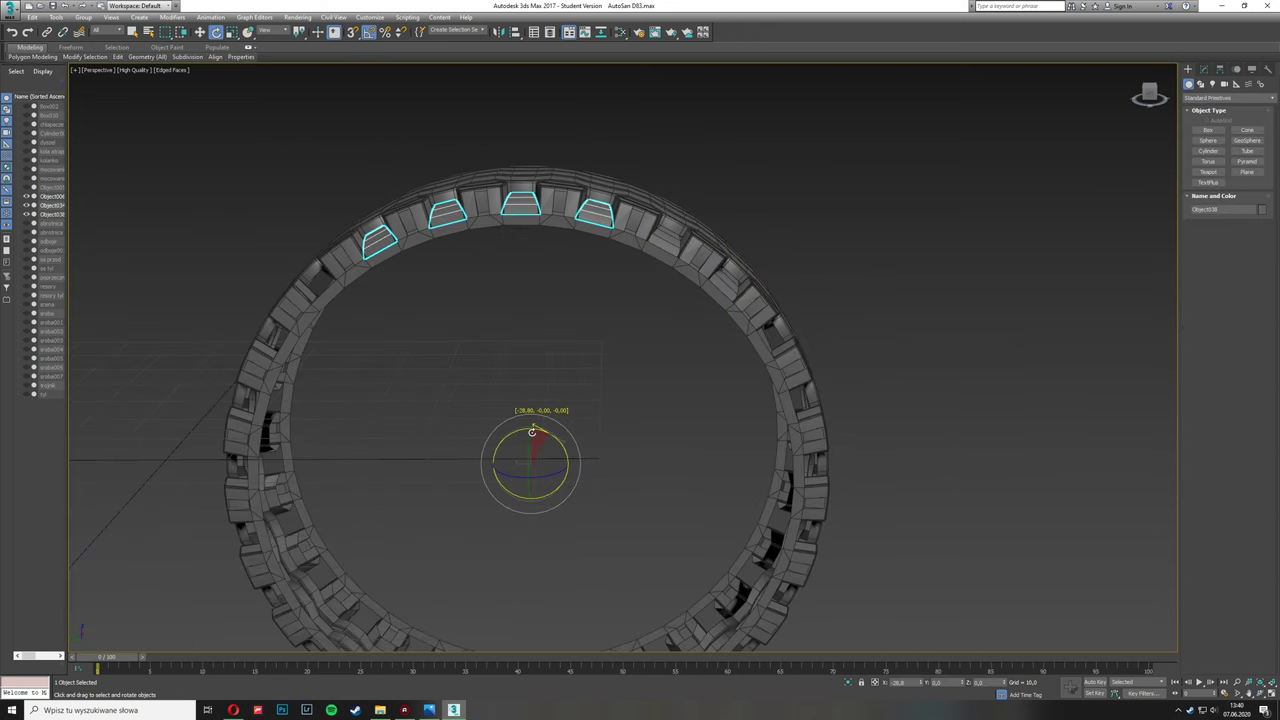
pyautogui.keyDown('shift'); pyautogui.moveTo(542, 434); pyautogui.dragTo(591, 320); pyautogui.keyUp('shift')
pyautogui.click(636, 395)
pyautogui.moveTo(636, 395)
pyautogui.keyDown('alt'); pyautogui.mouseDown(button='middle')
pyautogui.moveTo(598, 392)
pyautogui.moveTo(609, 289)
pyautogui.mouseUp(button='middle'); pyautogui.keyUp('alt')
# Step: Detach the gap face as its own object and attach the patch copies together
pyautogui.press('4')
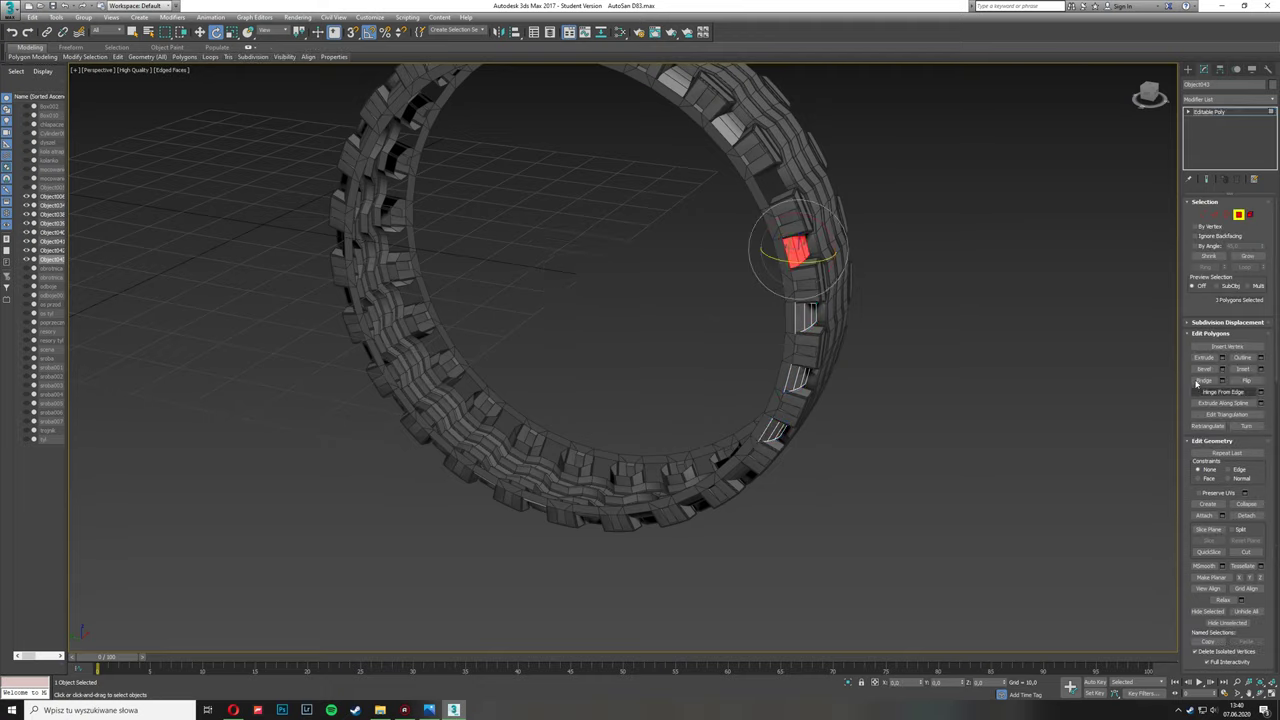
pyautogui.click(1245, 515)
pyautogui.click(664, 367)
pyautogui.click(1203, 69)
pyautogui.click(1204, 408)
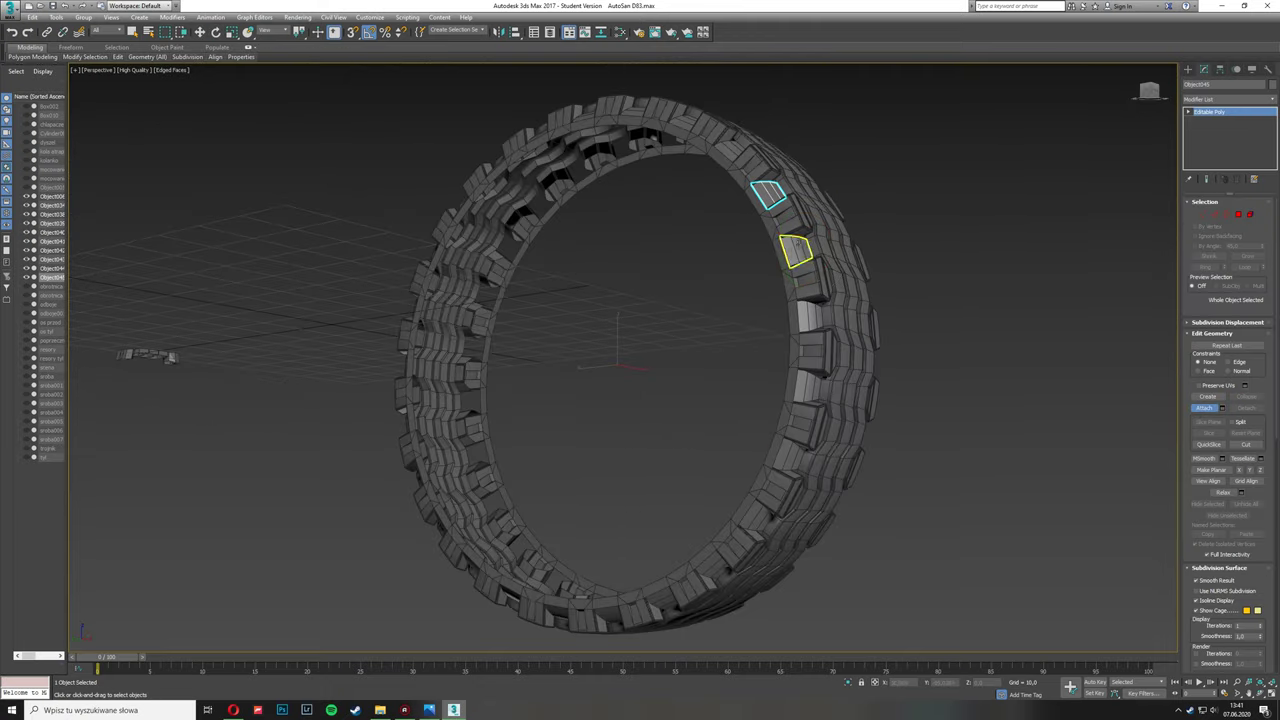
pyautogui.keyDown('alt'); pyautogui.moveTo(615, 594); pyautogui.dragTo(534, 274, button='middle'); pyautogui.keyUp('alt')
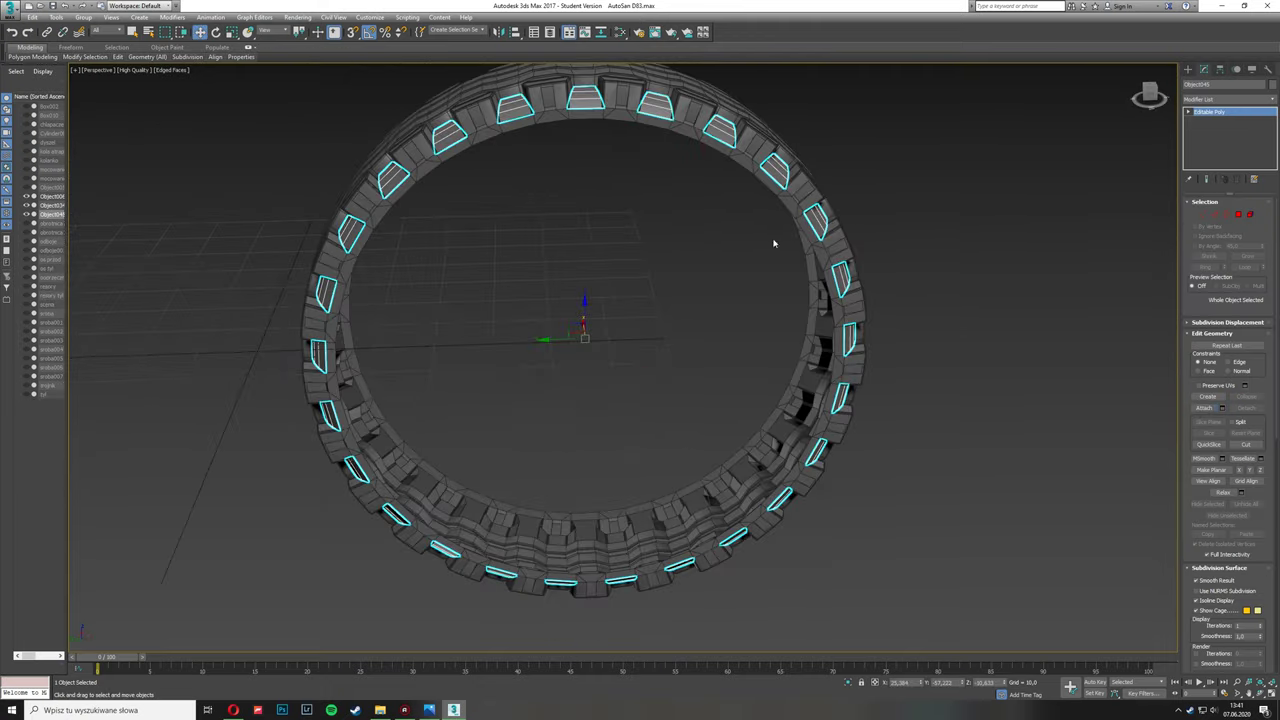
pyautogui.scroll(5, 545, 317)
pyautogui.moveTo(545, 317)
pyautogui.keyDown('alt'); pyautogui.mouseDown(button='middle')
pyautogui.moveTo(408, 220)
pyautogui.moveTo(522, 438)
pyautogui.moveTo(600, 500)
pyautogui.mouseUp(button='middle'); pyautogui.keyUp('alt')
pyautogui.scroll(-10, 740, 500)
# Step: Box-select the patch faces in Polygon mode and pick the central patch piece for isolation
pyautogui.press('4')
pyautogui.scroll(10, 740, 500)
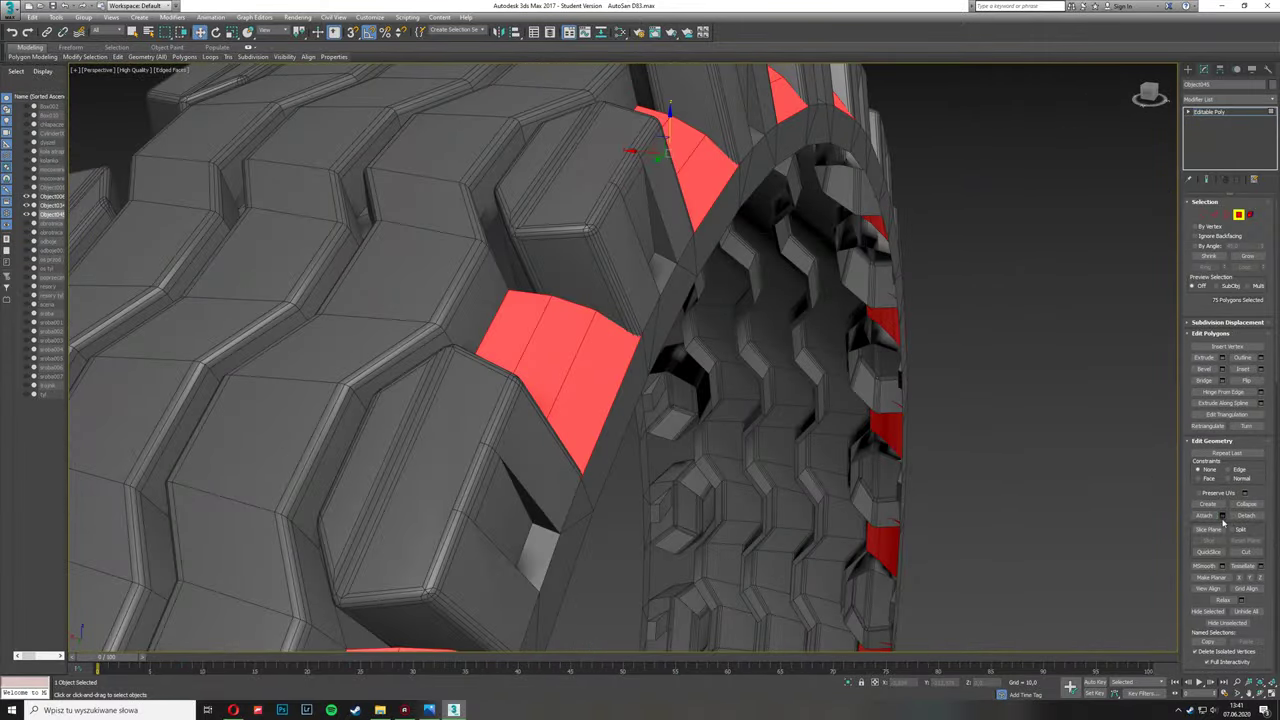
pyautogui.press('2')
pyautogui.keyDown('alt'); pyautogui.moveTo(1170, 508); pyautogui.dragTo(1173, 335, button='middle'); pyautogui.keyUp('alt')
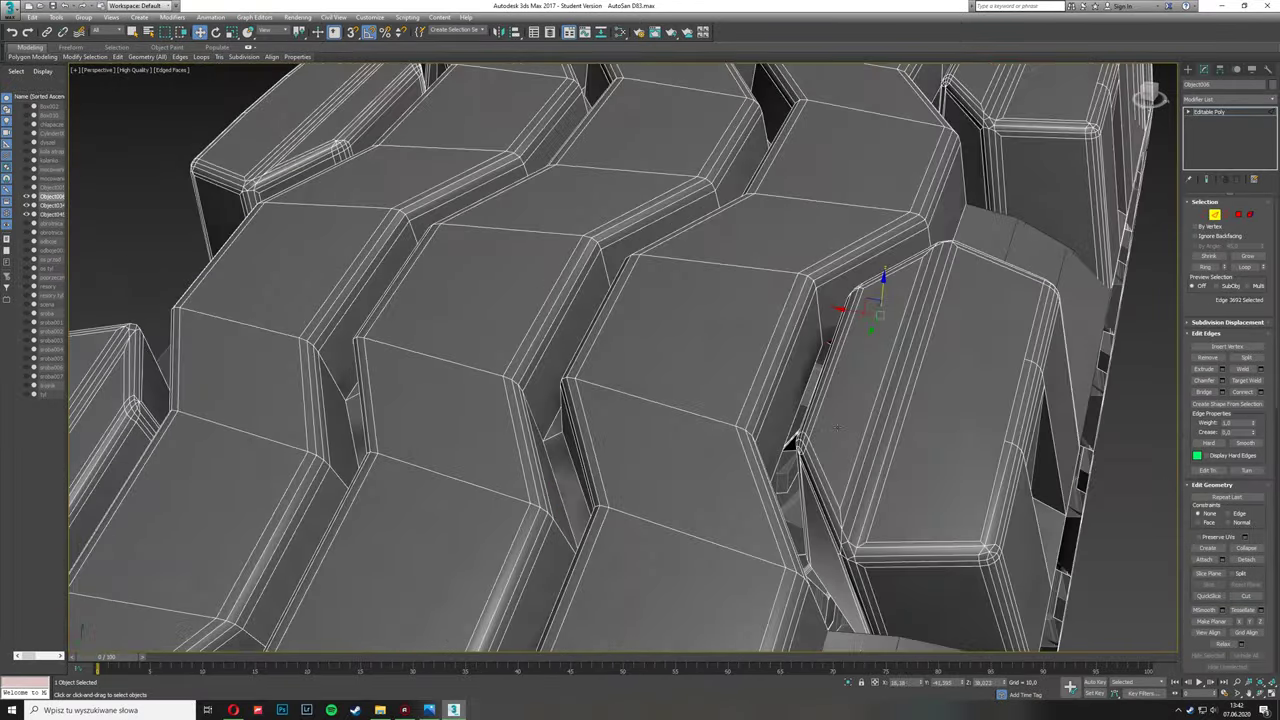
pyautogui.moveTo(836, 428)
pyautogui.keyDown('alt'); pyautogui.mouseDown(button='middle')
pyautogui.moveTo(743, 429)
pyautogui.moveTo(634, 366)
pyautogui.moveTo(790, 255)
pyautogui.mouseUp(button='middle'); pyautogui.keyUp('alt')
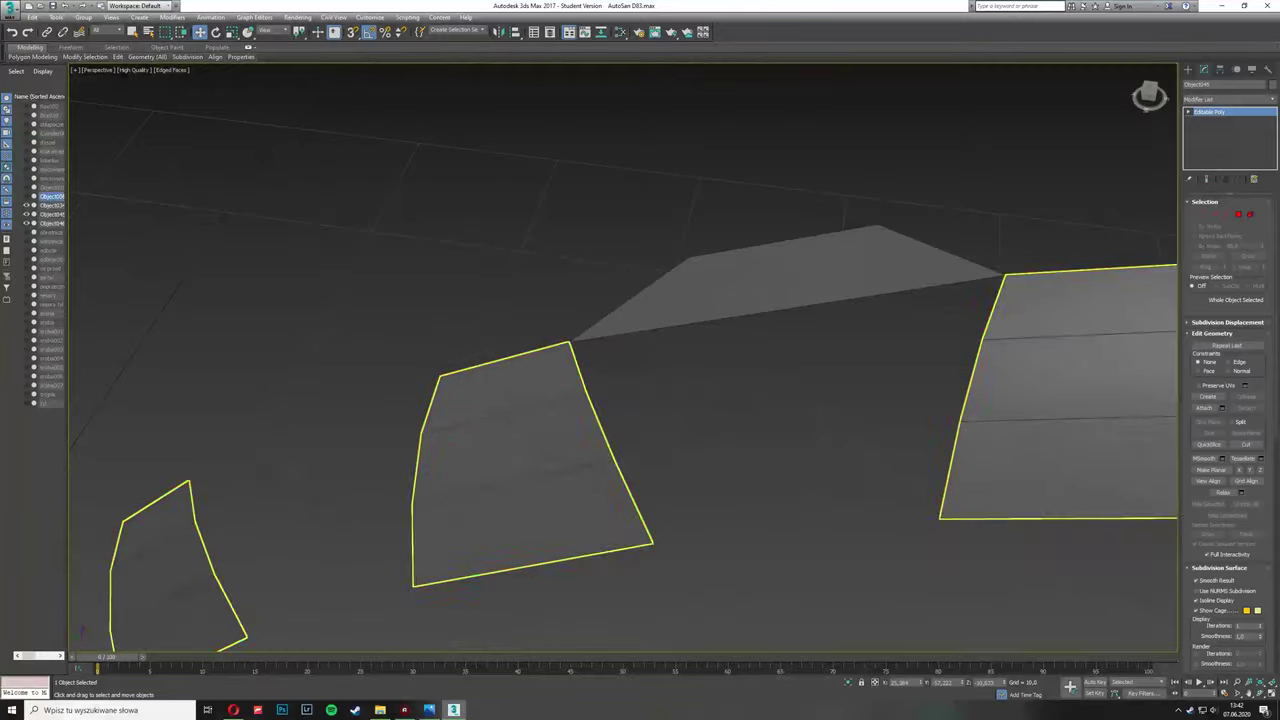
pyautogui.moveTo(560, 369); pyautogui.dragTo(742, 371)
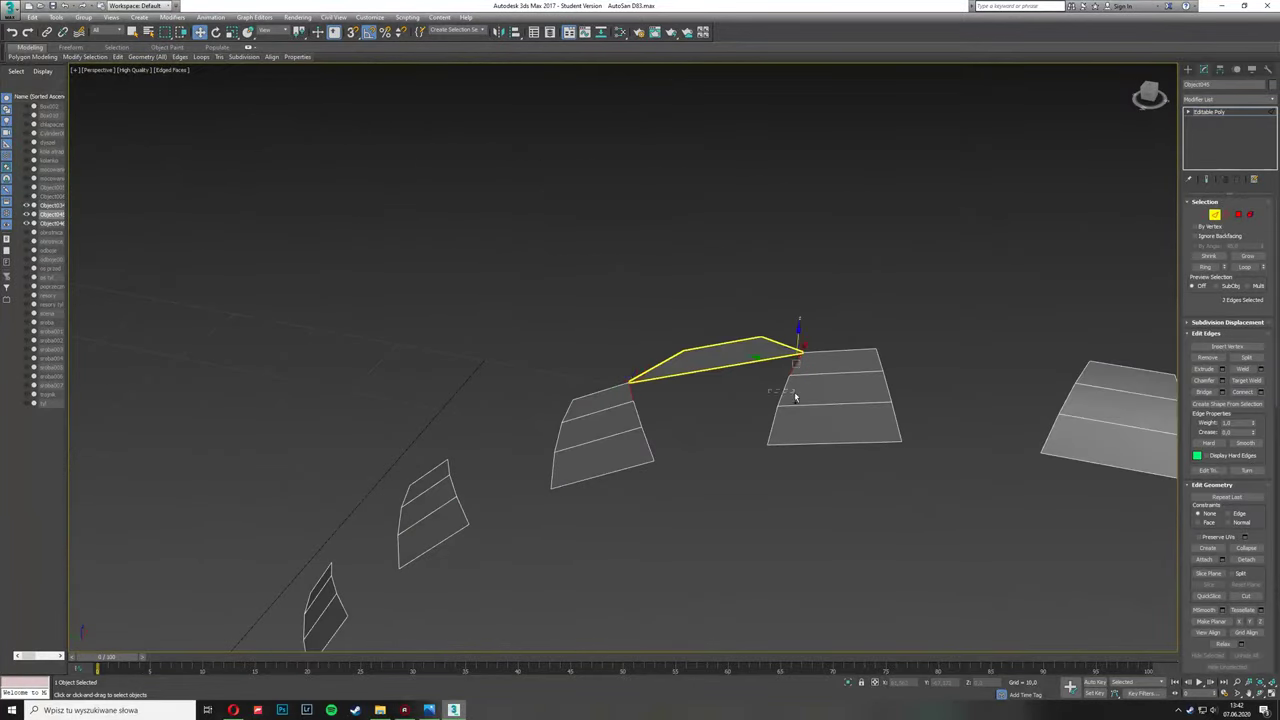
pyautogui.press('4')
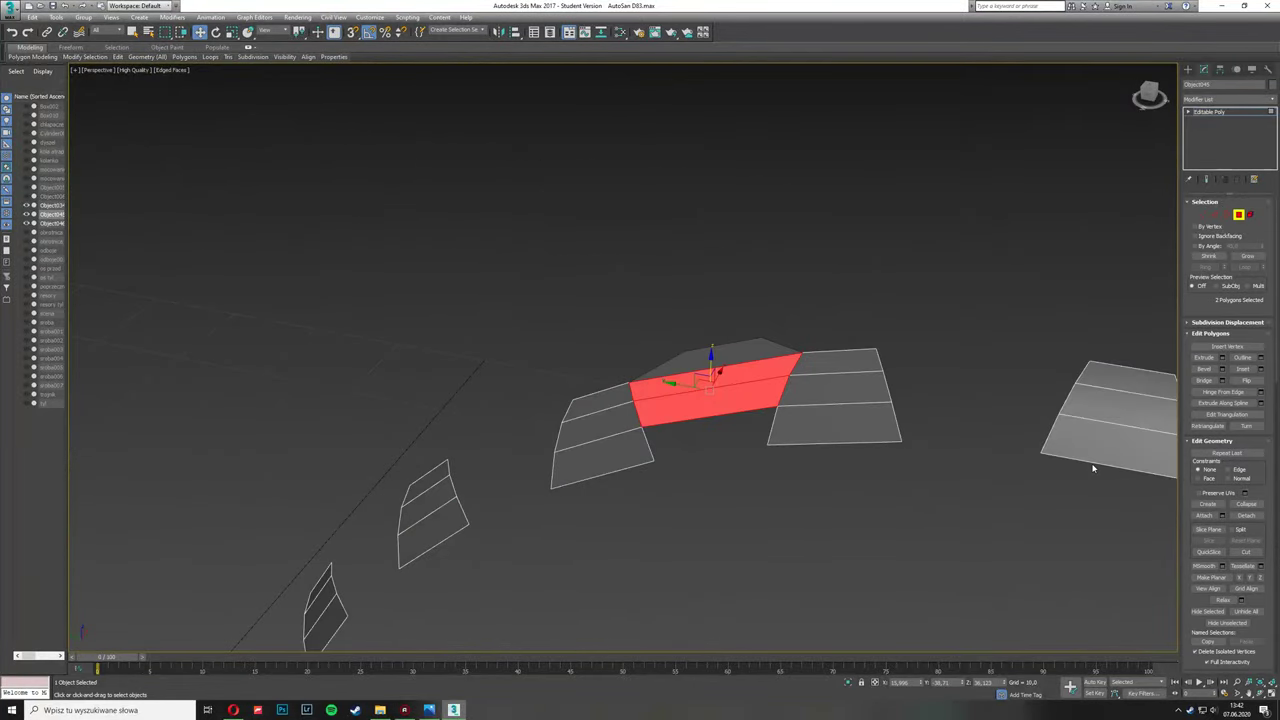
pyautogui.click(756, 366)
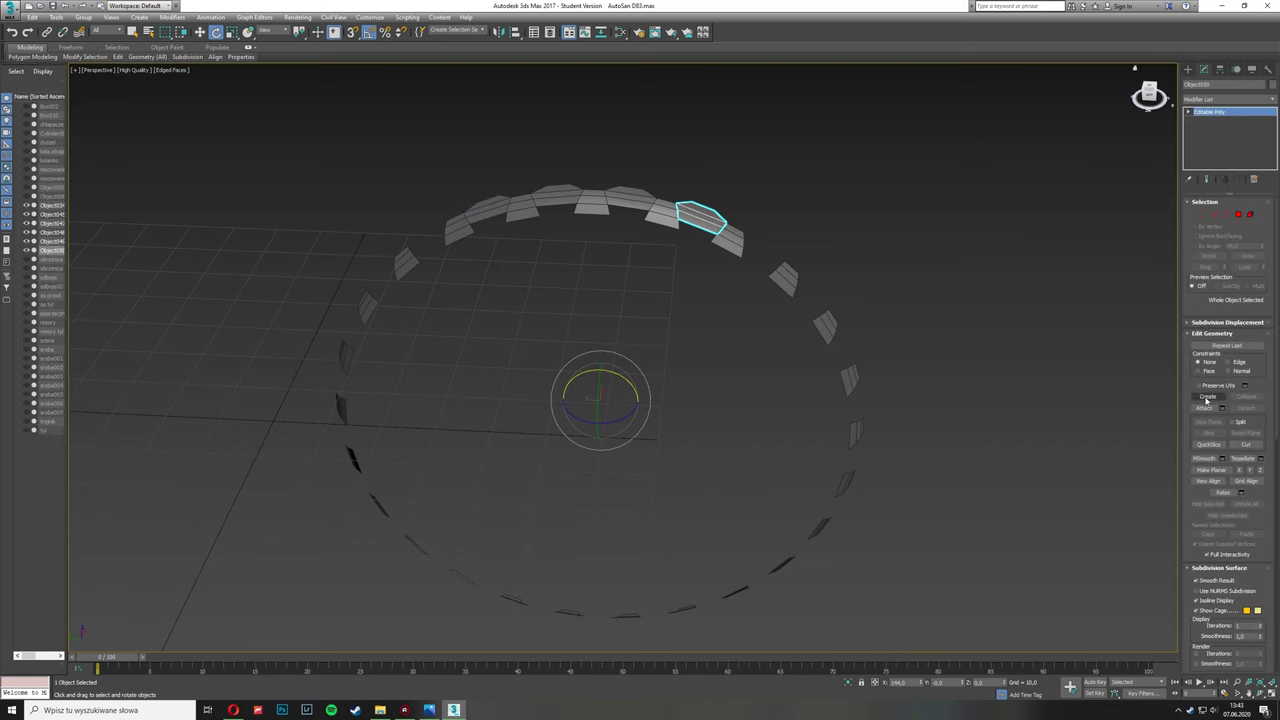
# Step: Rotate the patches -72° and attach the lower ring of patches into one object
pyautogui.moveTo(596, 377); pyautogui.dragTo(568, 352)
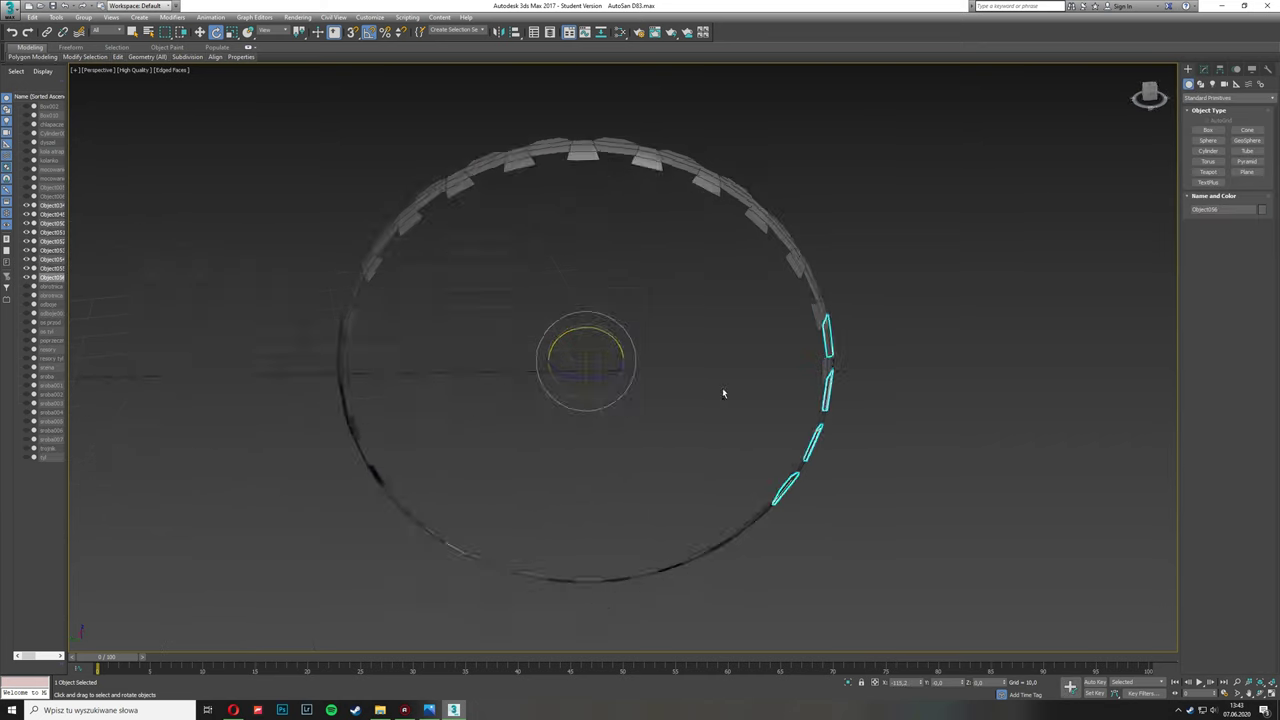
pyautogui.moveTo(722, 387)
pyautogui.keyDown('alt'); pyautogui.mouseDown(button='middle')
pyautogui.moveTo(858, 419)
pyautogui.moveTo(883, 481)
pyautogui.moveTo(696, 188)
pyautogui.mouseUp(button='middle'); pyautogui.keyUp('alt')
pyautogui.press('4')
pyautogui.click(338, 376)
pyautogui.keyDown('alt'); pyautogui.moveTo(338, 376); pyautogui.dragTo(514, 480, button='middle'); pyautogui.keyUp('alt')
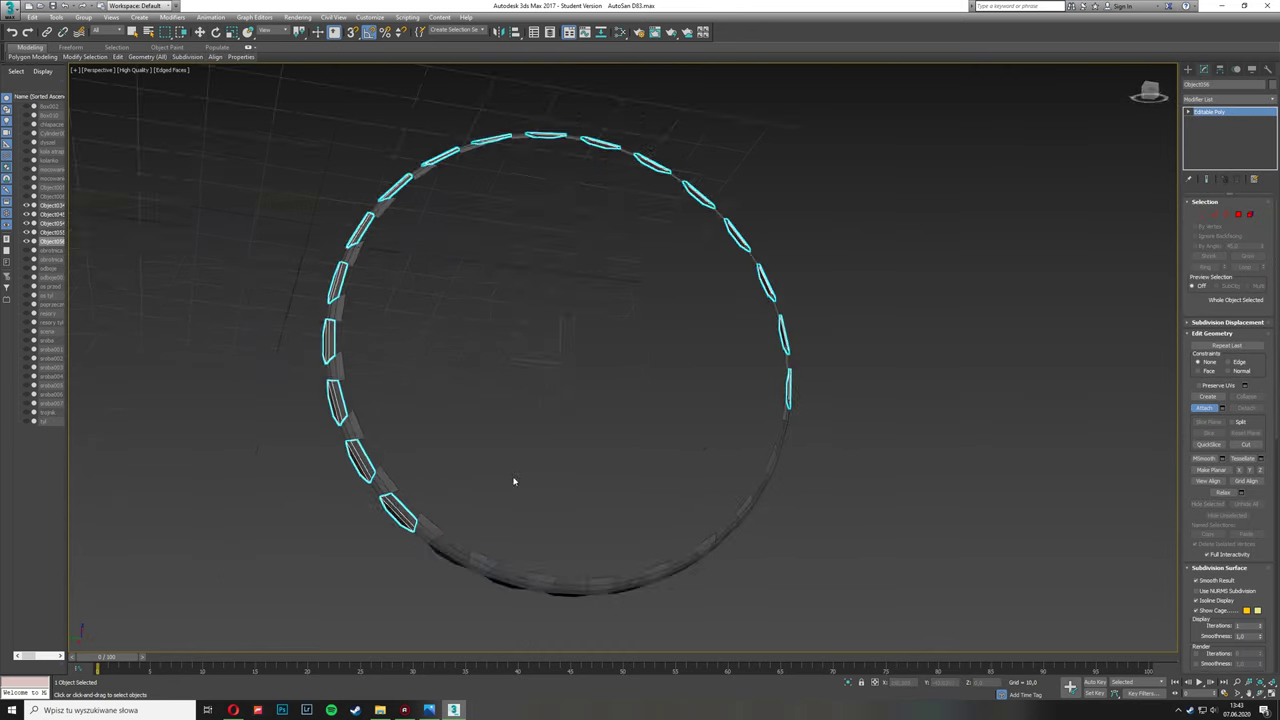
pyautogui.press('1')
pyautogui.keyDown('alt'); pyautogui.moveTo(1144, 429); pyautogui.dragTo(459, 126, button='middle'); pyautogui.keyUp('alt')
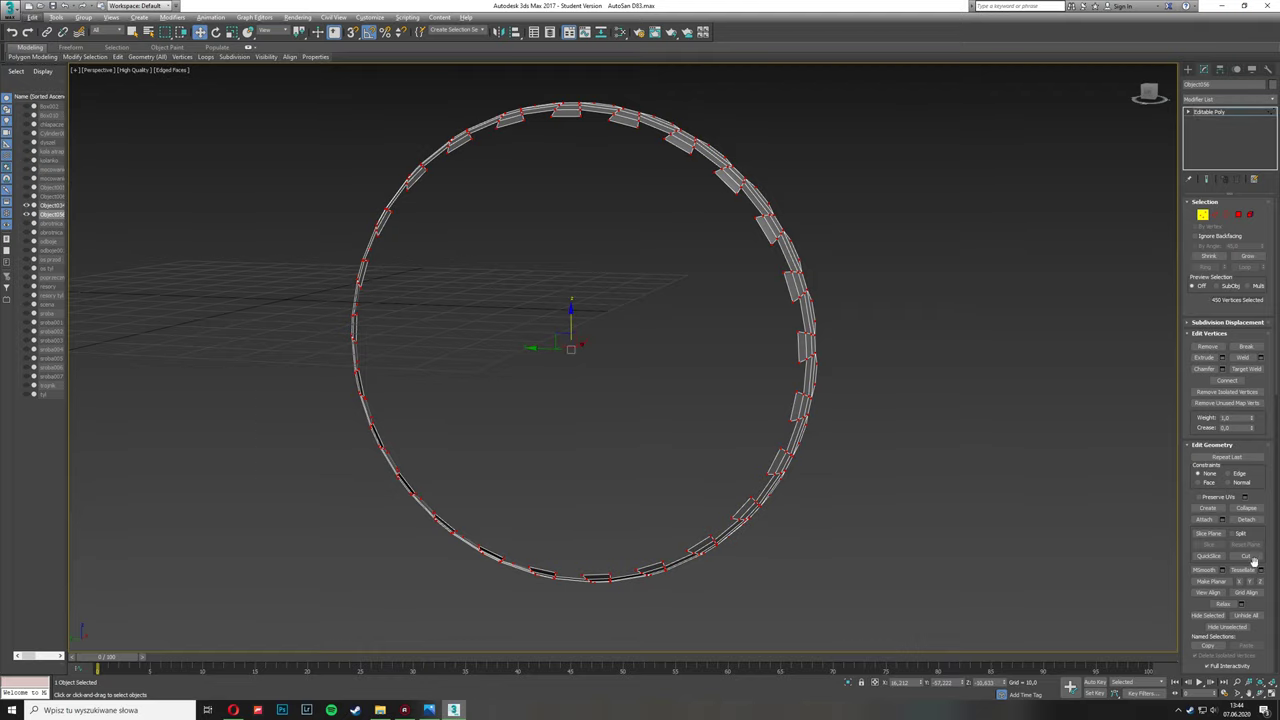
pyautogui.click(1229, 113)
# Step: Clone the patch ring, adjust the angle snap, and pick the other ring for rotation
pyautogui.moveTo(266, 346)
pyautogui.keyDown('alt'); pyautogui.mouseDown(button='middle')
pyautogui.moveTo(471, 316)
pyautogui.moveTo(517, 354)
pyautogui.moveTo(640, 400)
pyautogui.mouseUp(button='middle'); pyautogui.keyUp('alt')
pyautogui.scroll(5, 471, 316)
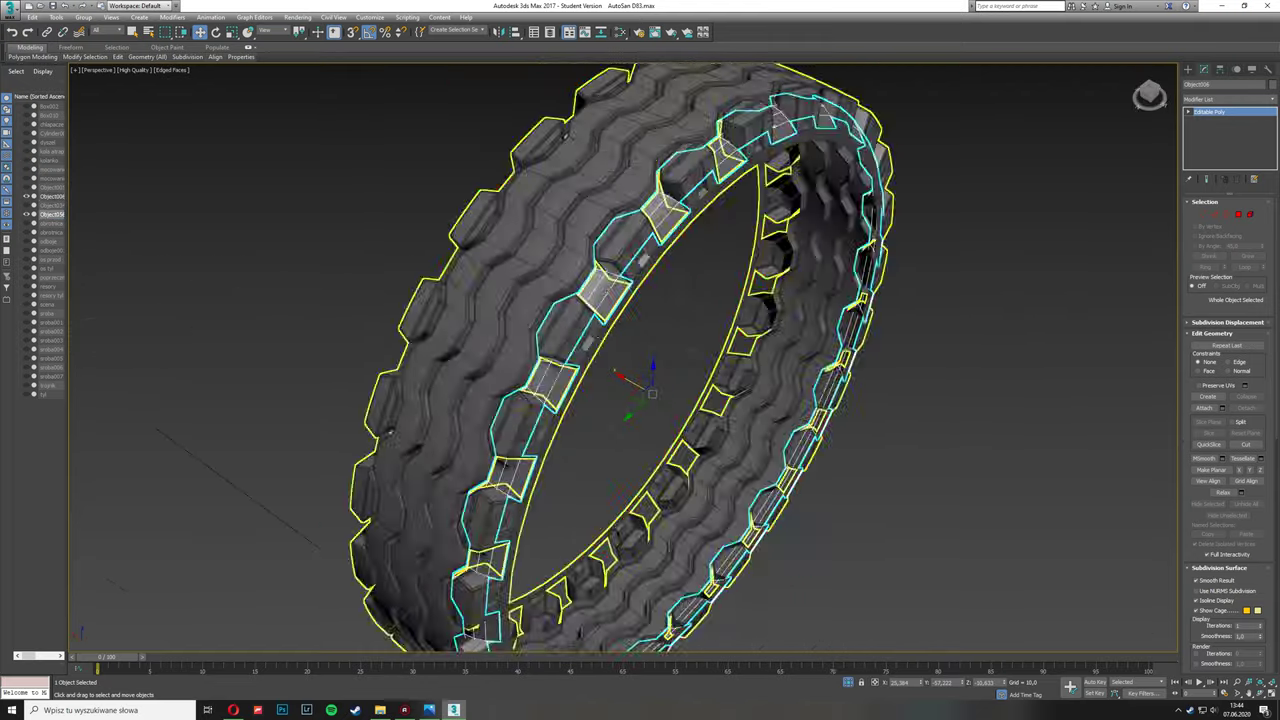
pyautogui.scroll(3, 640, 400)
pyautogui.click(1189, 71)
pyautogui.hotkey('ctrl', 'v')
pyautogui.press('Return')
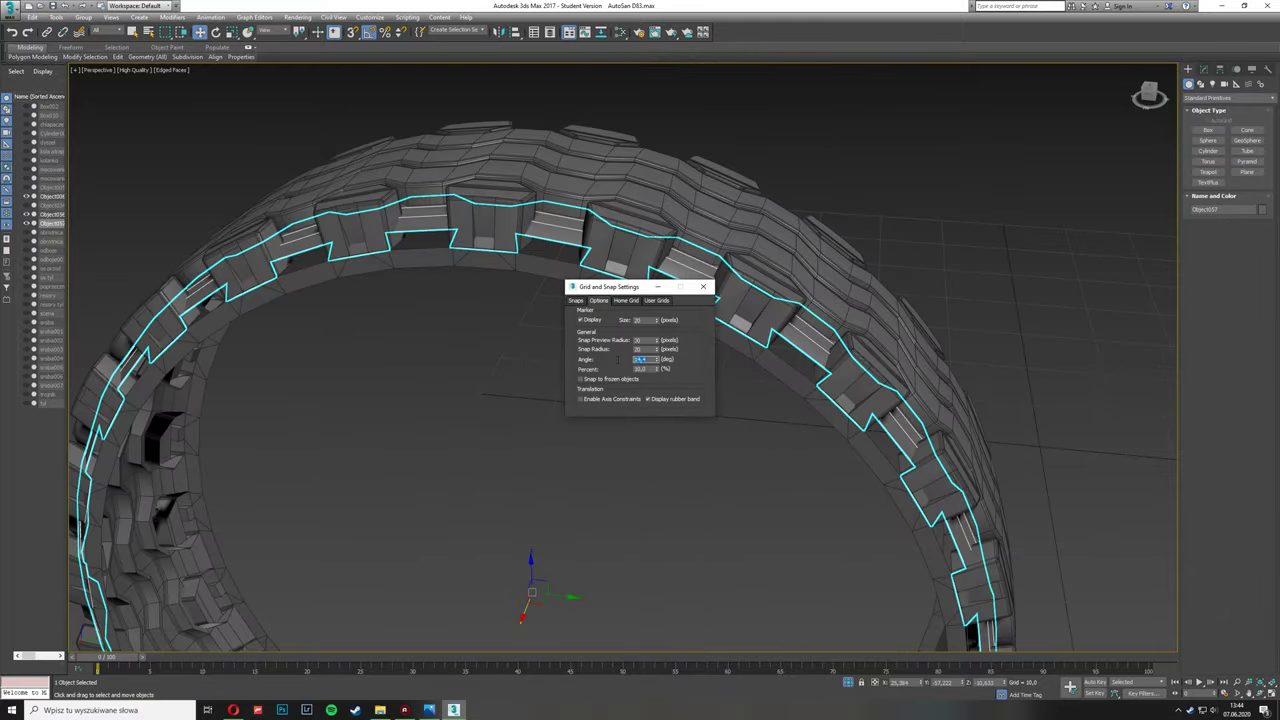
pyautogui.click(701, 288)
pyautogui.press('e')
pyautogui.click(591, 313)
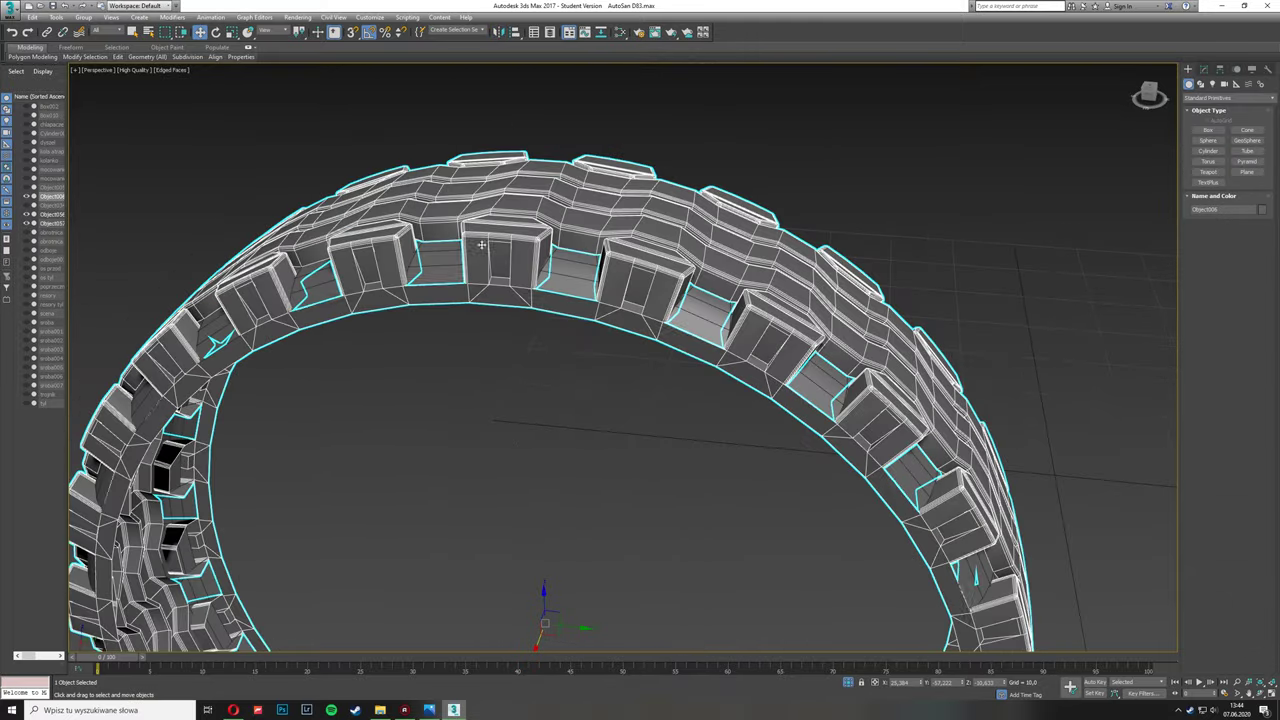
# Step: Weld all the tire's overlapping vertices, reducing 10250 to 9930
pyautogui.press('z')
pyautogui.keyDown('alt'); pyautogui.moveTo(600, 330); pyautogui.dragTo(986, 277, button='middle'); pyautogui.keyUp('alt')
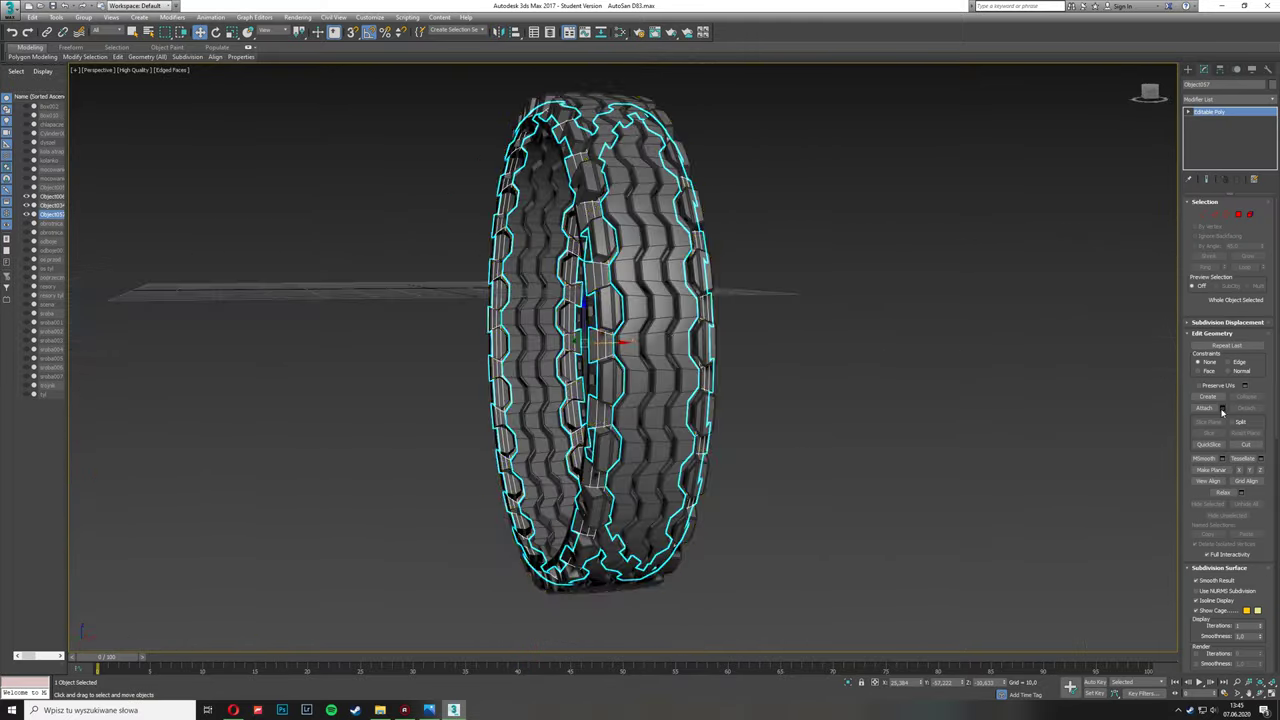
pyautogui.press('1')
pyautogui.scroll(10, 986, 277)
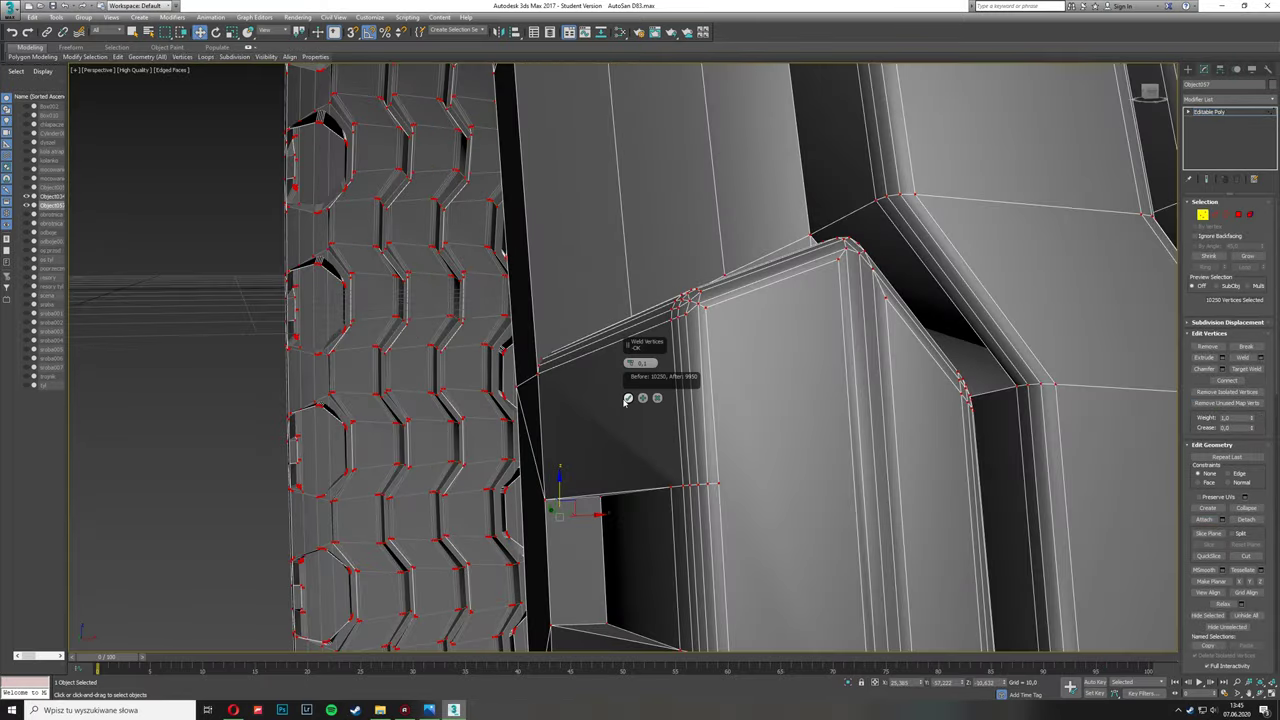
pyautogui.click(627, 398)
pyautogui.keyDown('alt'); pyautogui.moveTo(627, 400); pyautogui.dragTo(608, 371, button='middle'); pyautogui.keyUp('alt')
# Step: Add a Smooth modifier to the tire, with Auto Smooth at a 30 threshold
pyautogui.click(1228, 98)
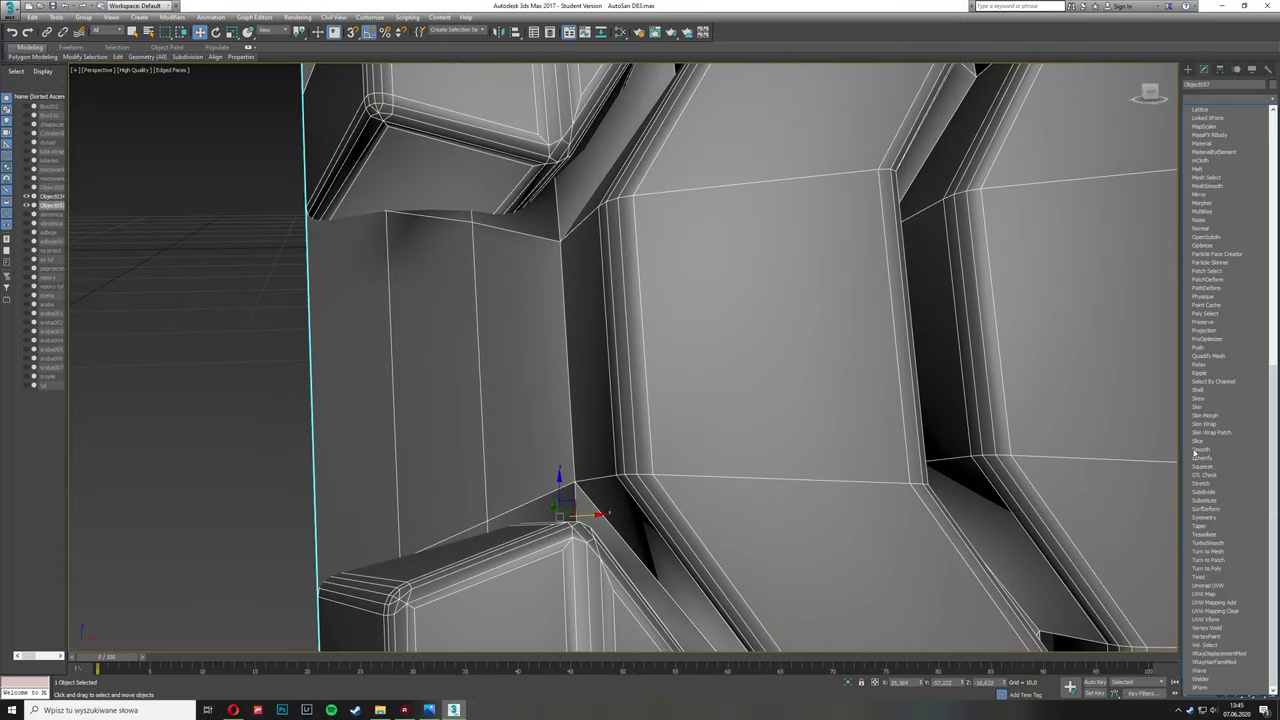
pyautogui.click(1197, 450)
pyautogui.scroll(-15, 437, 349)
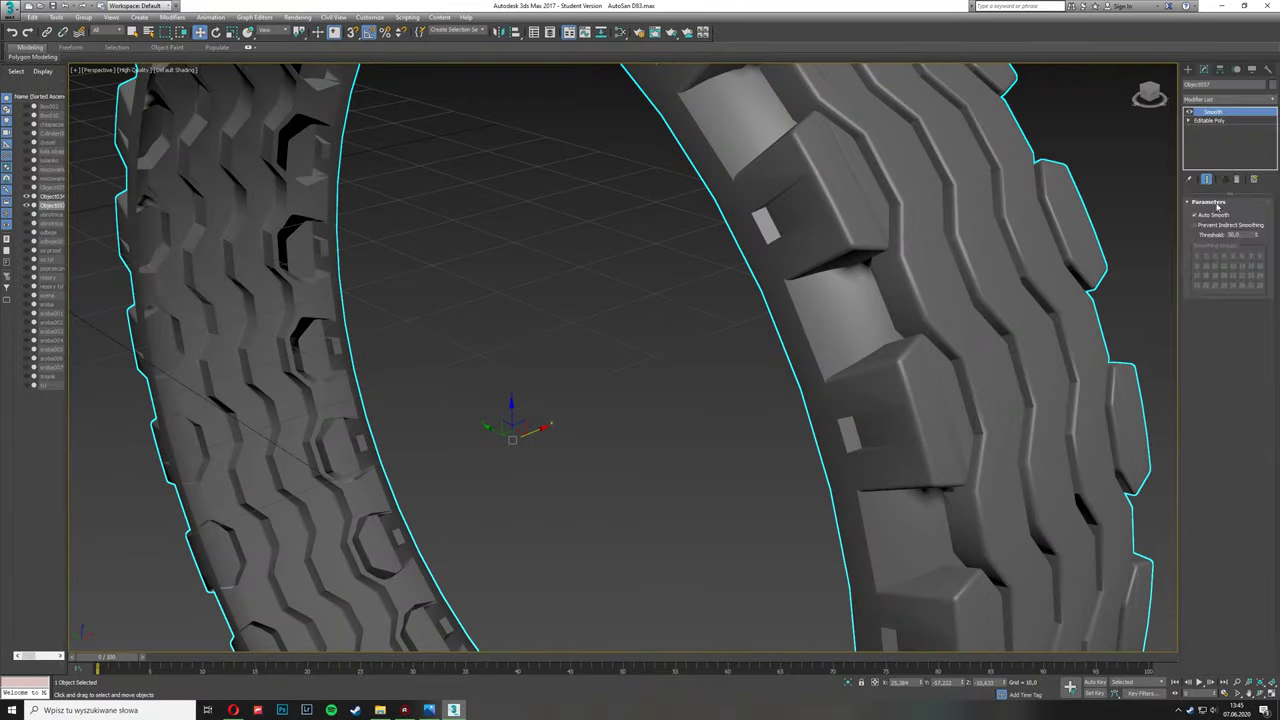
# Step: Remove the Smooth modifier and pick an edge on a tread block with wireframe edges shown
pyautogui.click(1236, 179)
pyautogui.scroll(-10, 881, 386)
pyautogui.scroll(15, 491, 336)
pyautogui.press('2')
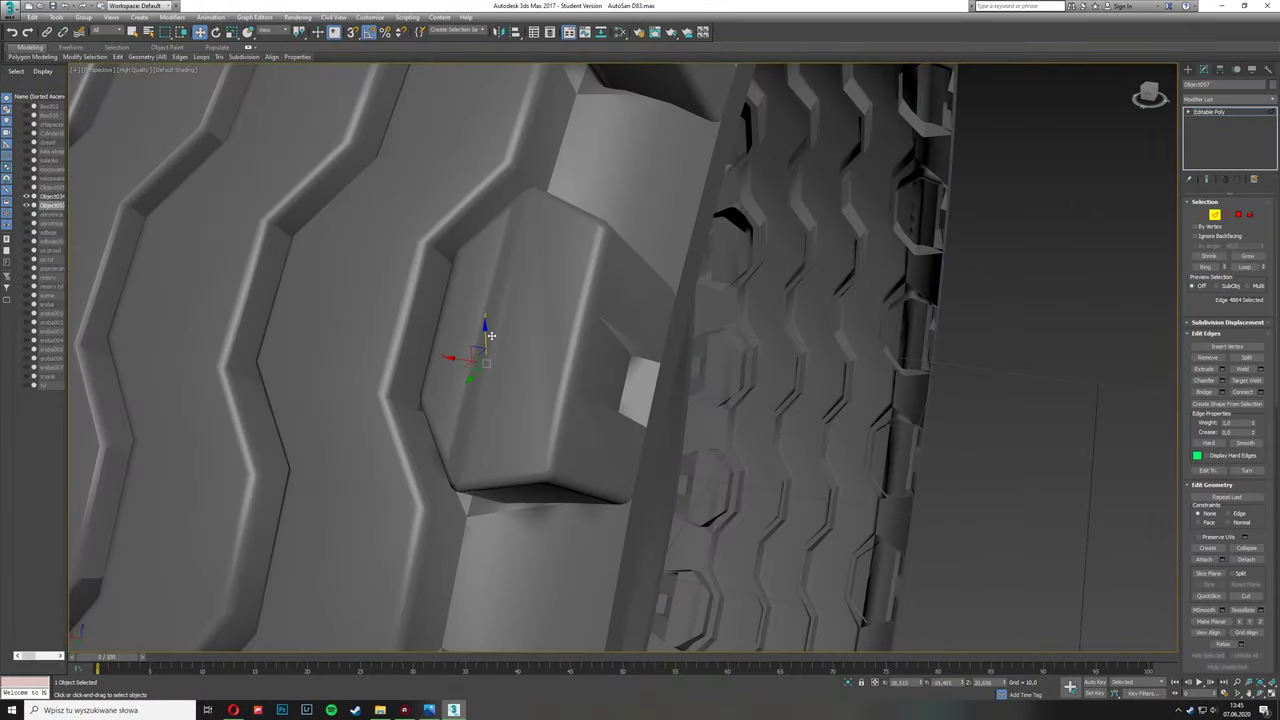
pyautogui.scroll(-2, 488, 340)
pyautogui.press('F4')
pyautogui.click(468, 345)
pyautogui.scroll(3, 523, 357)
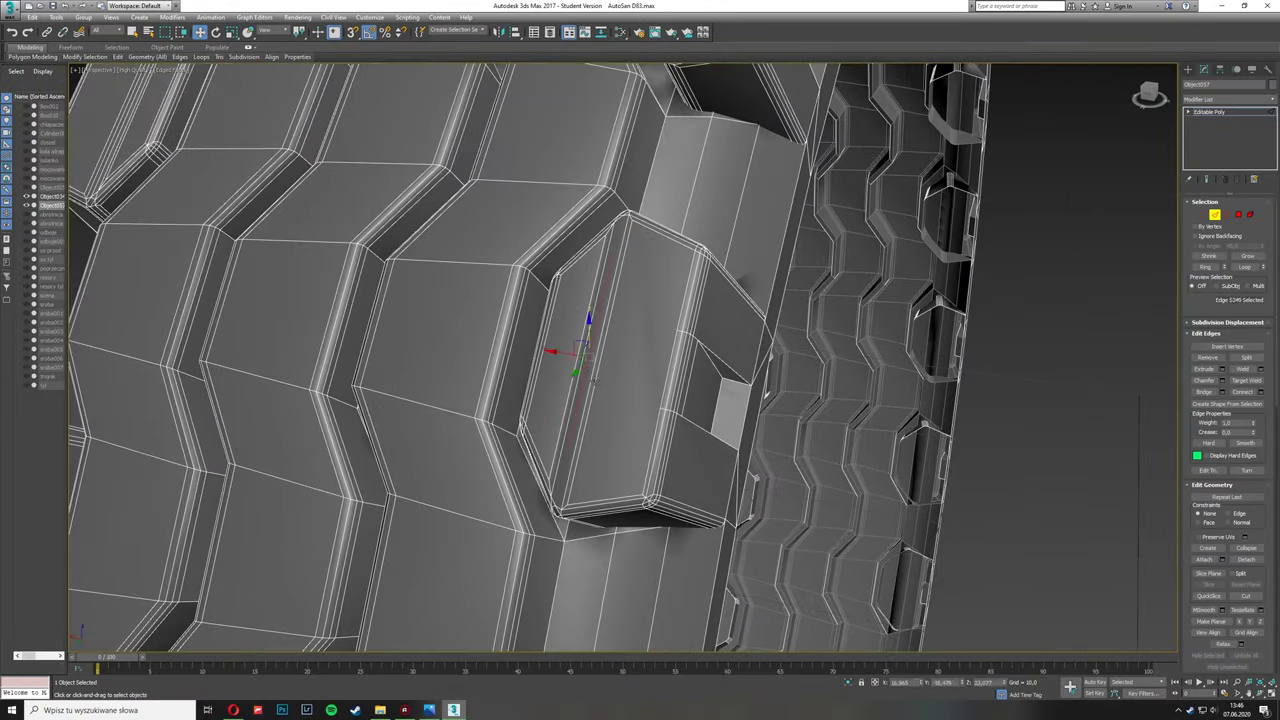
pyautogui.scroll(-10, 592, 380)
# Step: In the four-viewport layout, push the strip of 50 inner faces outward
pyautogui.press('4')
pyautogui.scroll(10, 810, 588)
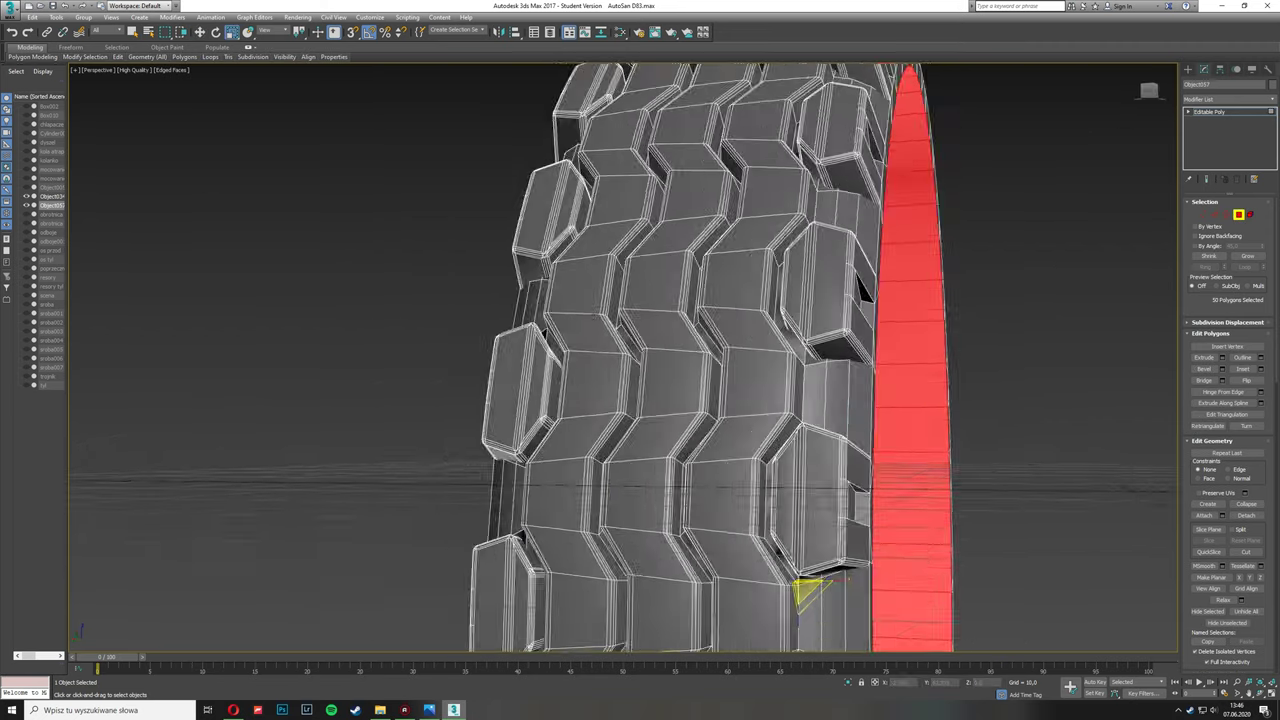
pyautogui.hotkey('alt', 'w')
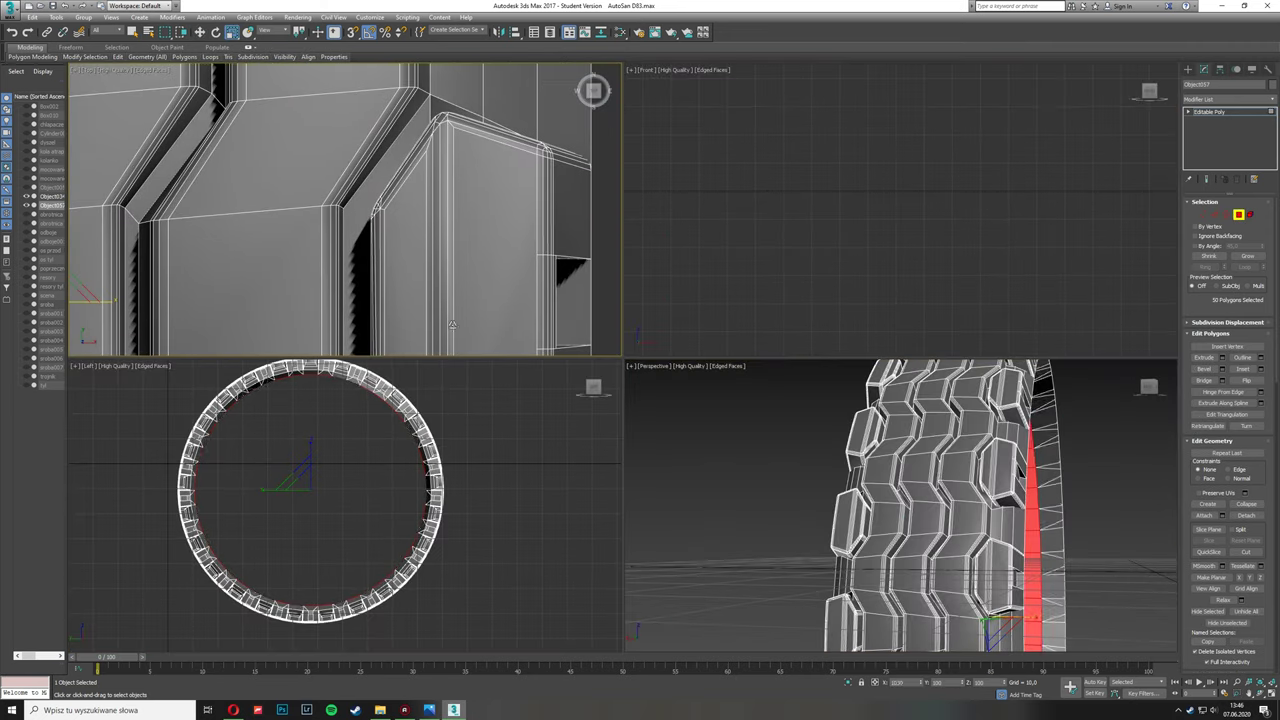
pyautogui.moveTo(452, 325); pyautogui.dragTo(807, 322)
# Step: Maximize the Perspective view and orbit around to a side view of the whole tire ring
pyautogui.click(1228, 215)
pyautogui.hotkey('alt', 'w')
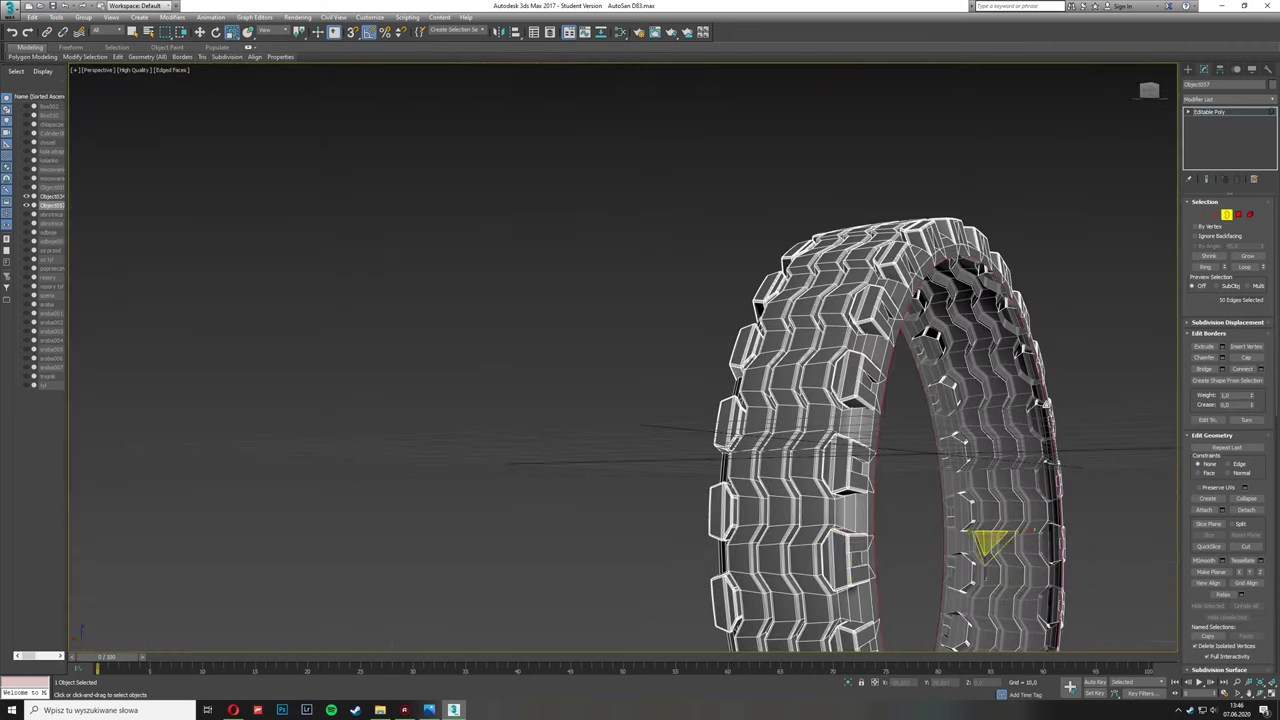
pyautogui.moveTo(944, 531)
pyautogui.keyDown('alt'); pyautogui.mouseDown(button='middle')
pyautogui.moveTo(709, 365)
pyautogui.moveTo(657, 368)
pyautogui.moveTo(610, 413)
pyautogui.moveTo(627, 400)
pyautogui.mouseUp(button='middle'); pyautogui.keyUp('alt')
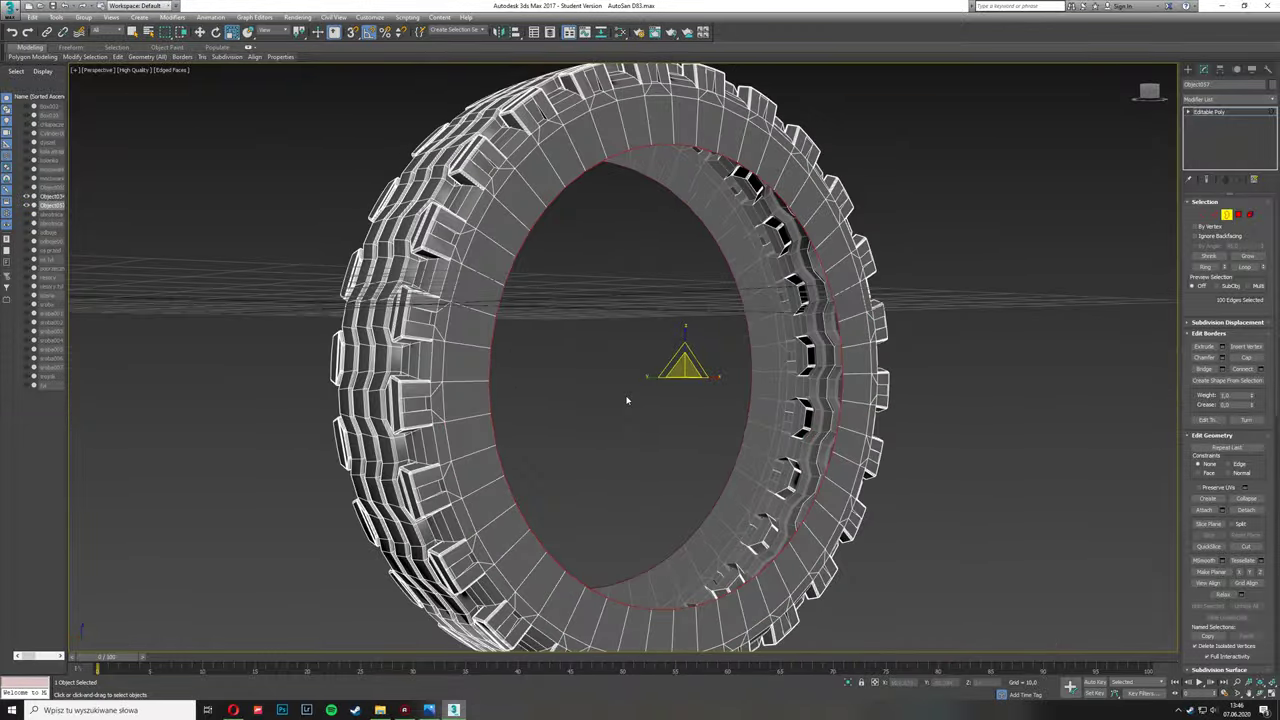
pyautogui.moveTo(249, 110)
pyautogui.keyDown('alt'); pyautogui.mouseDown(button='middle')
pyautogui.moveTo(663, 366)
pyautogui.moveTo(660, 380)
pyautogui.moveTo(688, 380)
pyautogui.moveTo(677, 366)
pyautogui.moveTo(471, 523)
pyautogui.moveTo(684, 380)
pyautogui.moveTo(660, 389)
pyautogui.moveTo(689, 409)
pyautogui.mouseUp(button='middle'); pyautogui.keyUp('alt')
pyautogui.press('4')
pyautogui.scroll(5, 663, 366)
pyautogui.scroll(-5, 694, 365)
pyautogui.scroll(5, 680, 372)
# Step: Check the inner opening's borders, then reselect the 50 inner faces with the Move tool active
pyautogui.press('3')
pyautogui.scroll(-5, 688, 380)
pyautogui.scroll(4, 677, 366)
pyautogui.press('w')
pyautogui.press('4')
pyautogui.scroll(3, 684, 380)
pyautogui.scroll(-4, 660, 389)
pyautogui.scroll(4, 689, 409)
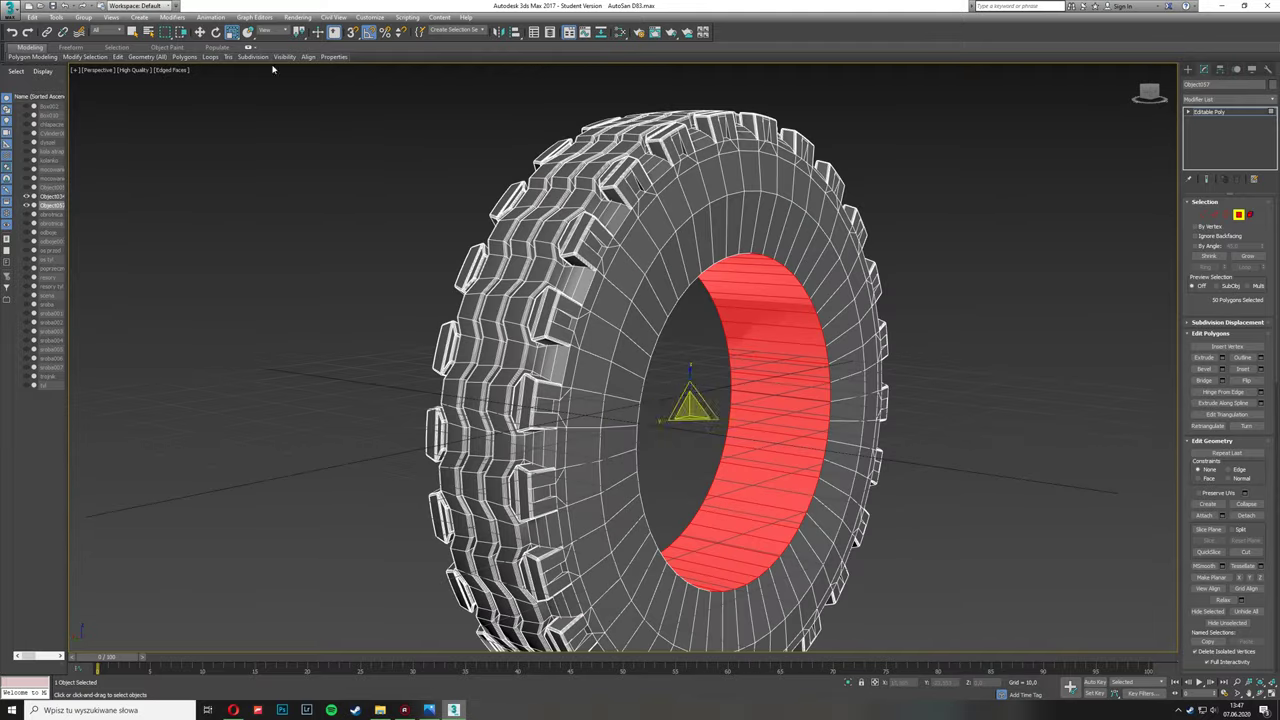
pyautogui.scroll(2, 751, 190)
# Step: Apply Connect to the inner ring edges, then clear the edge selection
pyautogui.press('2')
pyautogui.click(1255, 393)
pyautogui.click(623, 434)
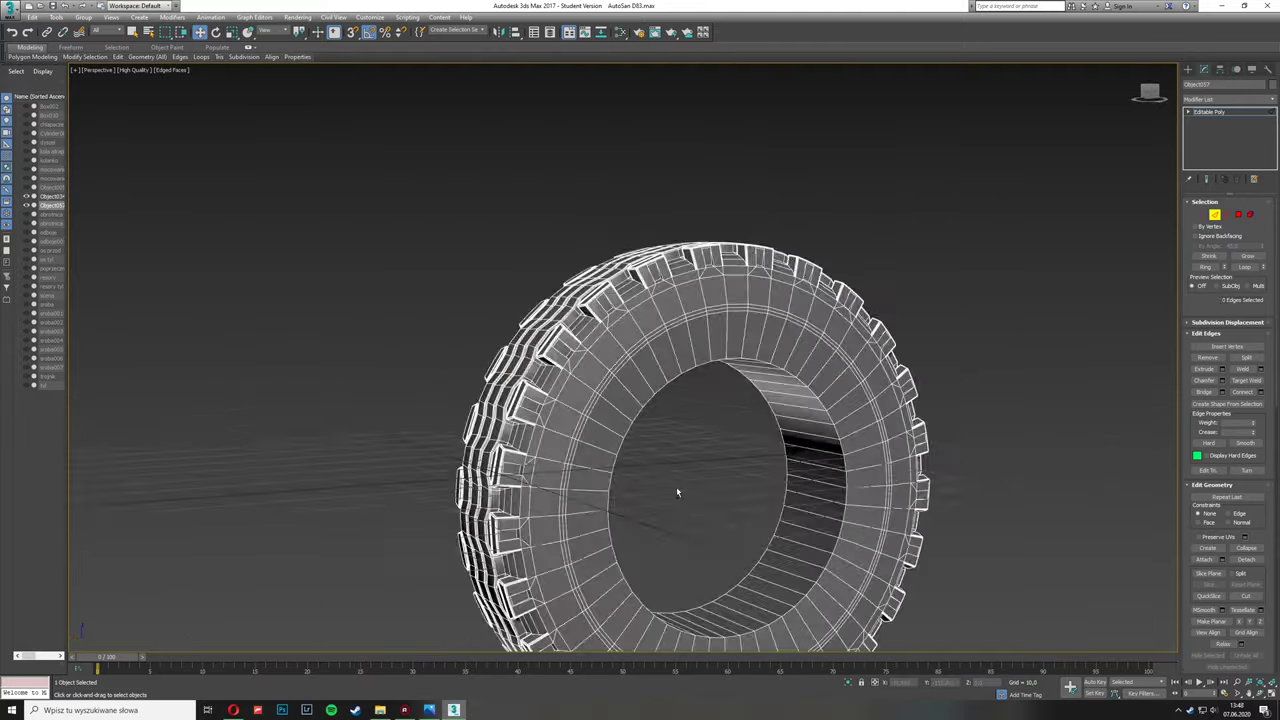
pyautogui.moveTo(677, 491)
pyautogui.keyDown('alt'); pyautogui.mouseDown(button='middle')
pyautogui.moveTo(651, 437)
pyautogui.moveTo(457, 385)
pyautogui.moveTo(609, 391)
pyautogui.mouseUp(button='middle'); pyautogui.keyUp('alt')
pyautogui.scroll(4, 666, 305)
pyautogui.scroll(-1, 665, 305)
pyautogui.click(628, 451)
pyautogui.scroll(-4, 457, 385)
# Step: Select all radial sidewall edges around the ring in the maximized side view
pyautogui.click(415, 432)
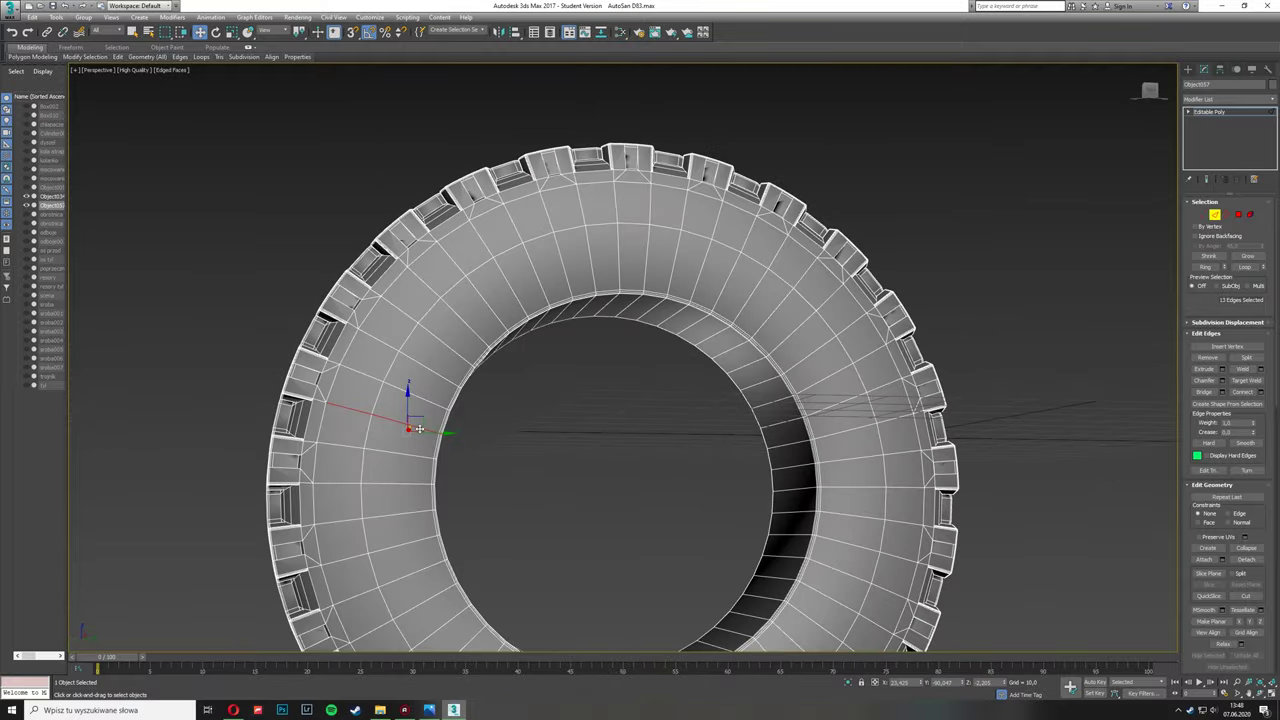
pyautogui.hotkey('alt', 'w')
pyautogui.hotkey('alt', 'w')
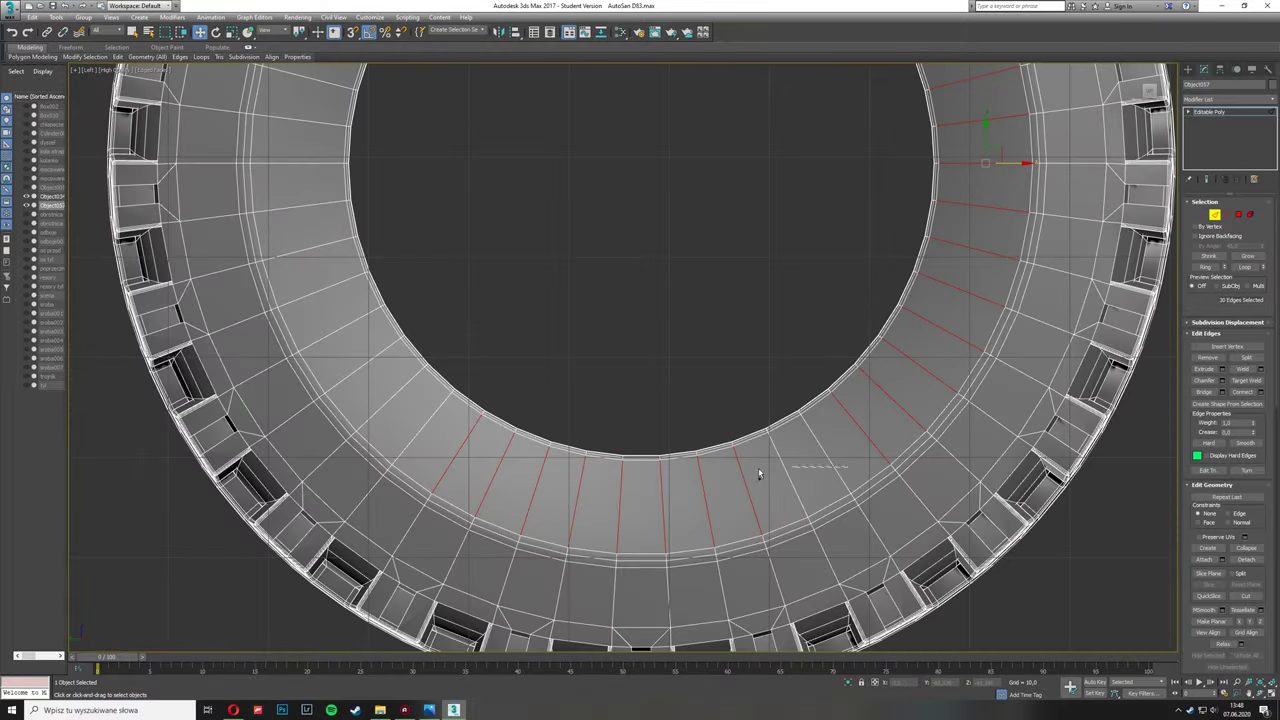
pyautogui.keyDown('alt'); pyautogui.moveTo(759, 474); pyautogui.dragTo(400, 203, button='middle'); pyautogui.keyUp('alt')
pyautogui.keyDown('alt'); pyautogui.moveTo(399, 457); pyautogui.dragTo(421, 313, button='middle'); pyautogui.keyUp('alt')
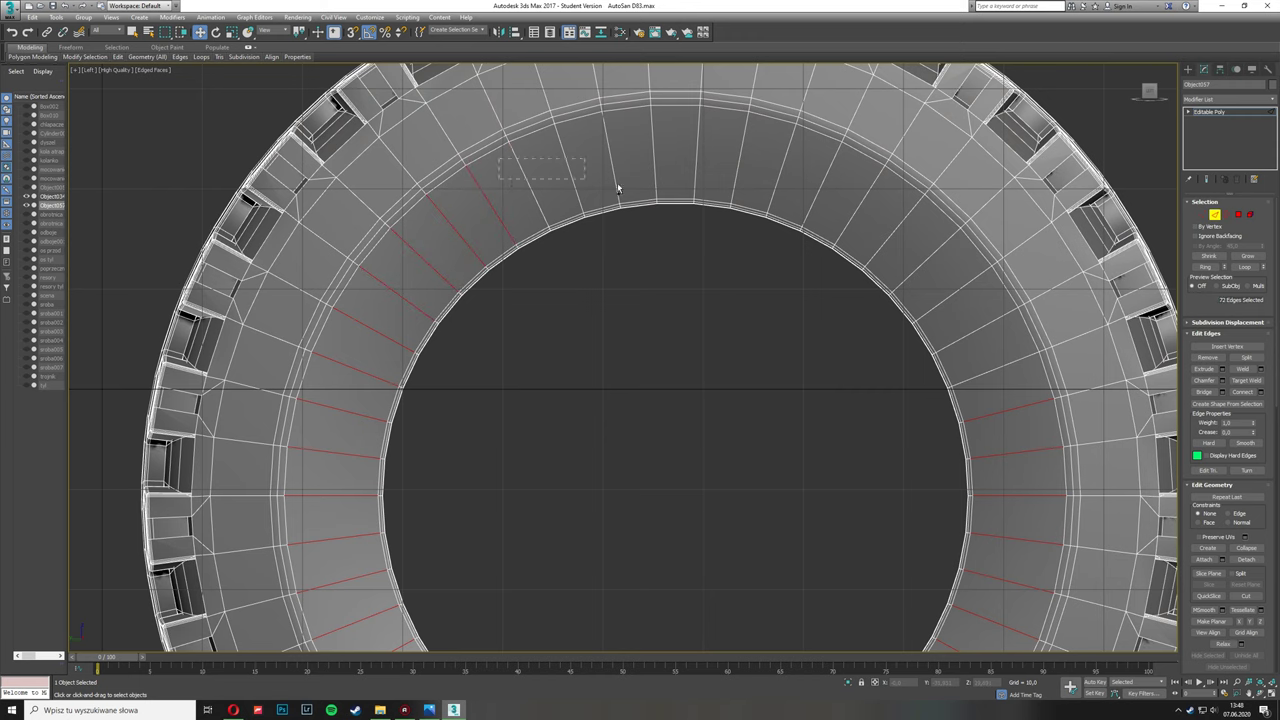
pyautogui.scroll(-3, 936, 270)
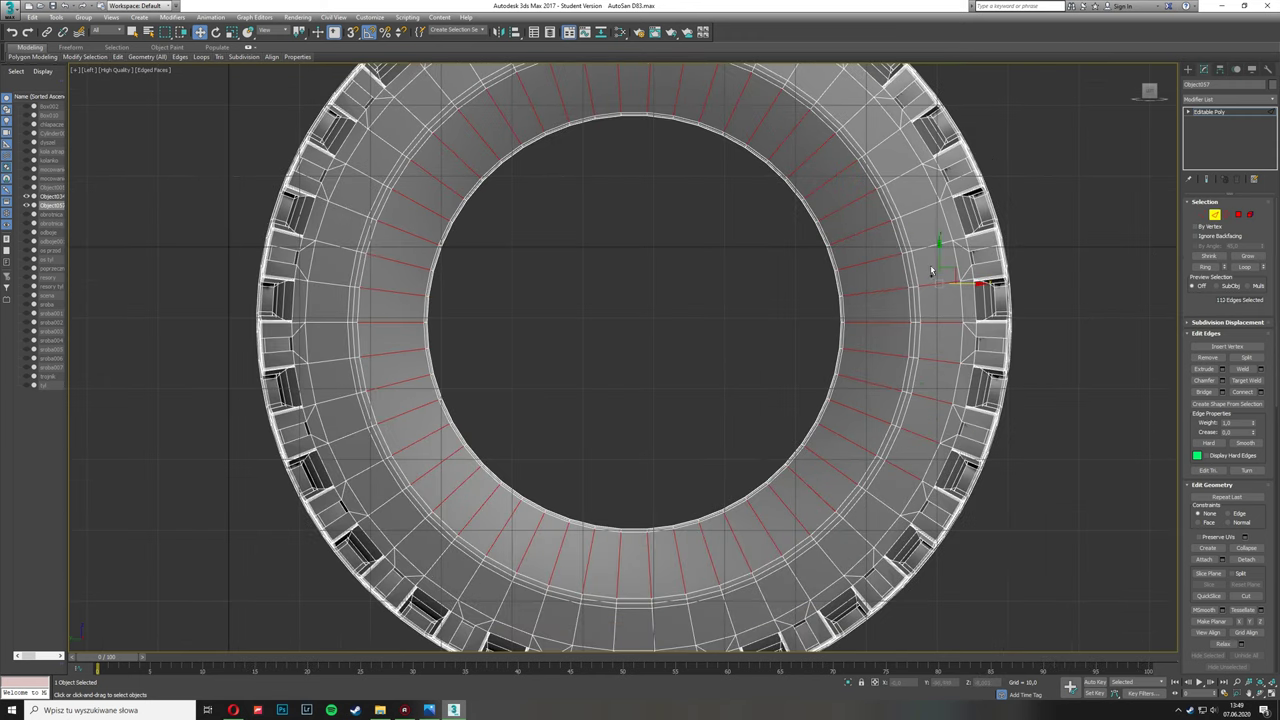
pyautogui.moveTo(930, 270); pyautogui.dragTo(973, 388, button='middle')
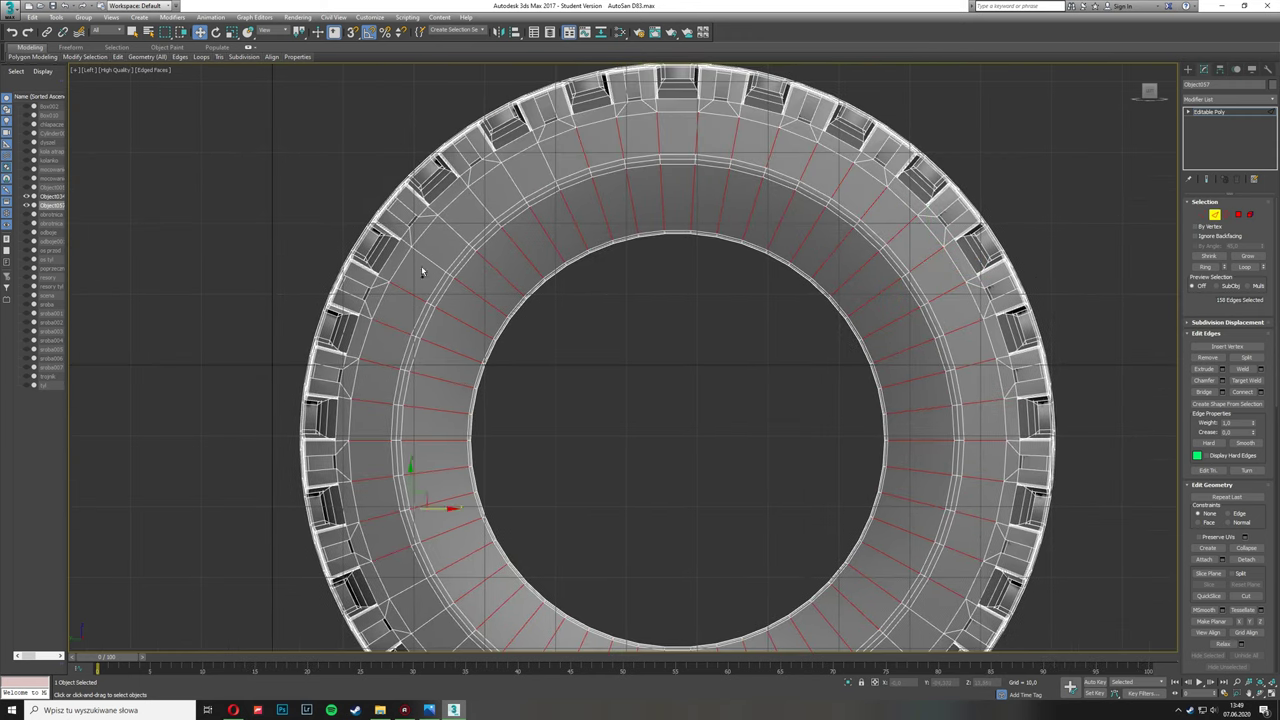
pyautogui.moveTo(523, 201); pyautogui.dragTo(862, 369, button='middle')
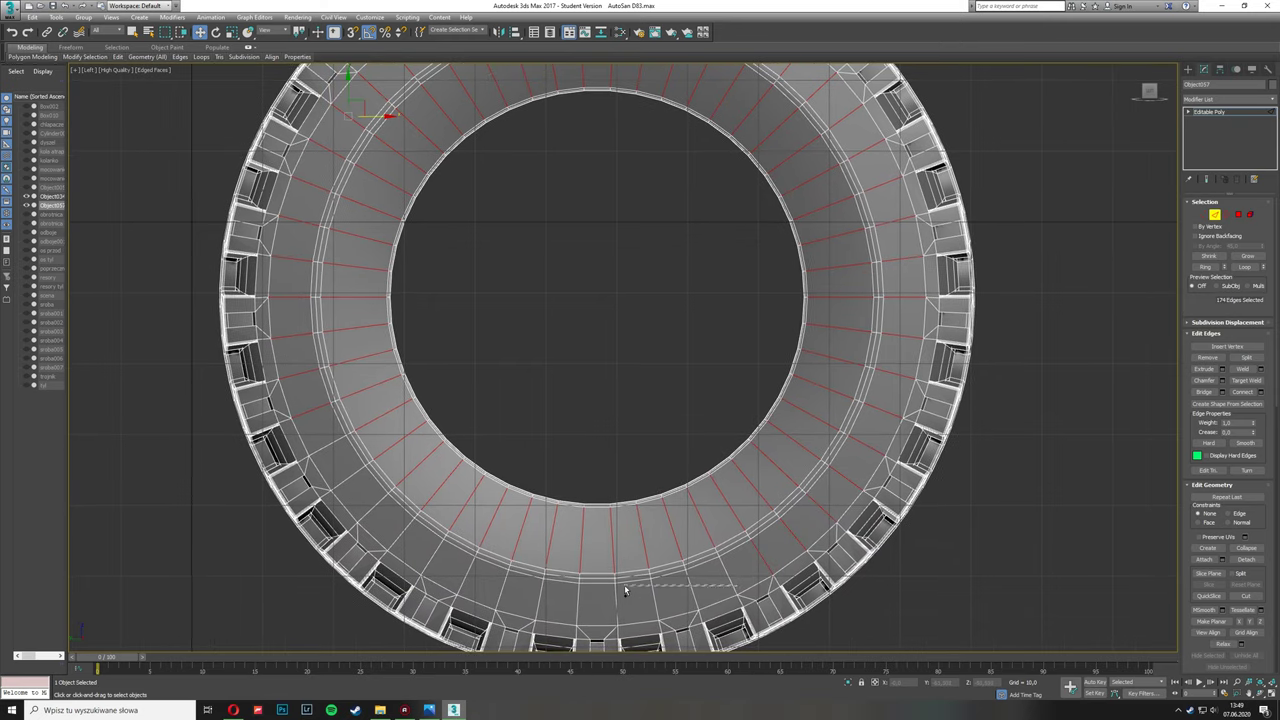
pyautogui.hotkey('alt', 'w')
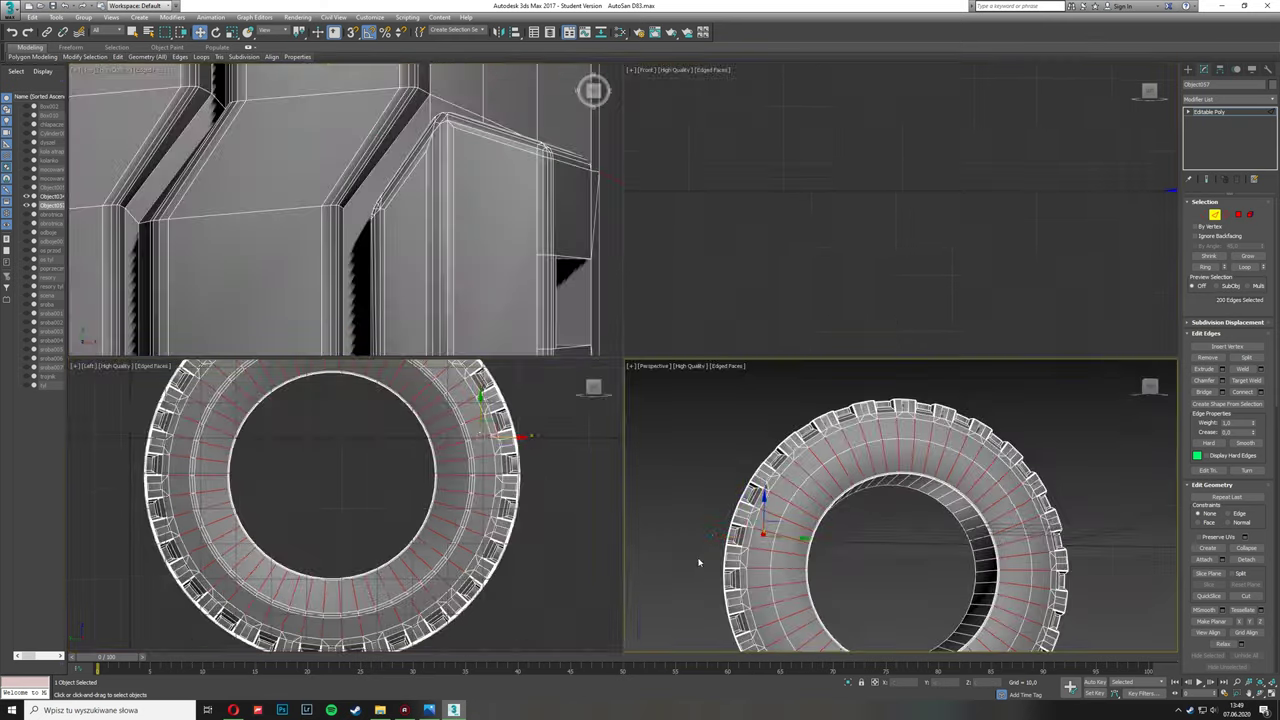
# Step: Connect the selected radial edges with 10 segments
pyautogui.hotkey('alt', 'w')
pyautogui.click(1260, 391)
pyautogui.moveTo(631, 366); pyautogui.dragTo(631, 352)
pyautogui.keyDown('alt'); pyautogui.moveTo(631, 352); pyautogui.dragTo(590, 408, button='middle'); pyautogui.keyUp('alt')
pyautogui.scroll(5, 590, 408)
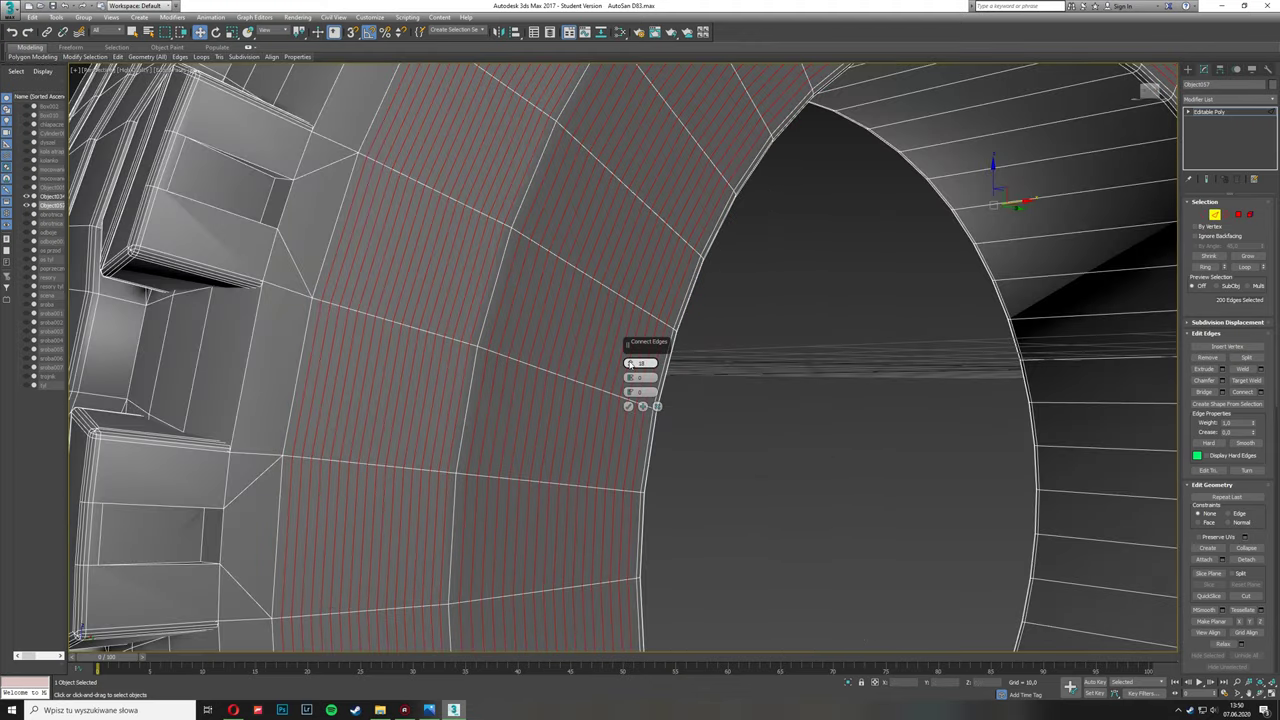
pyautogui.scroll(-6, 628, 363)
pyautogui.click(628, 405)
# Step: Back in Edge mode, orbit the Perspective view to see the sidewall loops side-on
pyautogui.press('4')
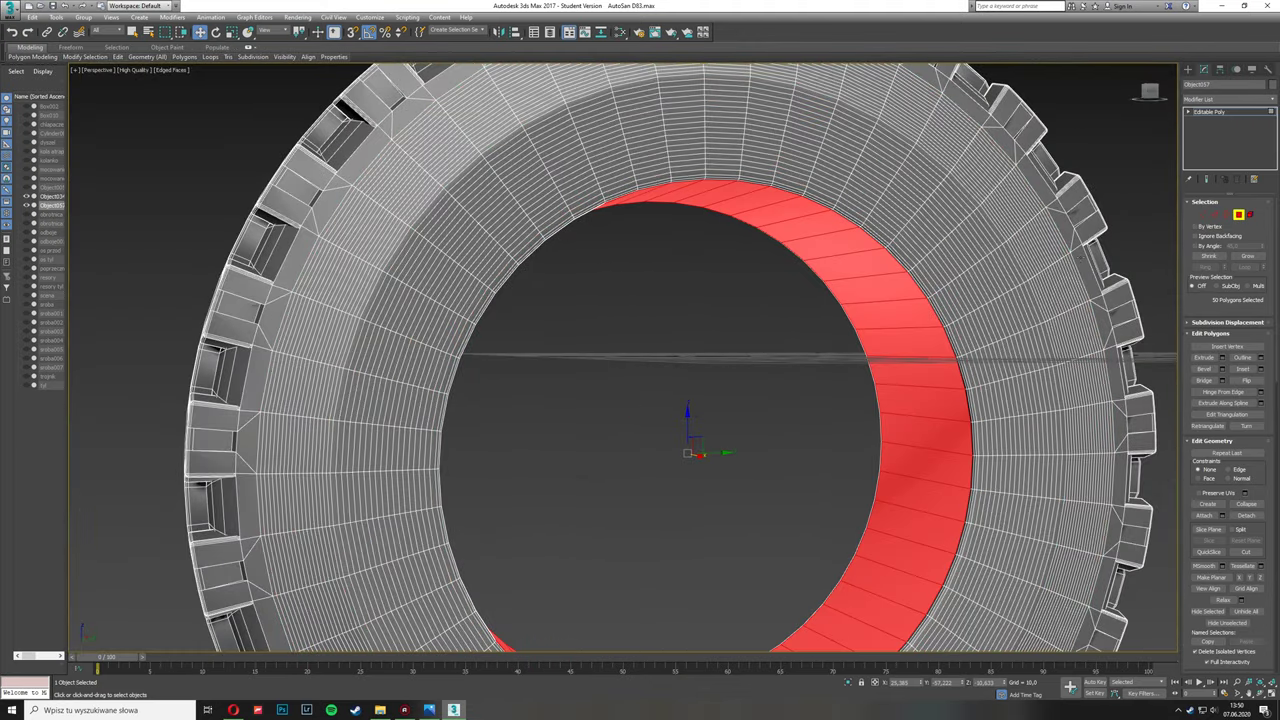
pyautogui.press('2')
pyautogui.press('l')
pyautogui.scroll(5, 460, 371)
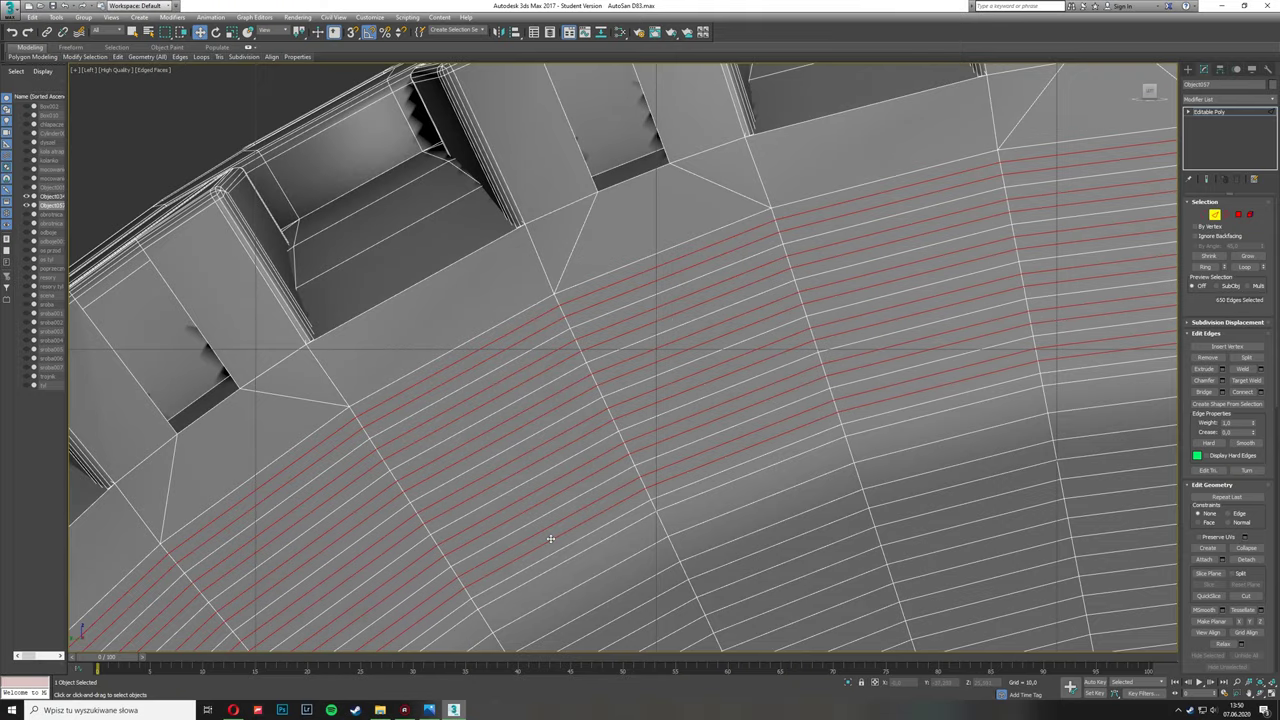
pyautogui.hotkey('alt', 'w')
pyautogui.hotkey('alt', 'w')
pyautogui.scroll(-5, 640, 380)
pyautogui.scroll(5, 640, 380)
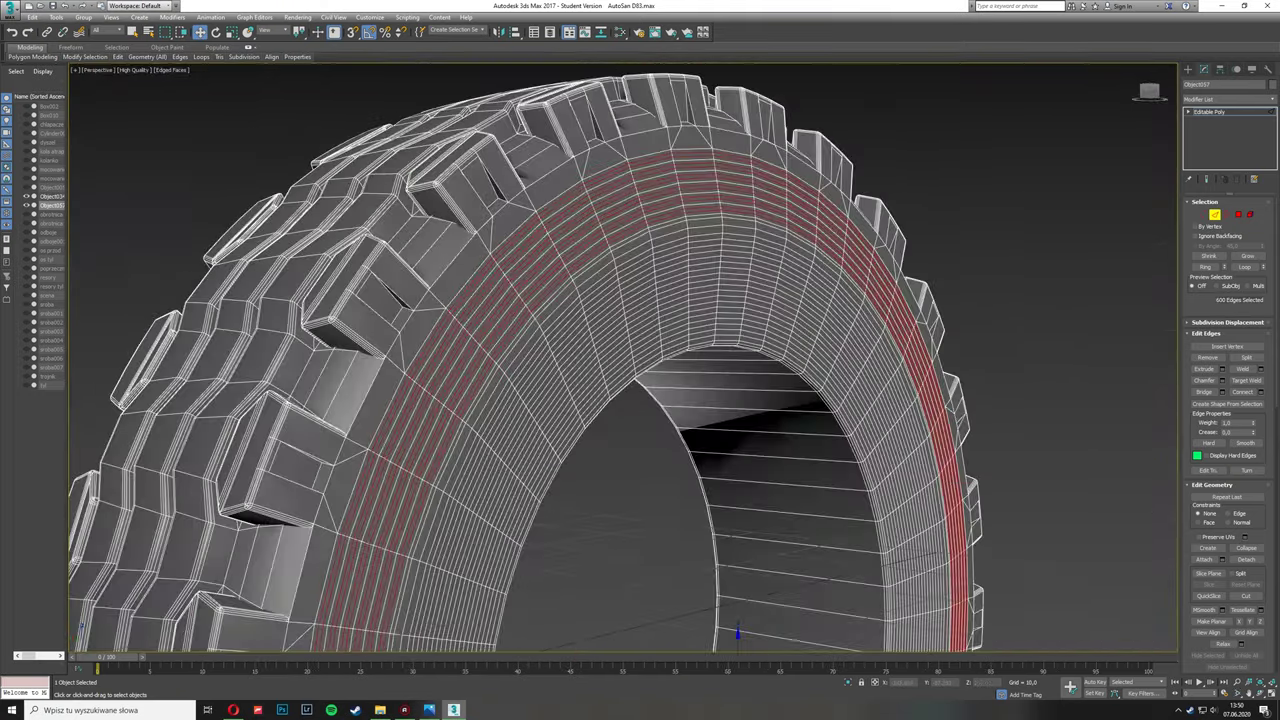
pyautogui.keyDown('alt'); pyautogui.moveTo(640, 380); pyautogui.dragTo(600, 385, button='middle'); pyautogui.keyUp('alt')
pyautogui.scroll(5, 527, 460)
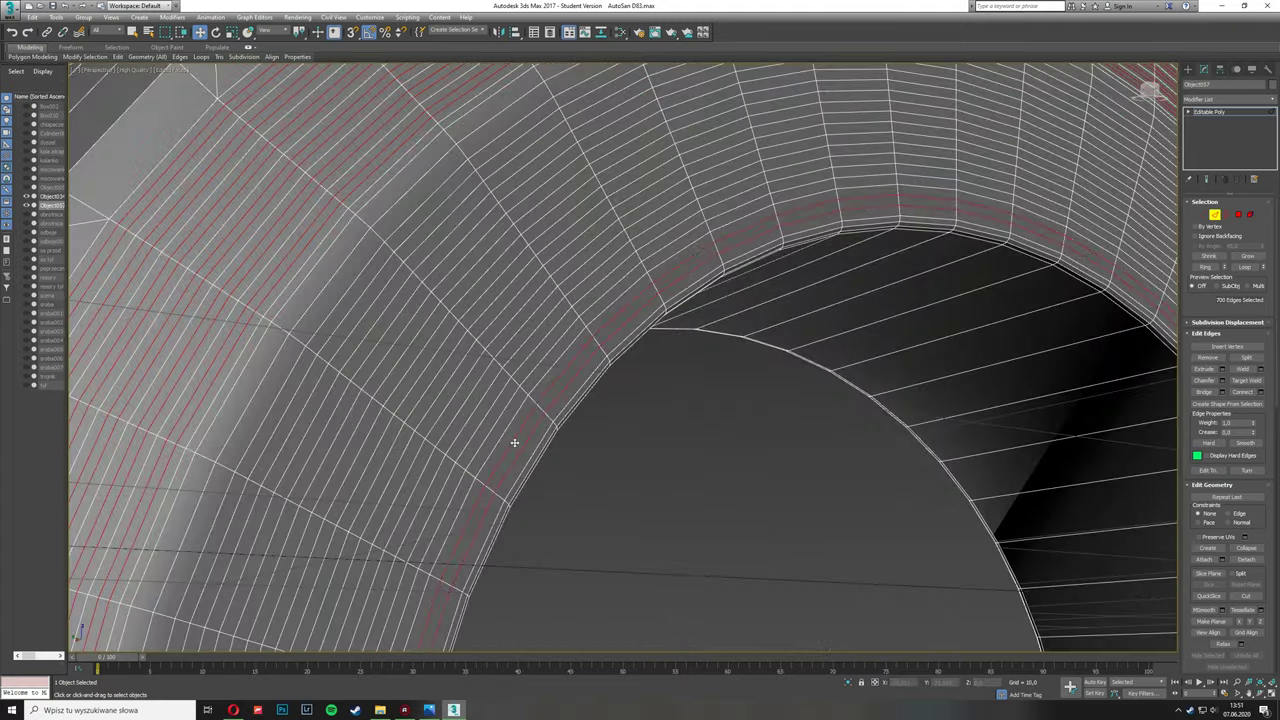
pyautogui.scroll(-5, 488, 456)
pyautogui.scroll(-3, 488, 456)
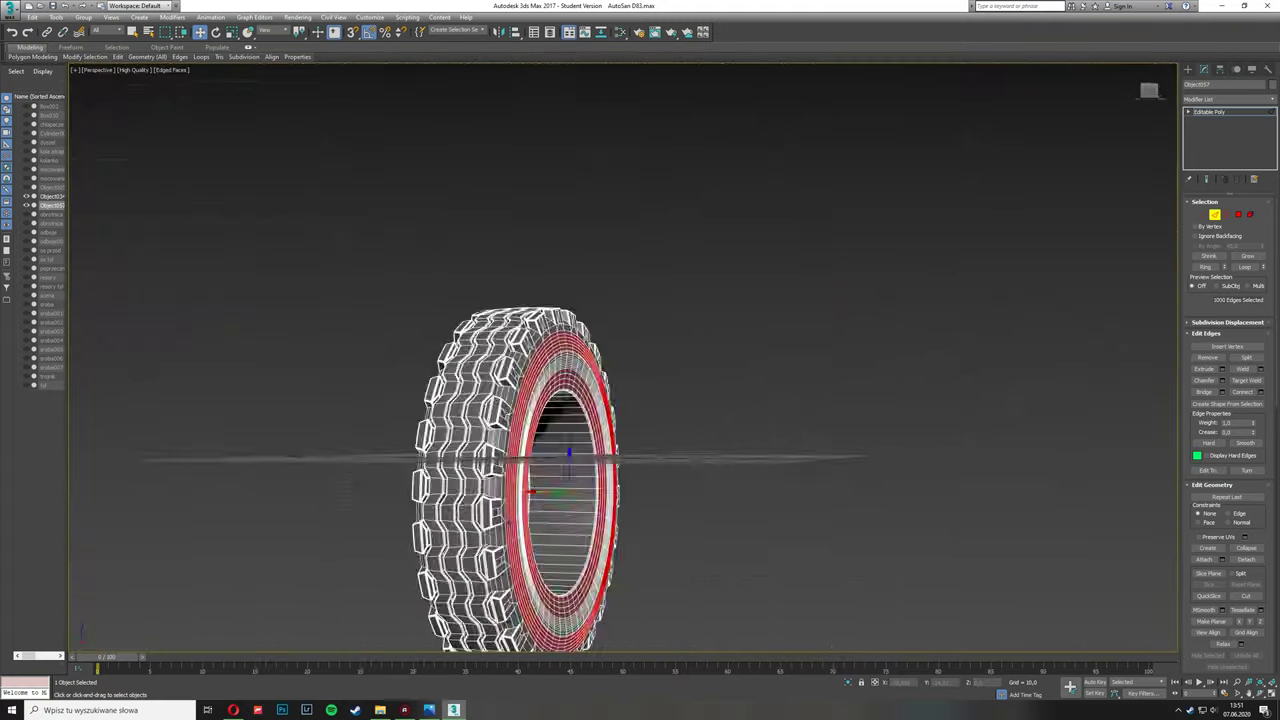
pyautogui.scroll(6, 488, 456)
pyautogui.scroll(-3, 570, 580)
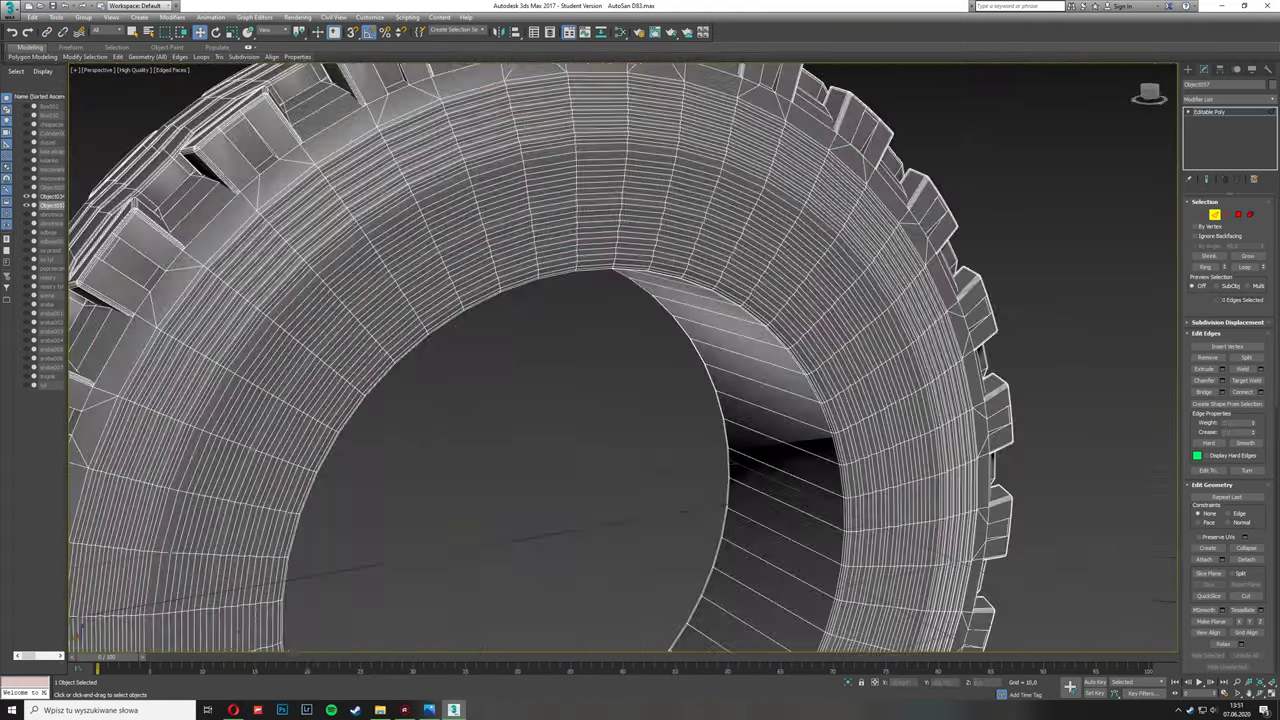
# Step: Preview the sidewall in Default Shading, then restore the edged-faces wireframe
pyautogui.press('F4')
pyautogui.click(452, 402)
pyautogui.keyDown('alt'); pyautogui.moveTo(452, 402); pyautogui.dragTo(380, 410, button='middle'); pyautogui.keyUp('alt')
pyautogui.scroll(3, 234, 375)
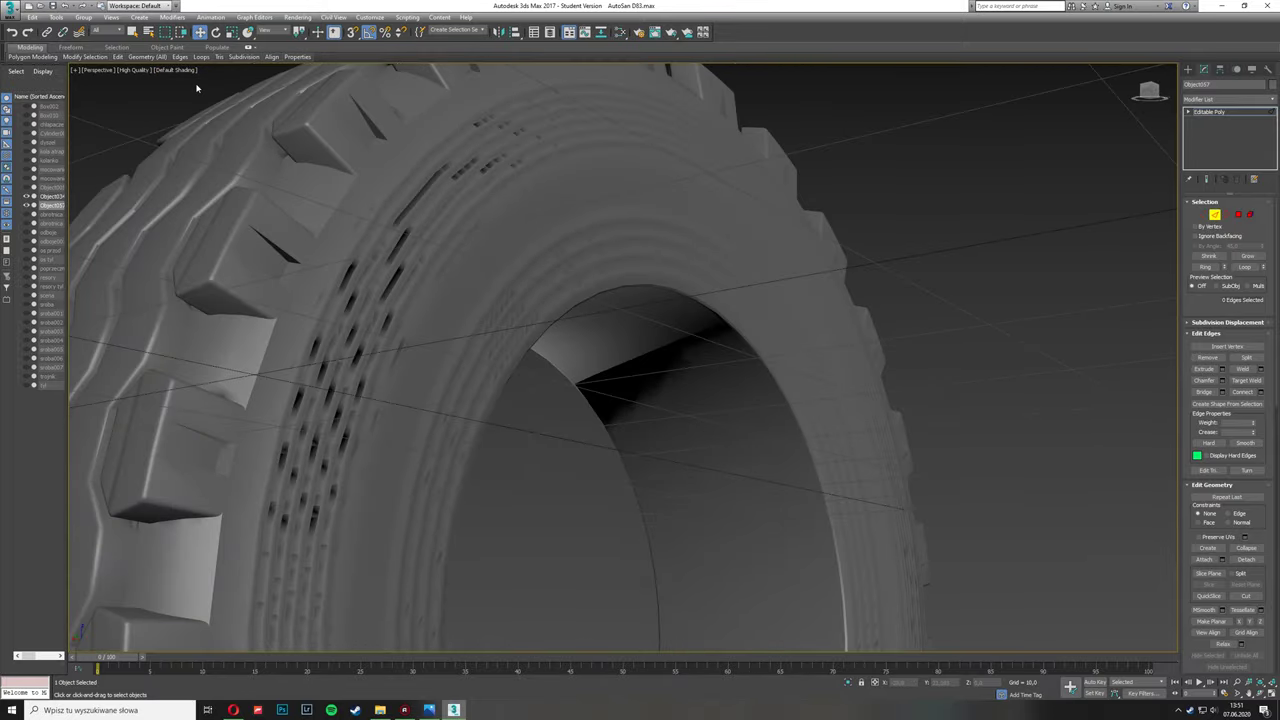
pyautogui.click(224, 175)
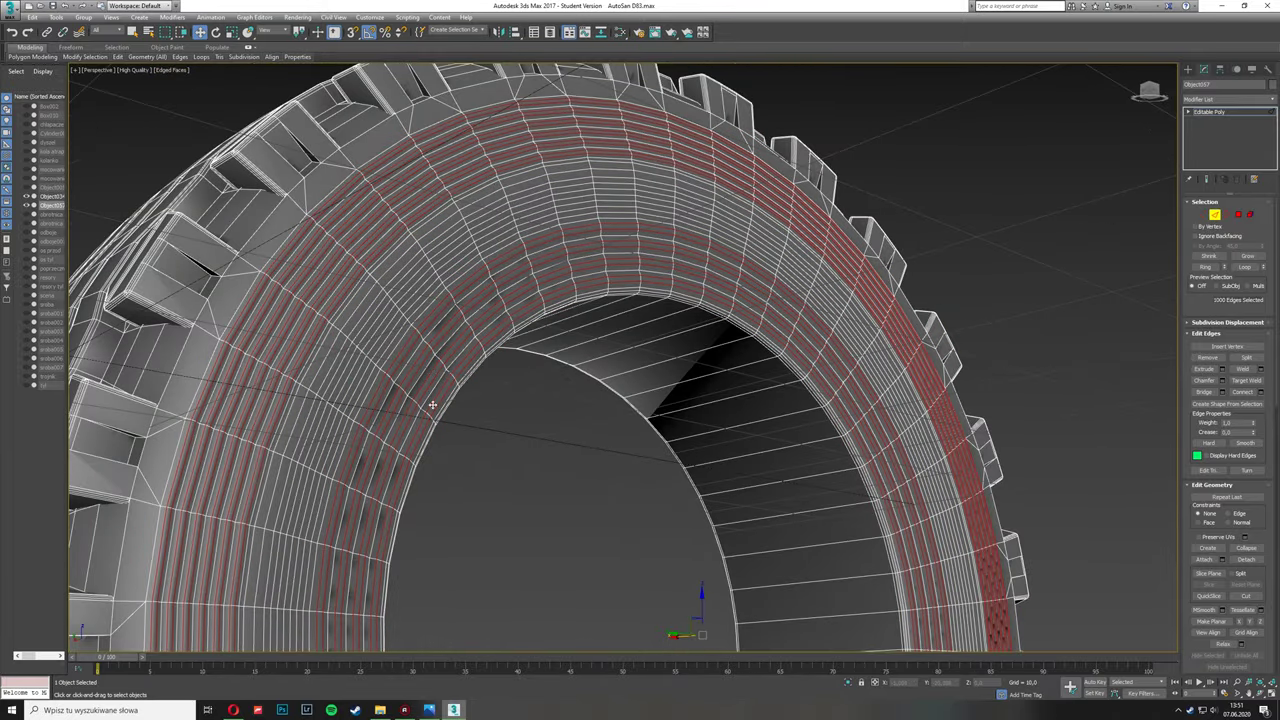
pyautogui.keyDown('alt'); pyautogui.moveTo(432, 404); pyautogui.dragTo(717, 287, button='middle'); pyautogui.keyUp('alt')
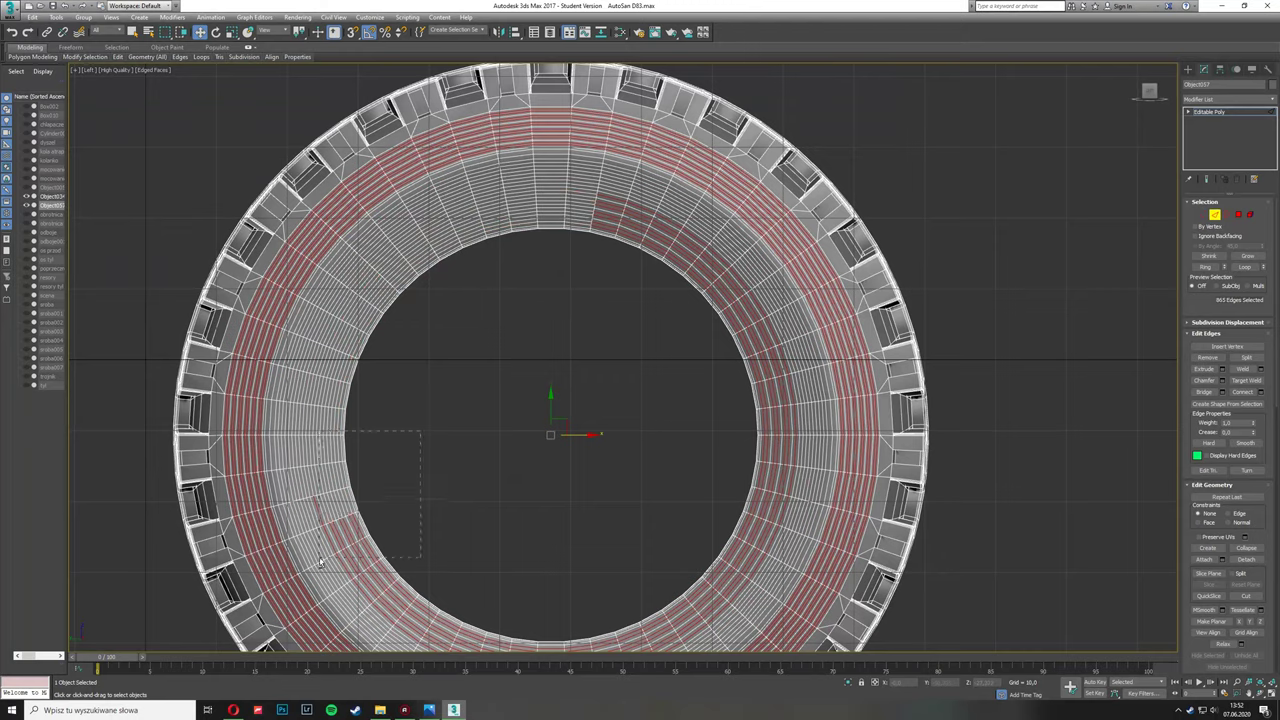
# Step: Deselect the edges near the inner rim and bring up the quad menu
pyautogui.moveTo(320, 562); pyautogui.dragTo(502, 490)
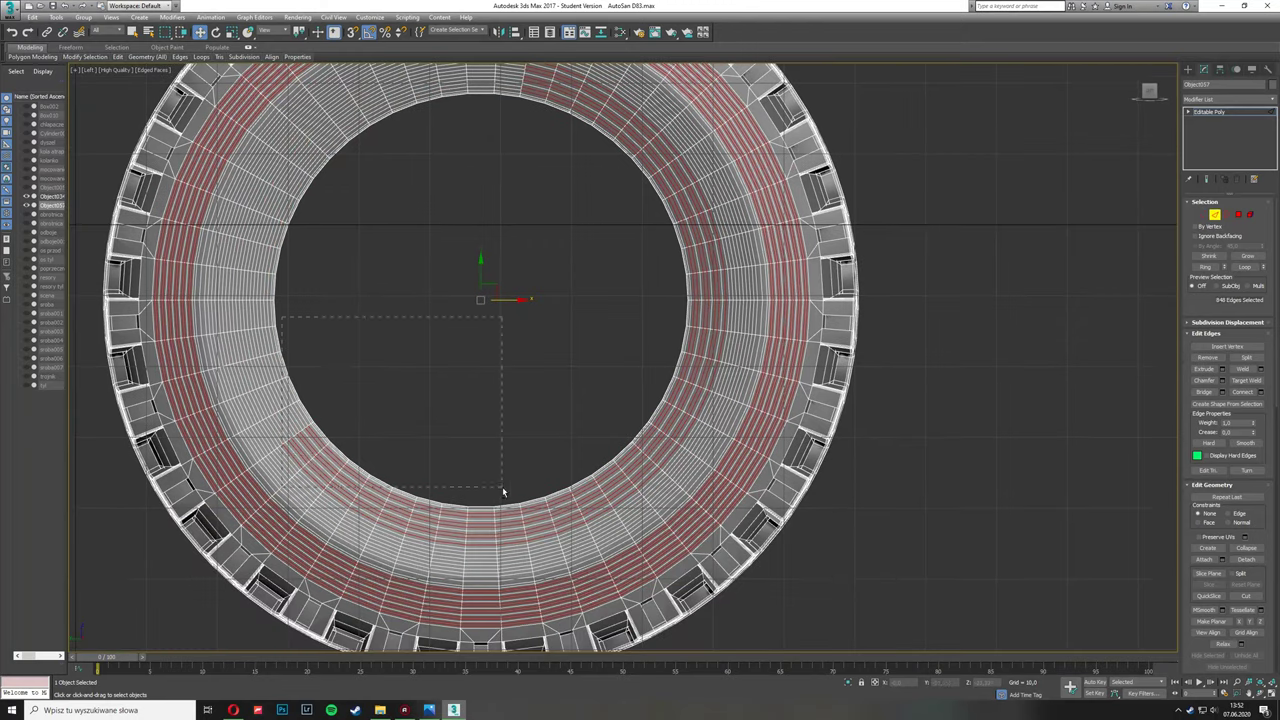
pyautogui.scroll(5, 524, 177)
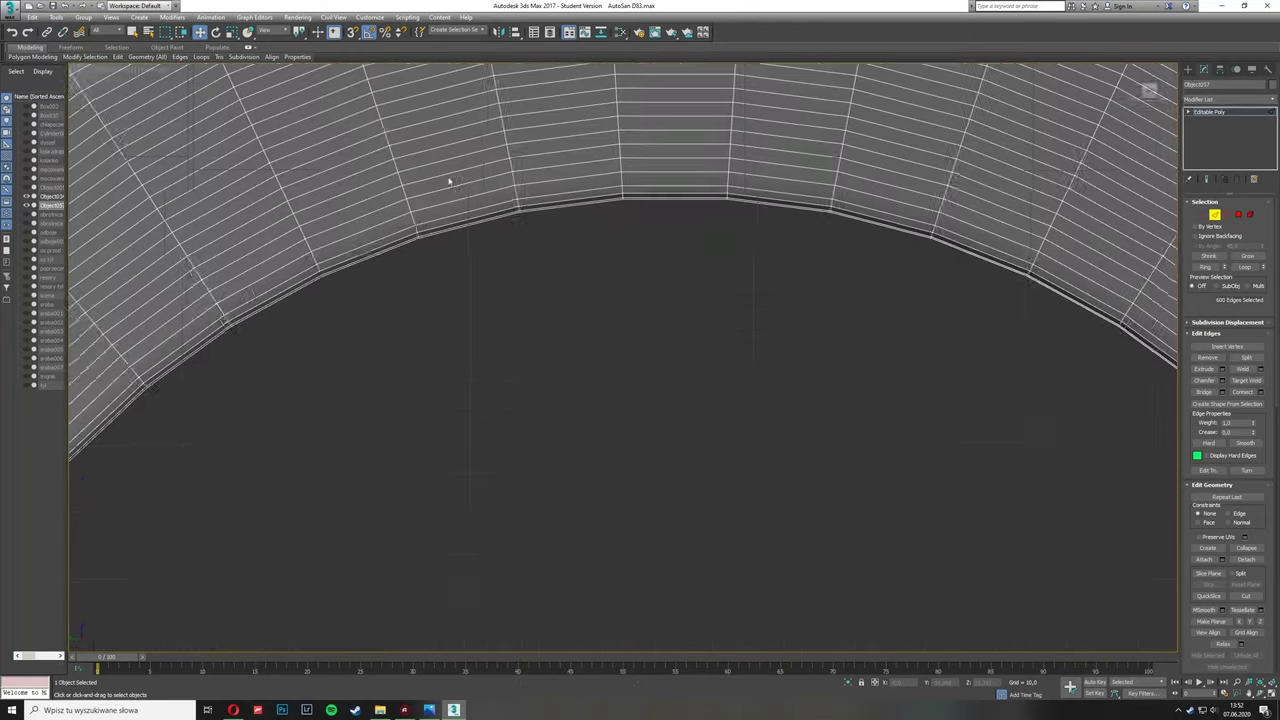
pyautogui.moveTo(449, 180); pyautogui.dragTo(432, 343, button='middle')
pyautogui.scroll(-5, 415, 271)
pyautogui.rightClick(529, 443)
# Step: Orbit around the ring's inner opening to inspect the hexagonal tread blocks up close
pyautogui.keyDown('alt'); pyautogui.moveTo(529, 443); pyautogui.dragTo(777, 457, button='middle'); pyautogui.keyUp('alt')
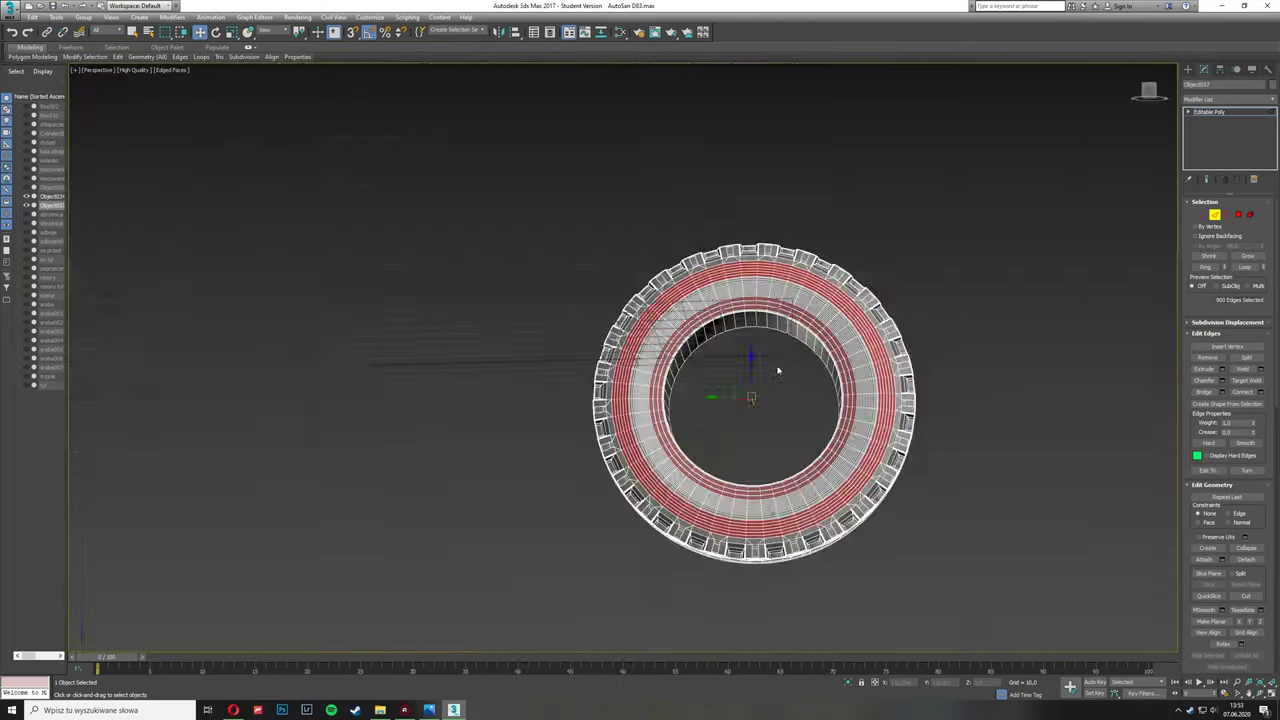
pyautogui.scroll(5, 777, 457)
pyautogui.scroll(3, 709, 264)
pyautogui.scroll(-5, 709, 264)
pyautogui.keyDown('alt'); pyautogui.moveTo(586, 420); pyautogui.dragTo(580, 577, button='middle'); pyautogui.keyUp('alt')
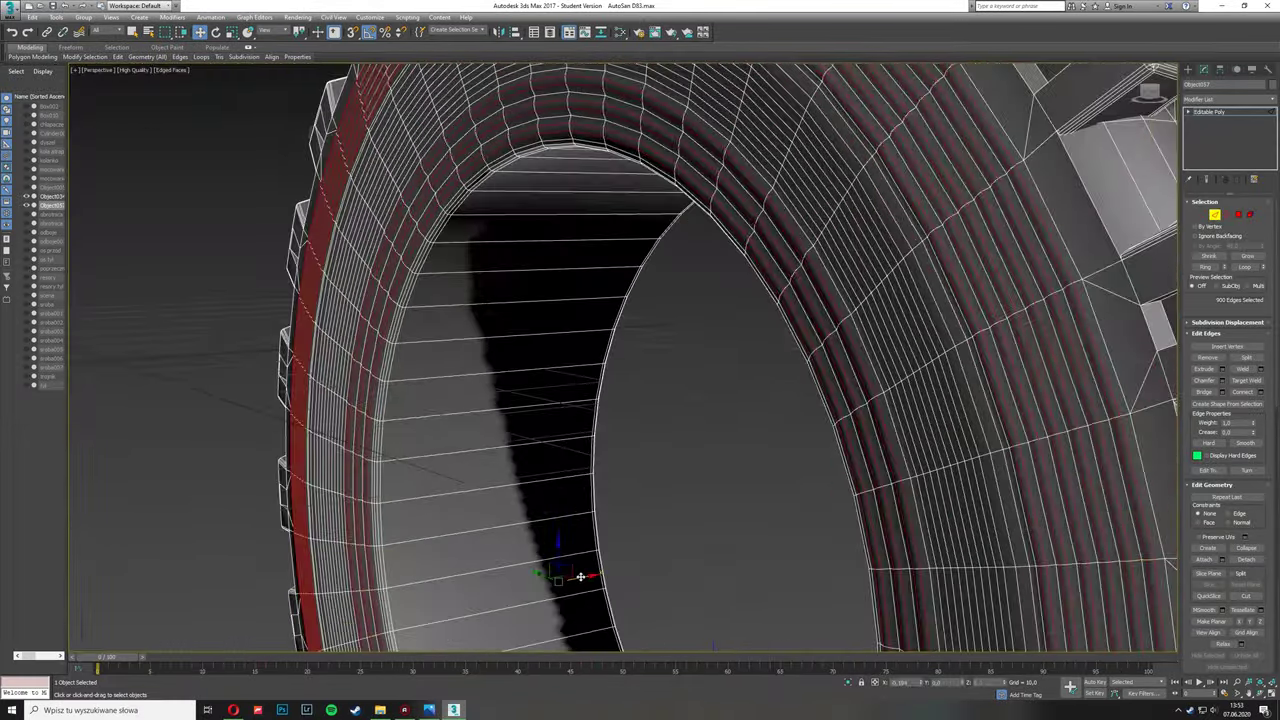
pyautogui.scroll(5, 649, 389)
pyautogui.keyDown('alt'); pyautogui.moveTo(649, 389); pyautogui.dragTo(517, 341, button='middle'); pyautogui.keyUp('alt')
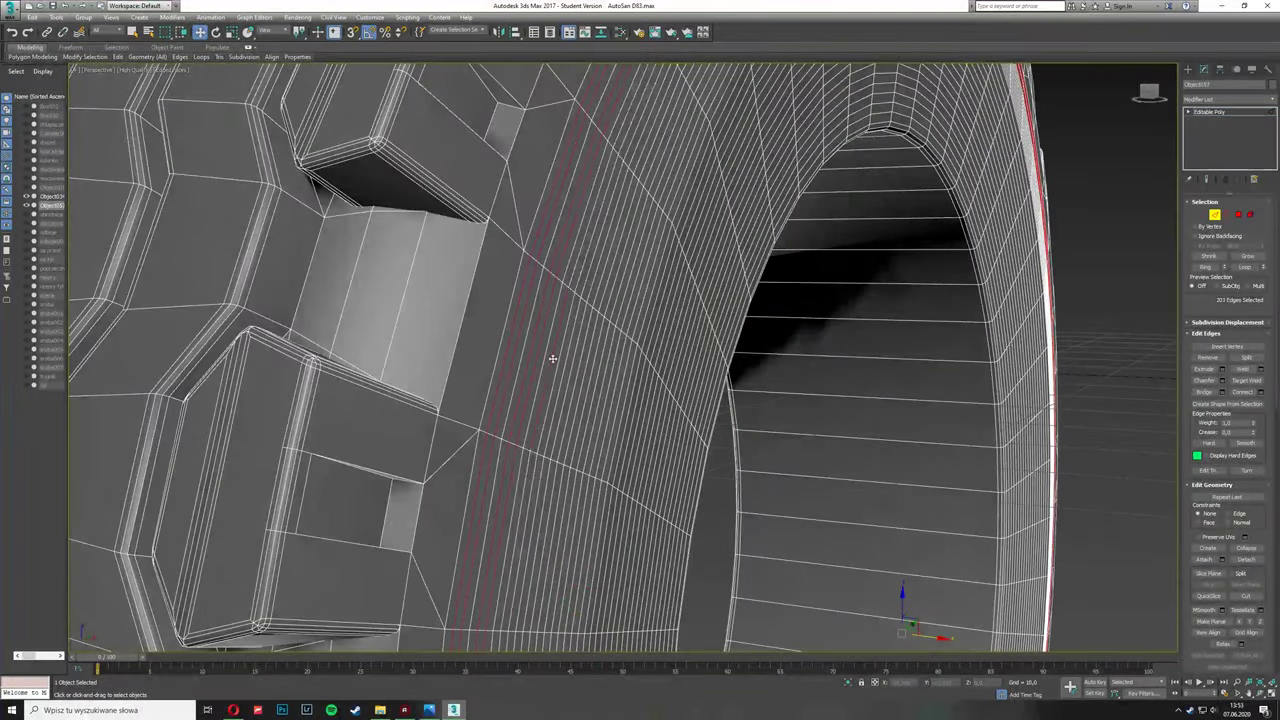
pyautogui.scroll(3, 606, 396)
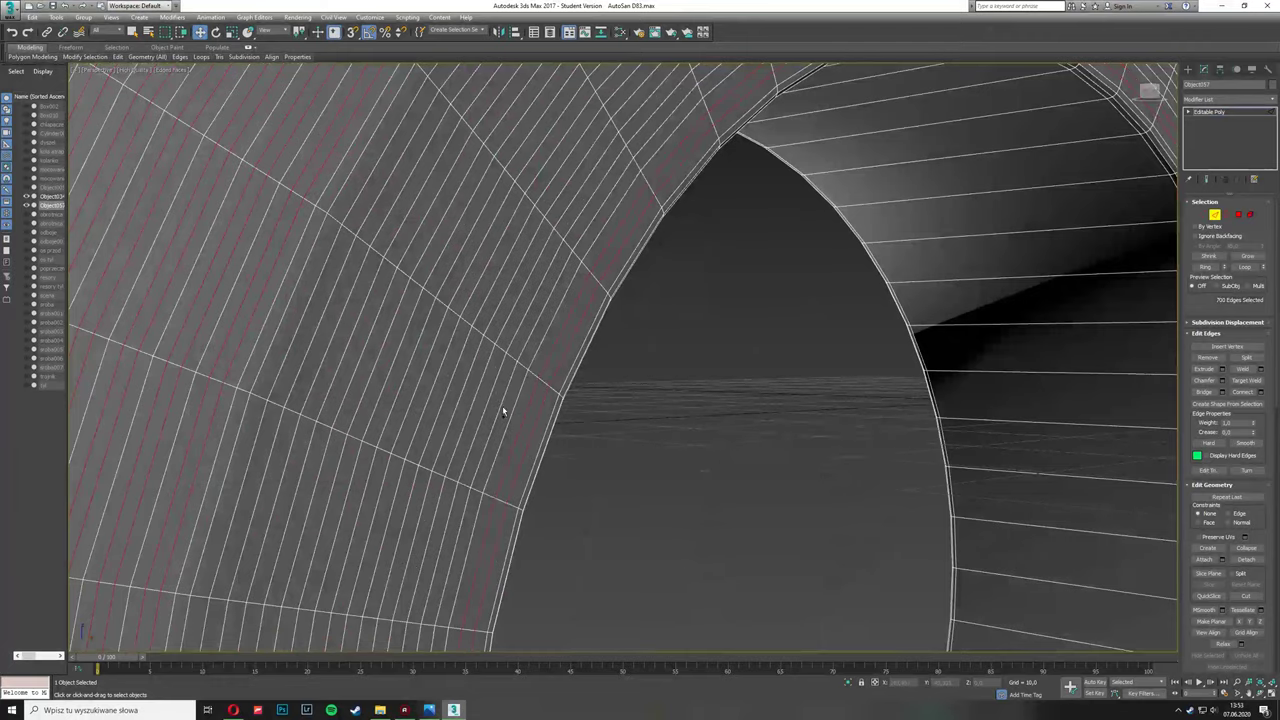
pyautogui.scroll(-5, 447, 389)
pyautogui.keyDown('alt'); pyautogui.moveTo(700, 400); pyautogui.dragTo(640, 330, button='middle'); pyautogui.keyUp('alt')
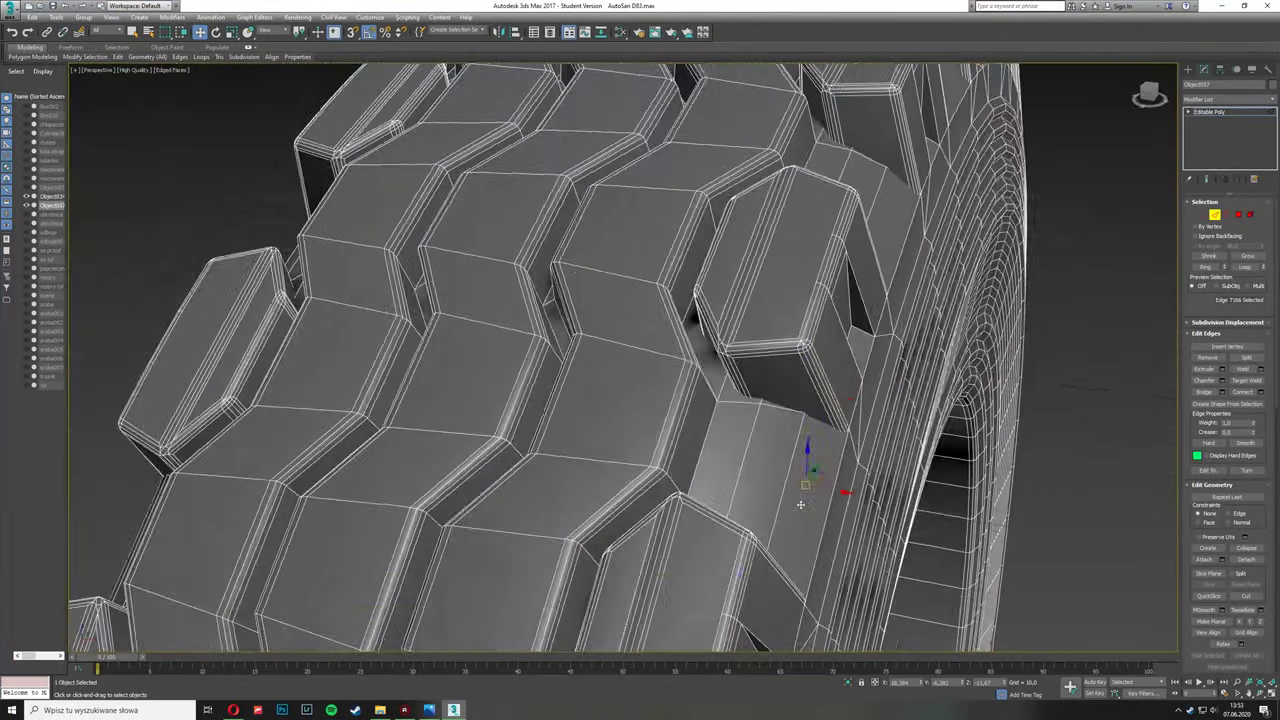
pyautogui.scroll(-4, 640, 400)
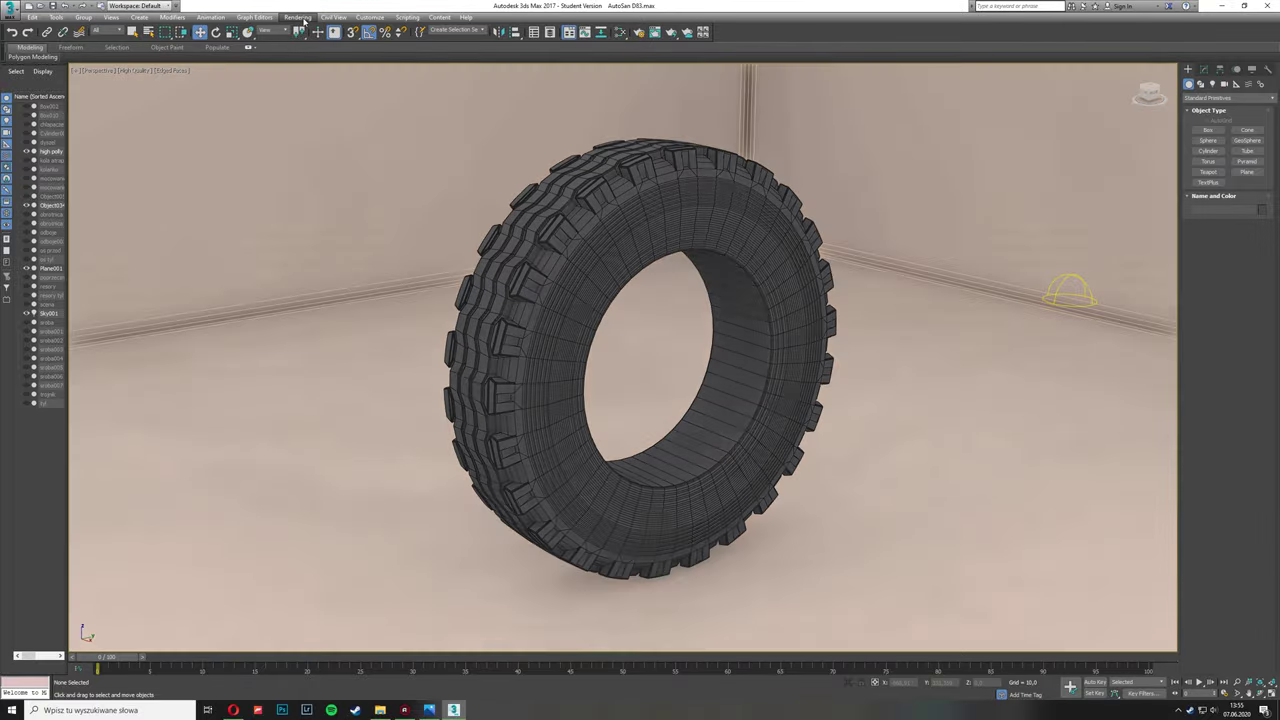
# Step: Render a test image of the tire from the Perspective view with Shift+Q
pyautogui.hotkey('shift', 'q')
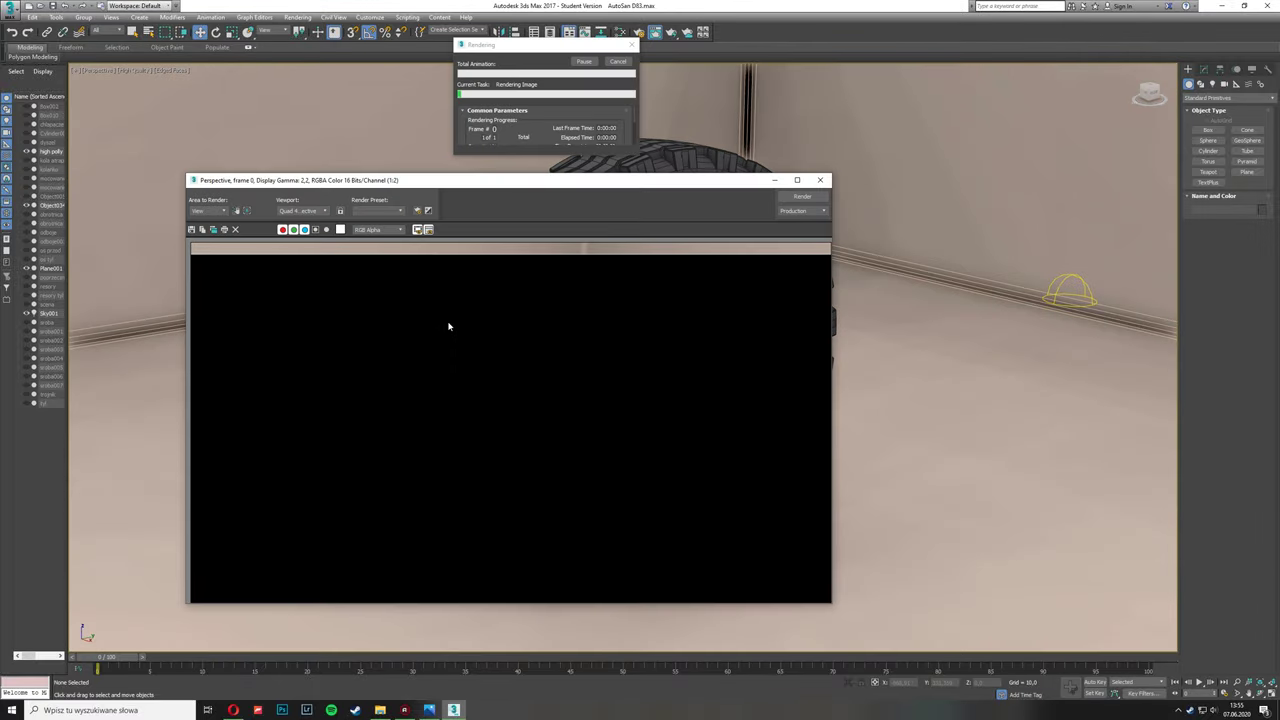
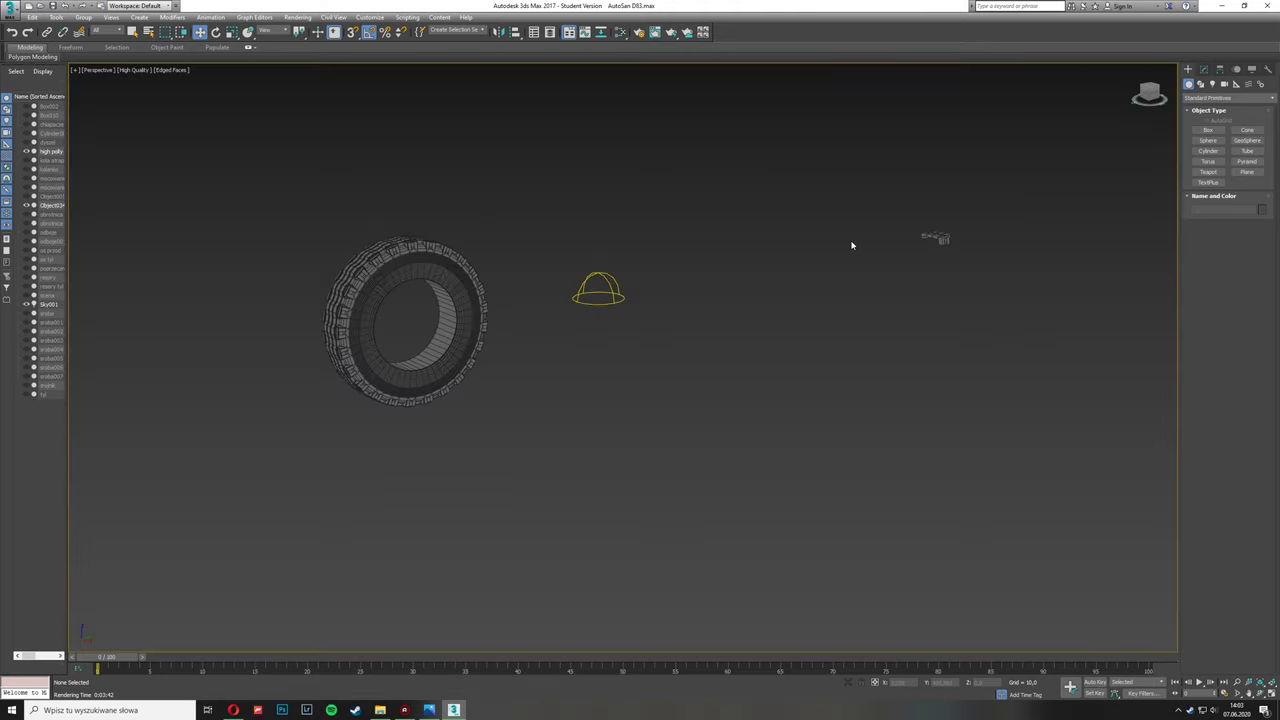
# Step: Align the low-poly tread block to the high-poly tyre's pivot on X and Y
pyautogui.keyDown('alt'); pyautogui.moveTo(400, 420); pyautogui.dragTo(627, 318, button='middle'); pyautogui.keyUp('alt')
pyautogui.scroll(3, 400, 420)
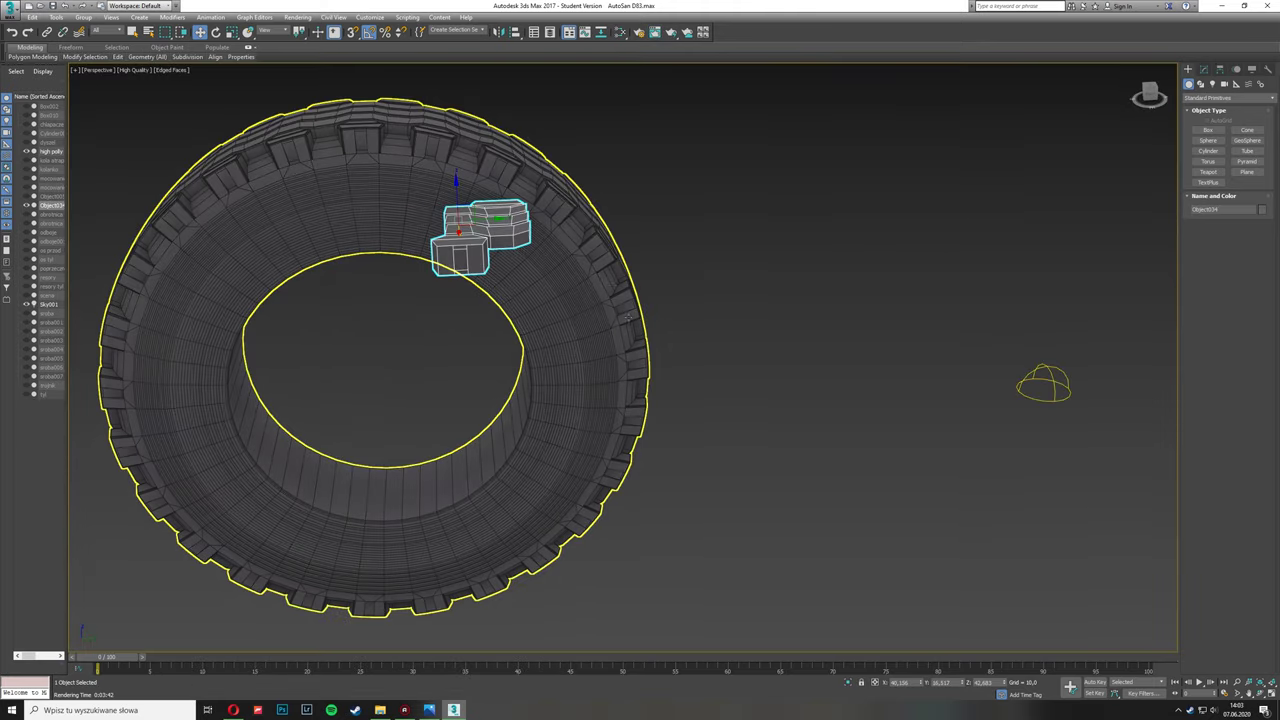
pyautogui.keyDown('alt'); pyautogui.moveTo(124, 322); pyautogui.dragTo(300, 300, button='middle'); pyautogui.keyUp('alt')
pyautogui.click(300, 300)
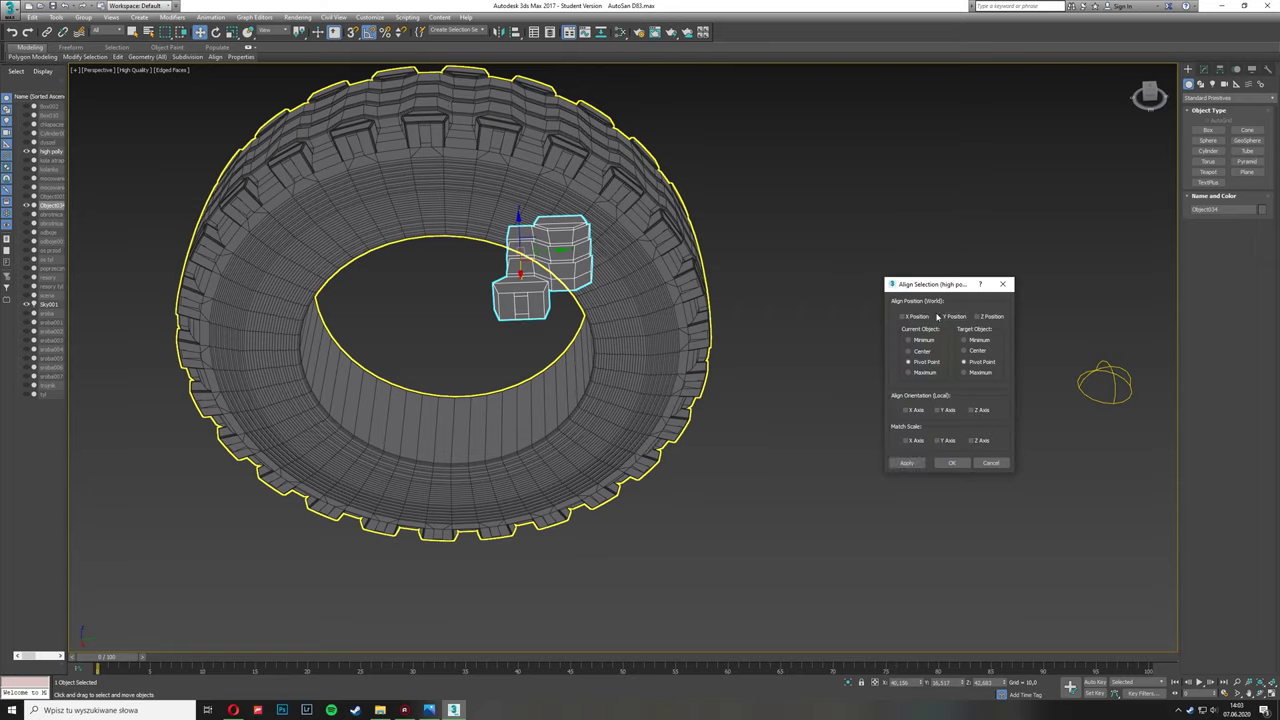
pyautogui.click(907, 463)
pyautogui.keyDown('alt'); pyautogui.moveTo(600, 400); pyautogui.dragTo(700, 350, button='middle'); pyautogui.keyUp('alt')
pyautogui.click(1205, 73)
pyautogui.keyDown('alt'); pyautogui.moveTo(1205, 73); pyautogui.dragTo(837, 277, button='middle'); pyautogui.keyUp('alt')
# Step: Reselect the tread block and frame it in an enlarged viewport
pyautogui.click(1106, 271)
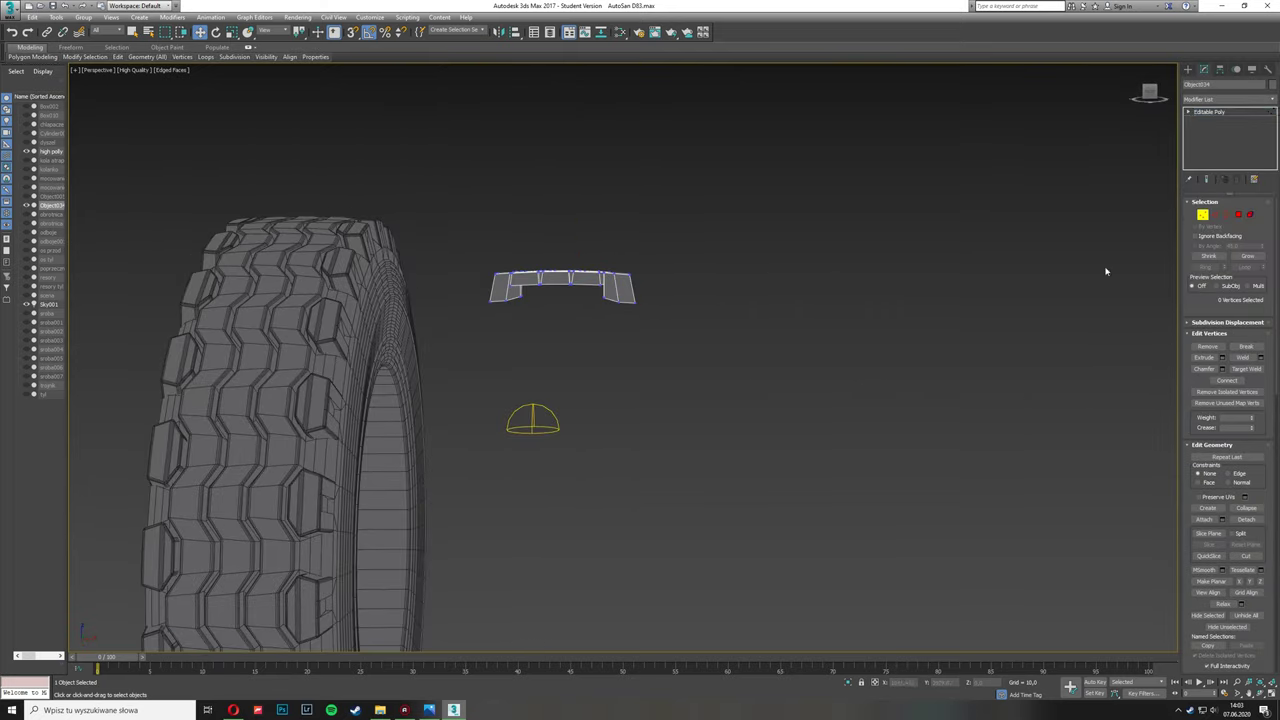
pyautogui.hotkey('alt', 'w')
pyautogui.hotkey('ctrl', 'z')
pyautogui.hotkey('alt', 'w')
pyautogui.scroll(5, 525, 418)
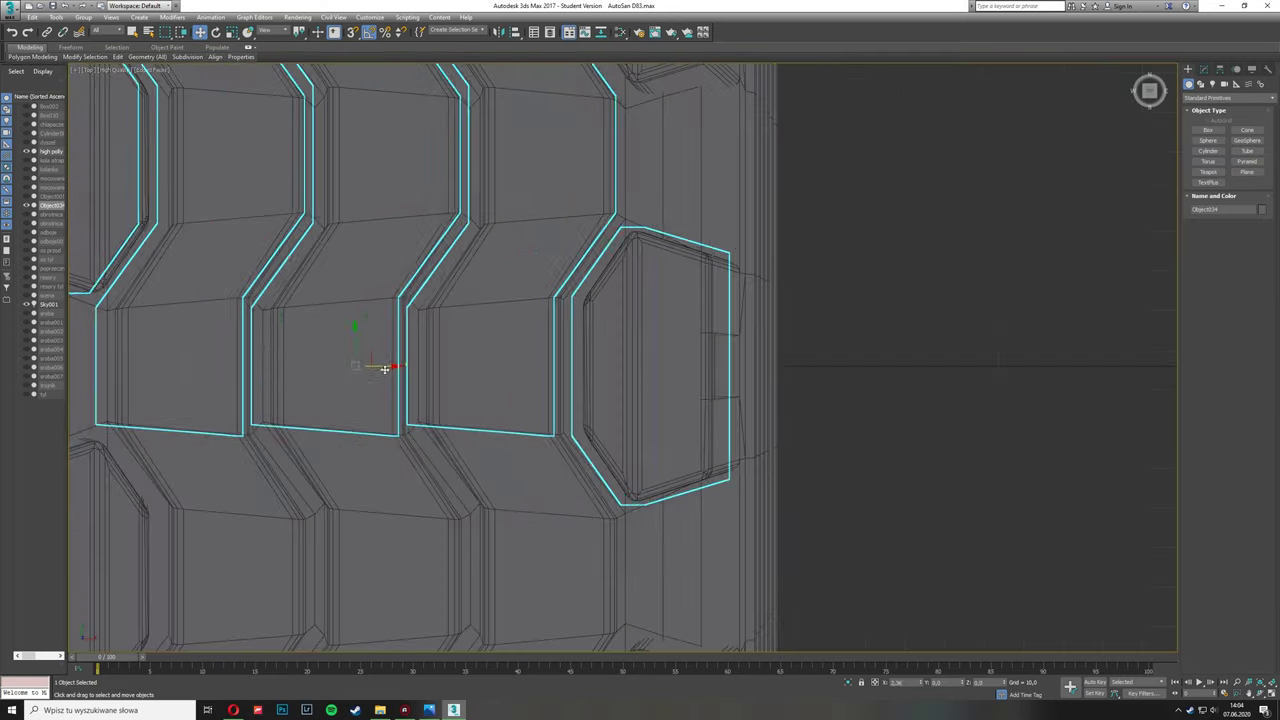
pyautogui.moveTo(525, 418)
pyautogui.keyDown('alt'); pyautogui.mouseDown(button='middle')
pyautogui.moveTo(452, 229)
pyautogui.moveTo(428, 416)
pyautogui.mouseUp(button='middle'); pyautogui.keyUp('alt')
pyautogui.scroll(3, 452, 229)
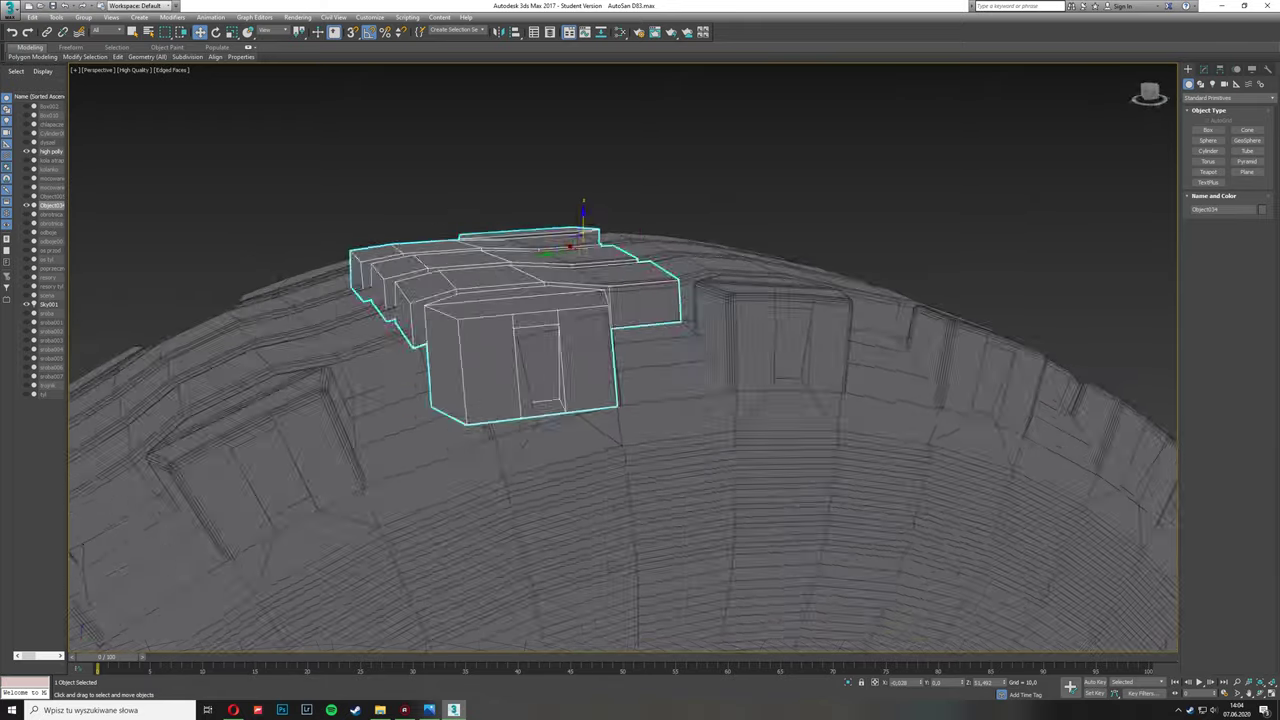
# Step: Region-select the tread block's top-edge vertices in Vertex mode
pyautogui.press('1')
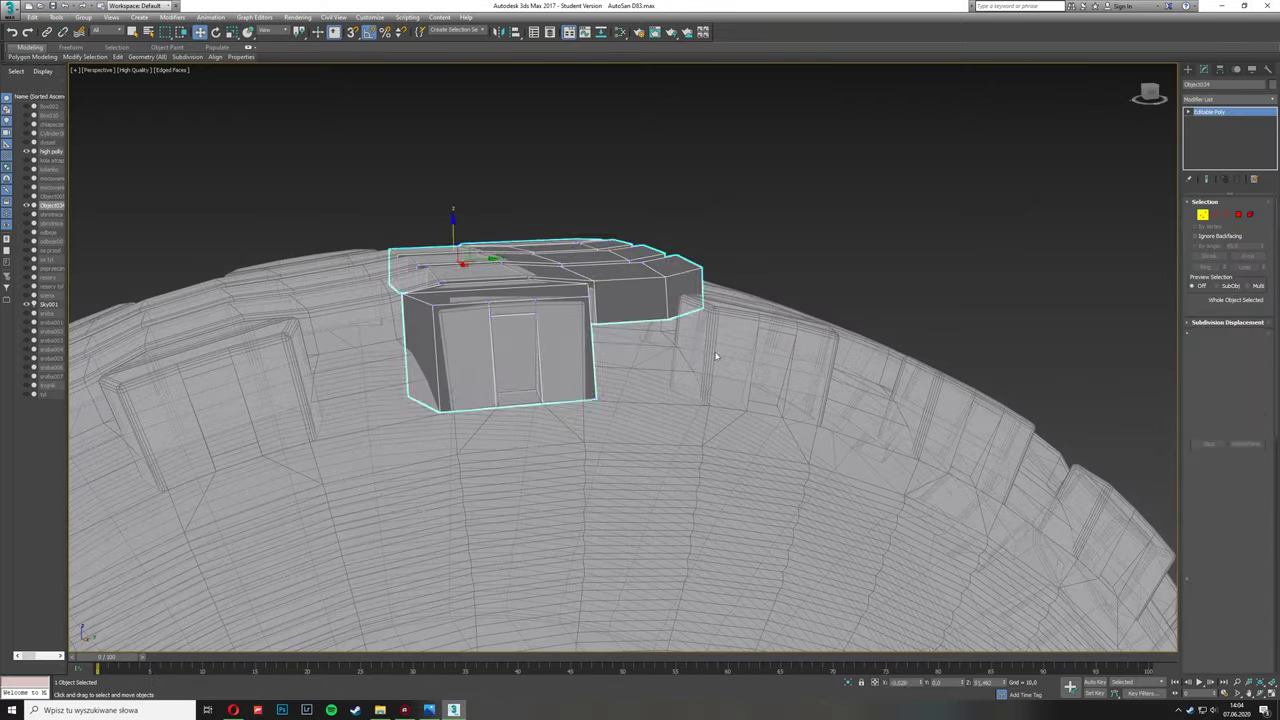
pyautogui.moveTo(470, 330)
pyautogui.keyDown('alt'); pyautogui.mouseDown(button='middle')
pyautogui.moveTo(220, 495)
pyautogui.moveTo(467, 473)
pyautogui.mouseUp(button='middle'); pyautogui.keyUp('alt')
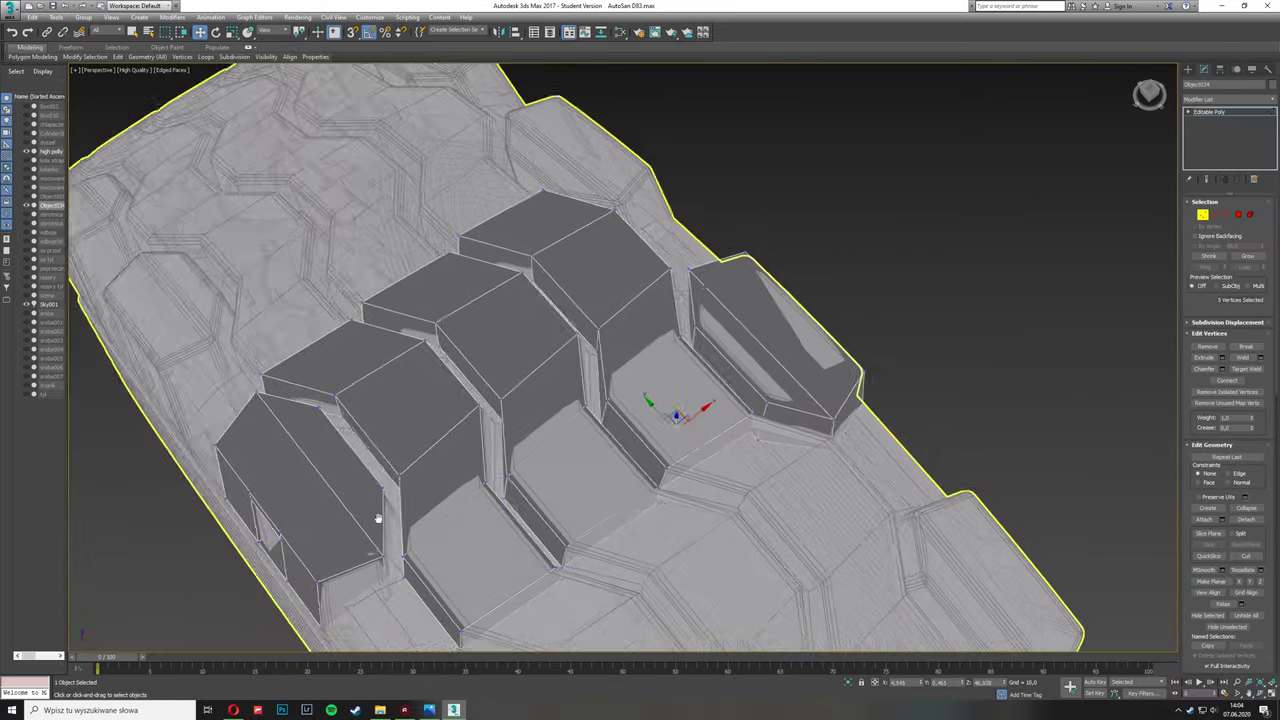
pyautogui.scroll(3, 467, 473)
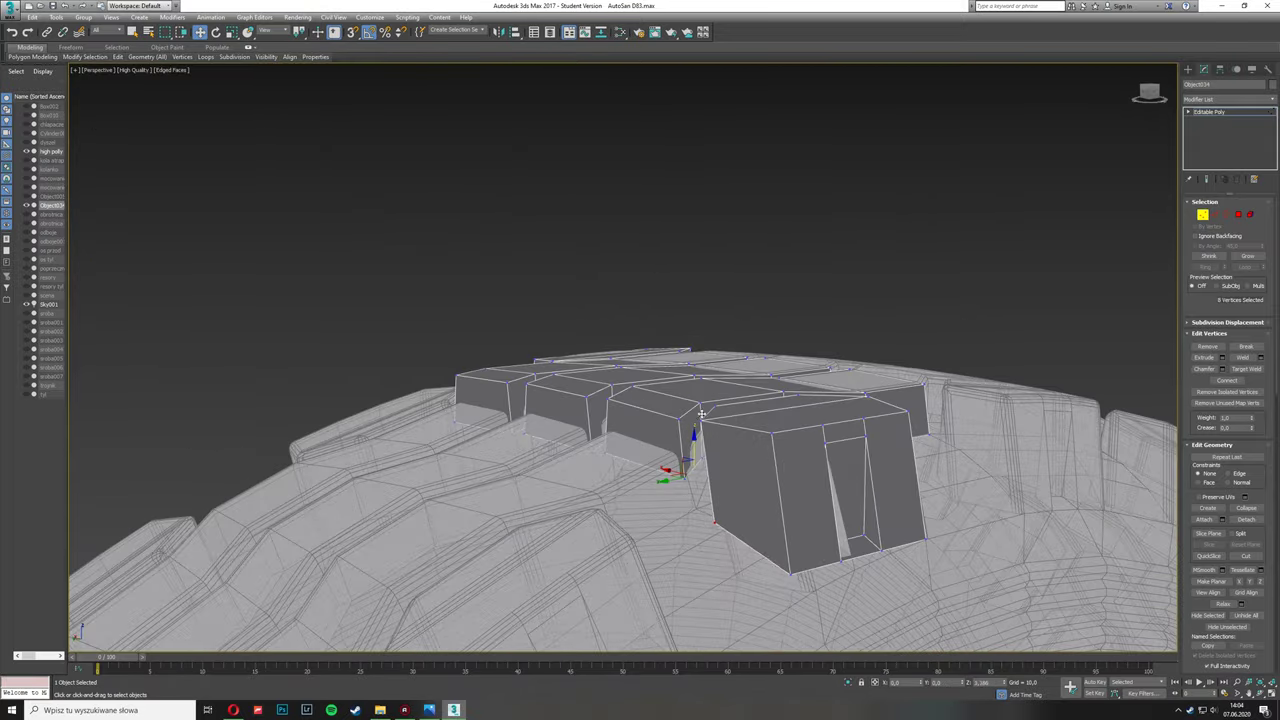
pyautogui.moveTo(686, 471)
pyautogui.keyDown('alt'); pyautogui.mouseDown(button='middle')
pyautogui.moveTo(668, 367)
pyautogui.moveTo(560, 330)
pyautogui.mouseUp(button='middle'); pyautogui.keyUp('alt')
pyautogui.click(35, 56)
pyautogui.click(130, 206)
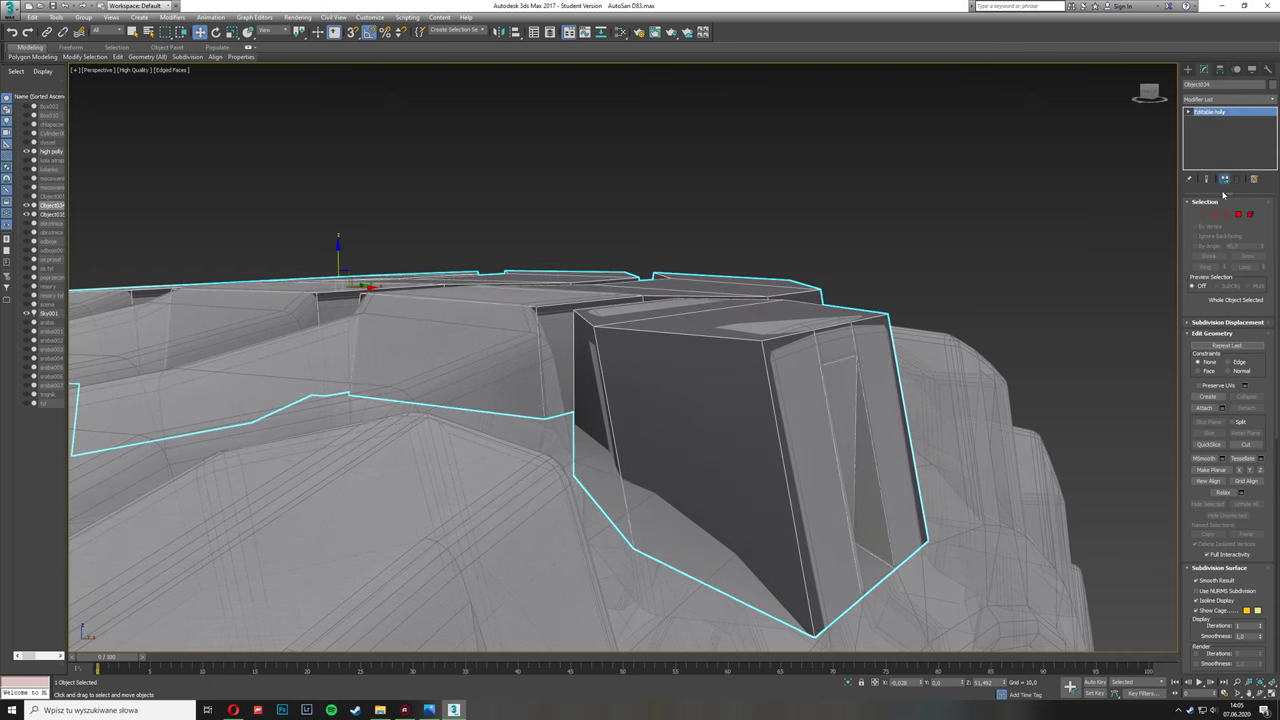
pyautogui.click(1202, 214)
pyautogui.moveTo(640, 420)
pyautogui.keyDown('alt'); pyautogui.mouseDown(button='middle')
pyautogui.moveTo(576, 511)
pyautogui.moveTo(797, 428)
pyautogui.moveTo(809, 526)
pyautogui.mouseUp(button='middle'); pyautogui.keyUp('alt')
pyautogui.moveTo(971, 257); pyautogui.dragTo(809, 526)
pyautogui.moveTo(463, 214); pyautogui.dragTo(731, 557)
pyautogui.moveTo(731, 557)
pyautogui.keyDown('alt'); pyautogui.mouseDown(button='middle')
pyautogui.moveTo(881, 499)
pyautogui.moveTo(600, 463)
pyautogui.moveTo(608, 400)
pyautogui.moveTo(430, 303)
pyautogui.mouseUp(button='middle'); pyautogui.keyUp('alt')
# Step: Move and scale the selected vertices to follow the high-poly tread contours
pyautogui.press('w')
pyautogui.moveTo(244, 5)
pyautogui.keyDown('alt'); pyautogui.mouseDown(button='middle')
pyautogui.moveTo(1059, 507)
pyautogui.moveTo(700, 400)
pyautogui.mouseUp(button='middle'); pyautogui.keyUp('alt')
pyautogui.press('1')
pyautogui.press('r')
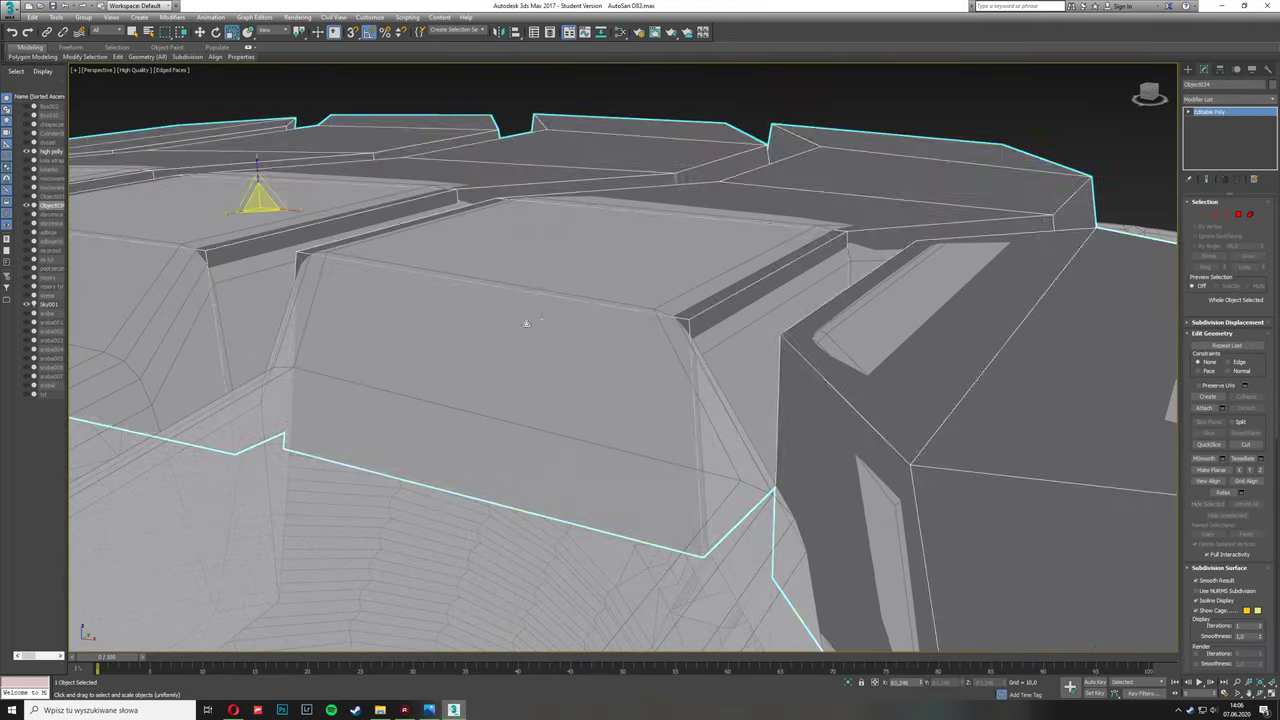
pyautogui.scroll(-5, 700, 400)
pyautogui.scroll(5, 640, 380)
pyautogui.keyDown('alt'); pyautogui.moveTo(620, 360); pyautogui.dragTo(560, 300, button='middle'); pyautogui.keyUp('alt')
pyautogui.scroll(-3, 620, 360)
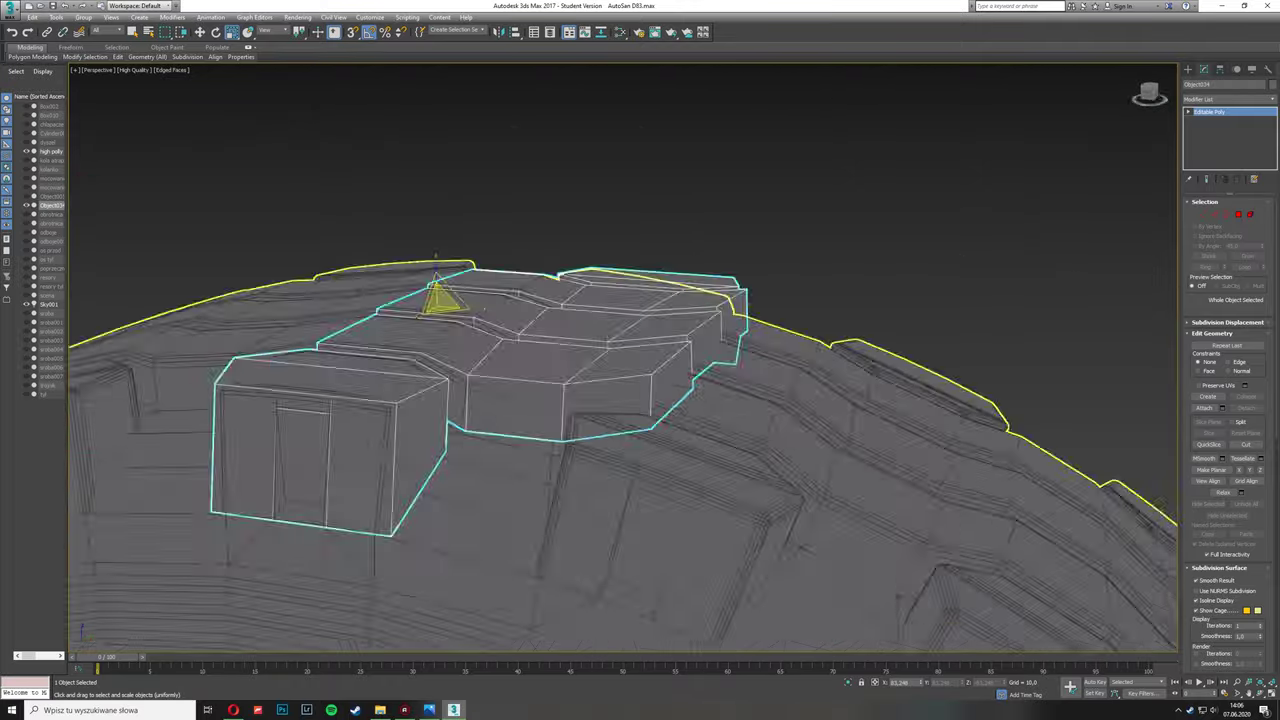
pyautogui.scroll(-5, 620, 360)
pyautogui.scroll(8, 560, 330)
pyautogui.keyDown('alt'); pyautogui.moveTo(620, 360); pyautogui.dragTo(700, 330, button='middle'); pyautogui.keyUp('alt')
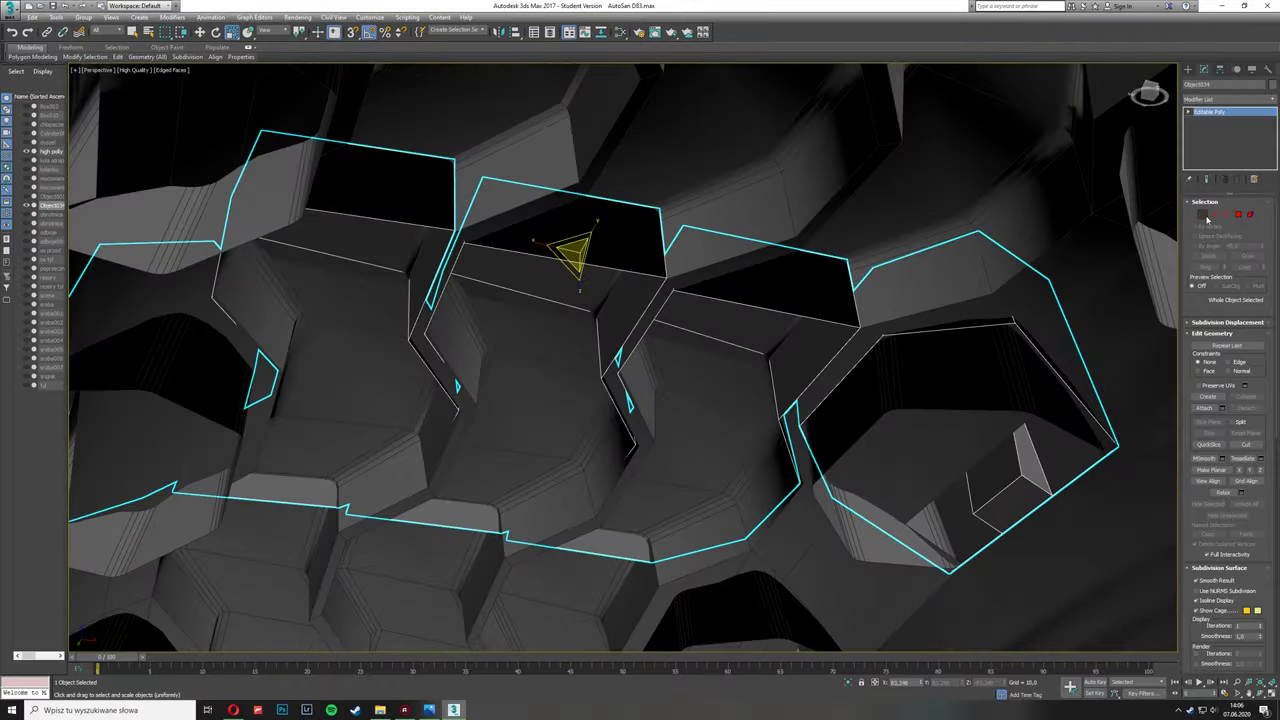
# Step: Return to vertex editing and check the reshaped block against the tyre tread from several angles
pyautogui.press('1')
pyautogui.scroll(5, 791, 270)
pyautogui.scroll(-3, 791, 270)
pyautogui.moveTo(506, 284)
pyautogui.keyDown('alt'); pyautogui.mouseDown(button='middle')
pyautogui.moveTo(530, 560)
pyautogui.moveTo(574, 466)
pyautogui.mouseUp(button='middle'); pyautogui.keyUp('alt')
pyautogui.scroll(3, 569, 363)
pyautogui.moveTo(570, 363)
pyautogui.keyDown('alt'); pyautogui.mouseDown(button='middle')
pyautogui.moveTo(533, 530)
pyautogui.moveTo(611, 564)
pyautogui.moveTo(503, 397)
pyautogui.moveTo(780, 458)
pyautogui.moveTo(894, 420)
pyautogui.moveTo(634, 337)
pyautogui.mouseUp(button='middle'); pyautogui.keyUp('alt')
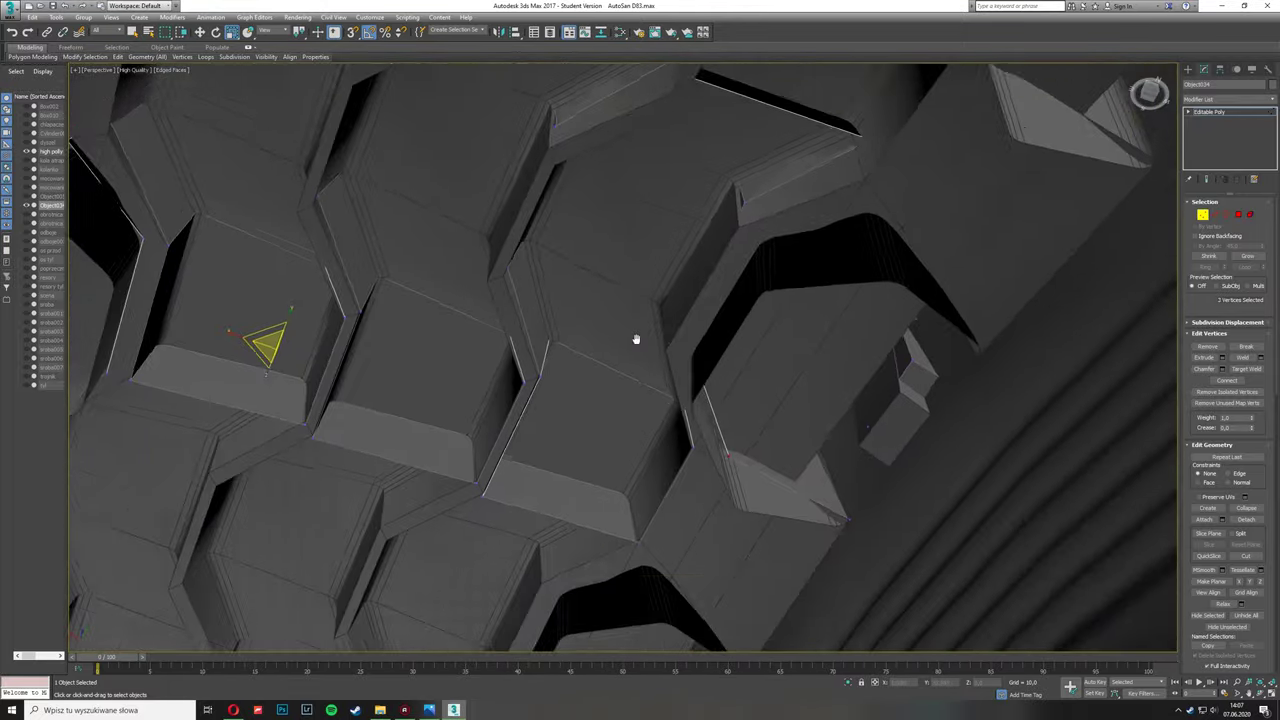
pyautogui.scroll(3, 800, 391)
pyautogui.keyDown('alt'); pyautogui.moveTo(800, 391); pyautogui.dragTo(705, 495, button='middle'); pyautogui.keyUp('alt')
pyautogui.scroll(-3, 705, 495)
pyautogui.moveTo(571, 523)
pyautogui.keyDown('alt'); pyautogui.mouseDown(button='middle')
pyautogui.moveTo(429, 508)
pyautogui.moveTo(297, 449)
pyautogui.mouseUp(button='middle'); pyautogui.keyUp('alt')
pyautogui.scroll(3, 452, 415)
pyautogui.keyDown('alt'); pyautogui.moveTo(451, 416); pyautogui.dragTo(507, 411, button='middle'); pyautogui.keyUp('alt')
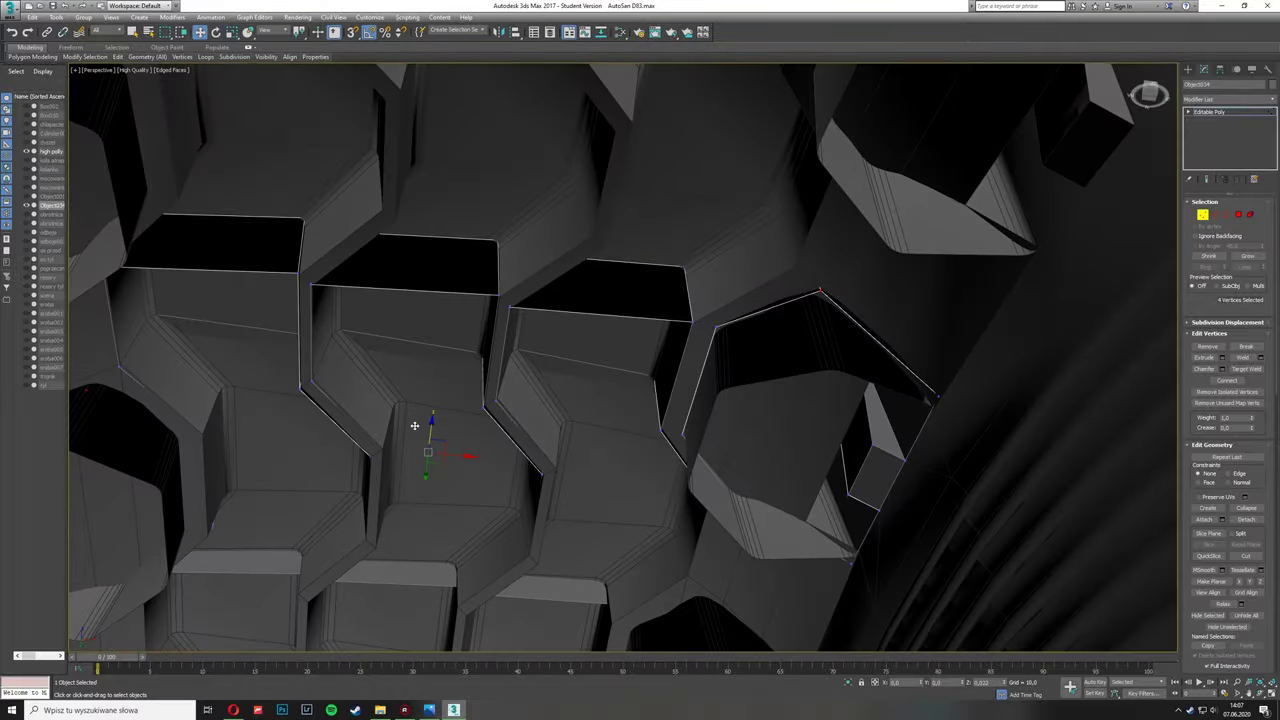
pyautogui.scroll(-5, 414, 426)
# Step: Isolate the tread block and array it into a straight row of copies
pyautogui.click(1188, 69)
pyautogui.hotkey('alt', 'q')
pyautogui.click(55, 17)
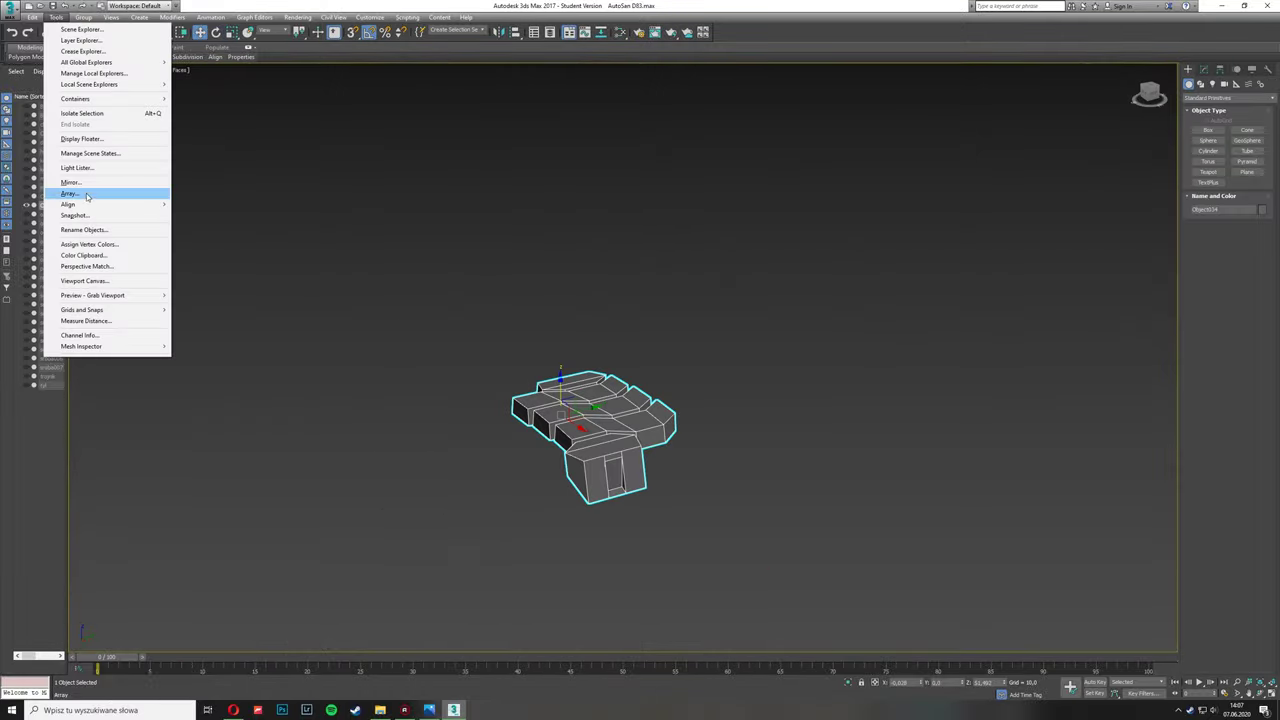
pyautogui.click(86, 194)
pyautogui.click(777, 426)
pyautogui.click(1204, 69)
pyautogui.click(373, 520)
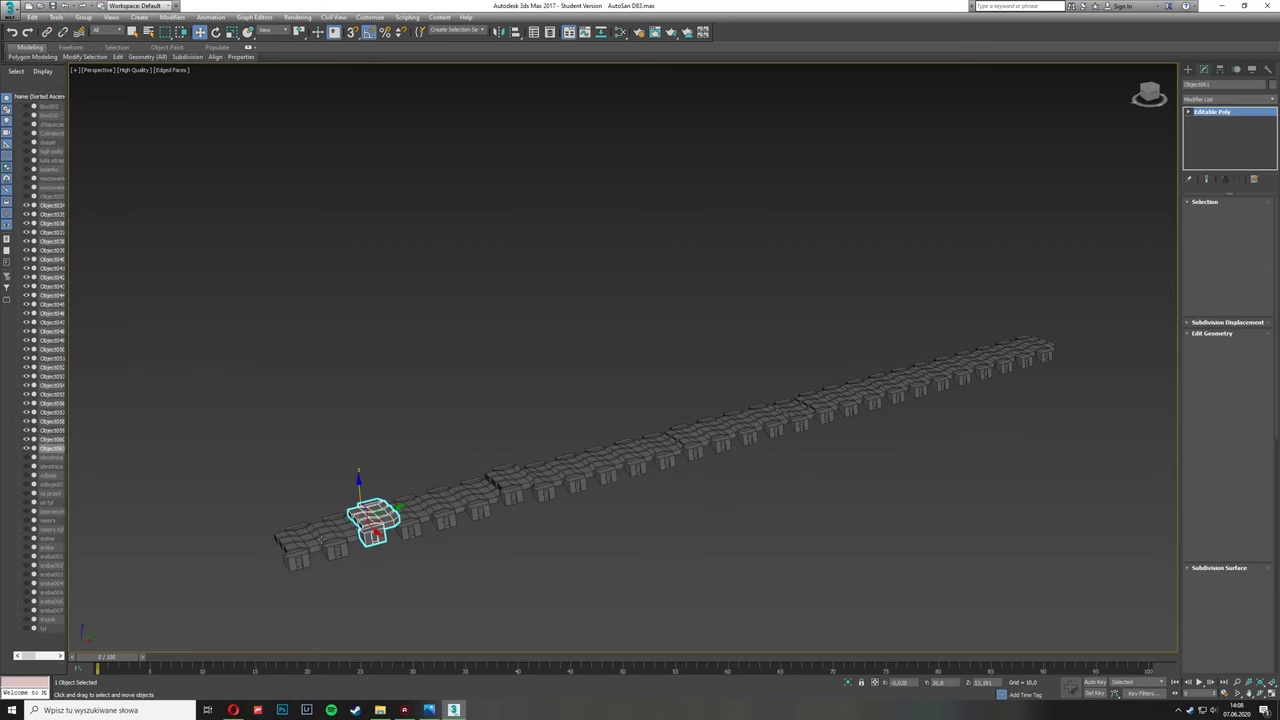
# Step: Attach the copies into one strip and bend it 360° into a ring
pyautogui.click(321, 537)
pyautogui.hotkey('ctrl', 'z')
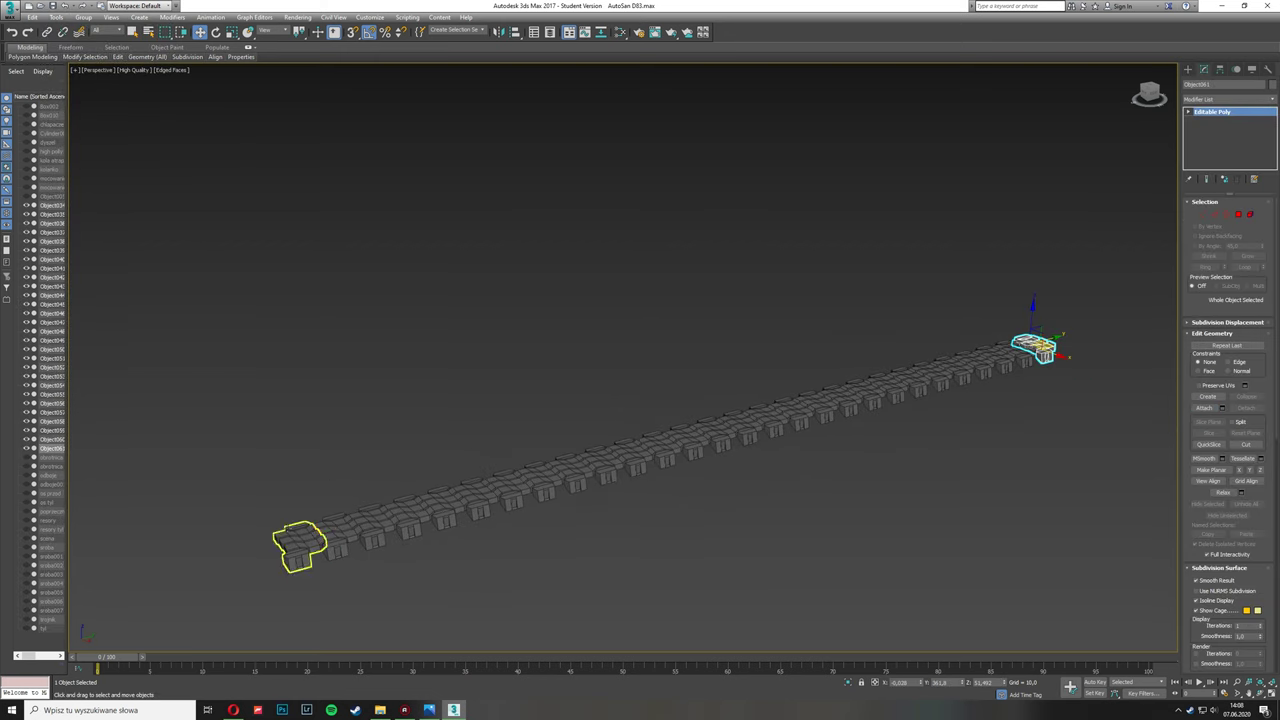
pyautogui.click(1204, 408)
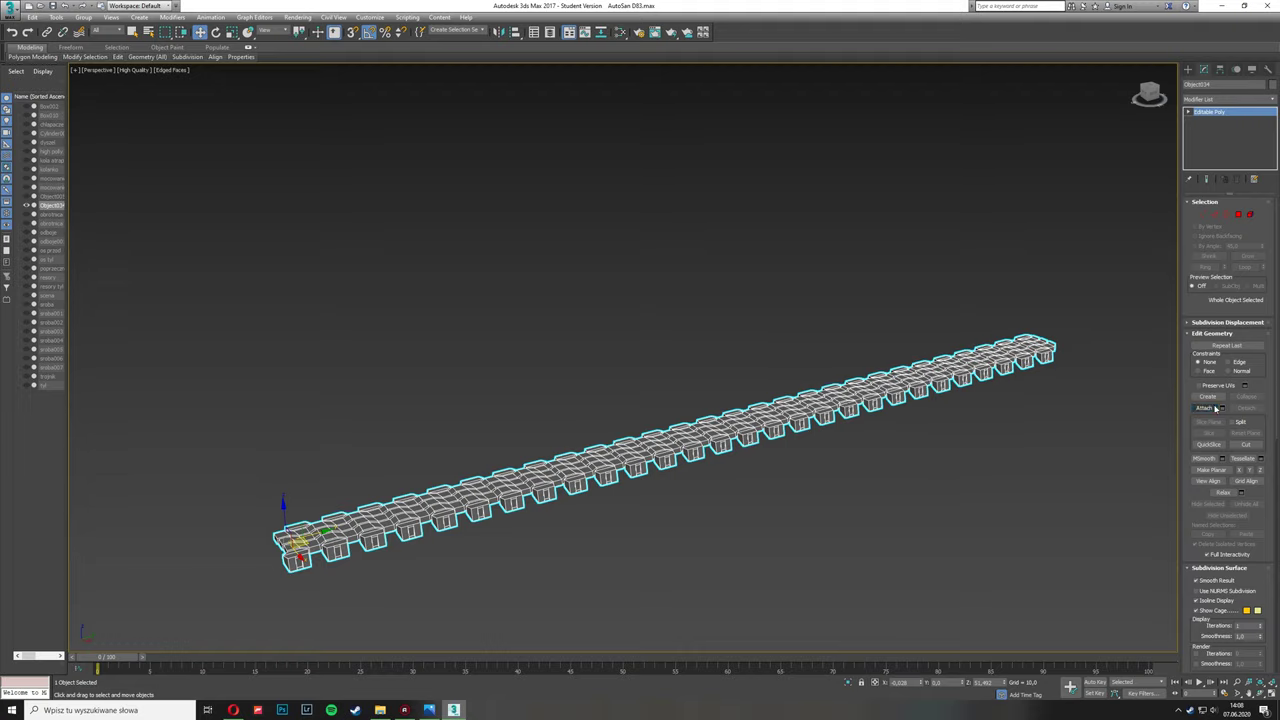
pyautogui.click(1228, 99)
pyautogui.click(1212, 331)
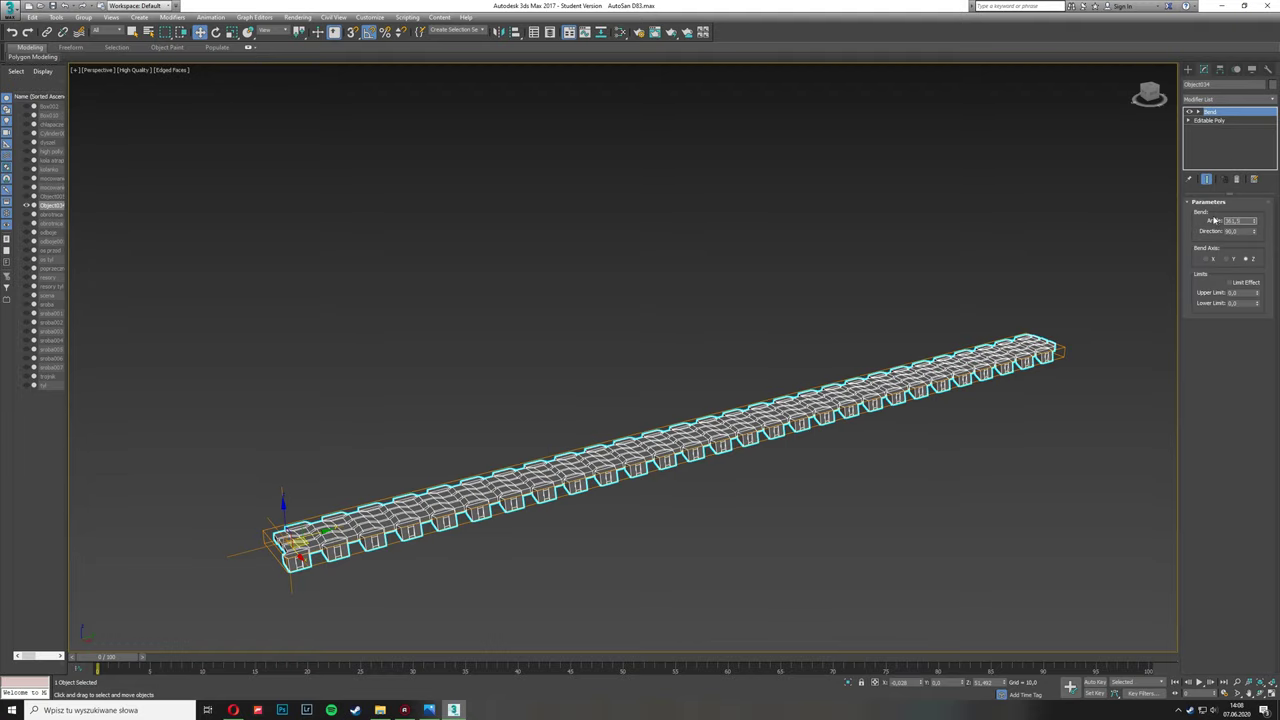
pyautogui.press('Return')
# Step: Undo the bend and the attach, then isolate a single tread block
pyautogui.scroll(10, 644, 313)
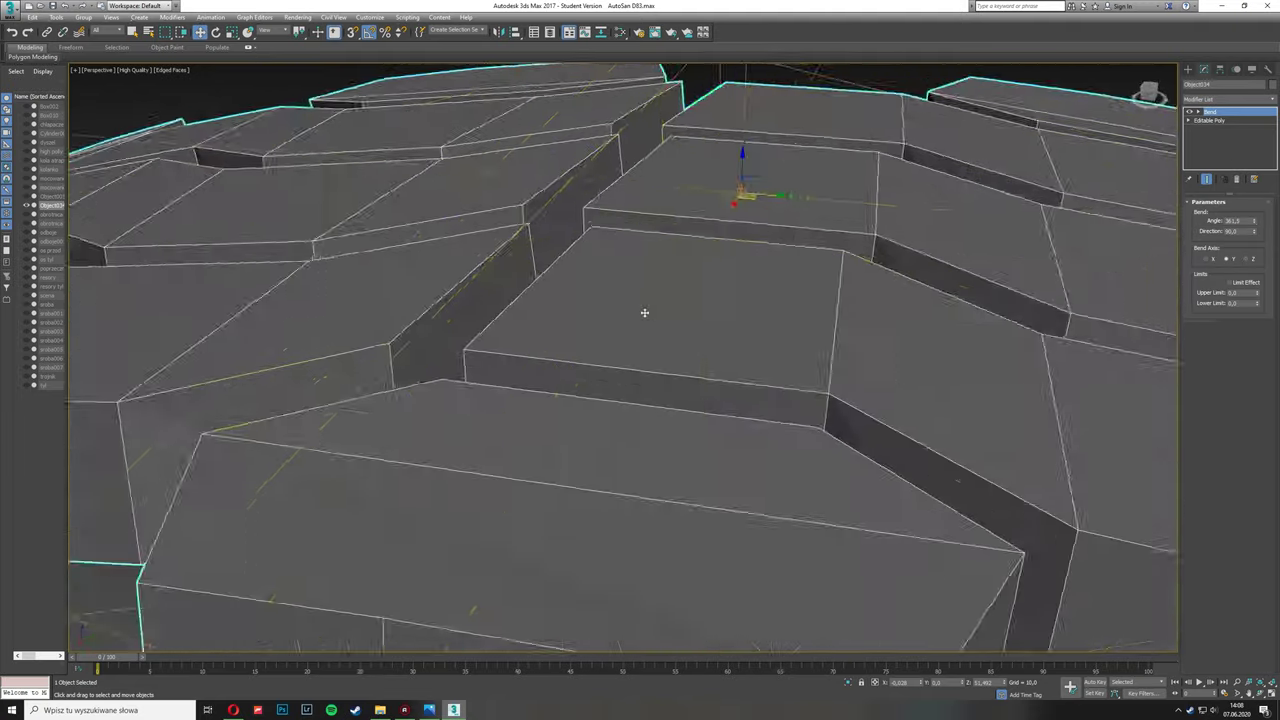
pyautogui.scroll(-10, 644, 313)
pyautogui.hotkey('ctrl', 'z')
pyautogui.press('z')
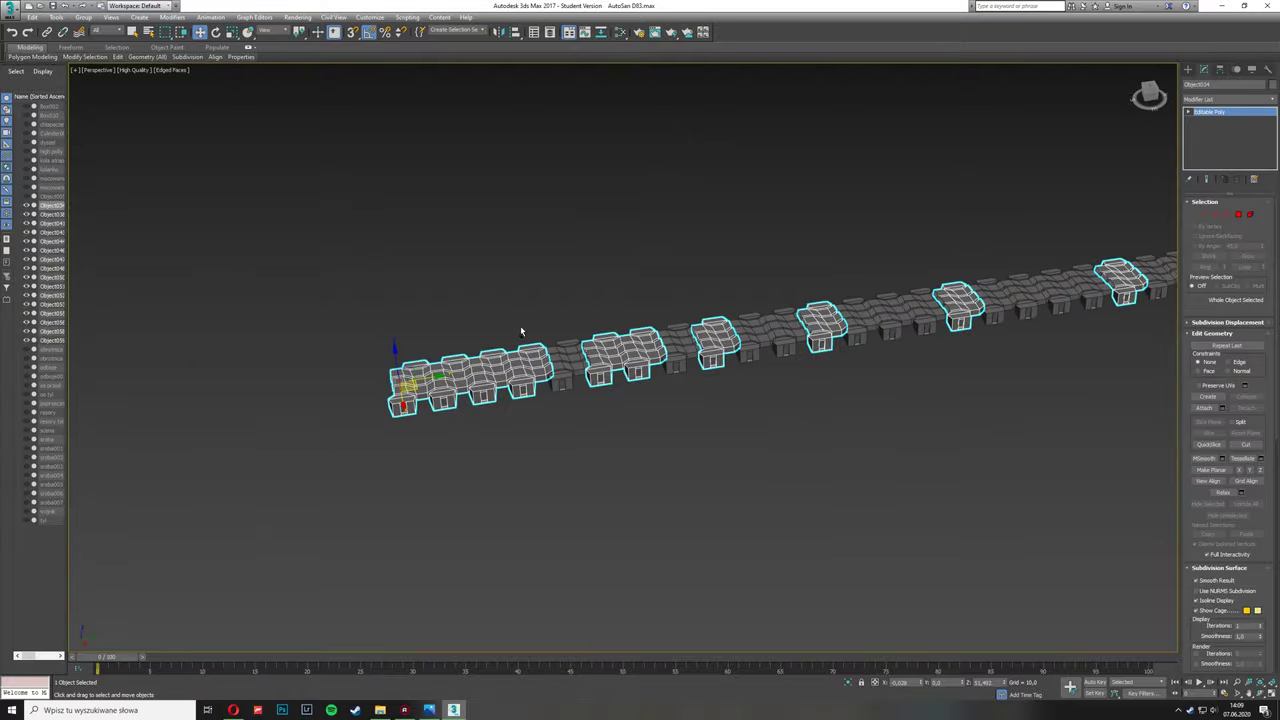
pyautogui.hotkey('alt', 'q')
# Step: Weld the gap edges between the tread block's parts with a 2.493 threshold
pyautogui.press('z')
pyautogui.press('4')
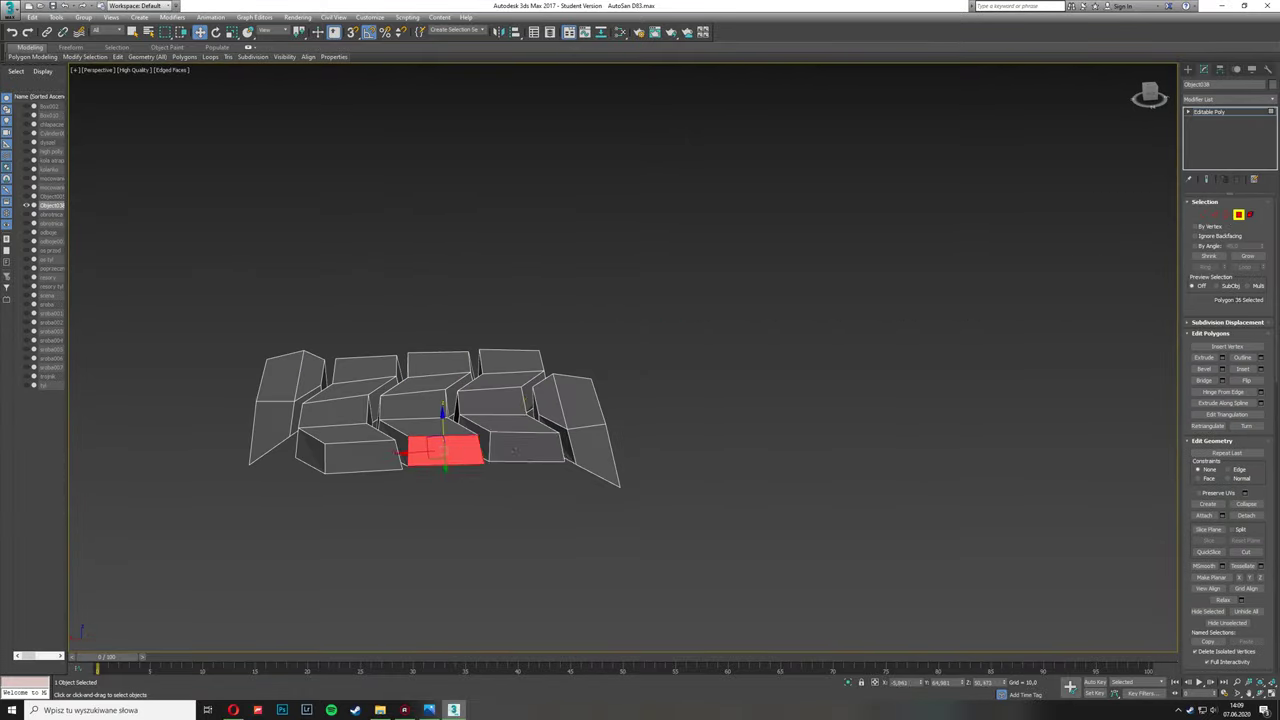
pyautogui.hotkey('ctrl', 'd')
pyautogui.moveTo(514, 451)
pyautogui.keyDown('alt'); pyautogui.mouseDown(button='middle')
pyautogui.moveTo(434, 480)
pyautogui.moveTo(640, 360)
pyautogui.moveTo(519, 387)
pyautogui.mouseUp(button='middle'); pyautogui.keyUp('alt')
pyautogui.scroll(3, 420, 476)
pyautogui.click(600, 350)
pyautogui.press('2')
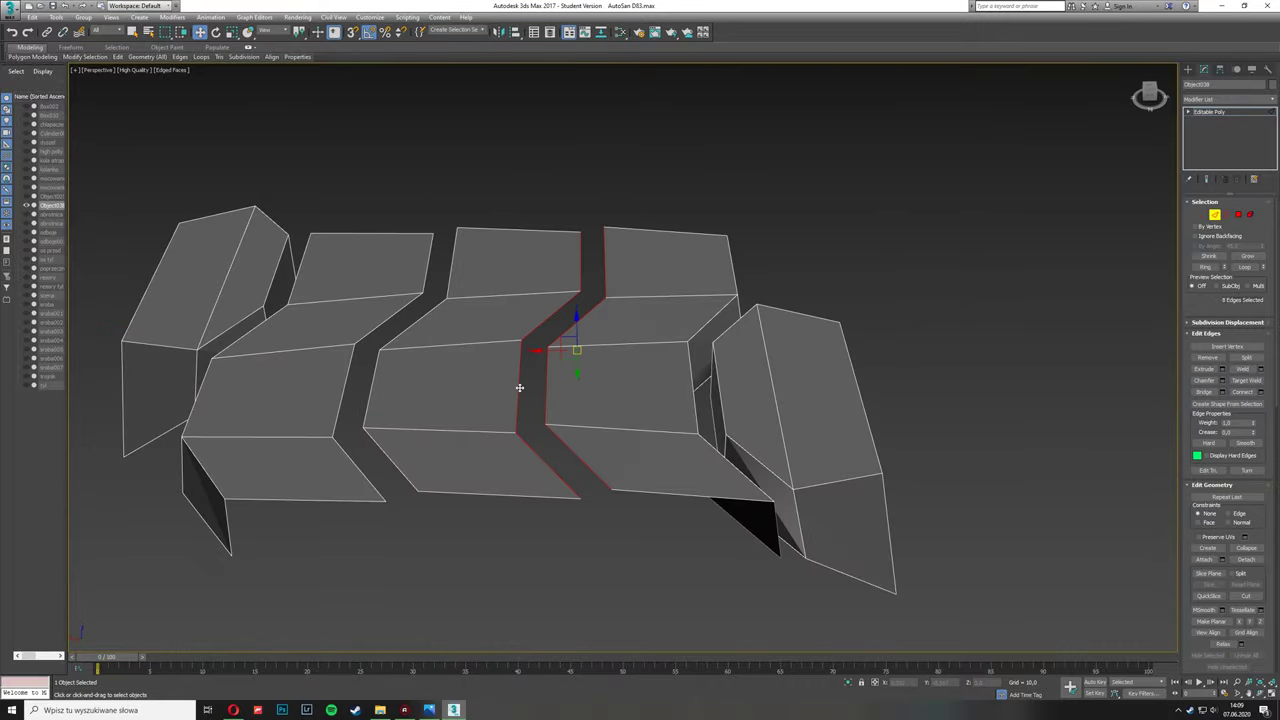
pyautogui.moveTo(628, 362); pyautogui.dragTo(628, 398)
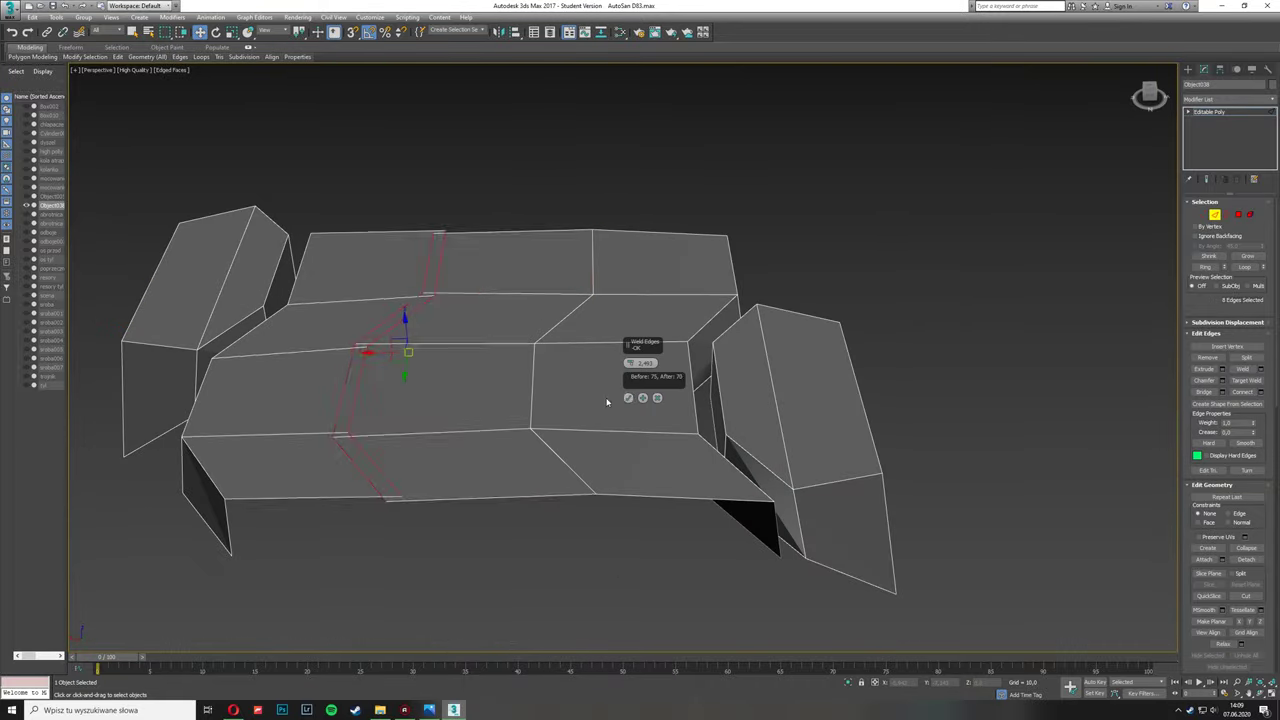
pyautogui.scroll(-5, 580, 440)
pyautogui.moveTo(629, 489)
pyautogui.keyDown('alt'); pyautogui.mouseDown(button='middle')
pyautogui.moveTo(761, 562)
pyautogui.moveTo(1000, 420)
pyautogui.mouseUp(button='middle'); pyautogui.keyUp('alt')
# Step: Target-weld the two middle vertices onto their neighbours to form diagonal edges
pyautogui.press('1')
pyautogui.keyDown('alt'); pyautogui.moveTo(606, 463); pyautogui.dragTo(713, 457, button='middle'); pyautogui.keyUp('alt')
pyautogui.scroll(3, 713, 457)
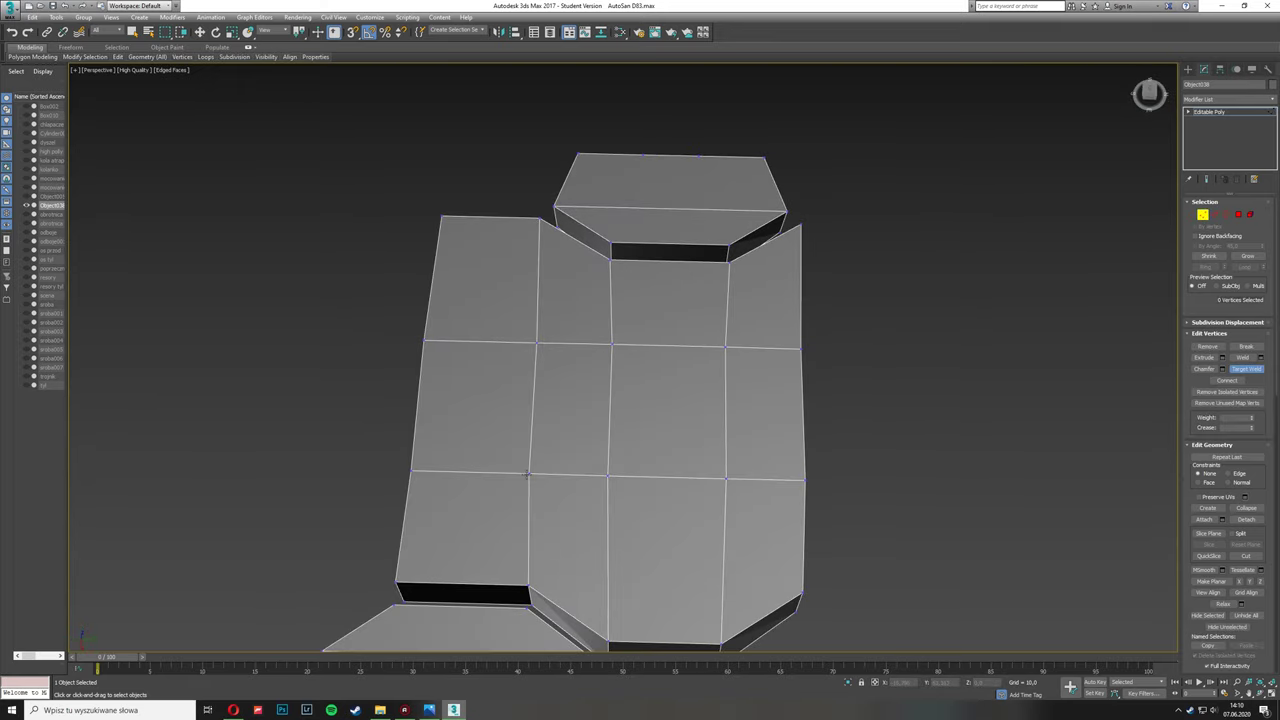
pyautogui.moveTo(608, 473); pyautogui.dragTo(530, 473)
pyautogui.moveTo(610, 345); pyautogui.dragTo(537, 342)
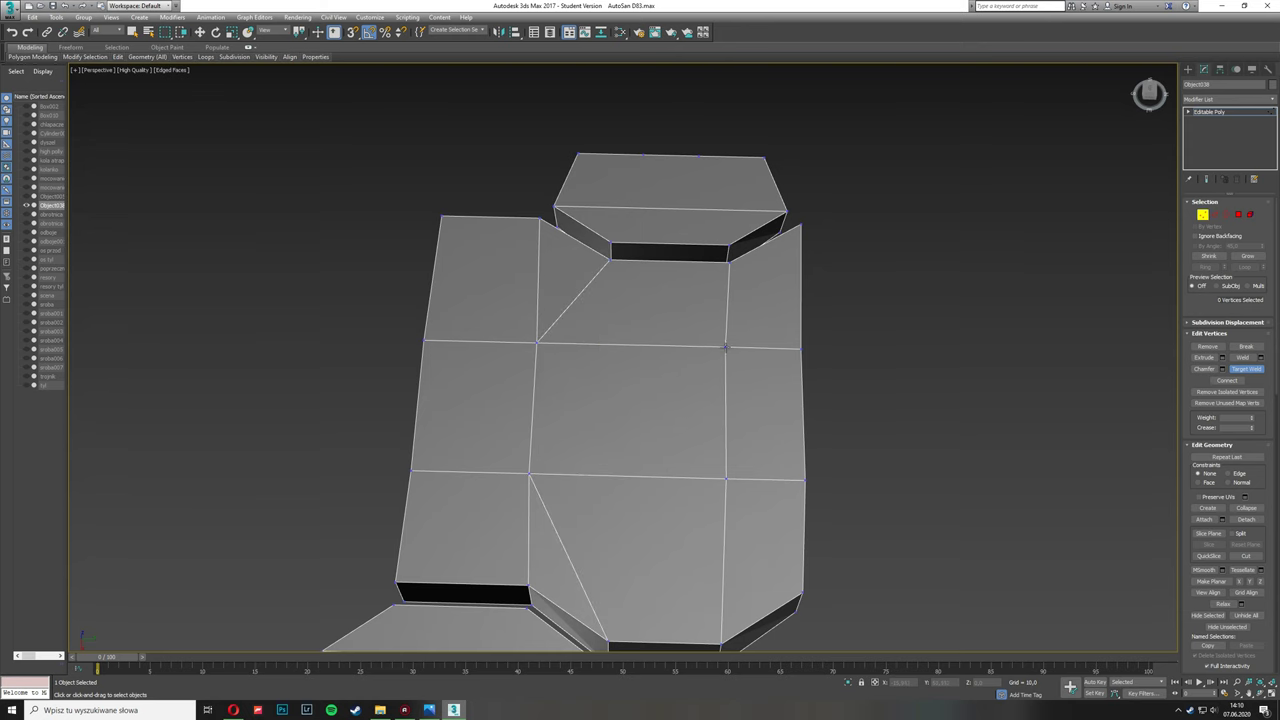
pyautogui.keyDown('alt'); pyautogui.moveTo(805, 483); pyautogui.dragTo(1120, 429, button='middle'); pyautogui.keyUp('alt')
pyautogui.scroll(-3, 1120, 429)
pyautogui.scroll(-3, 1120, 429)
# Step: Array the tread segment into a row of copies, inspect them, then undo the array
pyautogui.click(1208, 111)
pyautogui.click(56, 17)
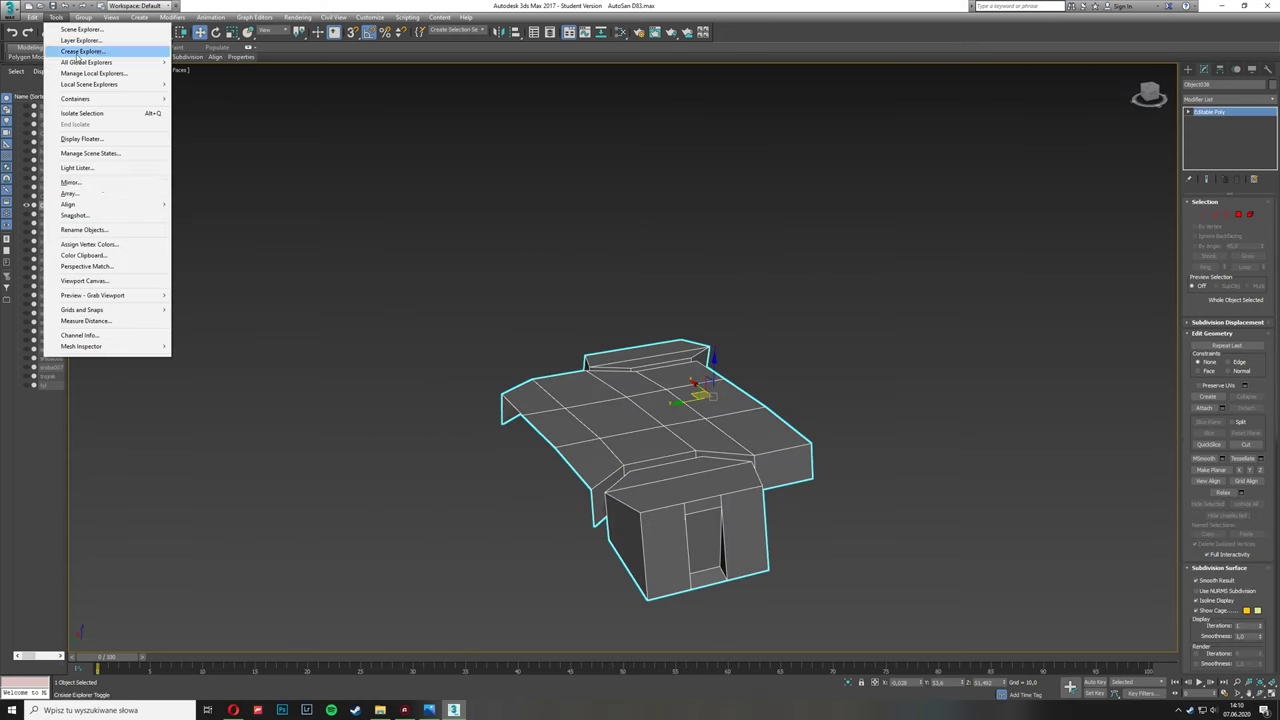
pyautogui.click(90, 186)
pyautogui.click(752, 391)
pyautogui.click(741, 427)
pyautogui.scroll(-5, 700, 430)
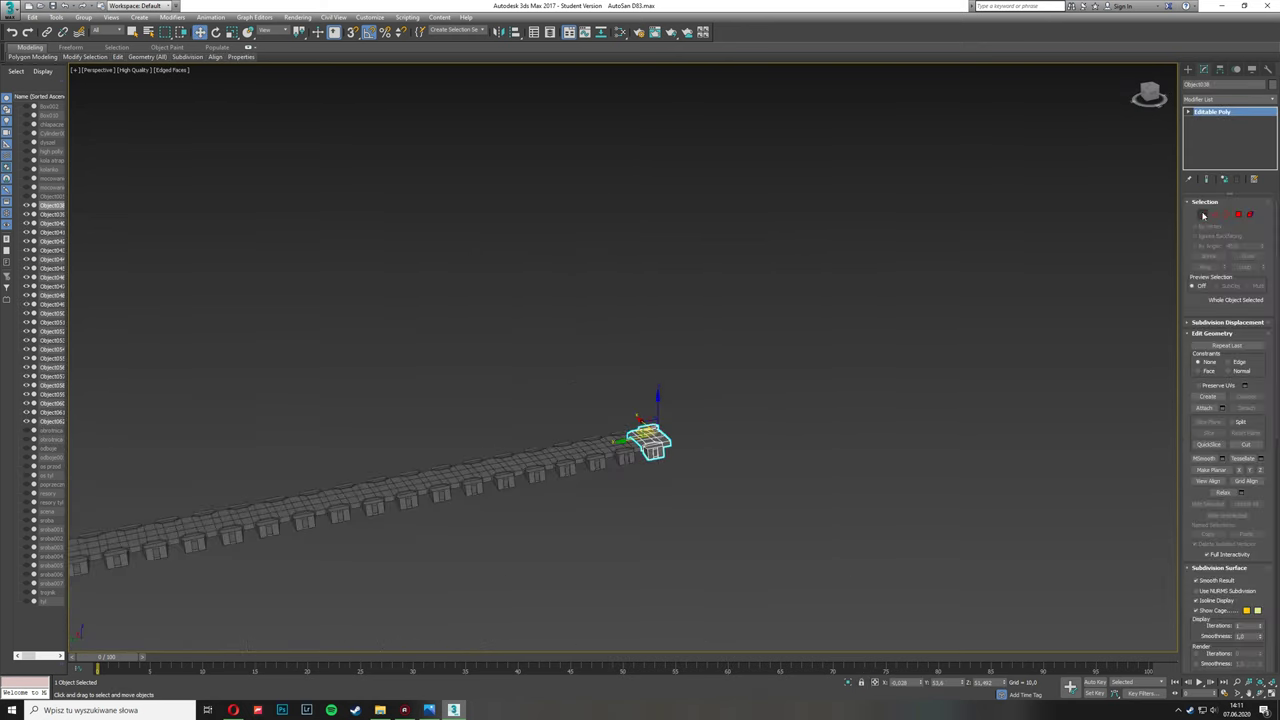
pyautogui.moveTo(657, 428)
pyautogui.keyDown('alt'); pyautogui.mouseDown(button='middle')
pyautogui.moveTo(671, 409)
pyautogui.moveTo(463, 403)
pyautogui.moveTo(751, 397)
pyautogui.mouseUp(button='middle'); pyautogui.keyUp('alt')
pyautogui.scroll(4, 751, 397)
pyautogui.scroll(2, 876, 364)
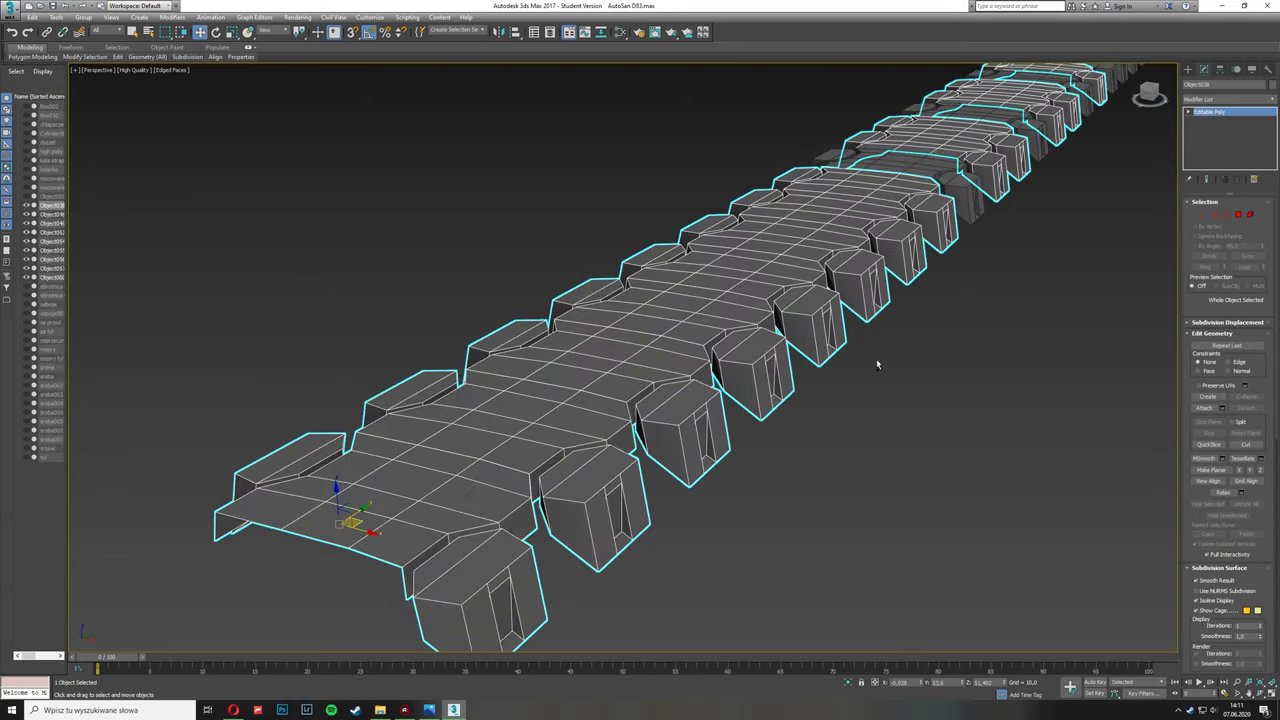
pyautogui.scroll(-3, 870, 362)
pyautogui.scroll(-3, 870, 362)
pyautogui.hotkey('ctrl', 'z')
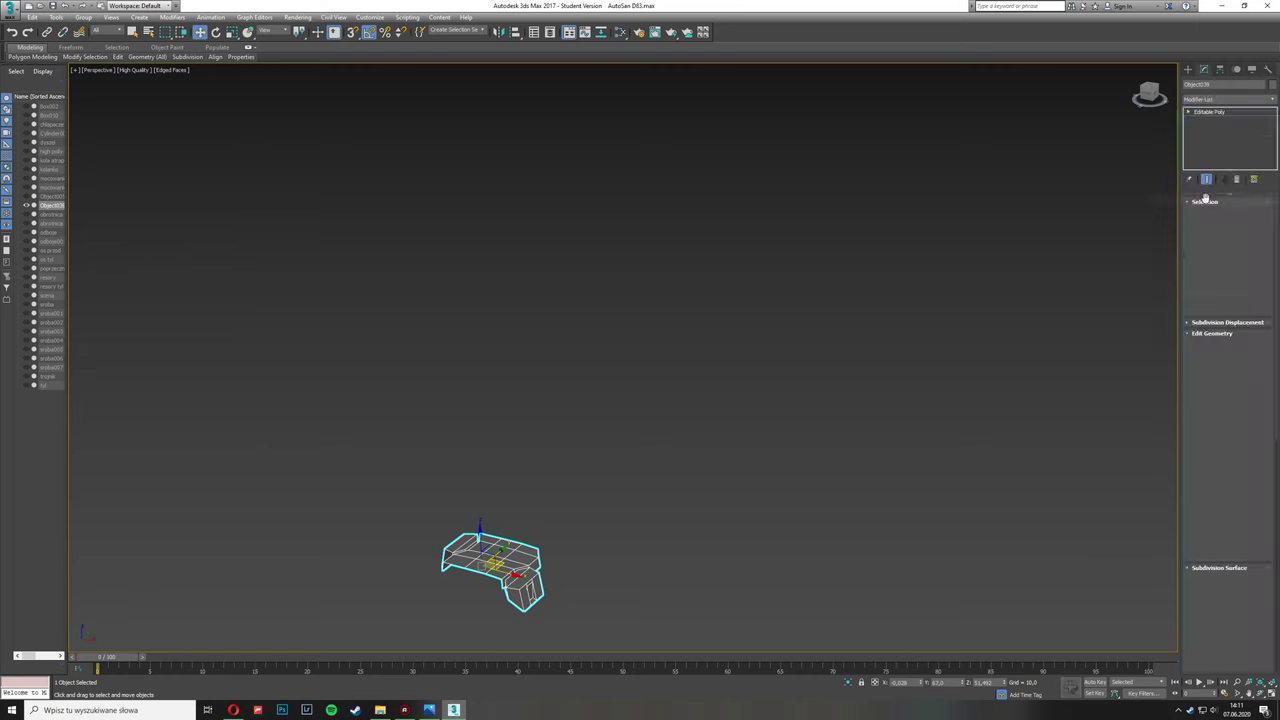
pyautogui.click(1228, 99)
# Step: Add Unwrap UVW and drag the segment's UV islands out to the right of the checker square
pyautogui.click(1228, 560)
pyautogui.click(1226, 409)
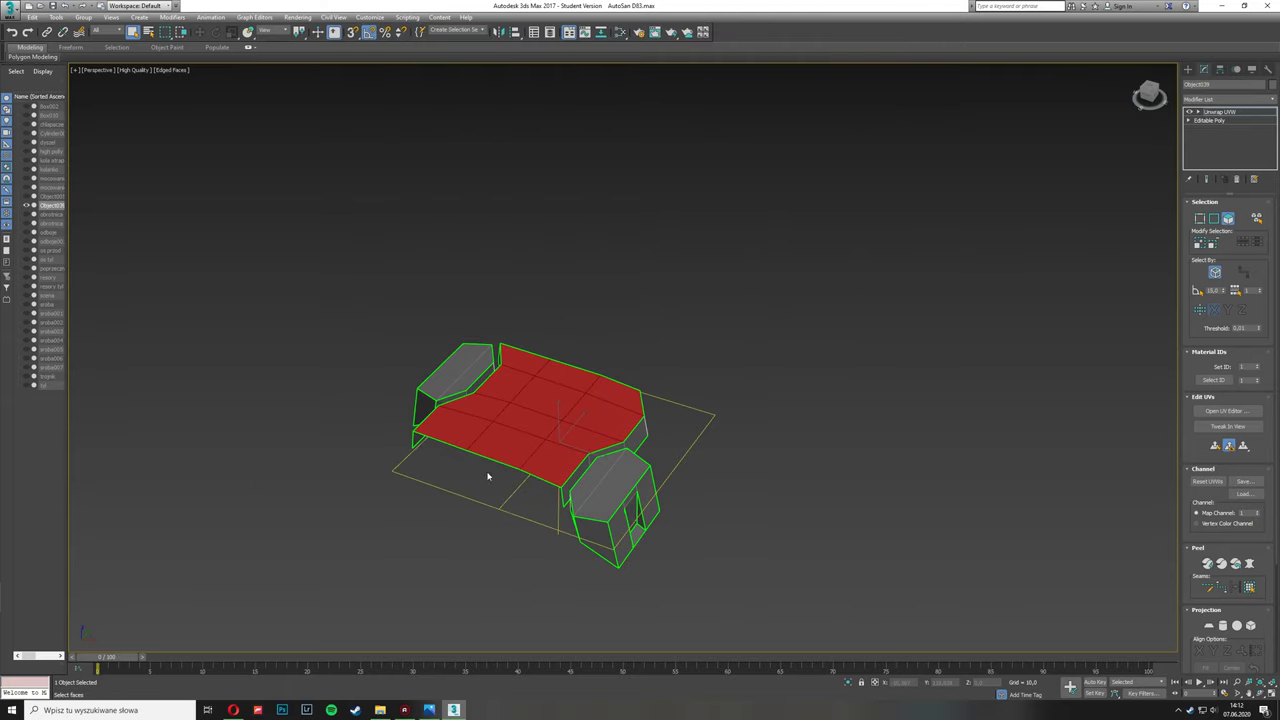
pyautogui.click(645, 437)
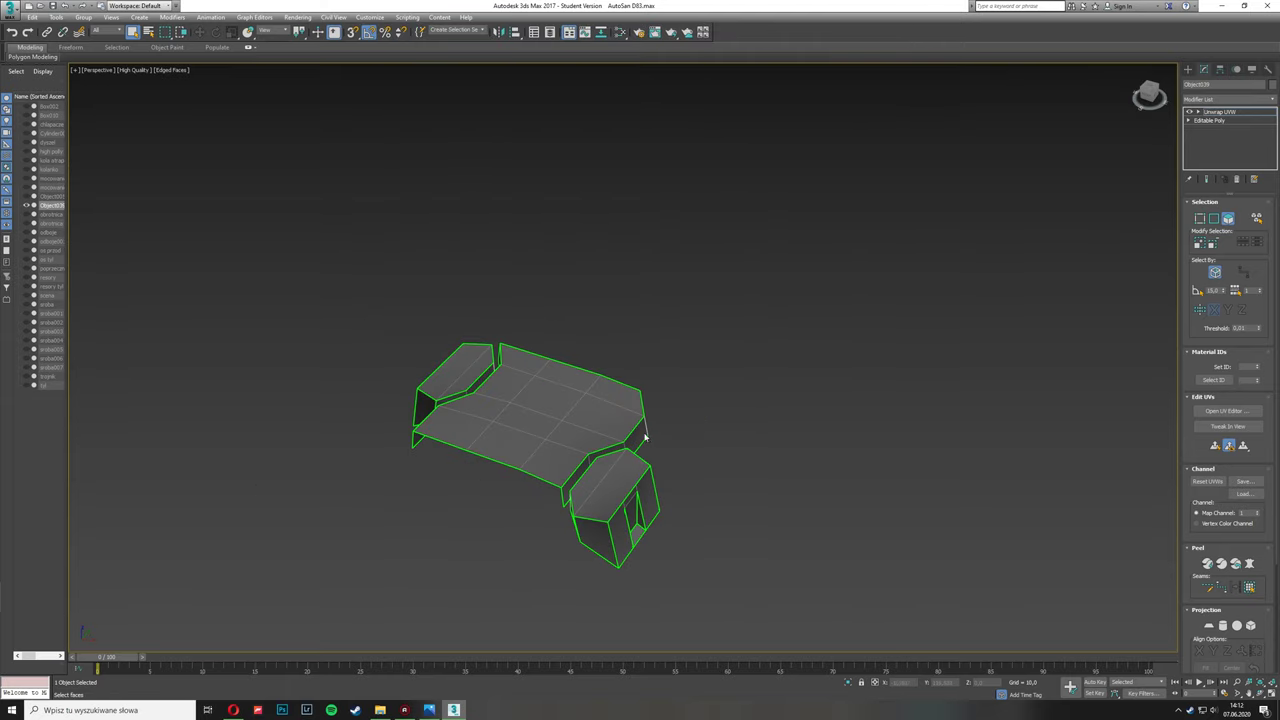
pyautogui.moveTo(645, 437)
pyautogui.keyDown('alt'); pyautogui.mouseDown(button='middle')
pyautogui.moveTo(735, 440)
pyautogui.moveTo(802, 538)
pyautogui.moveTo(640, 450)
pyautogui.mouseUp(button='middle'); pyautogui.keyUp('alt')
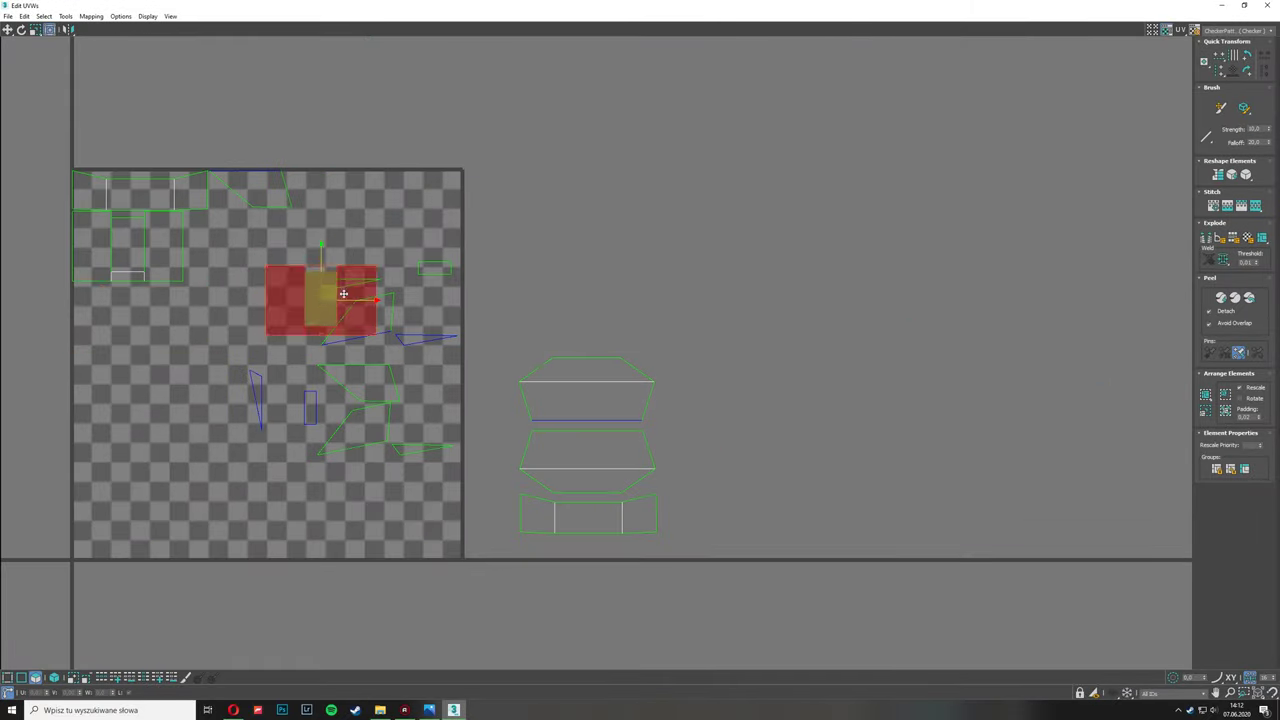
pyautogui.moveTo(343, 293); pyautogui.dragTo(606, 298)
pyautogui.moveTo(418, 272); pyautogui.dragTo(634, 214)
pyautogui.moveTo(128, 245); pyautogui.dragTo(700, 457)
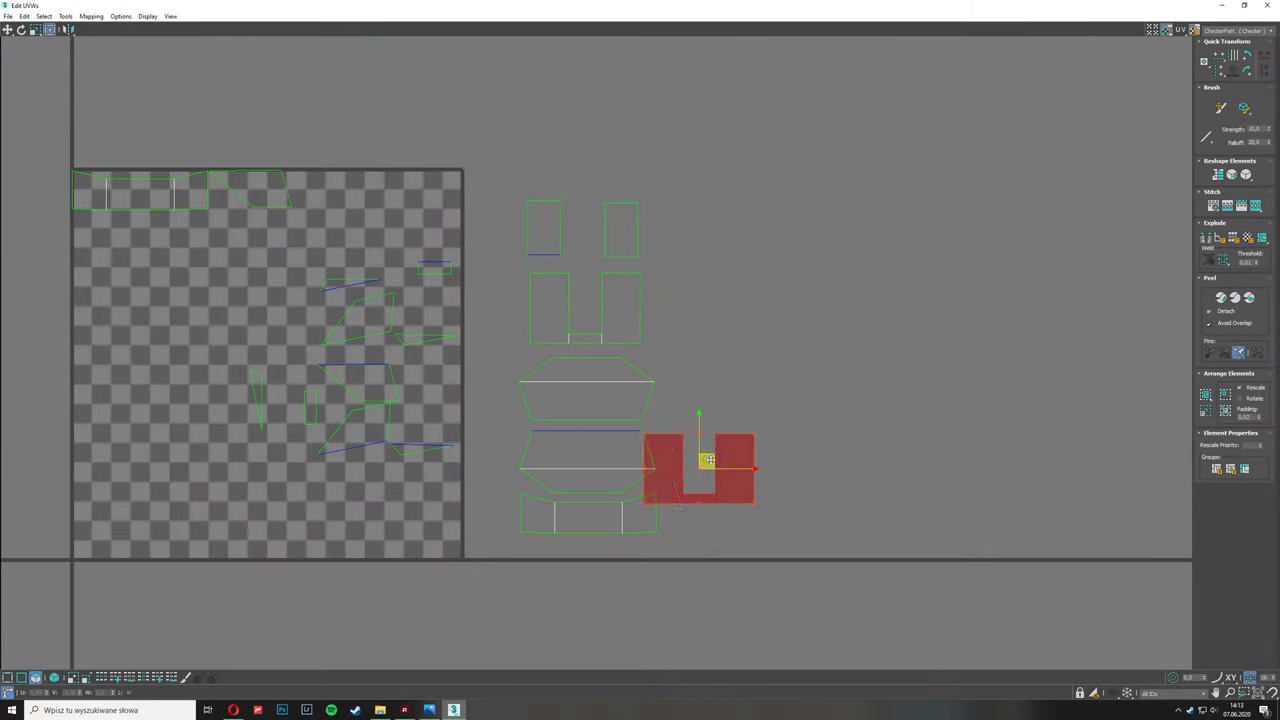
pyautogui.click(314, 300)
pyautogui.moveTo(314, 300); pyautogui.dragTo(816, 378)
pyautogui.moveTo(140, 190)
pyautogui.mouseDown()
pyautogui.moveTo(254, 190)
pyautogui.moveTo(726, 315)
pyautogui.mouseUp()
pyautogui.moveTo(240, 250); pyautogui.dragTo(460, 470)
pyautogui.moveTo(407, 344); pyautogui.dragTo(662, 267)
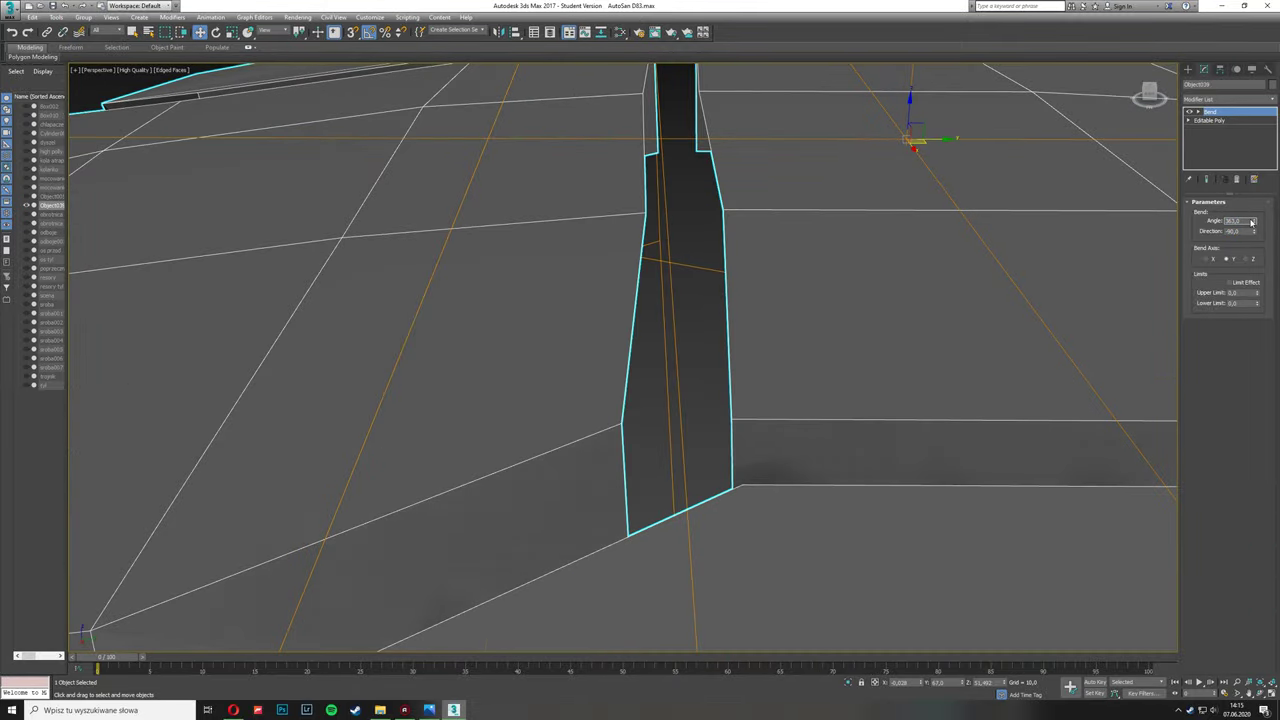
# Step: Adjust the bend angle to narrow the gap in the tread ring
pyautogui.moveTo(1251, 222); pyautogui.dragTo(1253, 216)
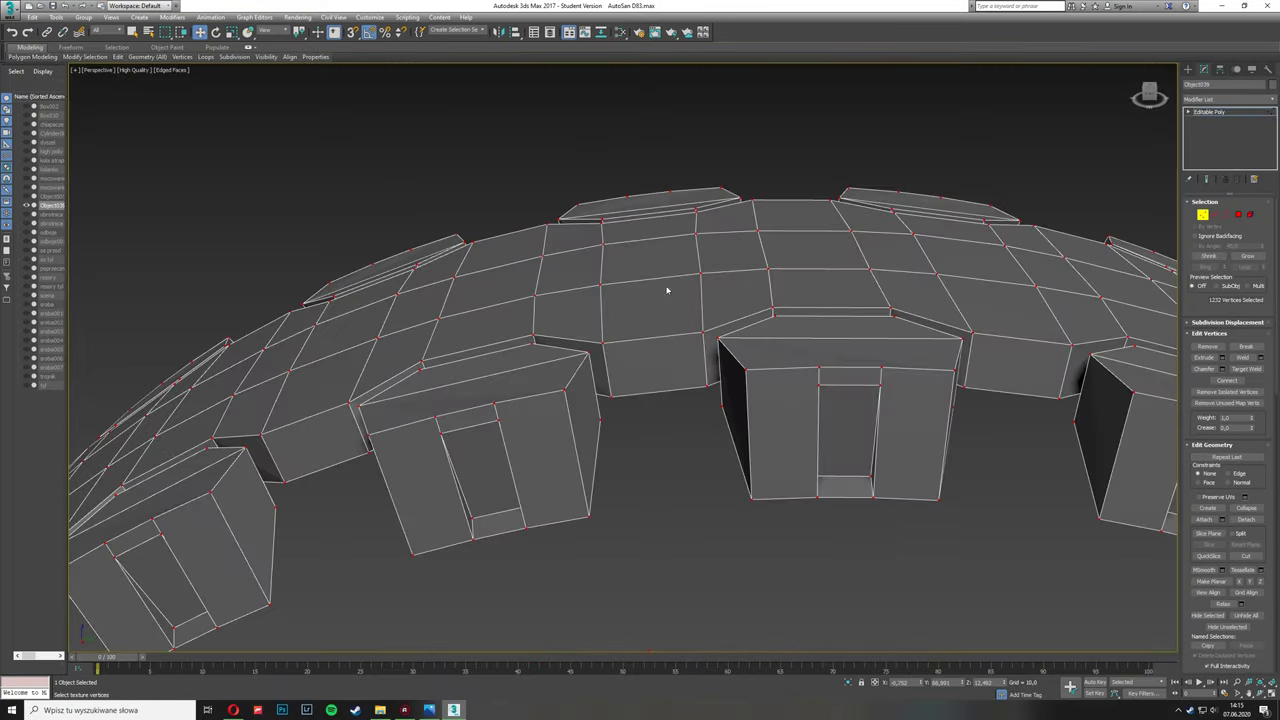
pyautogui.scroll(3, 667, 290)
pyautogui.scroll(-10, 817, 274)
pyautogui.keyDown('alt'); pyautogui.moveTo(606, 257); pyautogui.dragTo(679, 472, button='middle'); pyautogui.keyUp('alt')
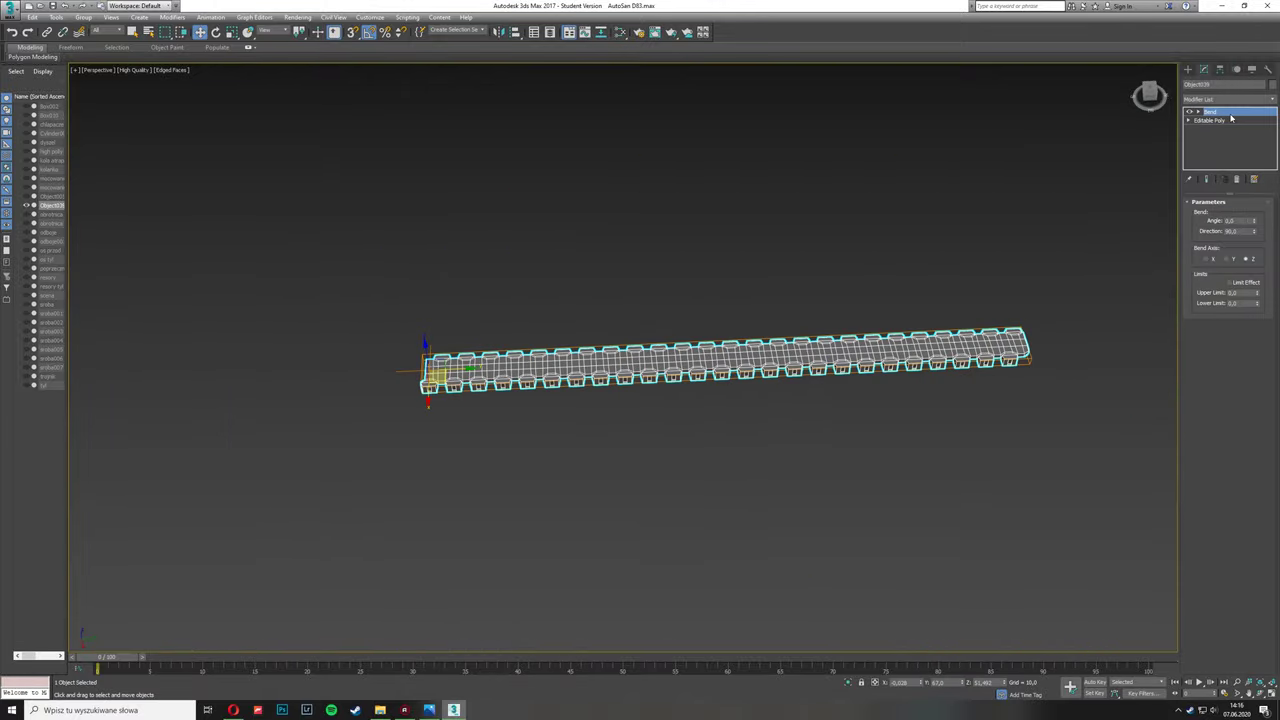
# Step: Hide all polygons except the first tread segment and start the Cut tool in vertex mode
pyautogui.moveTo(1094, 237)
pyautogui.mouseDown()
pyautogui.moveTo(466, 423)
pyautogui.moveTo(541, 381)
pyautogui.mouseUp()
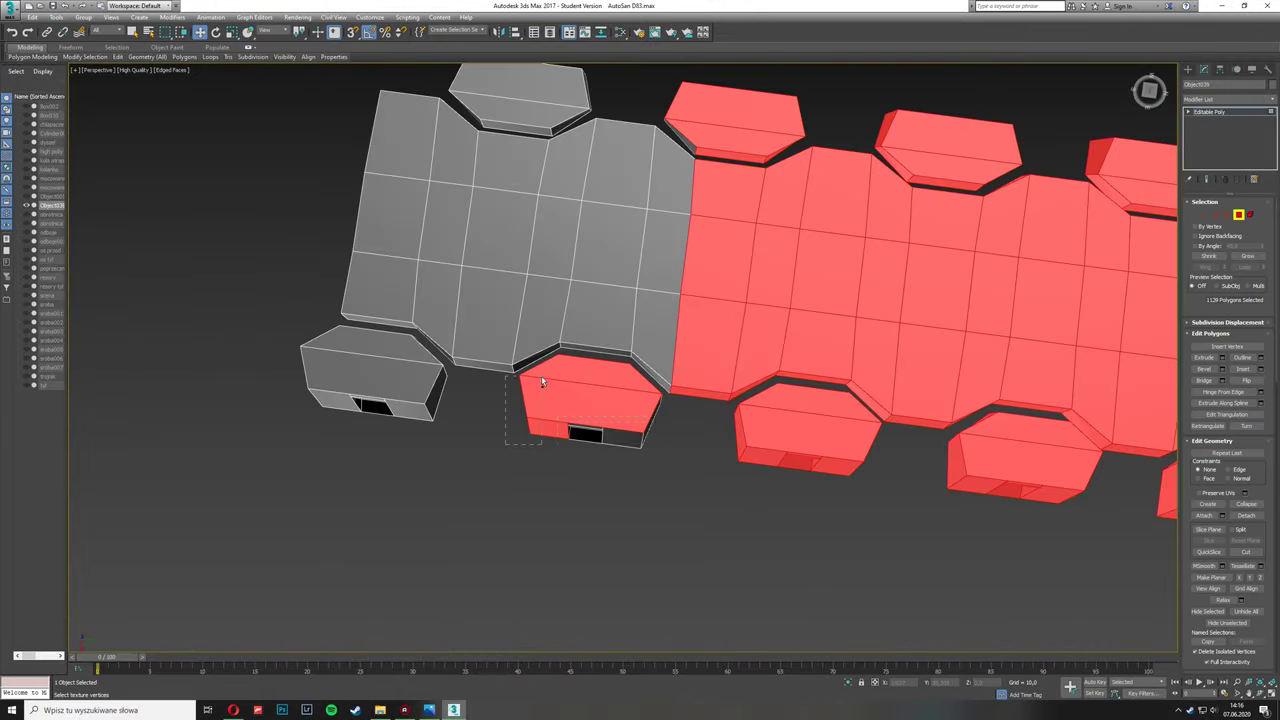
pyautogui.moveTo(541, 381); pyautogui.dragTo(522, 571, button='middle')
pyautogui.scroll(-5, 541, 330)
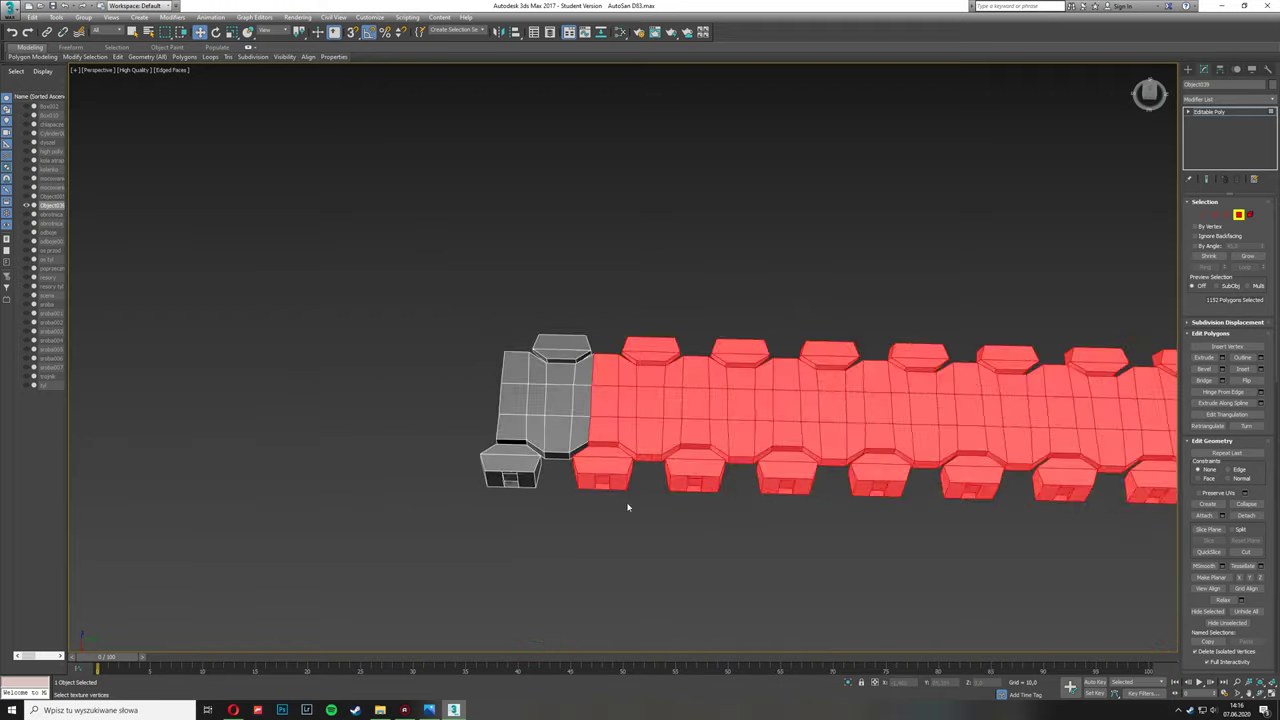
pyautogui.hotkey('alt', 'h')
pyautogui.press('1')
pyautogui.hotkey('alt', 'c')
pyautogui.scroll(3, 272, 381)
pyautogui.scroll(3, 272, 381)
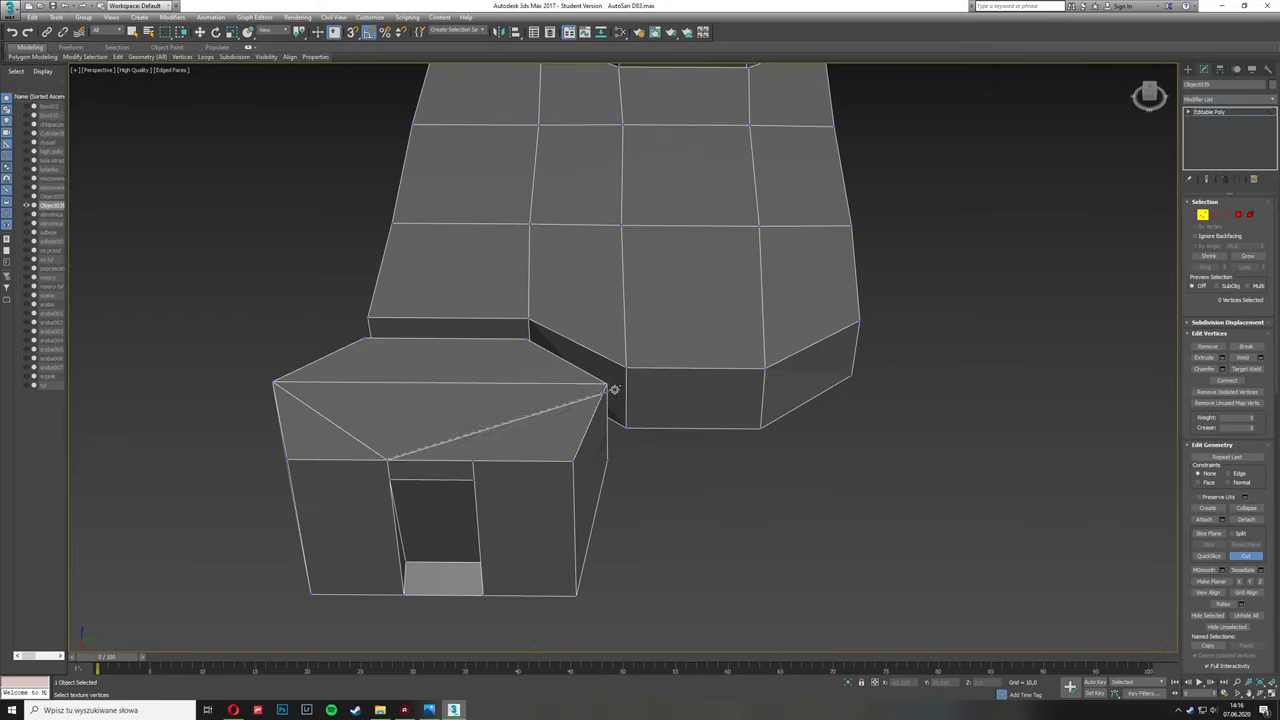
# Step: Weld the two selected front-face vertices with a lowered threshold into diagonal edges
pyautogui.click(1261, 358)
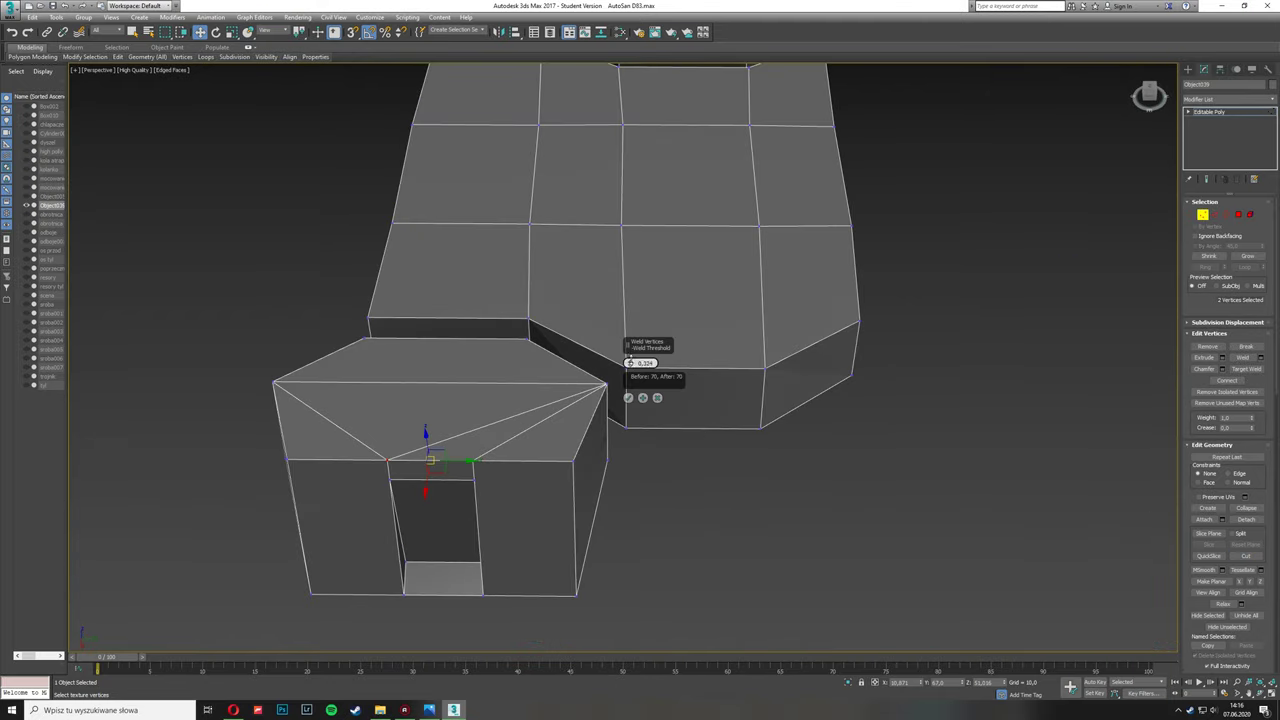
pyautogui.moveTo(630, 362); pyautogui.dragTo(658, 399)
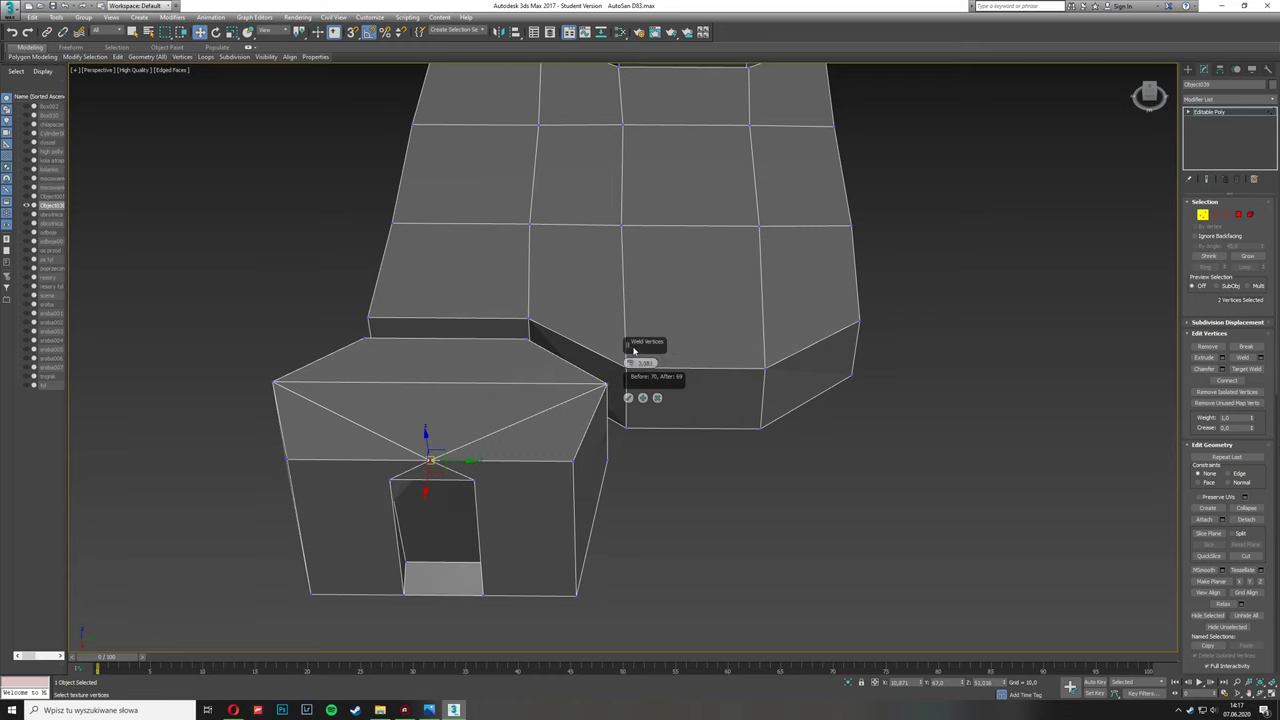
pyautogui.keyDown('alt'); pyautogui.moveTo(383, 479); pyautogui.dragTo(410, 379, button='middle'); pyautogui.keyUp('alt')
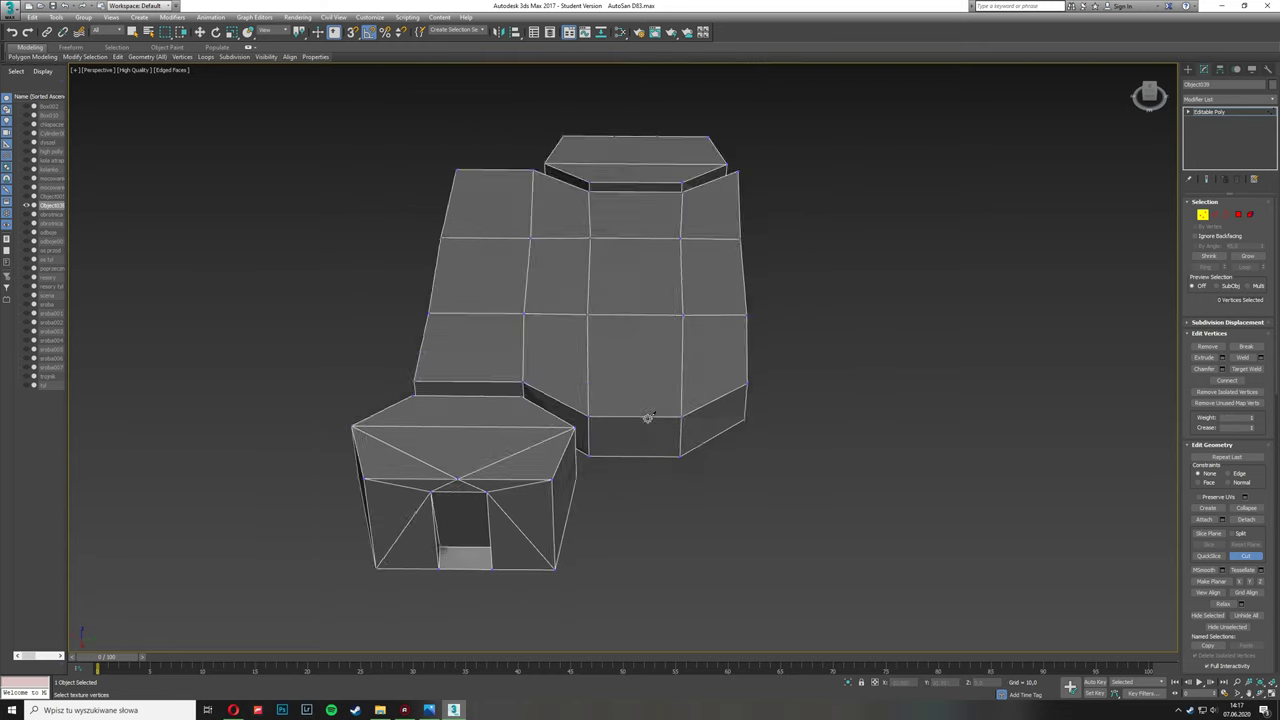
pyautogui.scroll(3, 410, 379)
pyautogui.keyDown('alt'); pyautogui.moveTo(450, 547); pyautogui.dragTo(518, 424, button='middle'); pyautogui.keyUp('alt')
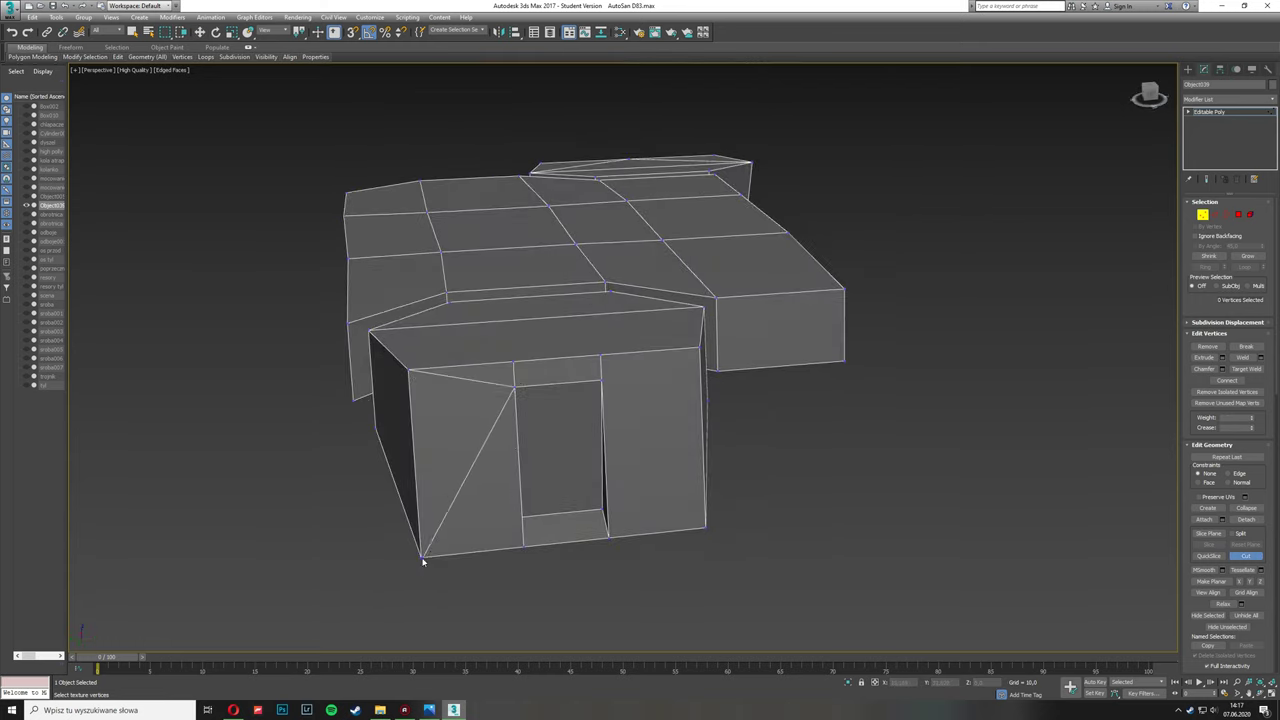
pyautogui.keyDown('alt'); pyautogui.moveTo(605, 376); pyautogui.dragTo(315, 376, button='middle'); pyautogui.keyUp('alt')
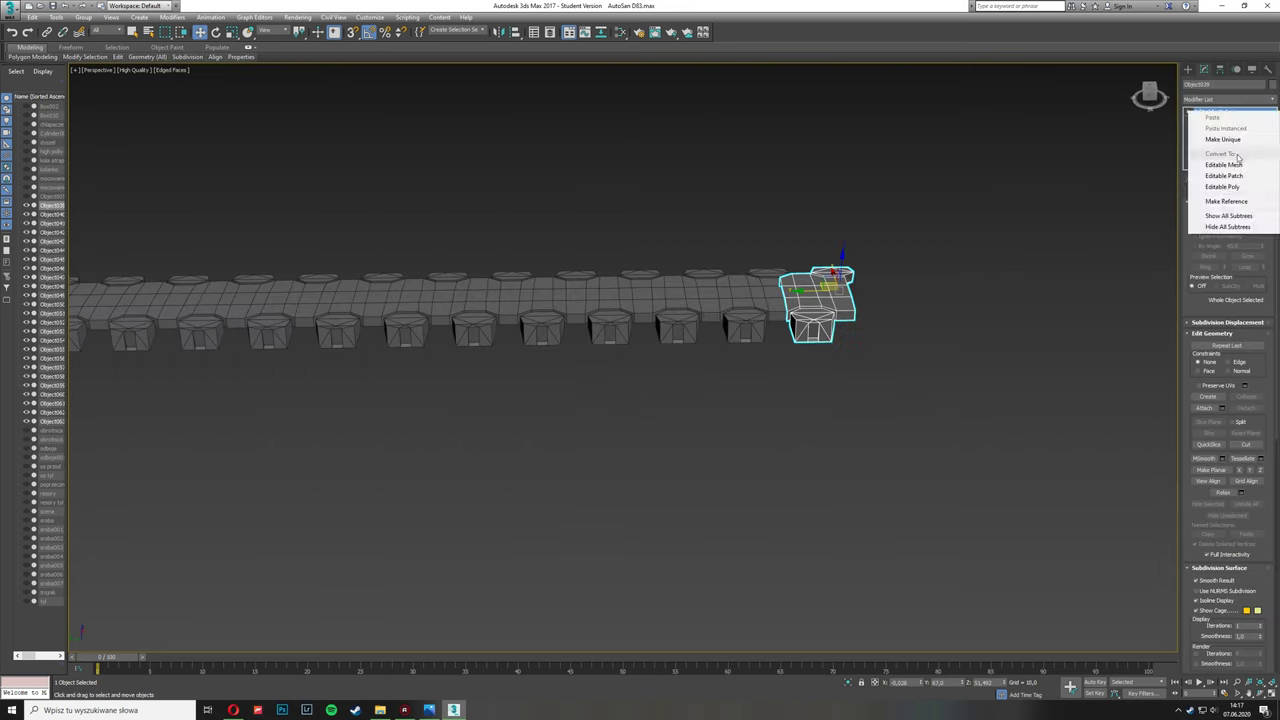
# Step: Apply a 360° Bend to the joined tread strip, curling it into a closed ring
pyautogui.hotkey('ctrl', 'shift', 'z')
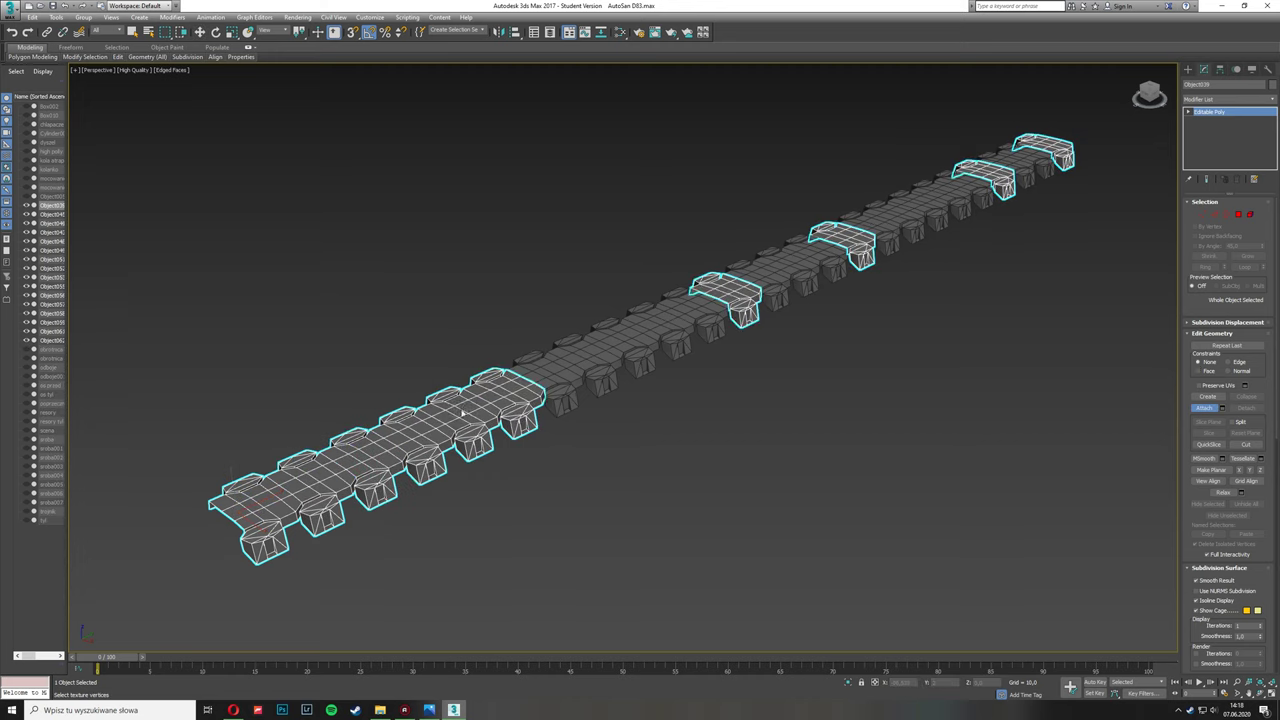
pyautogui.click(1220, 99)
pyautogui.click(1224, 332)
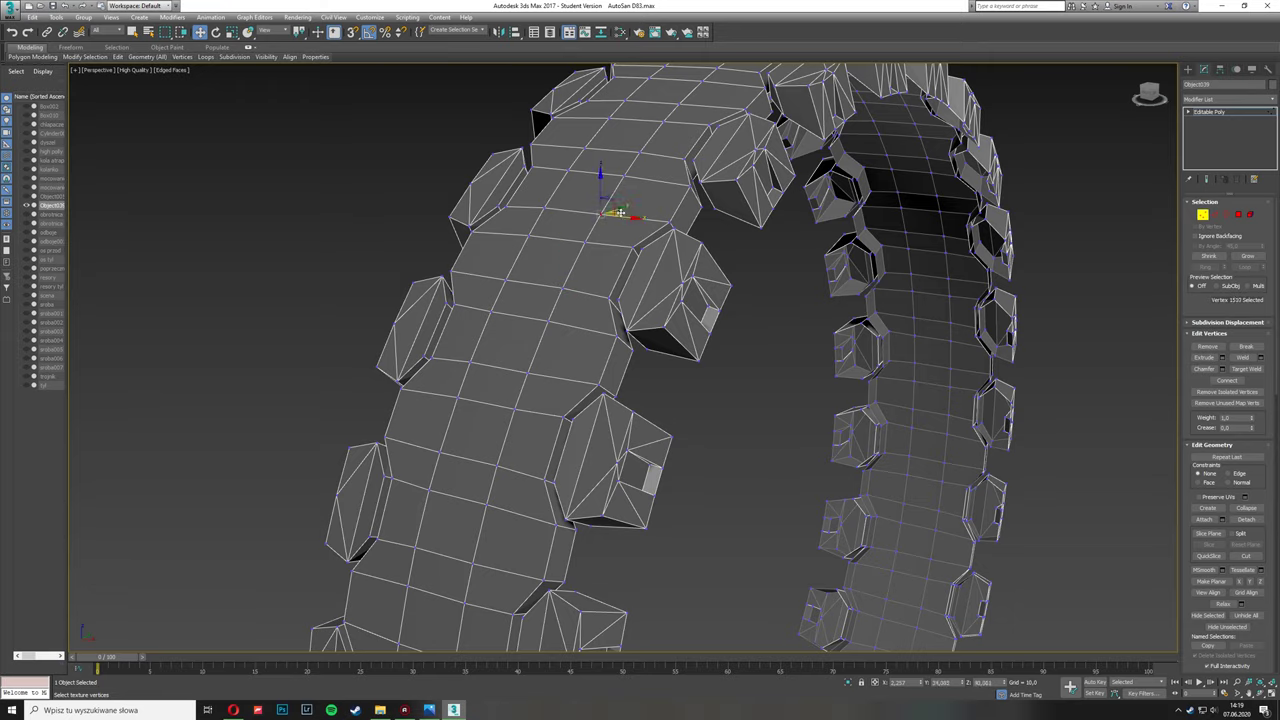
pyautogui.moveTo(620, 213)
pyautogui.keyDown('alt'); pyautogui.mouseDown(button='middle')
pyautogui.moveTo(694, 307)
pyautogui.moveTo(677, 286)
pyautogui.moveTo(849, 434)
pyautogui.moveTo(768, 358)
pyautogui.mouseUp(button='middle'); pyautogui.keyUp('alt')
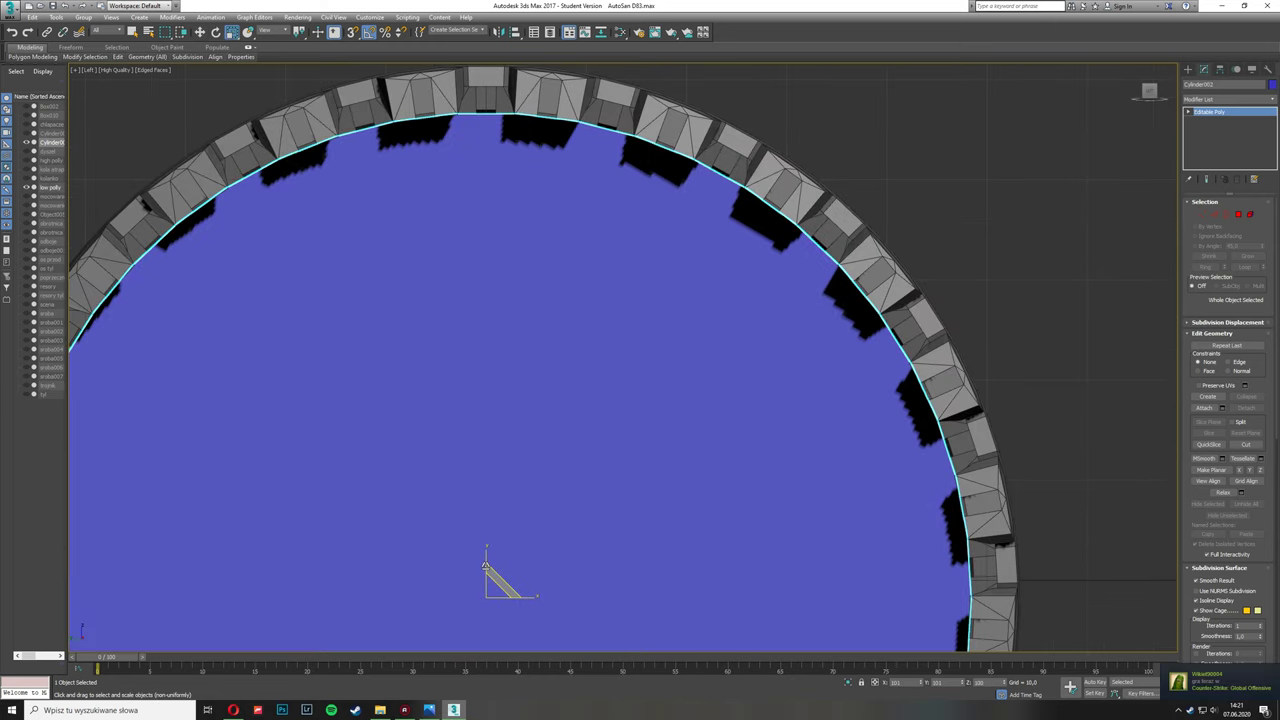
# Step: Attach the other ring to the low-poly tyre mesh
pyautogui.hotkey('alt', 'w')
pyautogui.hotkey('alt', 'w')
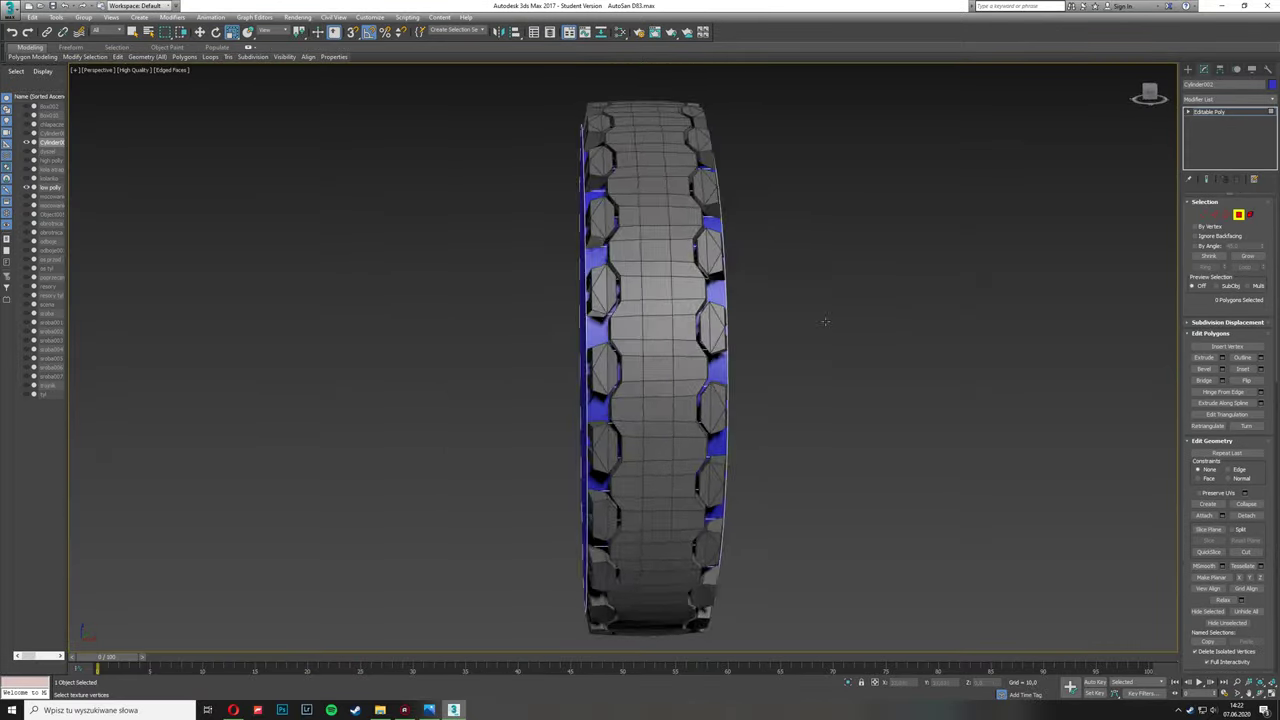
pyautogui.keyDown('alt'); pyautogui.moveTo(825, 321); pyautogui.dragTo(640, 330, button='middle'); pyautogui.keyUp('alt')
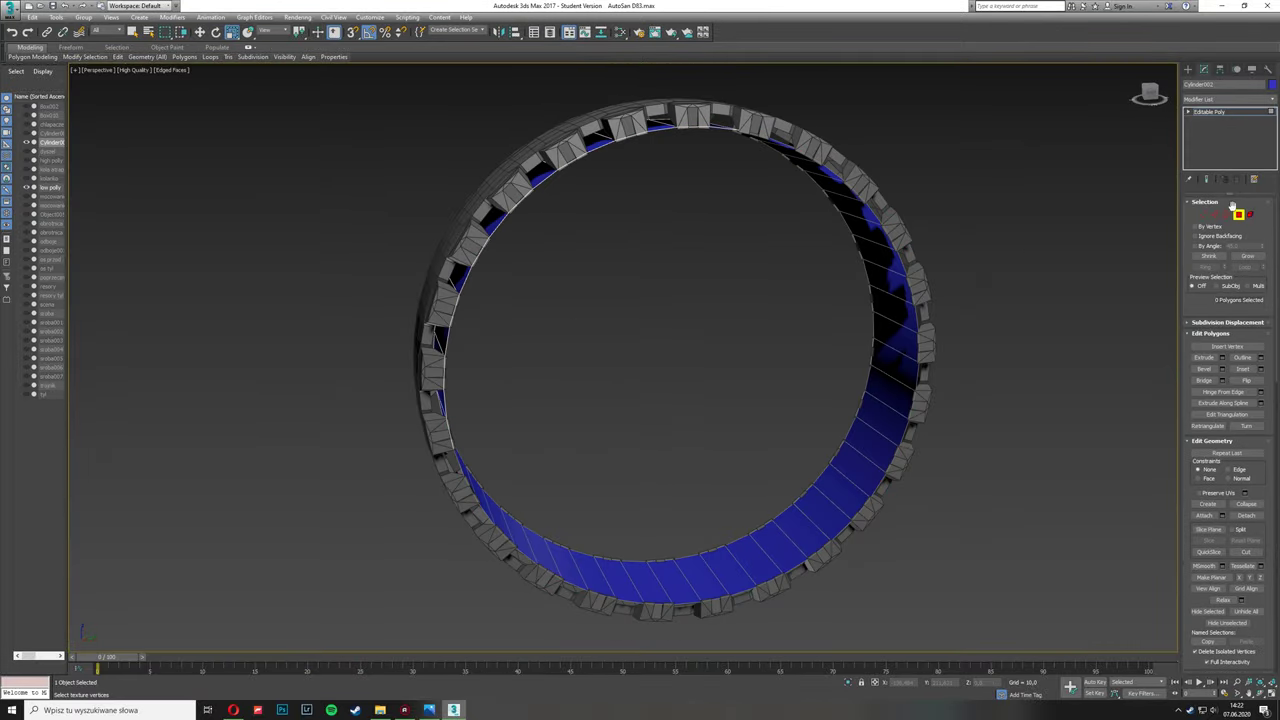
pyautogui.press('3')
pyautogui.click(1237, 215)
pyautogui.keyDown('alt'); pyautogui.moveTo(691, 537); pyautogui.dragTo(670, 392, button='middle'); pyautogui.keyUp('alt')
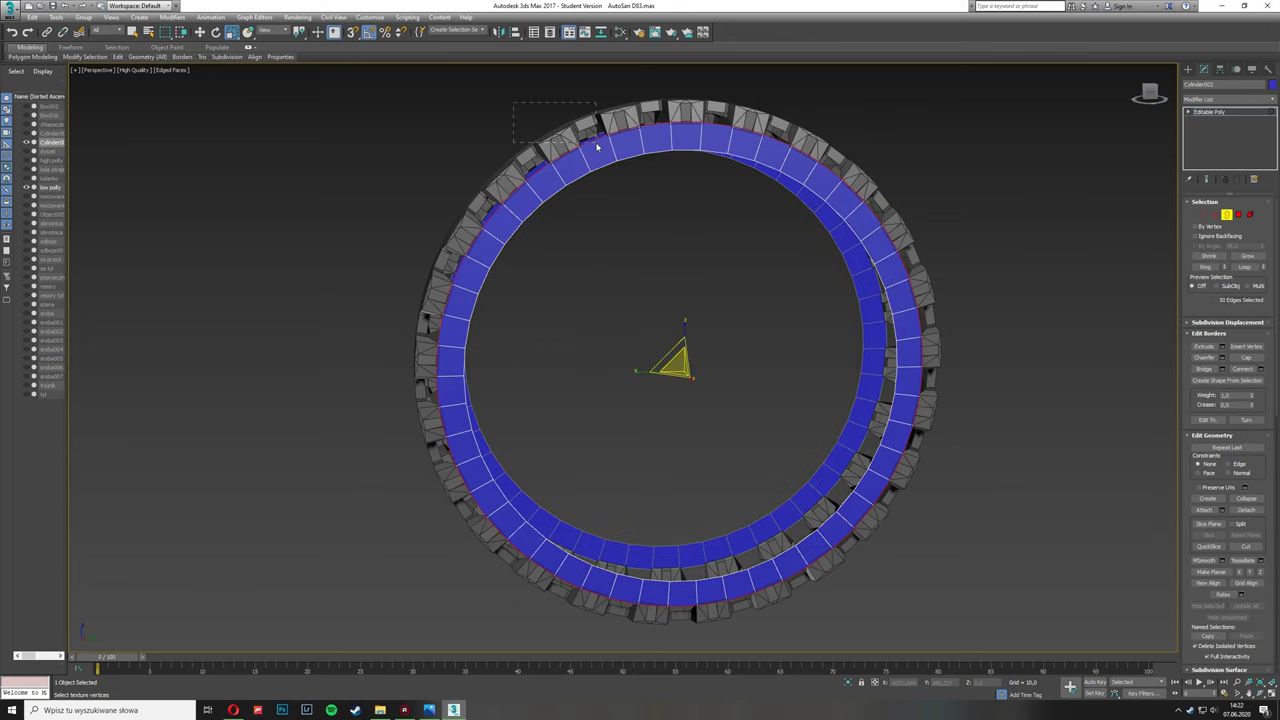
pyautogui.keyDown('alt'); pyautogui.moveTo(597, 147); pyautogui.dragTo(932, 606, button='middle'); pyautogui.keyUp('alt')
pyautogui.keyDown('alt'); pyautogui.moveTo(630, 187); pyautogui.dragTo(700, 300, button='middle'); pyautogui.keyUp('alt')
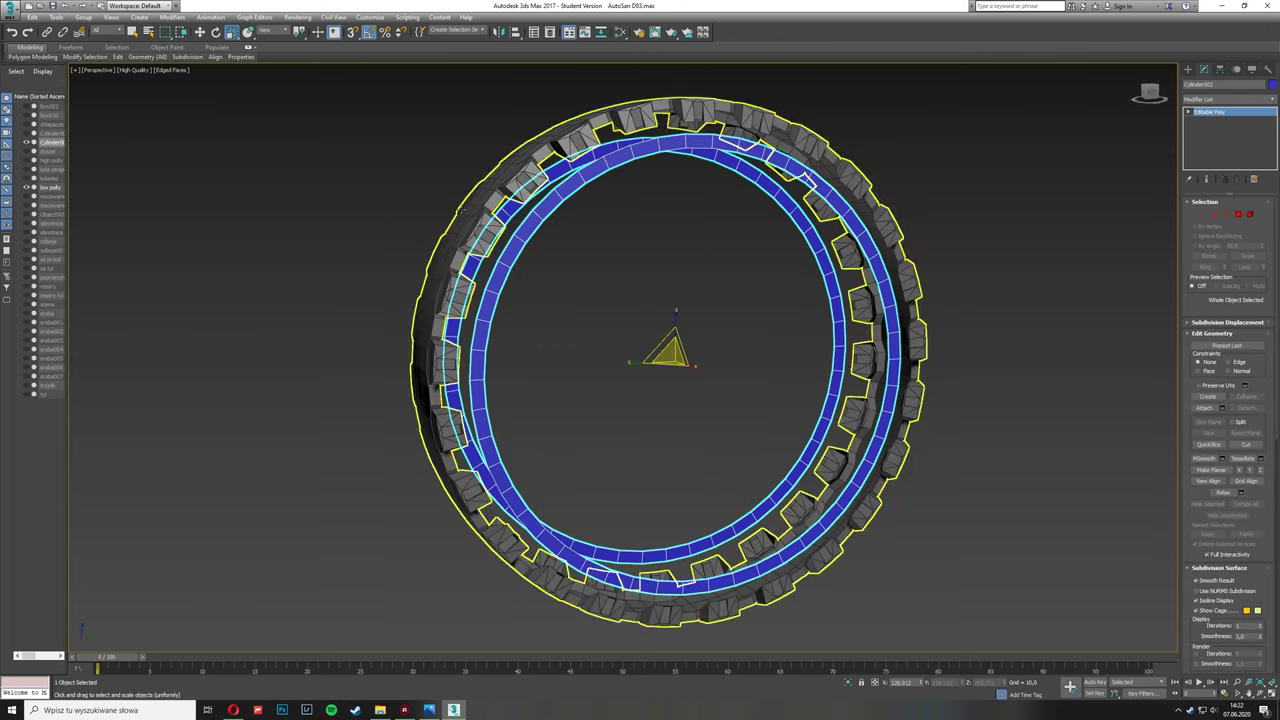
pyautogui.click(455, 300)
pyautogui.click(663, 389)
# Step: Select a strip of tread polygons on the ring and detach it as Object006
pyautogui.press('2')
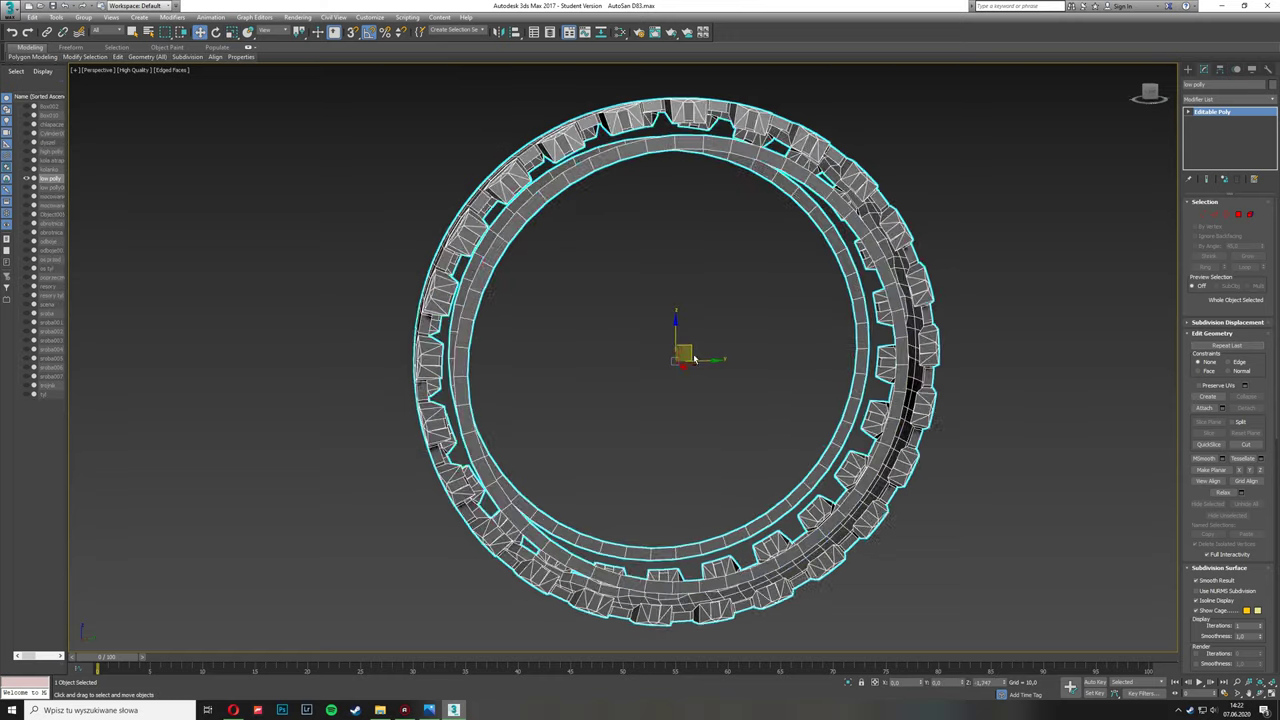
pyautogui.scroll(5, 651, 309)
pyautogui.scroll(3, 649, 485)
pyautogui.moveTo(692, 425)
pyautogui.keyDown('alt'); pyautogui.mouseDown(button='middle')
pyautogui.moveTo(611, 380)
pyautogui.moveTo(569, 514)
pyautogui.mouseUp(button='middle'); pyautogui.keyUp('alt')
pyautogui.keyDown('alt'); pyautogui.moveTo(640, 450); pyautogui.dragTo(660, 350, button='middle'); pyautogui.keyUp('alt')
pyautogui.press('1')
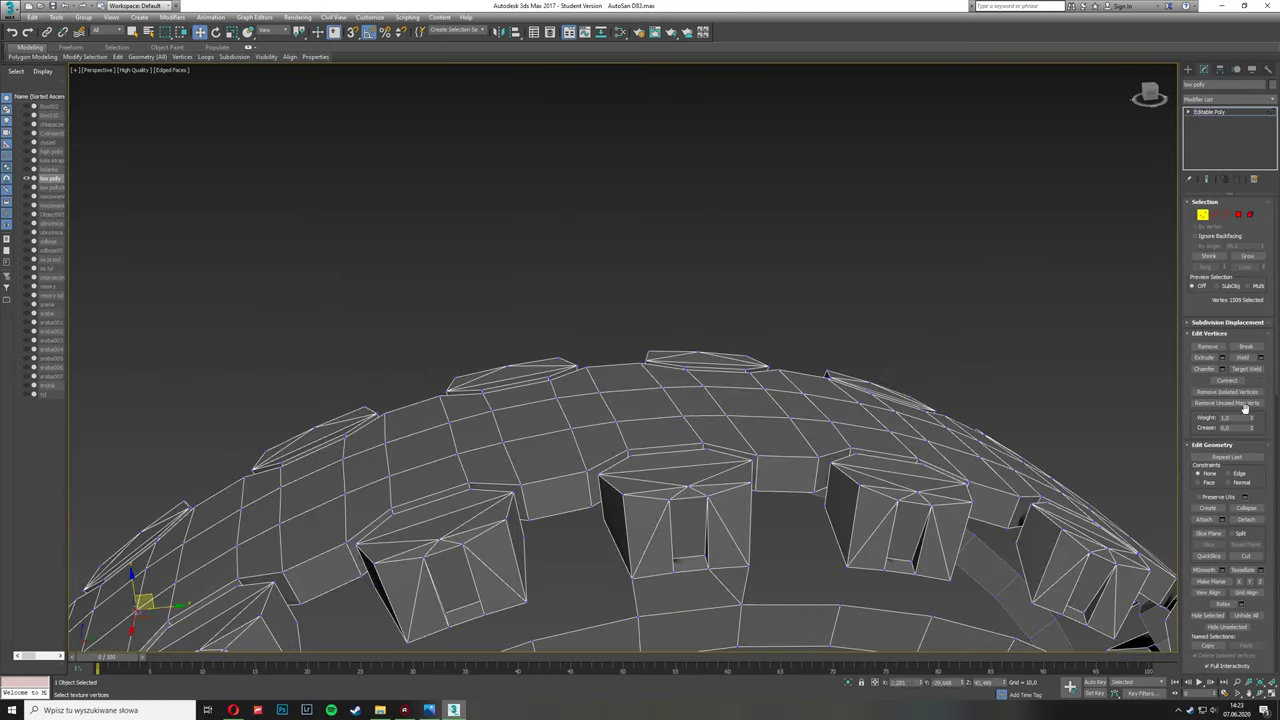
pyautogui.keyDown('alt'); pyautogui.moveTo(648, 604); pyautogui.dragTo(579, 445, button='middle'); pyautogui.keyUp('alt')
pyautogui.keyDown('alt'); pyautogui.moveTo(600, 560); pyautogui.dragTo(506, 480, button='middle'); pyautogui.keyUp('alt')
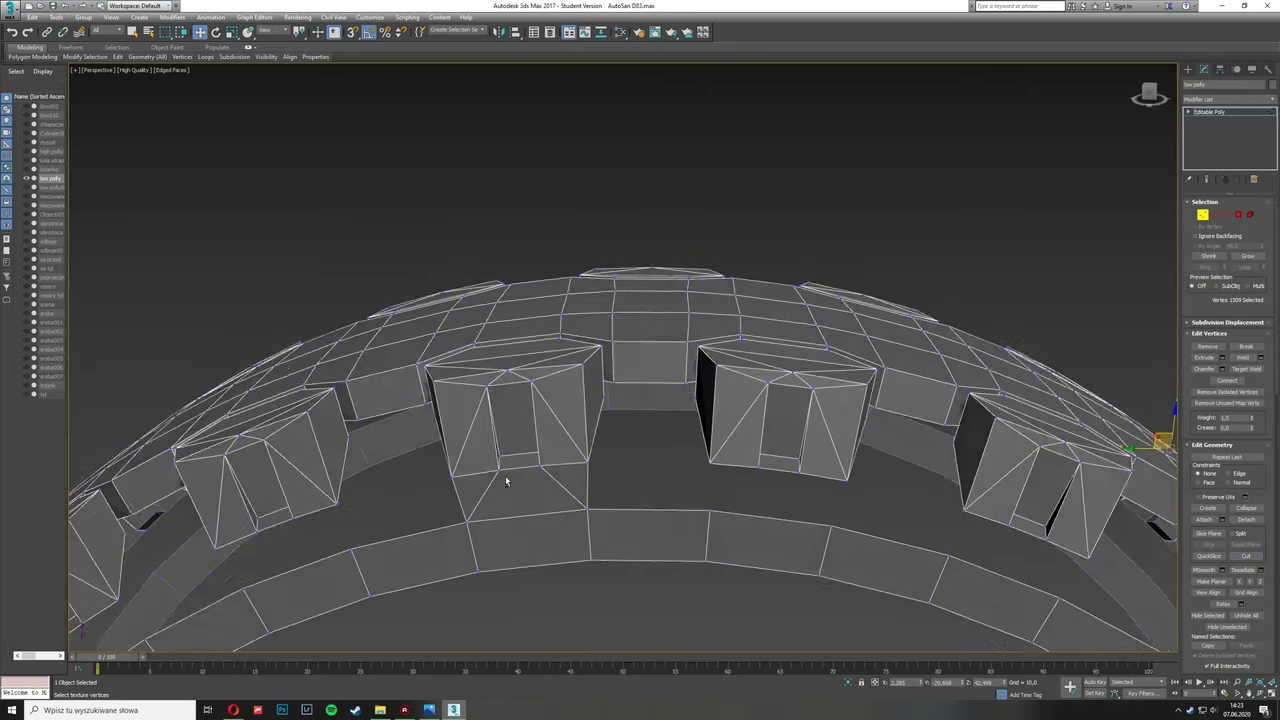
pyautogui.press('w')
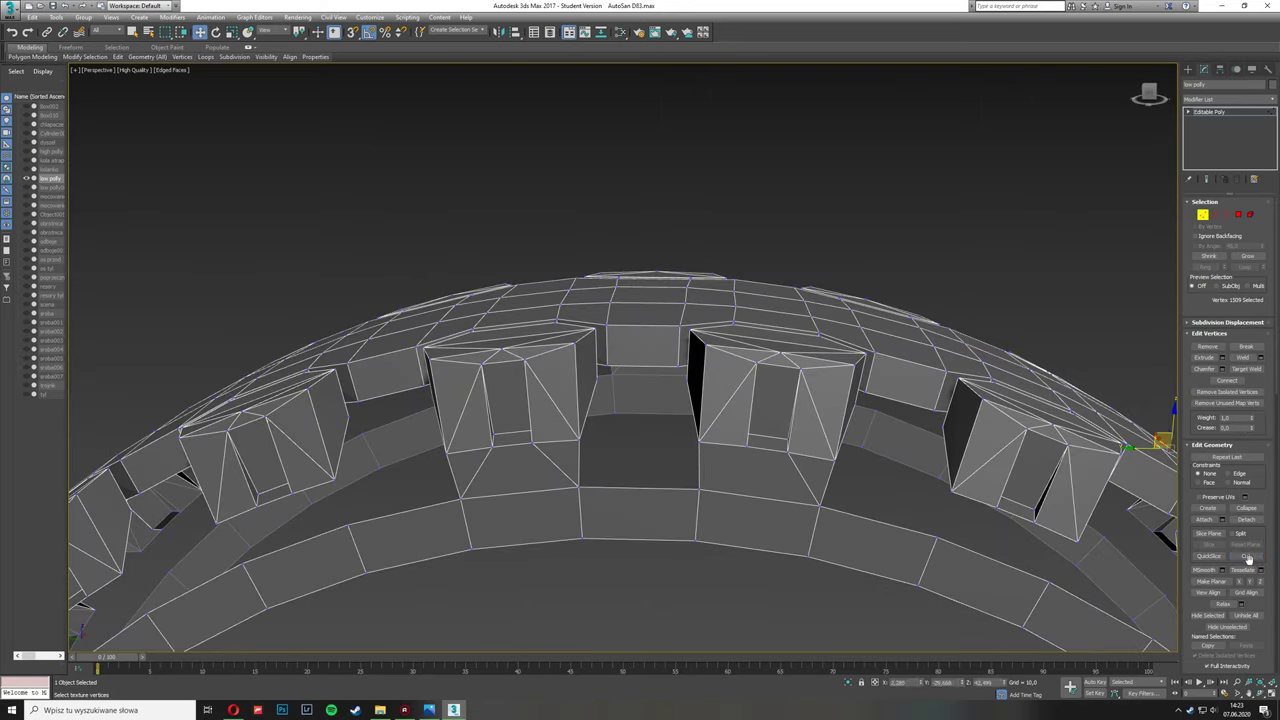
pyautogui.moveTo(640, 450)
pyautogui.keyDown('alt'); pyautogui.mouseDown(button='middle')
pyautogui.moveTo(620, 400)
pyautogui.moveTo(700, 420)
pyautogui.moveTo(663, 337)
pyautogui.moveTo(668, 80)
pyautogui.mouseUp(button='middle'); pyautogui.keyUp('alt')
pyautogui.scroll(3, 640, 420)
pyautogui.click(1239, 215)
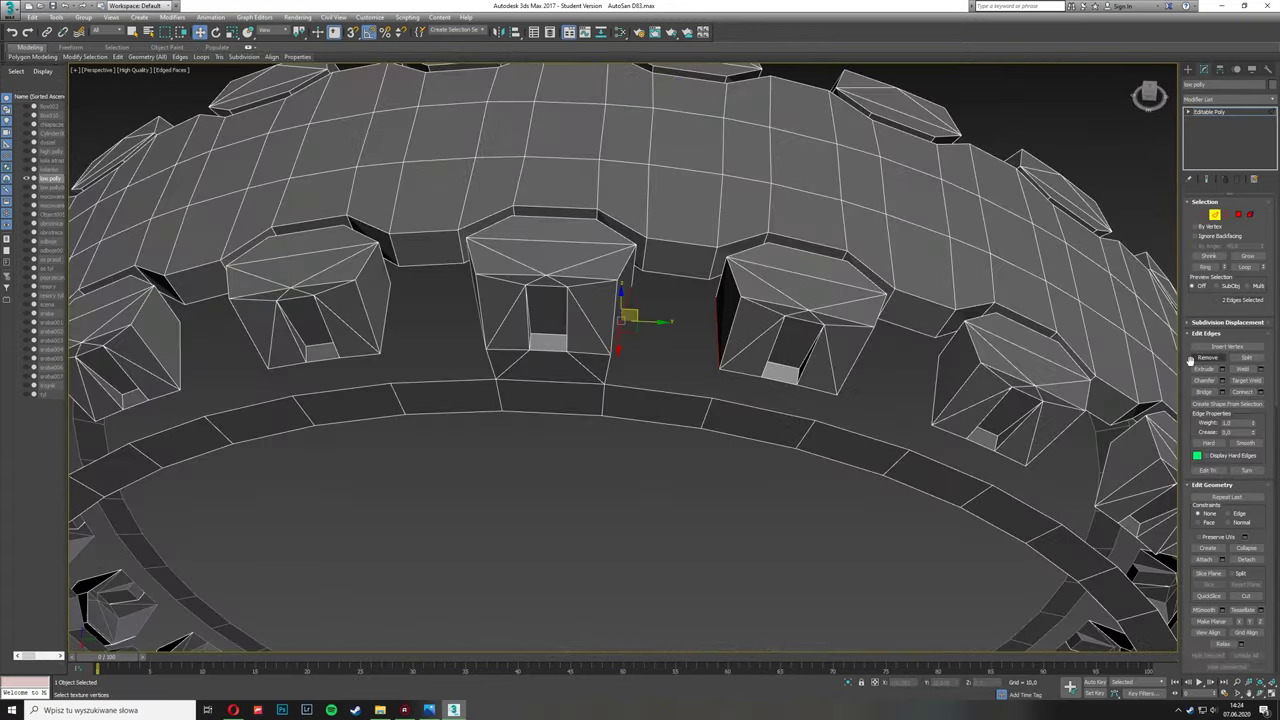
pyautogui.moveTo(867, 429)
pyautogui.keyDown('alt'); pyautogui.mouseDown(button='middle')
pyautogui.moveTo(1034, 377)
pyautogui.moveTo(700, 370)
pyautogui.moveTo(629, 333)
pyautogui.mouseUp(button='middle'); pyautogui.keyUp('alt')
pyautogui.press('4')
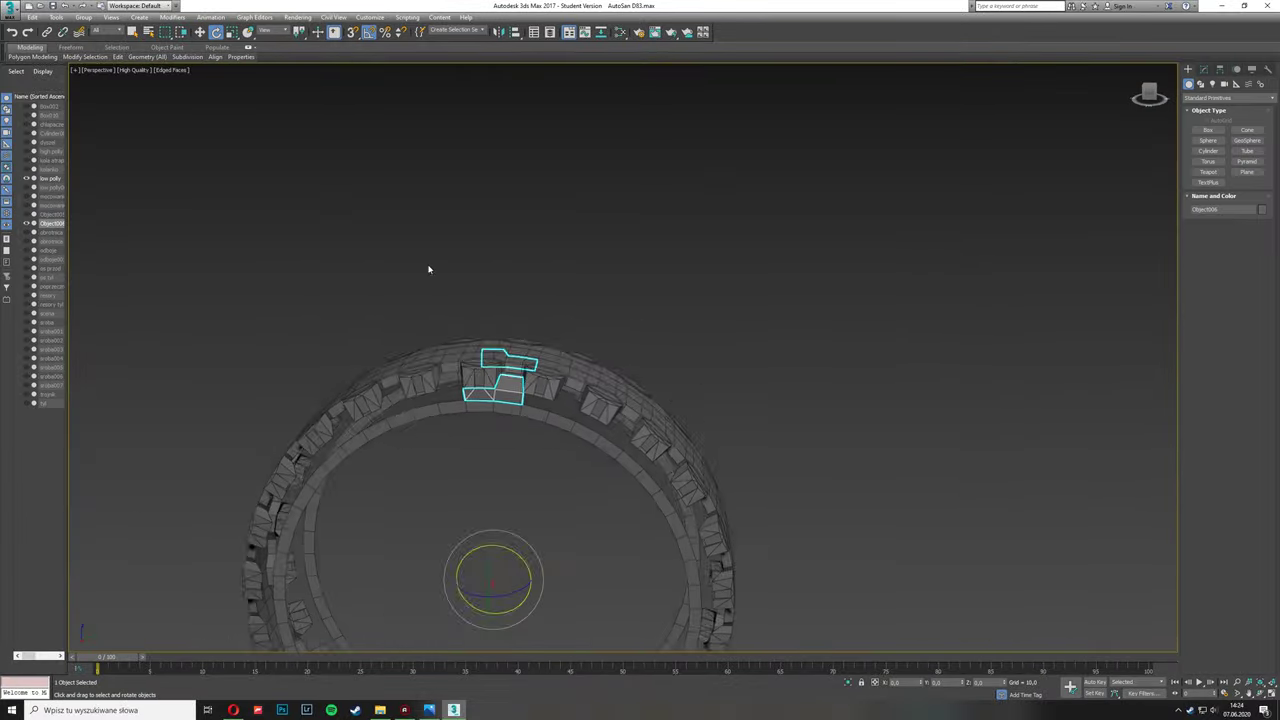
# Step: Shift-rotate copies of the tread strip repeatedly around the ring centre
pyautogui.scroll(3, 429, 269)
pyautogui.press('e')
pyautogui.moveTo(530, 525); pyautogui.dragTo(535, 537)
pyautogui.click(1205, 70)
pyautogui.keyDown('alt'); pyautogui.moveTo(560, 500); pyautogui.dragTo(547, 514, button='middle'); pyautogui.keyUp('alt')
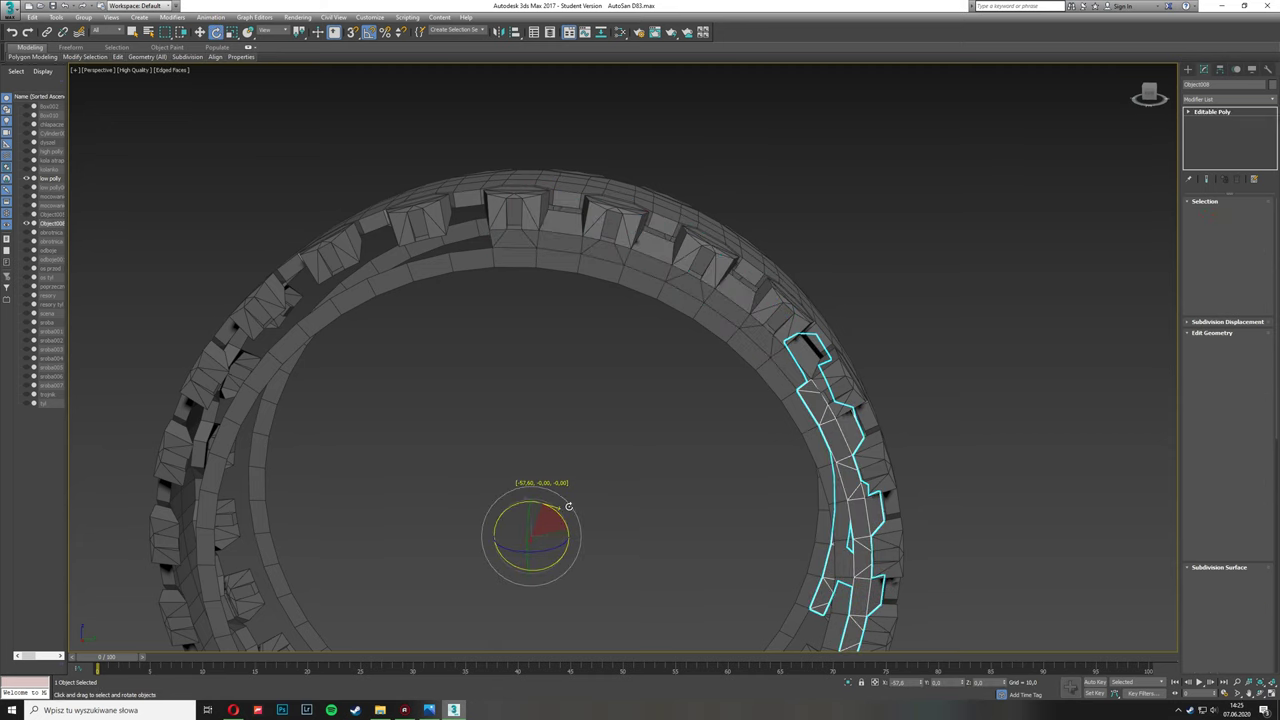
pyautogui.keyDown('shift'); pyautogui.moveTo(568, 506); pyautogui.dragTo(614, 508); pyautogui.keyUp('shift')
pyautogui.click(640, 392)
pyautogui.keyDown('shift'); pyautogui.moveTo(690, 392); pyautogui.dragTo(640, 360); pyautogui.keyUp('shift')
pyautogui.click(640, 392)
pyautogui.keyDown('shift'); pyautogui.moveTo(640, 300); pyautogui.dragTo(659, 316); pyautogui.keyUp('shift')
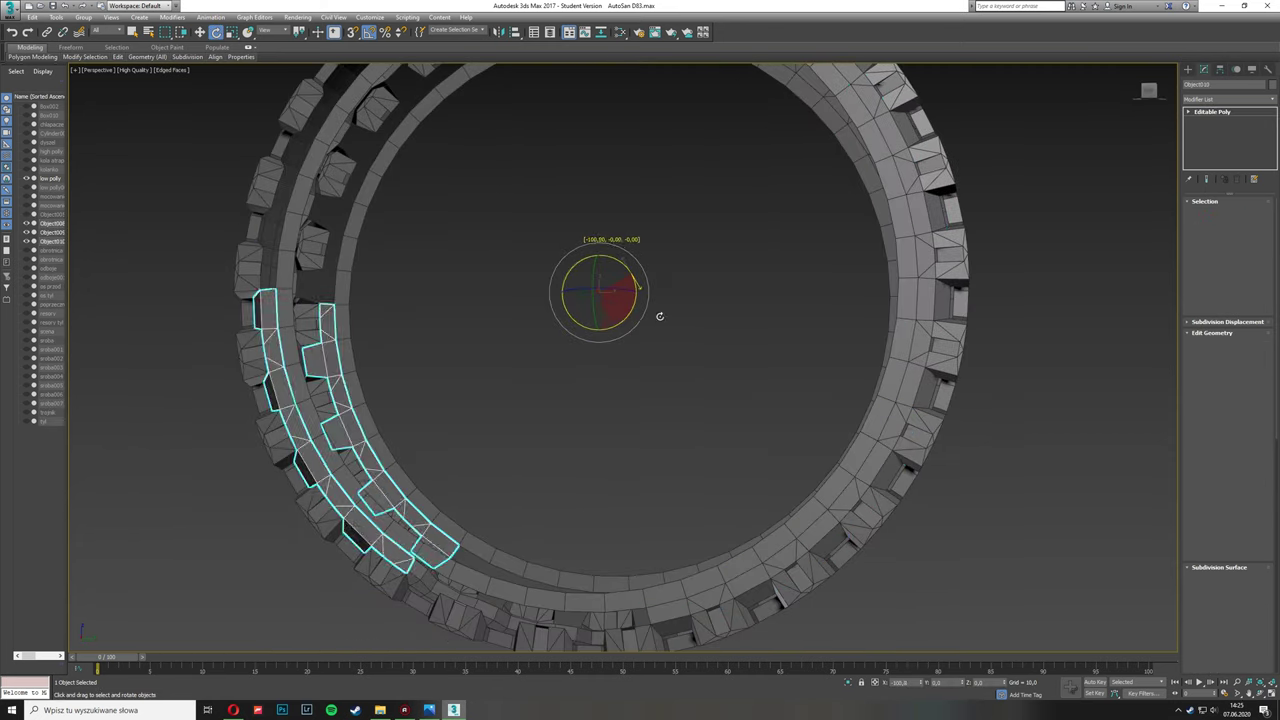
pyautogui.keyDown('shift'); pyautogui.moveTo(624, 269); pyautogui.dragTo(600, 330); pyautogui.keyUp('shift')
pyautogui.click(634, 391)
pyautogui.moveTo(640, 392); pyautogui.dragTo(700, 467, button='middle')
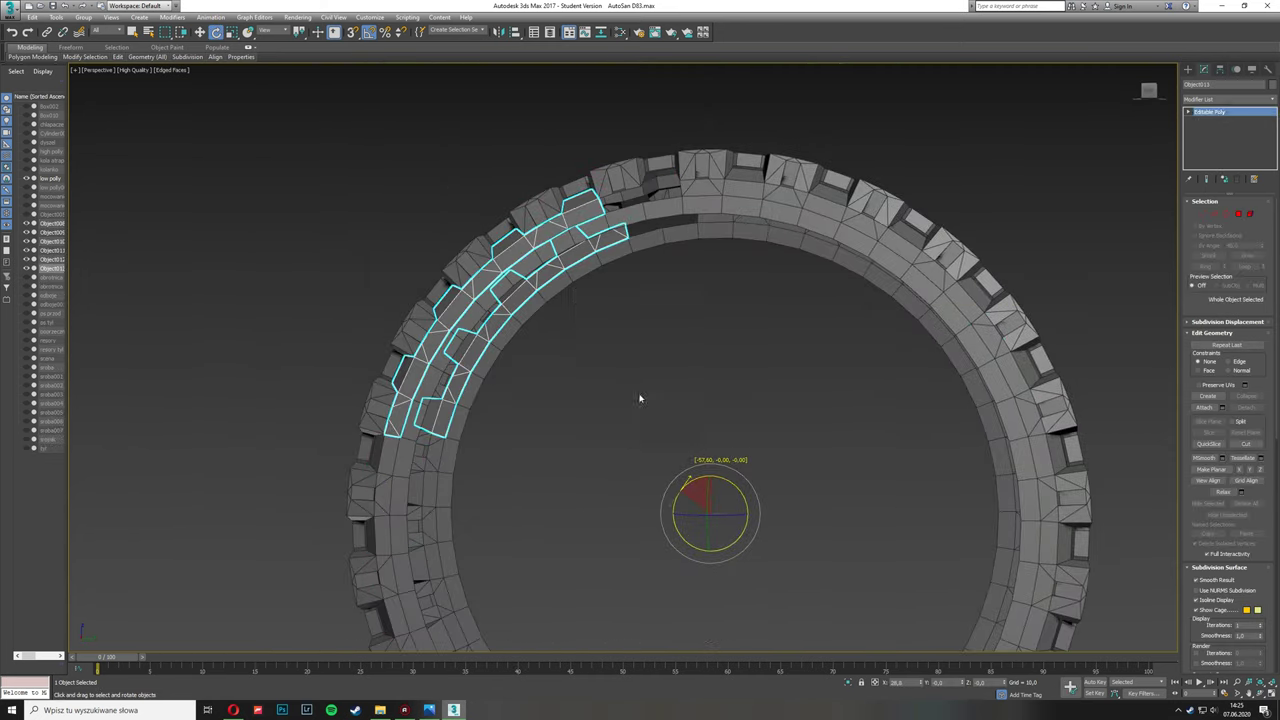
# Step: Detach another block of ring polygons as a copy, then attach all tread pieces to the low-poly ring
pyautogui.press('4')
pyautogui.keyDown('alt'); pyautogui.moveTo(660, 327); pyautogui.dragTo(590, 268, button='middle'); pyautogui.keyUp('alt')
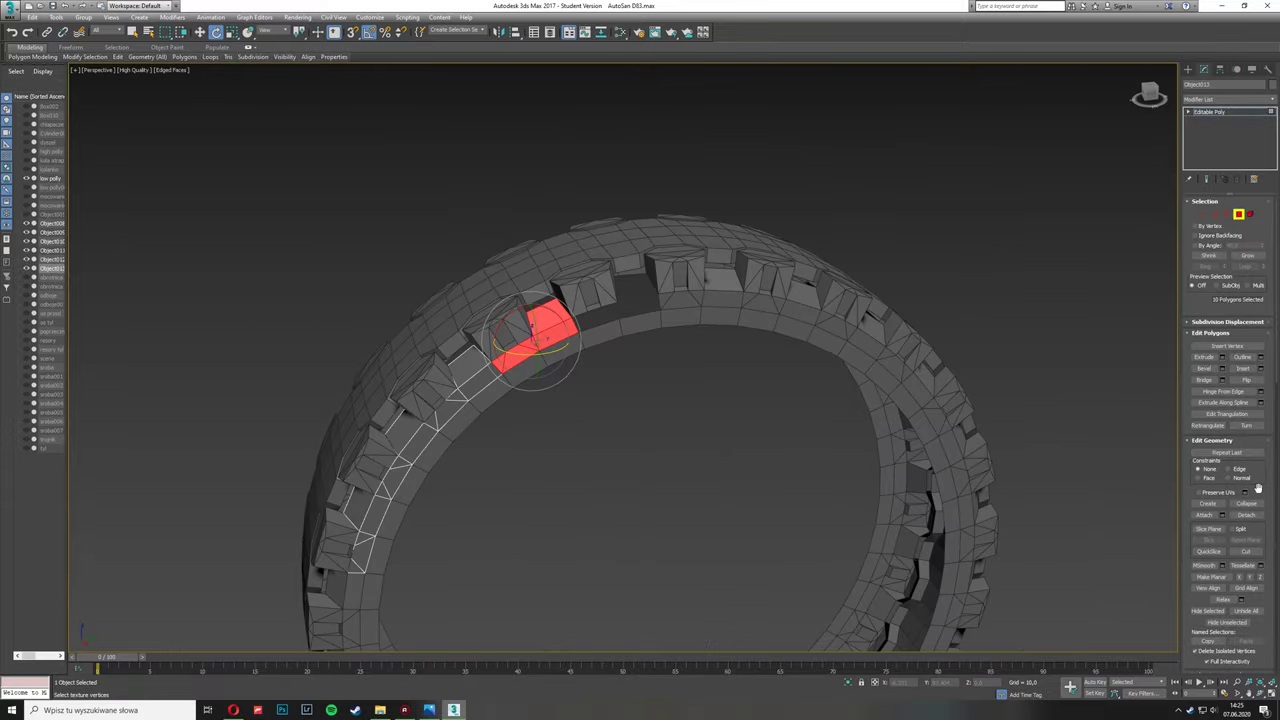
pyautogui.click(27, 279)
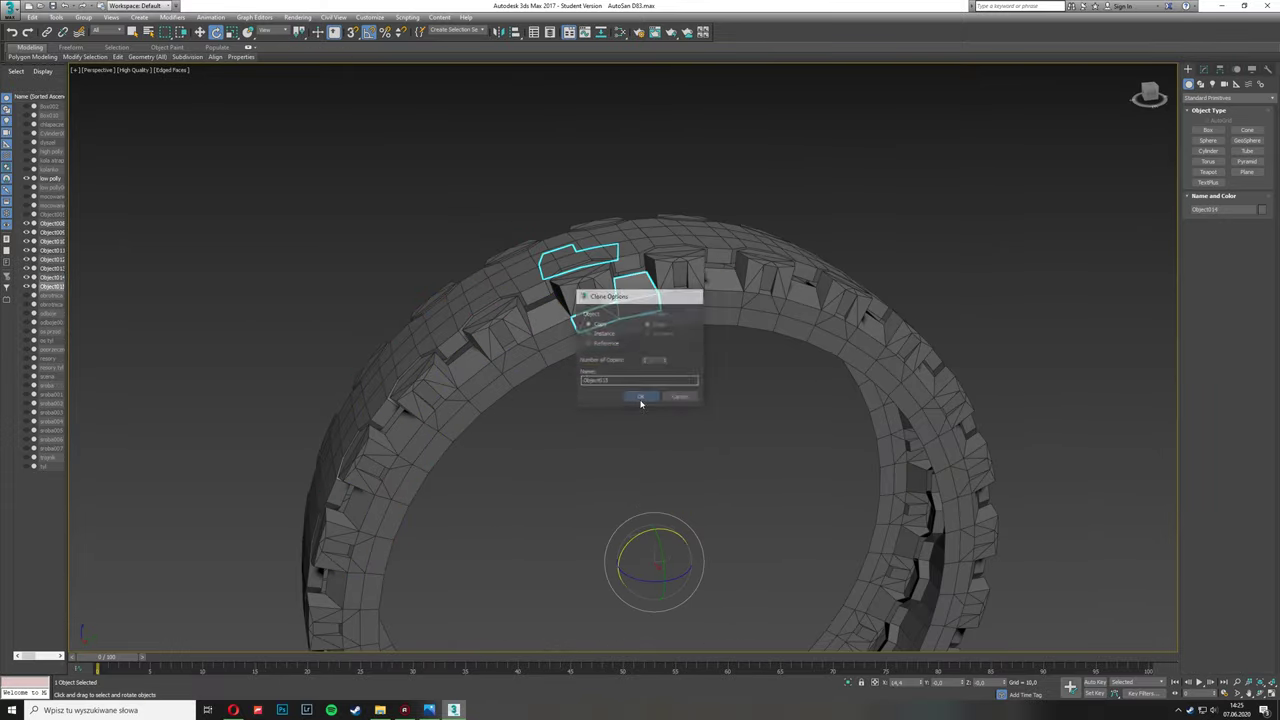
pyautogui.click(641, 397)
pyautogui.keyDown('alt'); pyautogui.moveTo(641, 403); pyautogui.dragTo(817, 537, button='middle'); pyautogui.keyUp('alt')
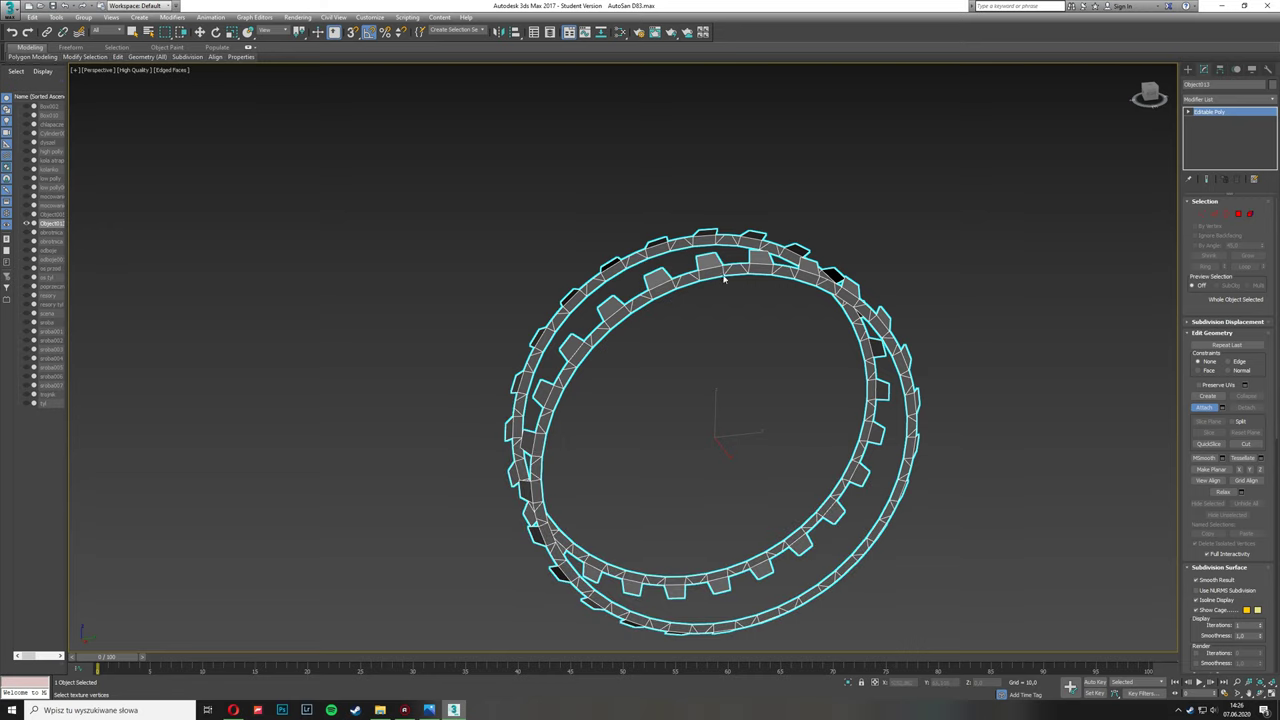
pyautogui.hotkey('alt', 'q')
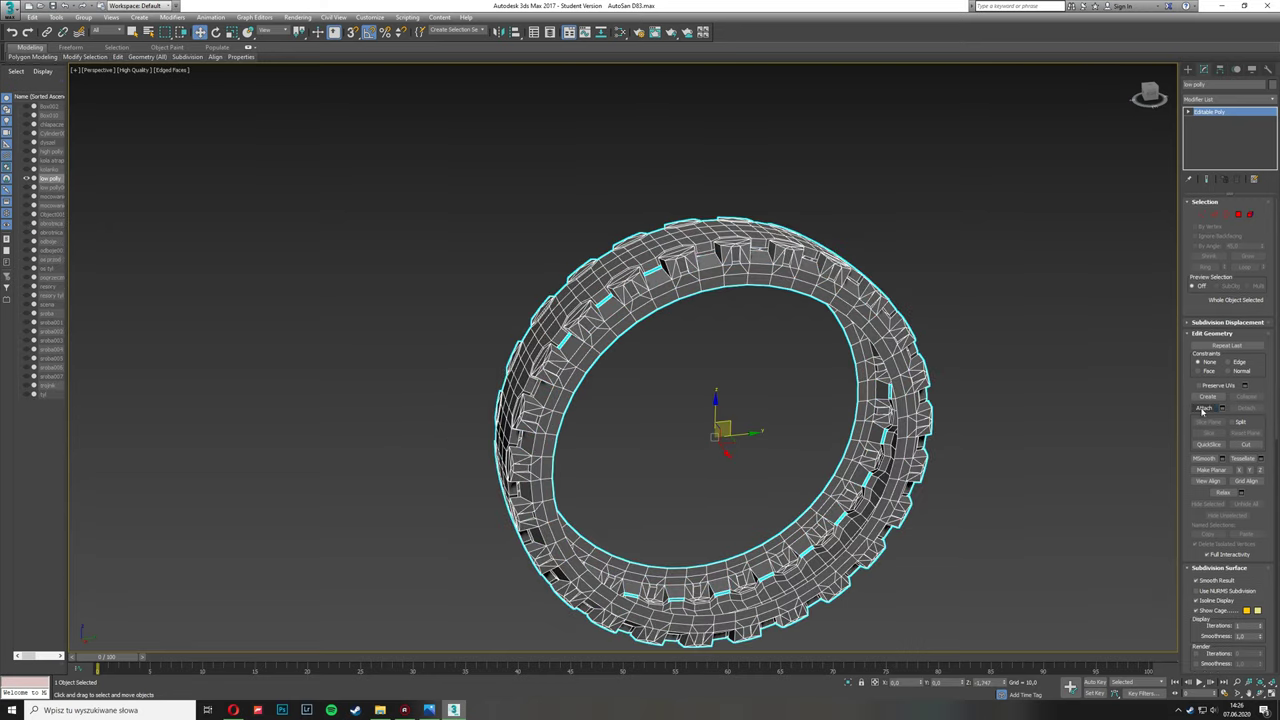
pyautogui.press('1')
pyautogui.press('3')
pyautogui.scroll(6, 605, 432)
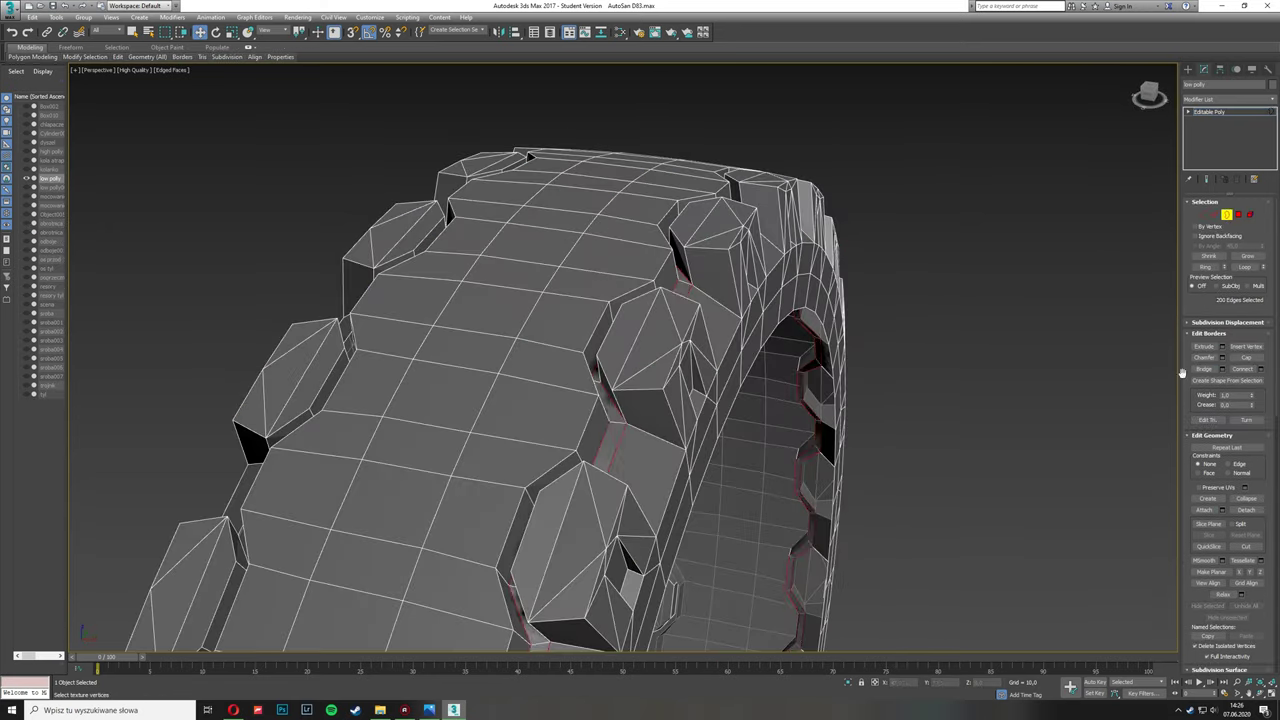
# Step: Select the low-poly tyre and unhide the high-poly tyre for comparison
pyautogui.moveTo(1181, 373)
pyautogui.keyDown('alt'); pyautogui.mouseDown(button='middle')
pyautogui.moveTo(607, 367)
pyautogui.moveTo(424, 561)
pyautogui.moveTo(1117, 263)
pyautogui.moveTo(503, 283)
pyautogui.mouseUp(button='middle'); pyautogui.keyUp('alt')
pyautogui.click(43, 189)
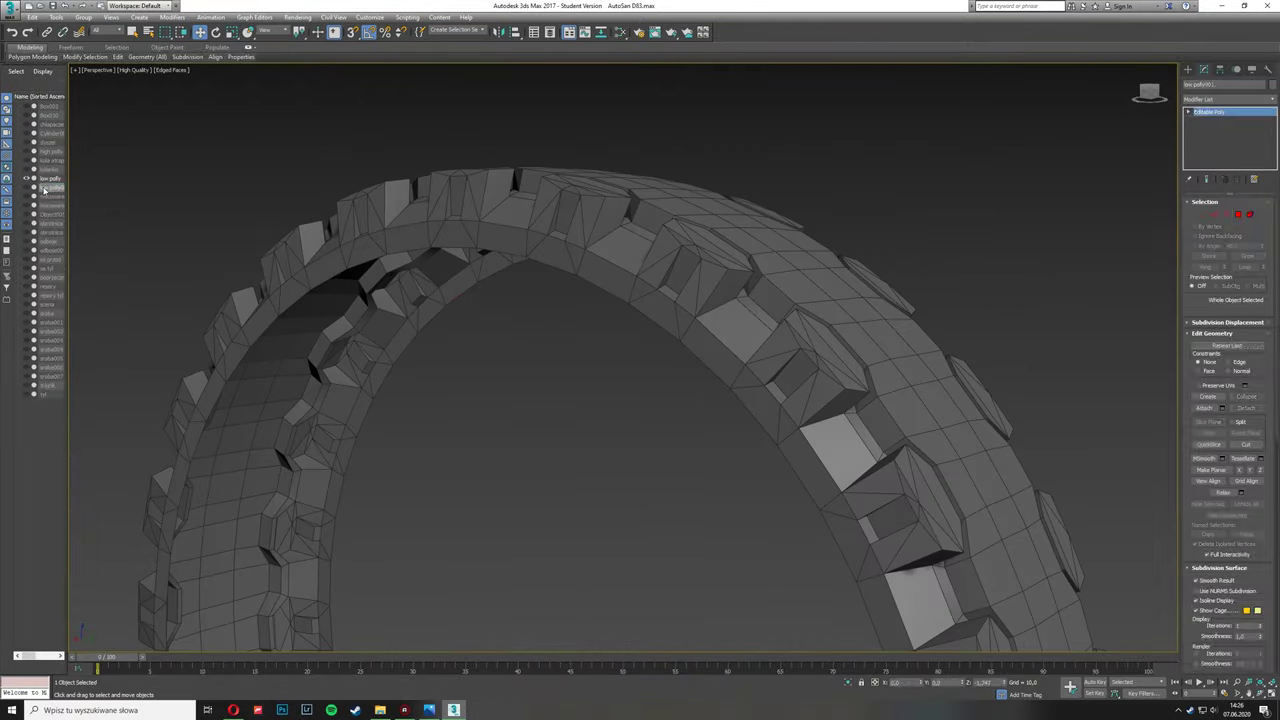
pyautogui.click(27, 151)
pyautogui.press('3')
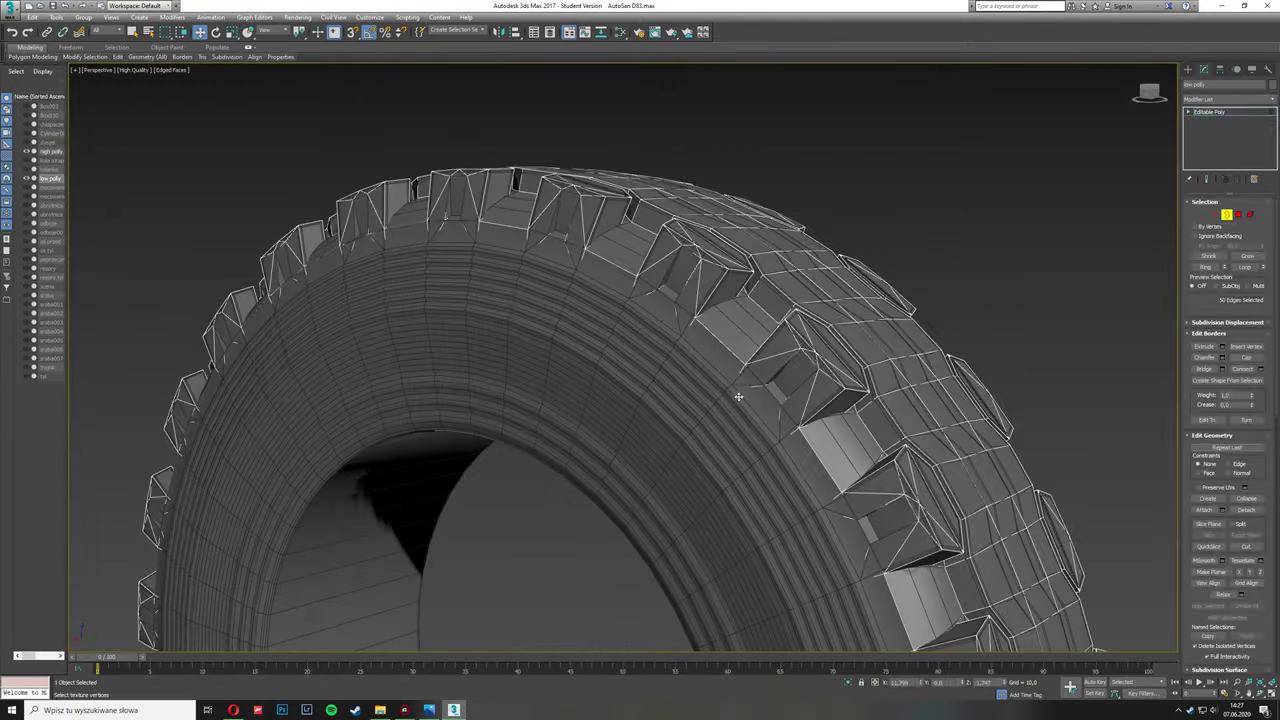
pyautogui.moveTo(738, 397)
pyautogui.keyDown('alt'); pyautogui.mouseDown(button='middle')
pyautogui.moveTo(543, 389)
pyautogui.moveTo(423, 126)
pyautogui.mouseUp(button='middle'); pyautogui.keyUp('alt')
pyautogui.scroll(5, 593, 592)
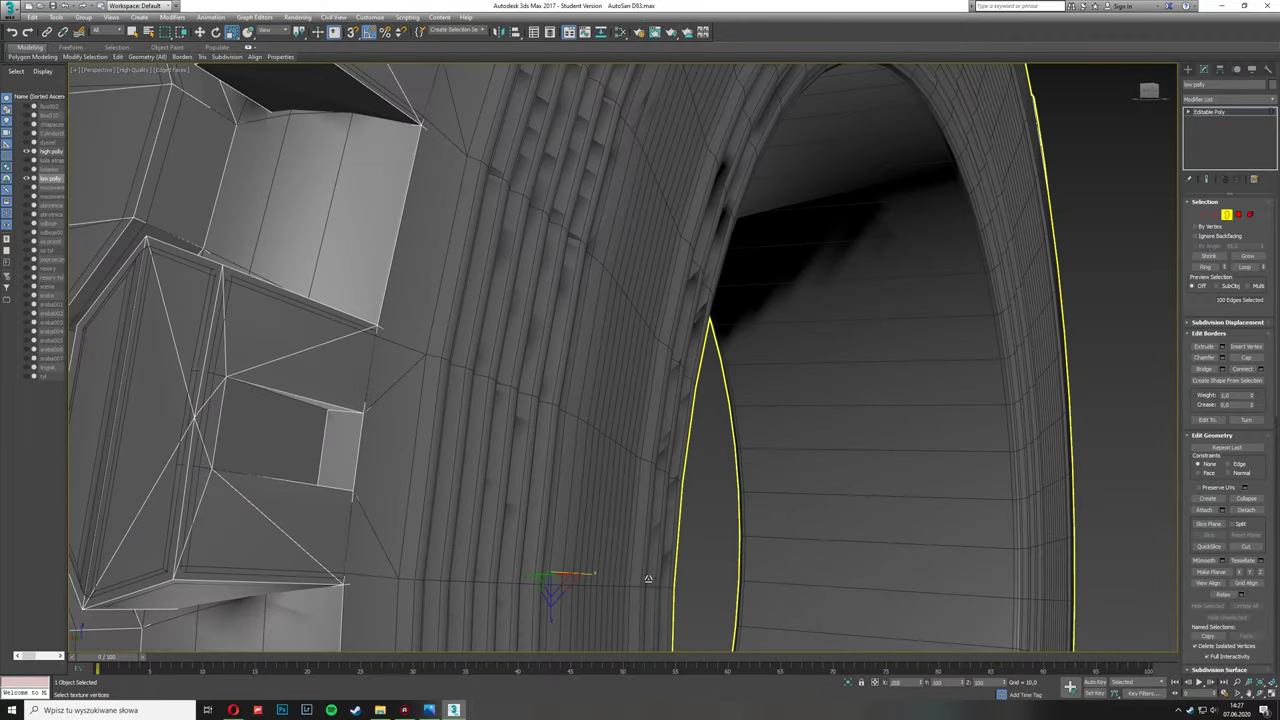
pyautogui.press('4')
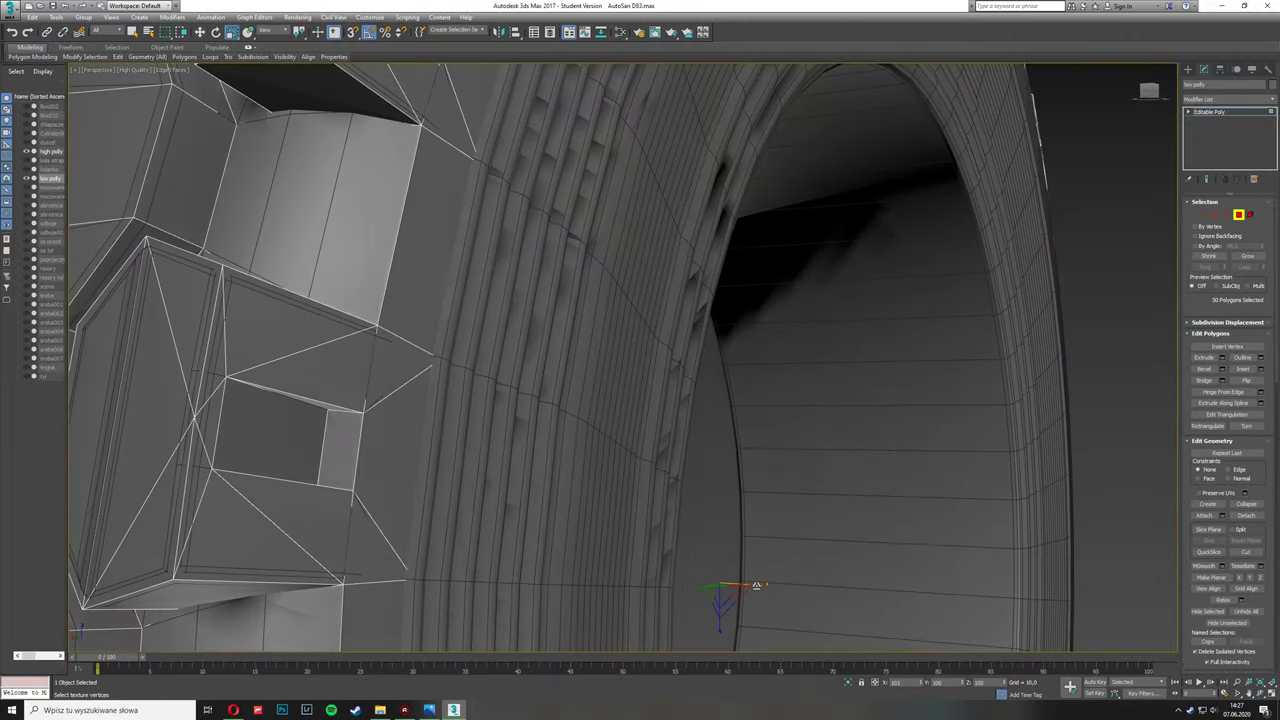
# Step: Scale the low-poly inner rim polygons outward to line up with the high-poly tyre
pyautogui.moveTo(757, 585)
pyautogui.mouseDown()
pyautogui.moveTo(708, 592)
pyautogui.moveTo(500, 354)
pyautogui.mouseUp()
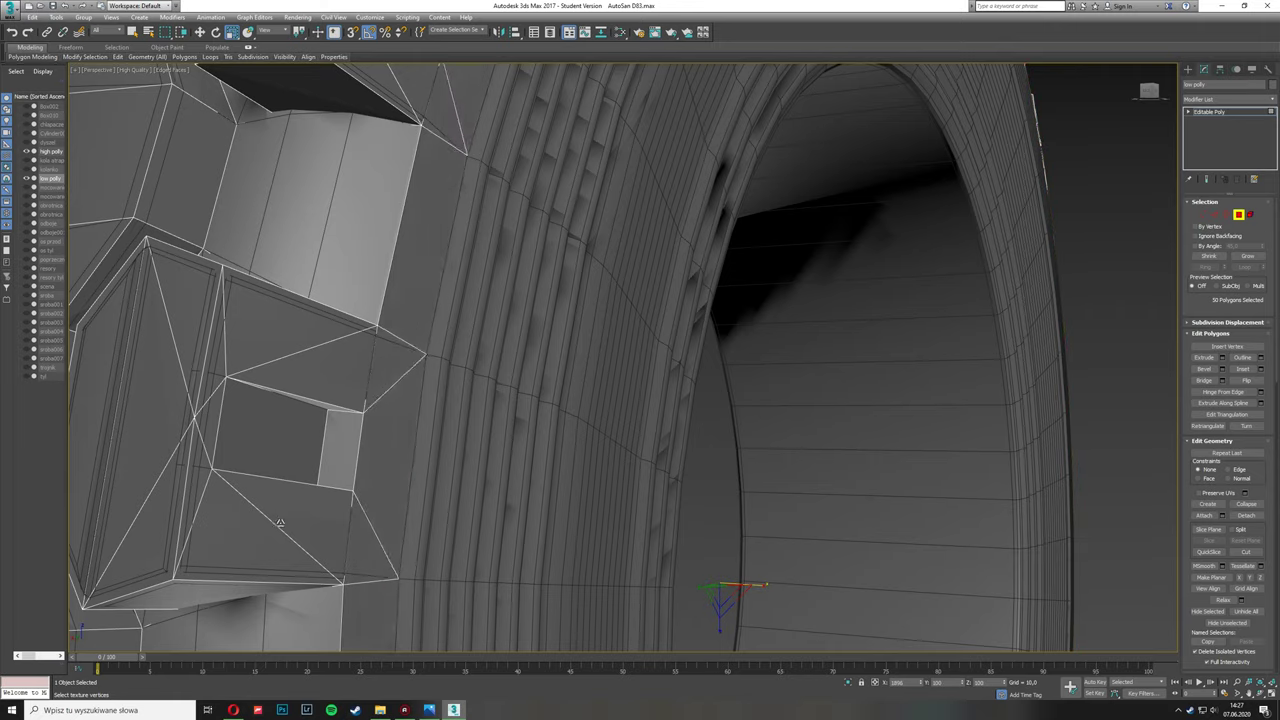
pyautogui.scroll(-5, 640, 511)
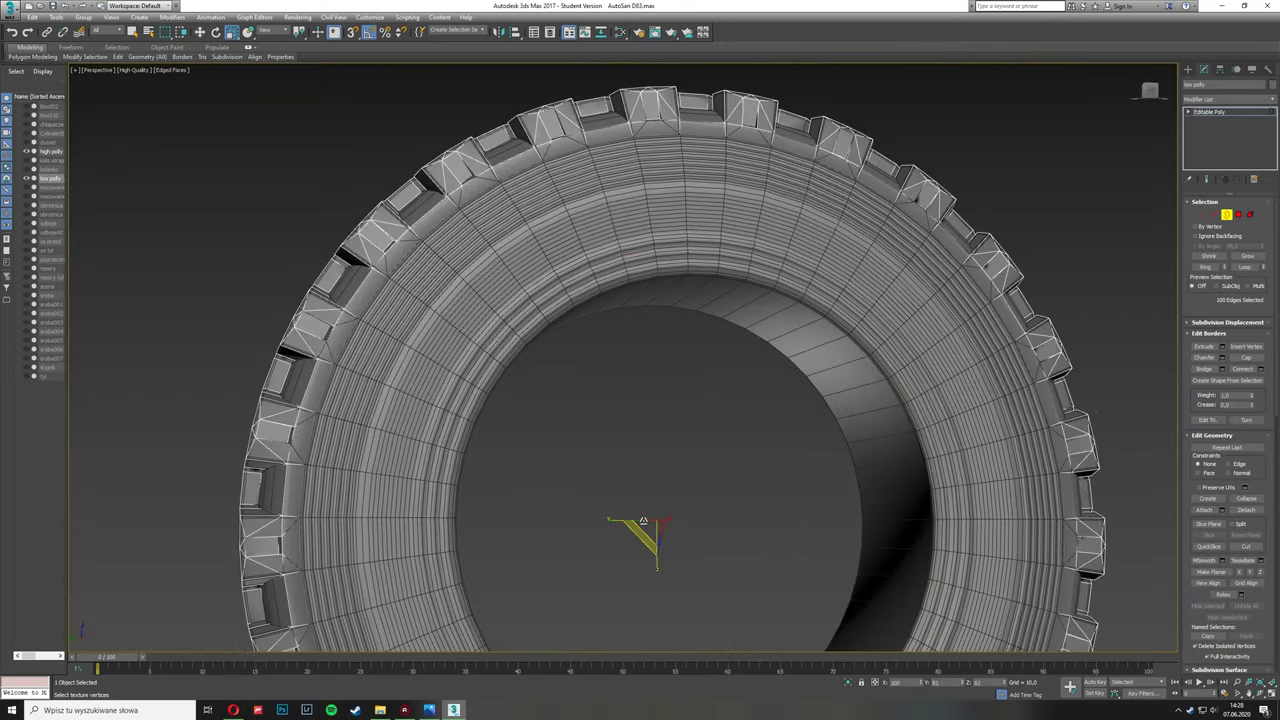
pyautogui.moveTo(726, 381)
pyautogui.keyDown('alt'); pyautogui.mouseDown(button='middle')
pyautogui.moveTo(579, 359)
pyautogui.moveTo(597, 346)
pyautogui.mouseUp(button='middle'); pyautogui.keyUp('alt')
pyautogui.scroll(-5, 646, 374)
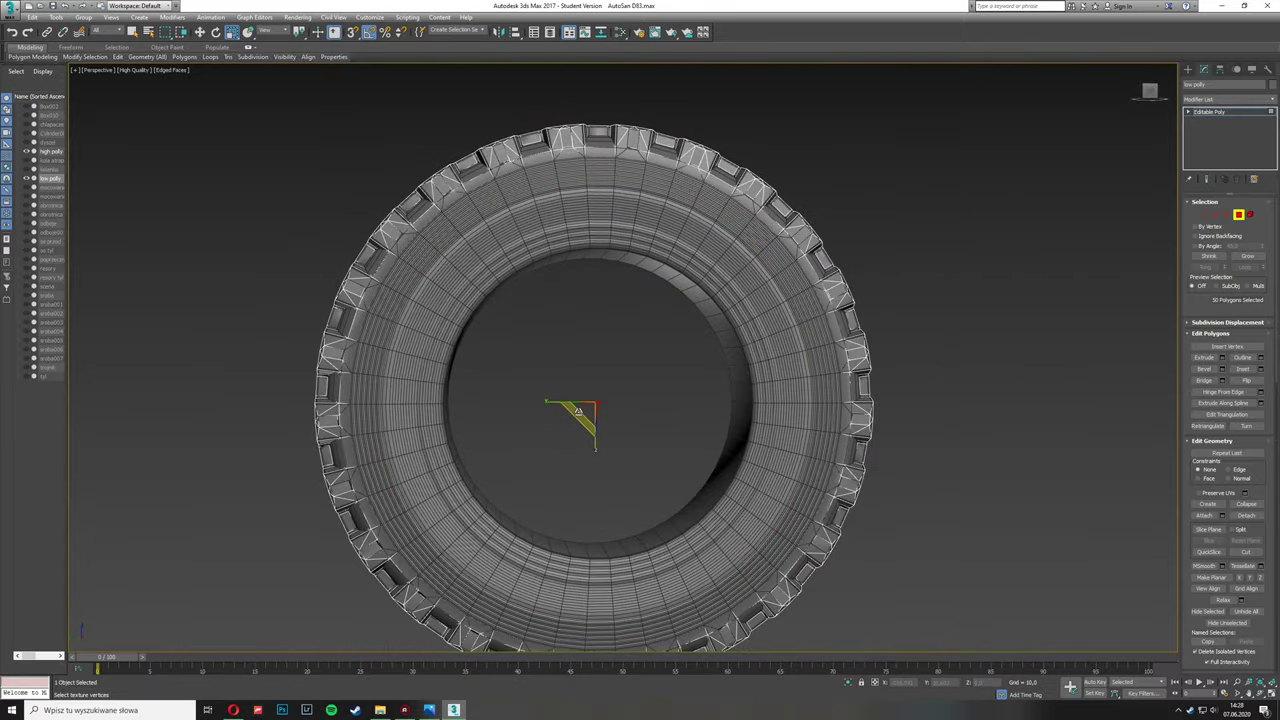
pyautogui.scroll(3, 568, 406)
pyautogui.scroll(-3, 568, 406)
pyautogui.keyDown('alt'); pyautogui.moveTo(568, 406); pyautogui.dragTo(616, 437, button='middle'); pyautogui.keyUp('alt')
pyautogui.scroll(3, 605, 430)
pyautogui.scroll(3, 616, 437)
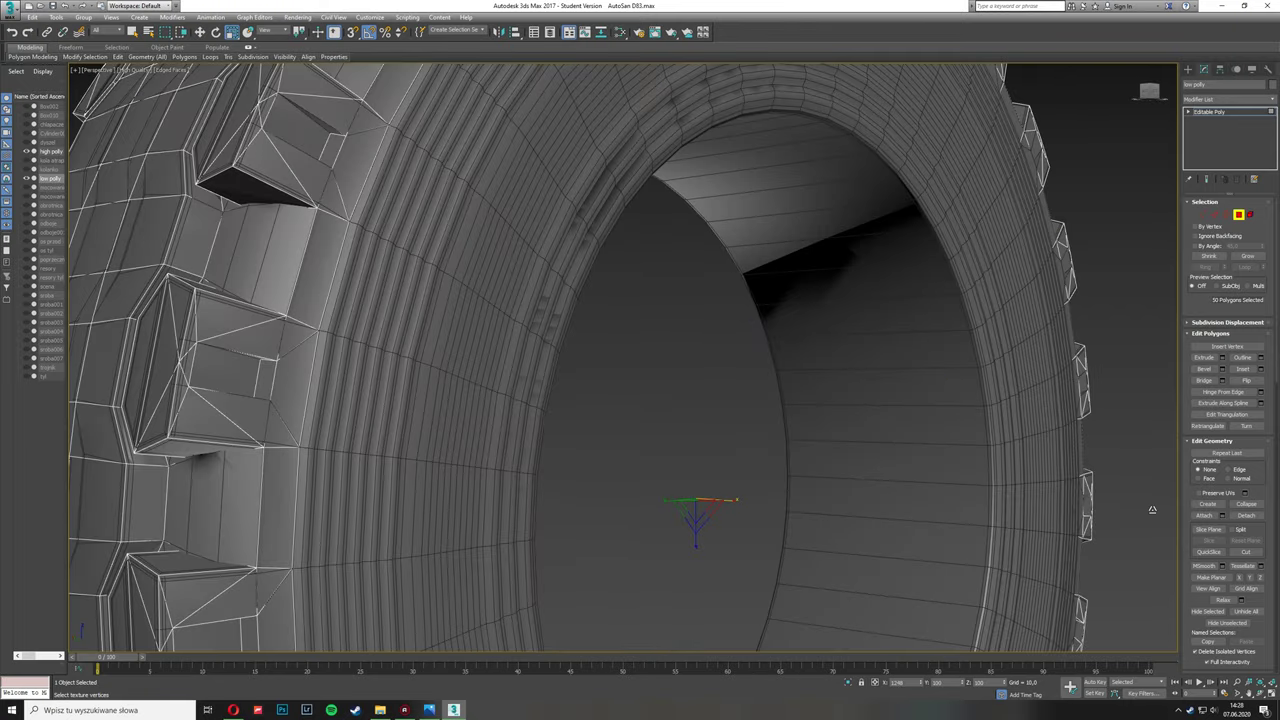
pyautogui.scroll(-3, 560, 349)
# Step: Check the upper inner rim from a near-frontal view and leave polygon editing
pyautogui.keyDown('alt'); pyautogui.moveTo(560, 349); pyautogui.dragTo(540, 395, button='middle'); pyautogui.keyUp('alt')
pyautogui.scroll(3, 701, 634)
pyautogui.scroll(-2, 701, 634)
pyautogui.scroll(-3, 647, 498)
pyautogui.moveTo(701, 634)
pyautogui.mouseDown(button='middle')
pyautogui.moveTo(647, 498)
pyautogui.moveTo(931, 563)
pyautogui.moveTo(616, 490)
pyautogui.mouseUp(button='middle')
pyautogui.scroll(3, 647, 498)
pyautogui.press('4')
pyautogui.scroll(2, 616, 490)
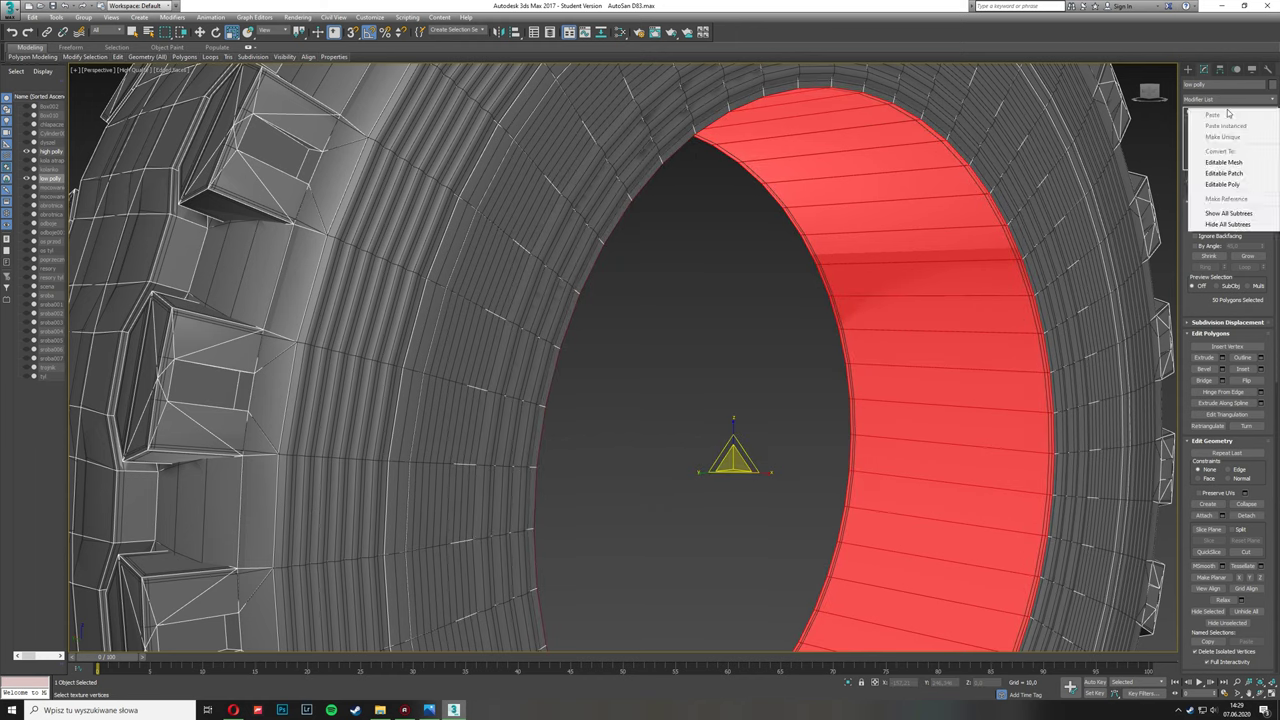
pyautogui.click(743, 346)
pyautogui.scroll(-3, 620, 371)
# Step: Hide wireframe edges and add a Smooth modifier to the low-poly tyre
pyautogui.press('F4')
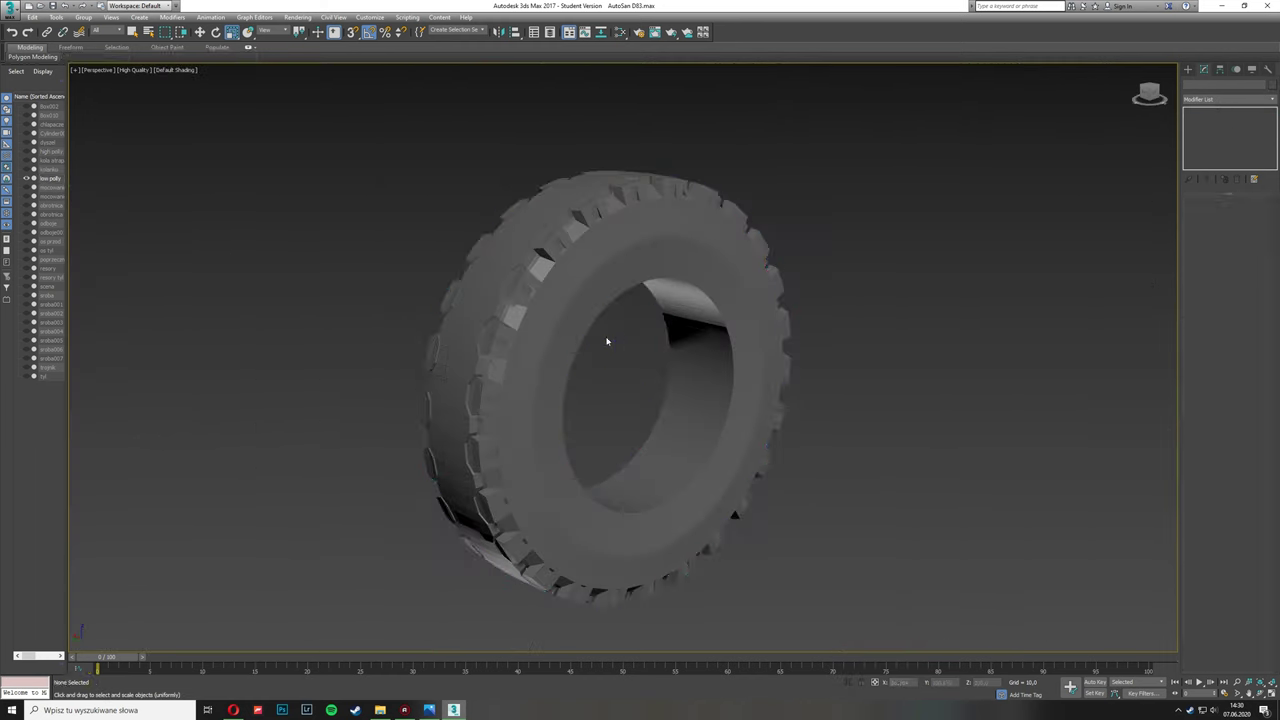
pyautogui.click(606, 341)
pyautogui.click(1228, 99)
pyautogui.click(1199, 449)
pyautogui.scroll(2, 1146, 284)
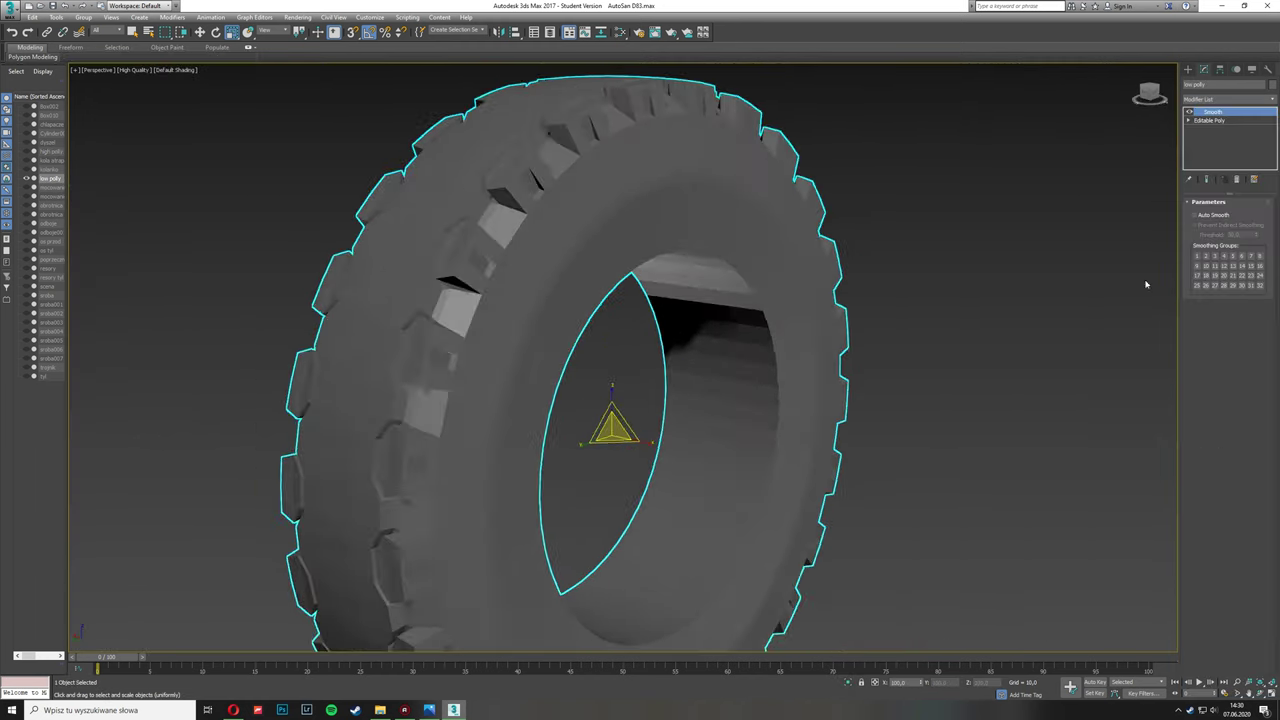
pyautogui.click(1189, 69)
pyautogui.scroll(-4, 990, 320)
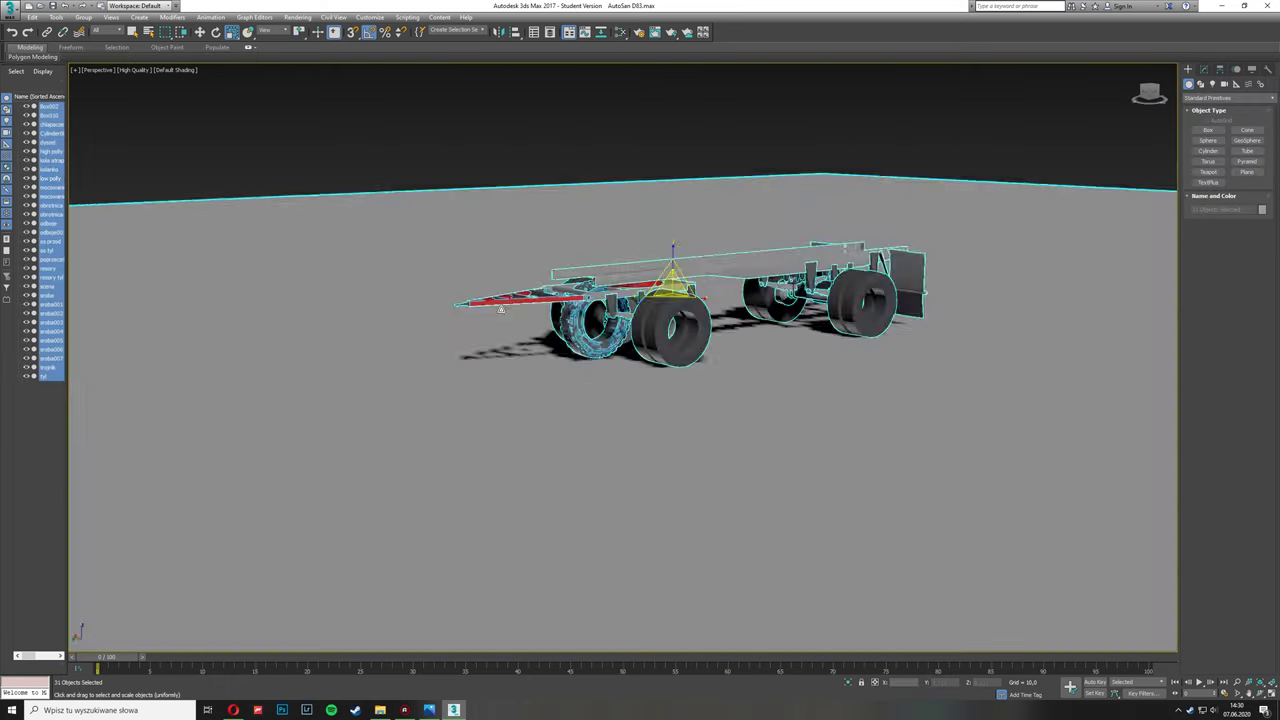
# Step: Change the backdrop plane's object colour to orange
pyautogui.click(33, 178)
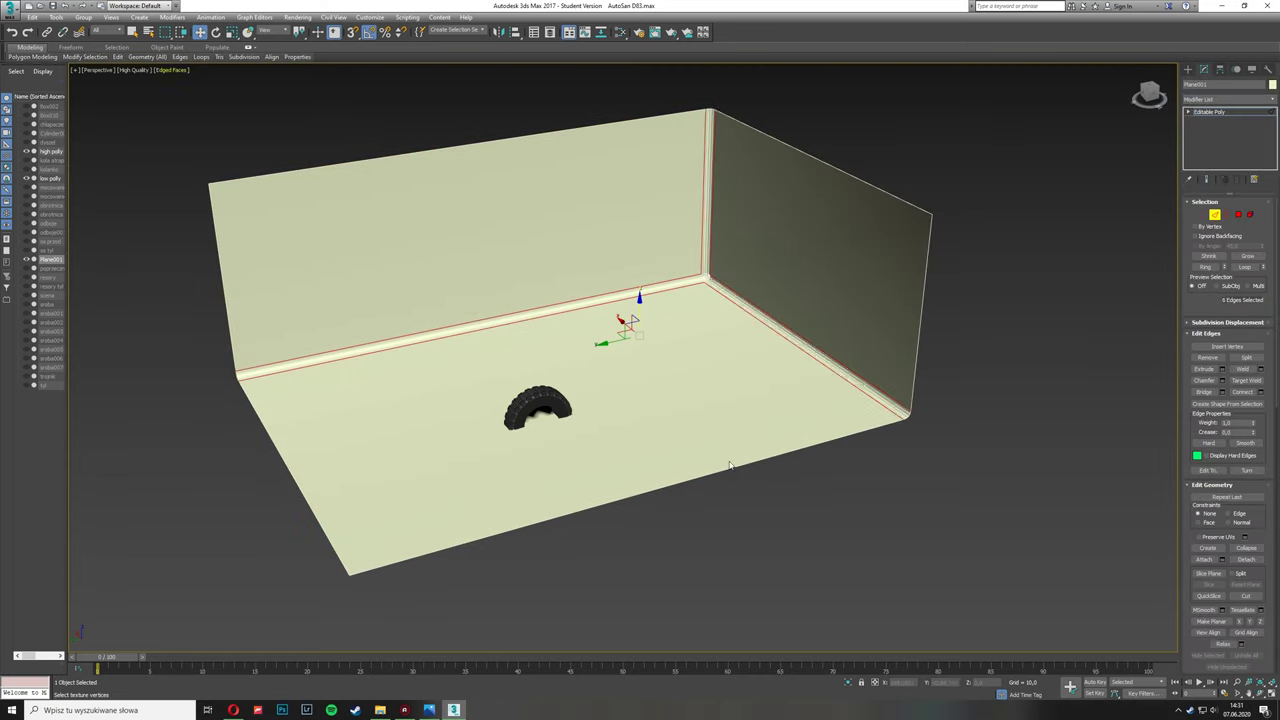
pyautogui.moveTo(560, 400)
pyautogui.keyDown('alt'); pyautogui.mouseDown(button='middle')
pyautogui.moveTo(614, 525)
pyautogui.moveTo(537, 454)
pyautogui.mouseUp(button='middle'); pyautogui.keyUp('alt')
pyautogui.scroll(5, 614, 525)
pyautogui.scroll(-5, 614, 525)
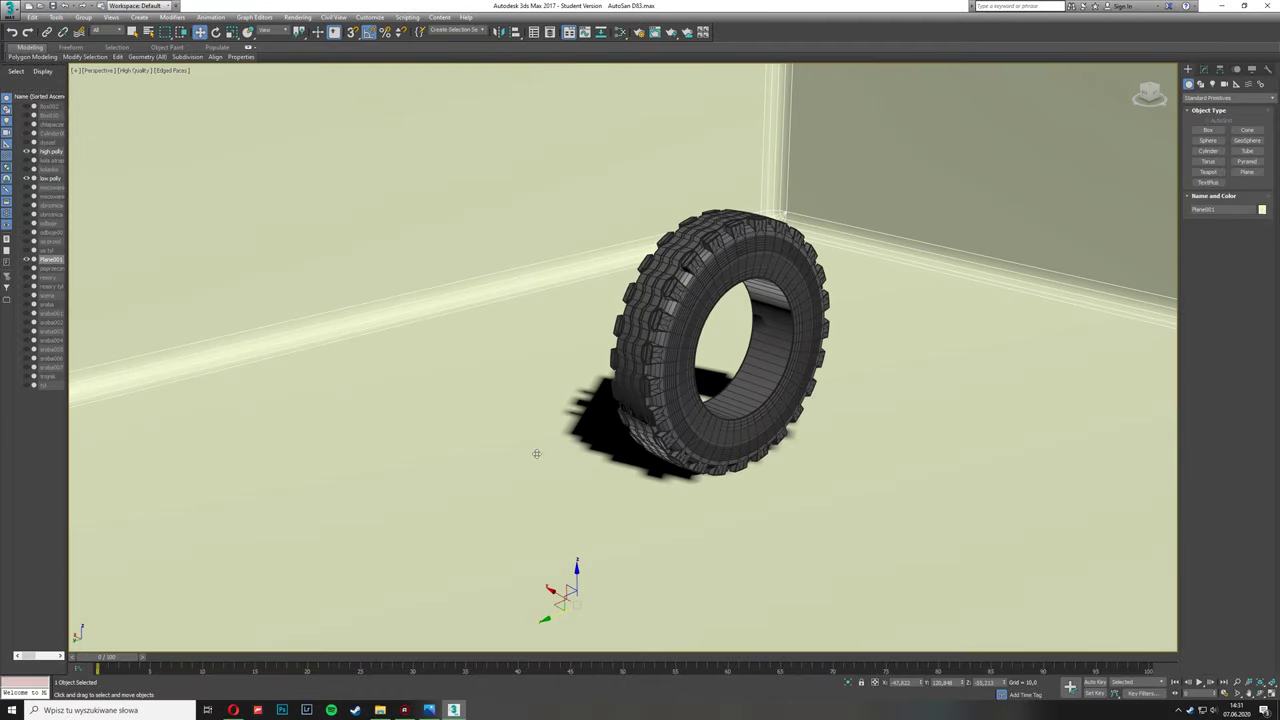
pyautogui.click(1262, 211)
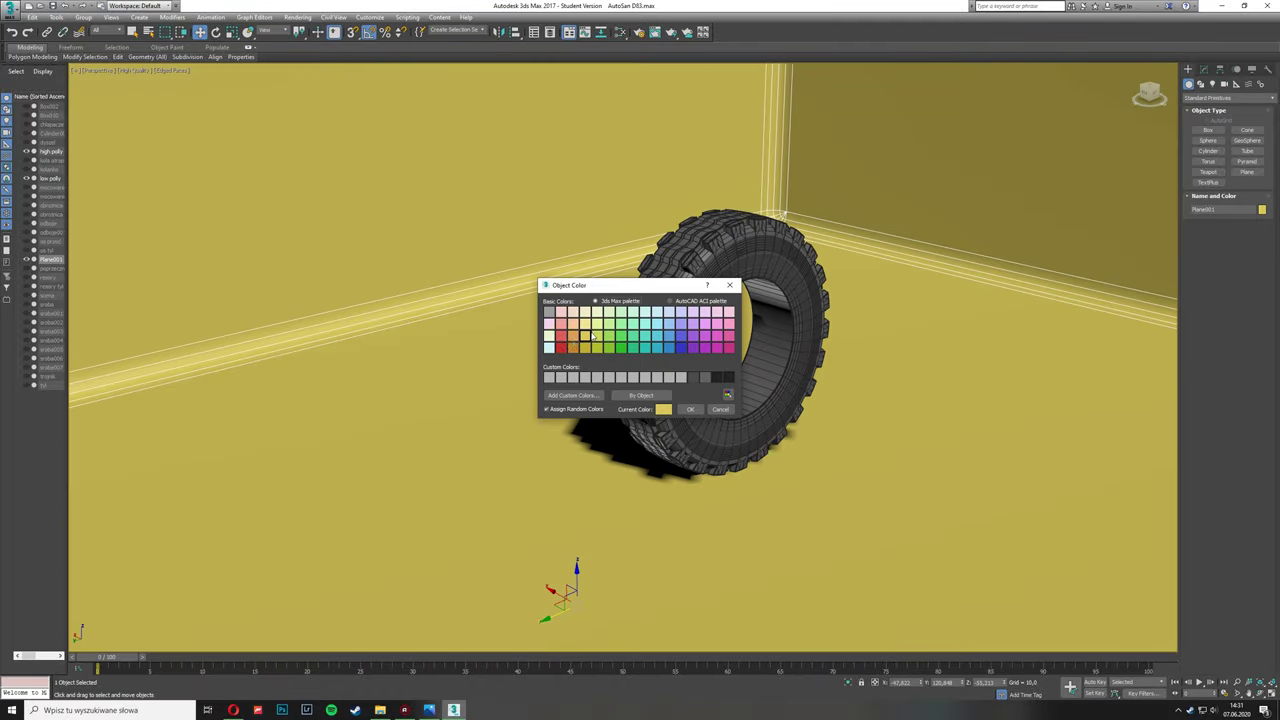
pyautogui.click(573, 336)
pyautogui.click(690, 410)
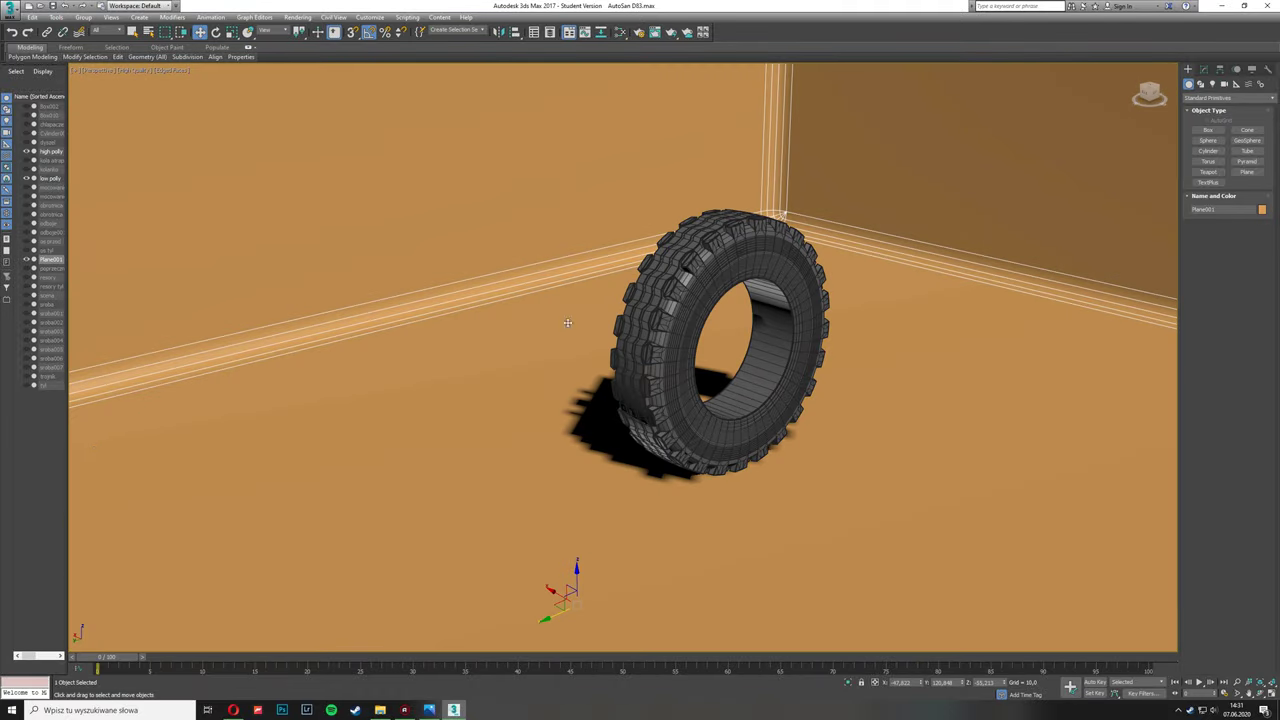
# Step: Move the high-poly tyre left and the low-poly tyre right, side by side
pyautogui.keyDown('alt'); pyautogui.moveTo(690, 410); pyautogui.dragTo(423, 428, button='middle'); pyautogui.keyUp('alt')
pyautogui.moveTo(672, 342); pyautogui.dragTo(557, 345)
pyautogui.click(655, 360)
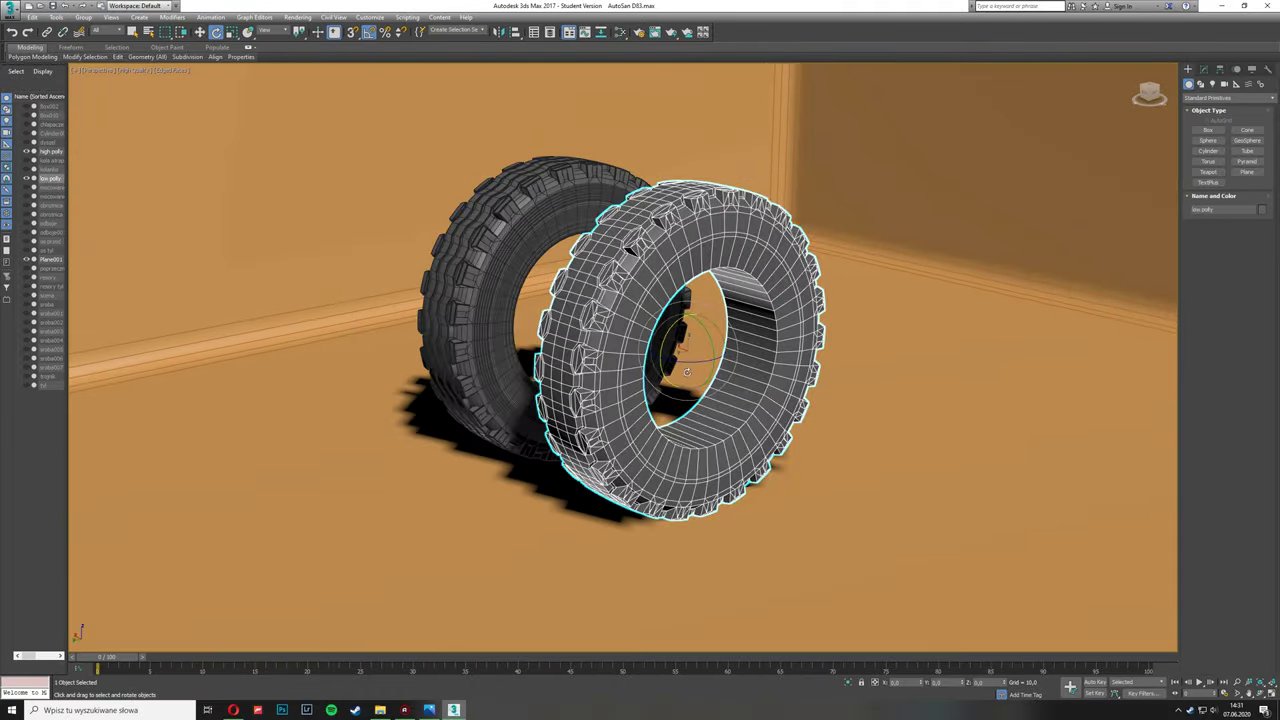
pyautogui.moveTo(655, 358); pyautogui.dragTo(737, 338)
pyautogui.click(737, 338)
pyautogui.keyDown('alt'); pyautogui.moveTo(737, 338); pyautogui.dragTo(463, 505, button='middle'); pyautogui.keyUp('alt')
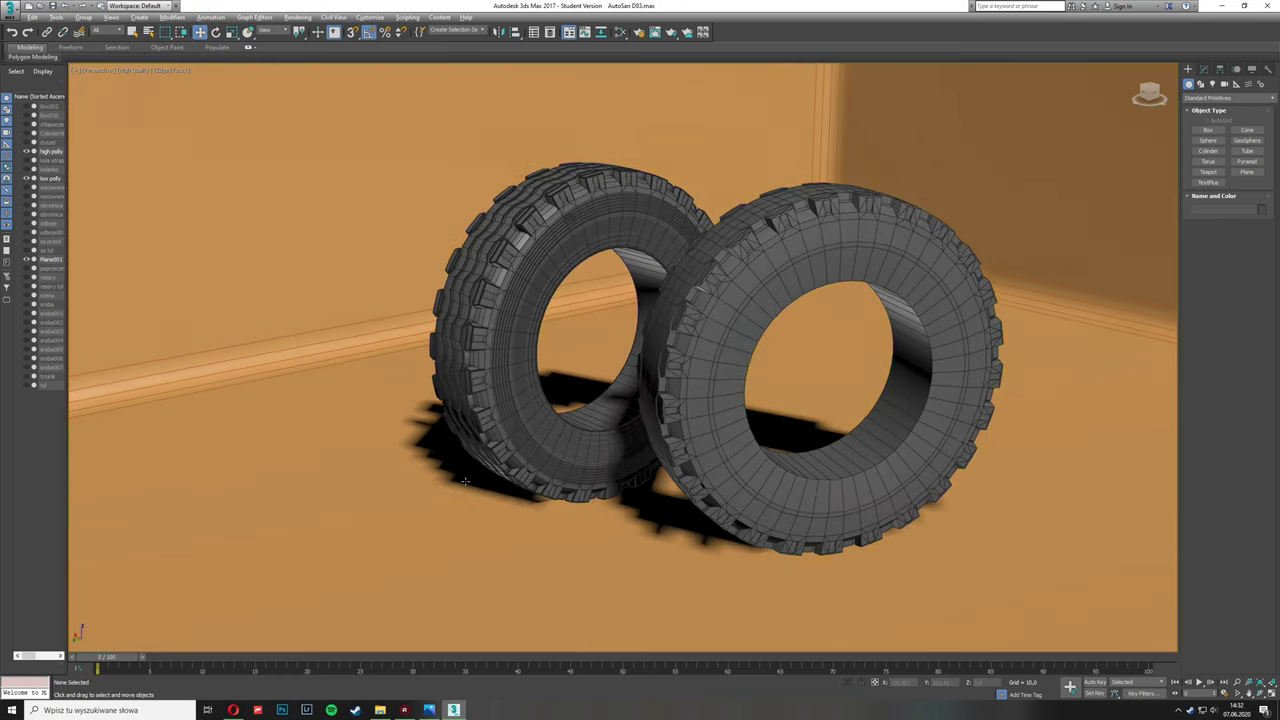